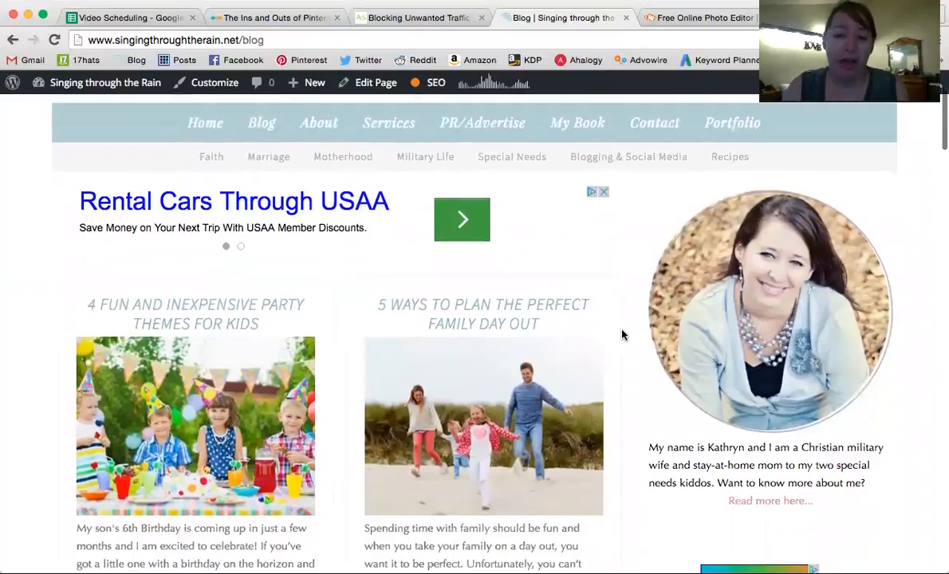
Step: Review the blog page's posts and their featured images from the header down to the page navigation
scroll(623, 335, down, 7)
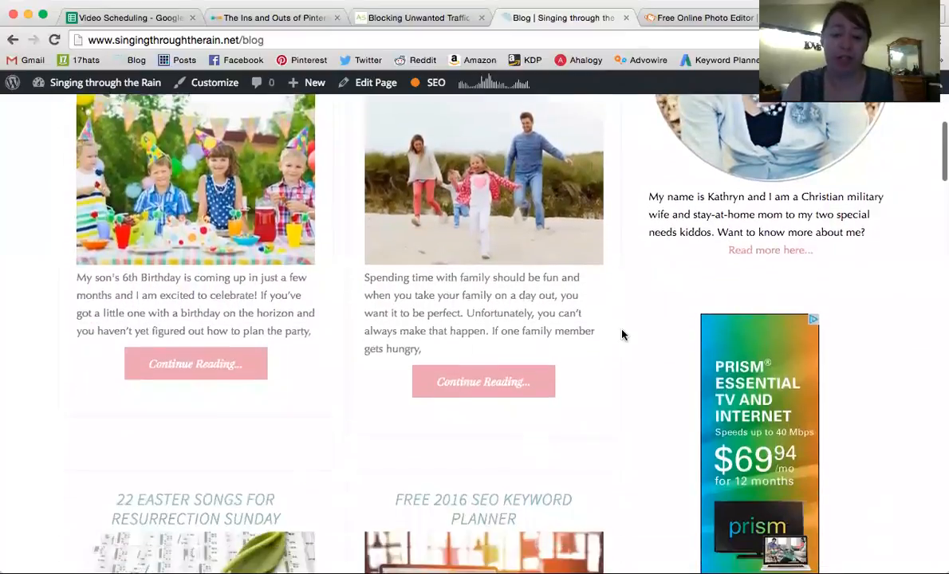
scroll(623, 335, down, 7)
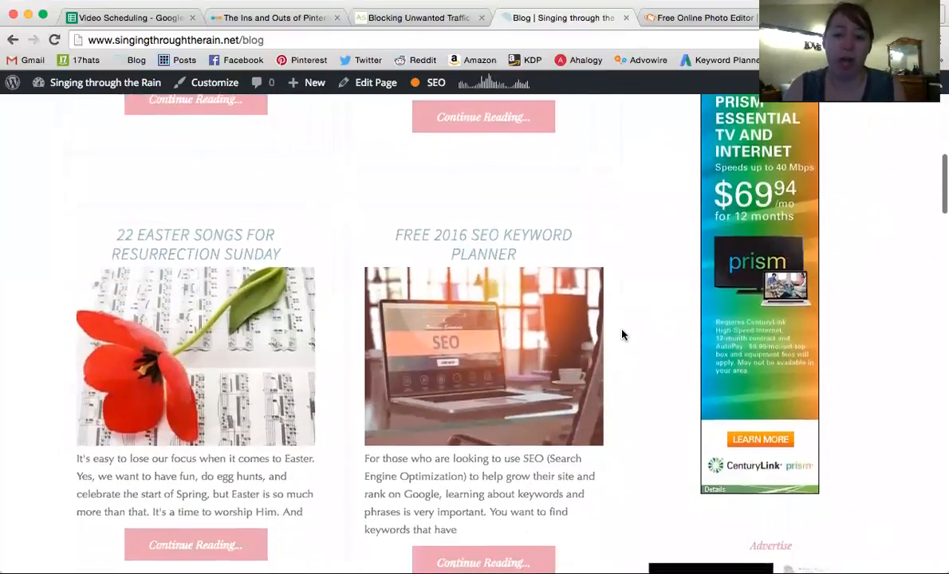
scroll(623, 335, down, 5)
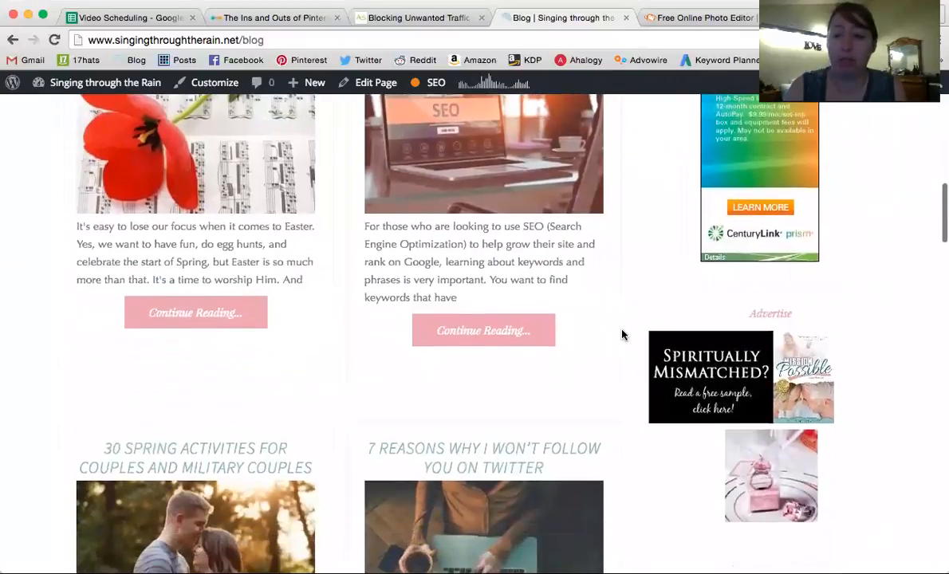
scroll(623, 335, down, 6)
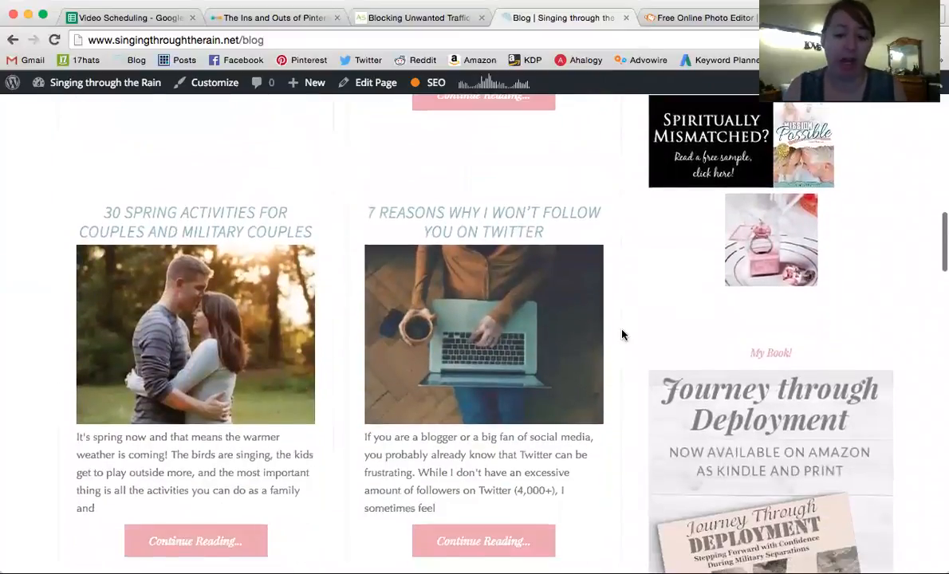
scroll(623, 335, down, 8)
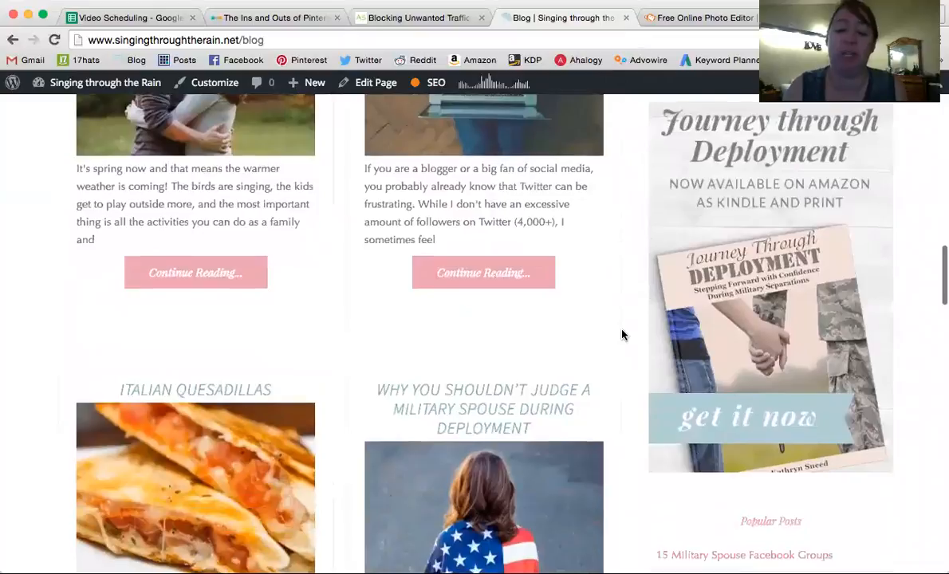
scroll(623, 335, down, 8)
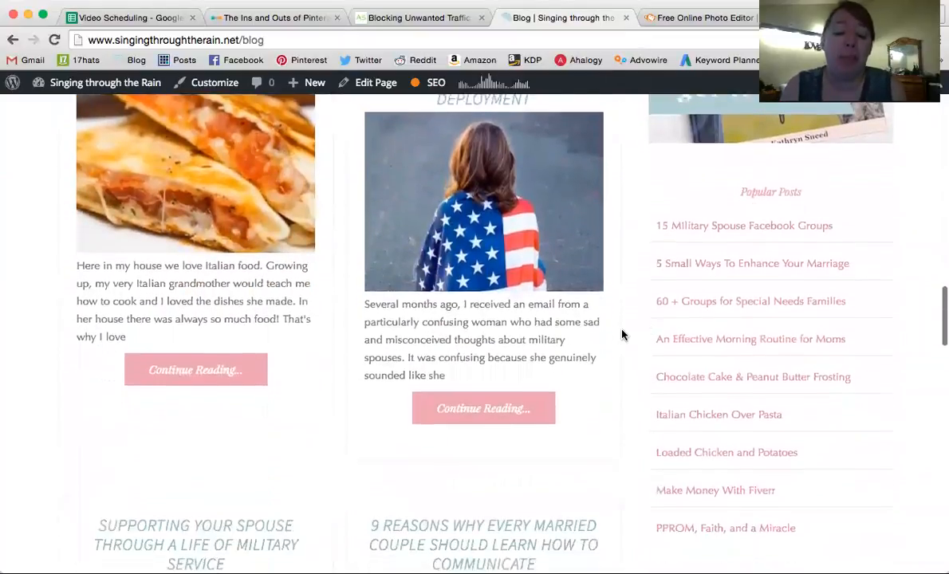
scroll(623, 335, down, 9)
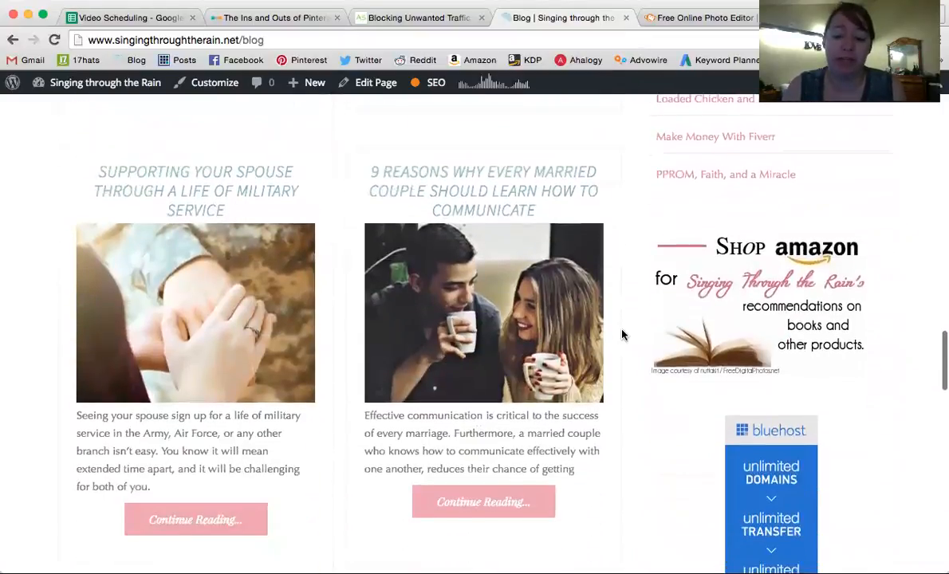
scroll(623, 335, down, 1)
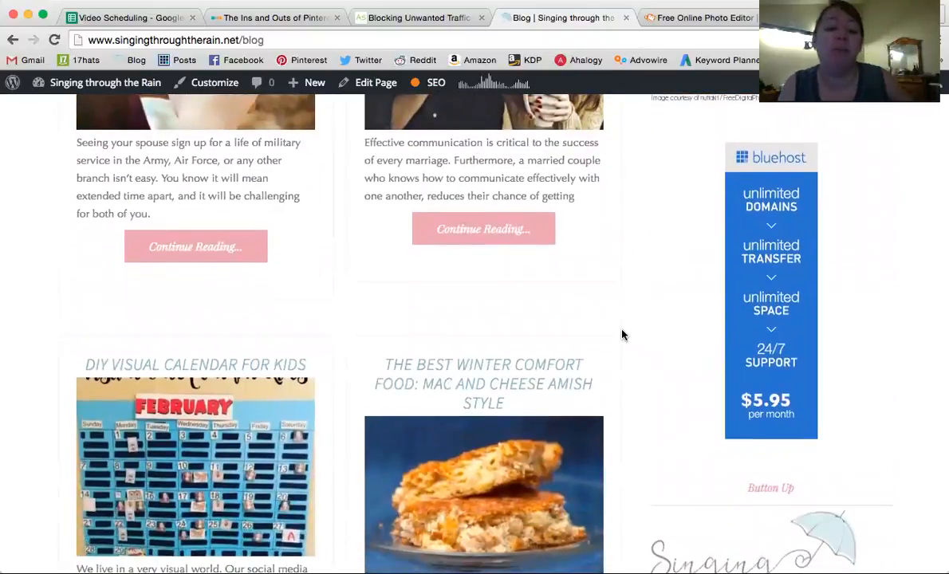
scroll(623, 335, down, 5)
scroll(623, 335, down, 13)
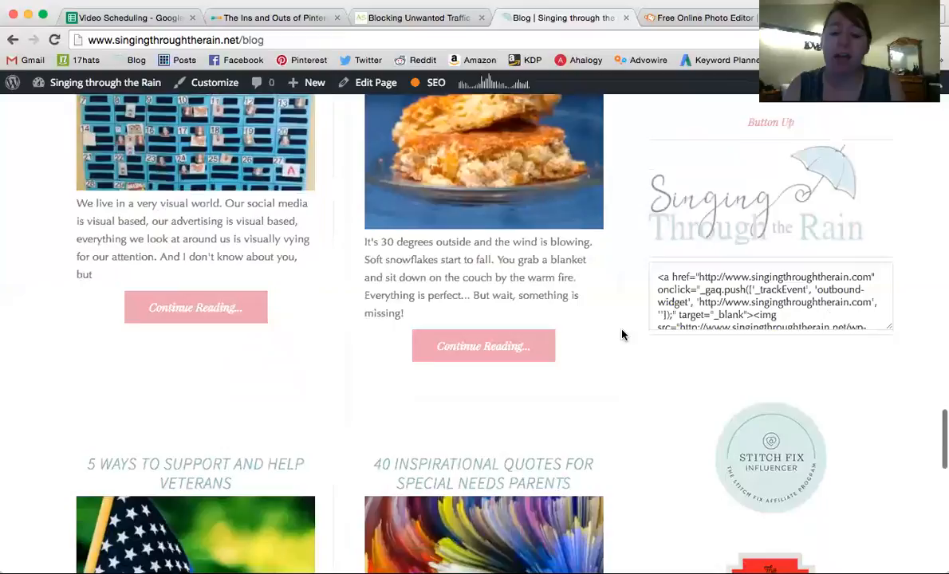
scroll(623, 335, down, 8)
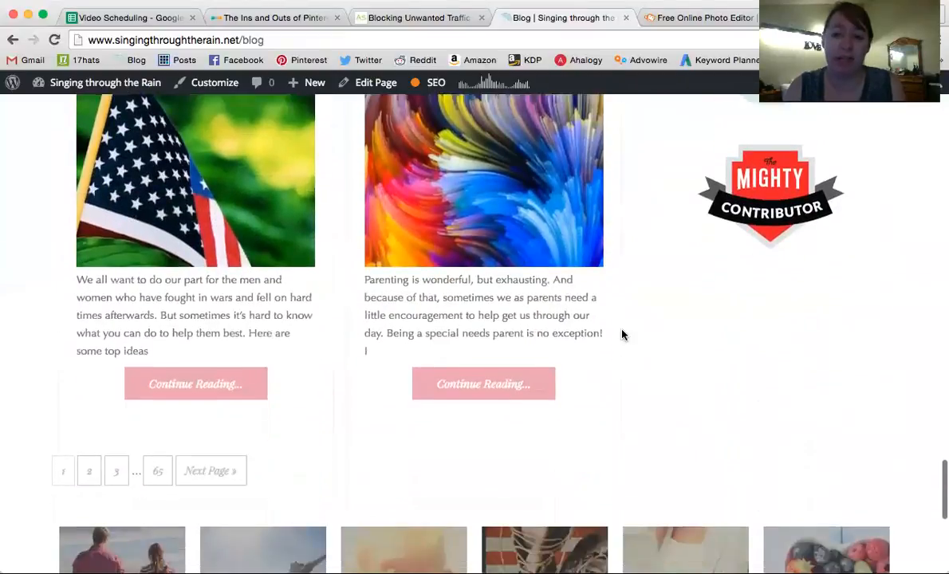
scroll(623, 335, up, 20)
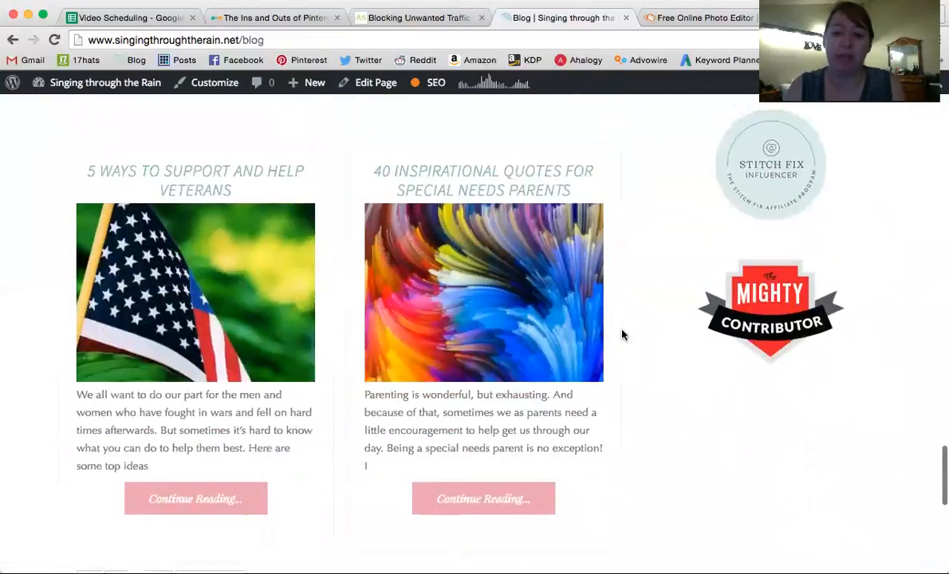
scroll(623, 335, up, 20)
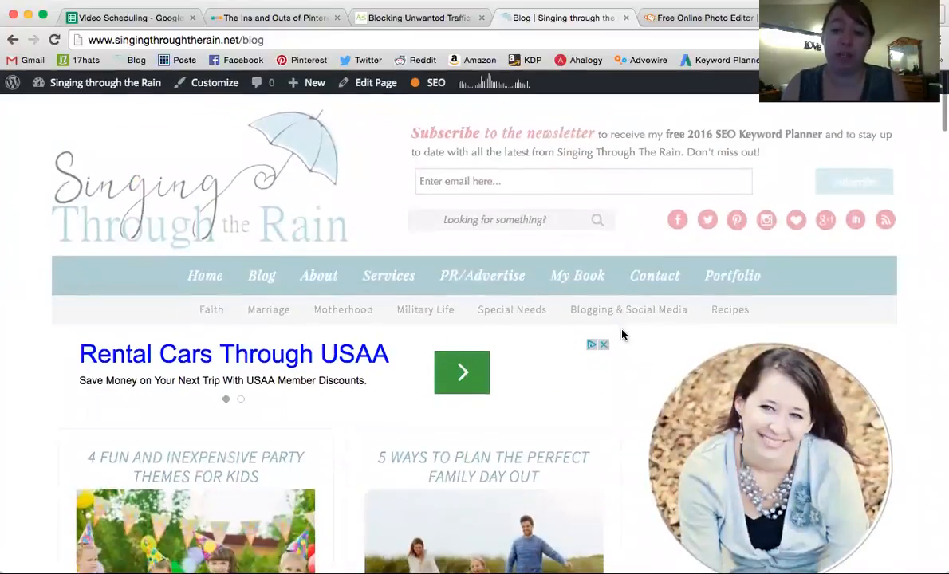
Step: Switch to PicMonkey and start choosing a photo from the computer to edit
click(680, 22)
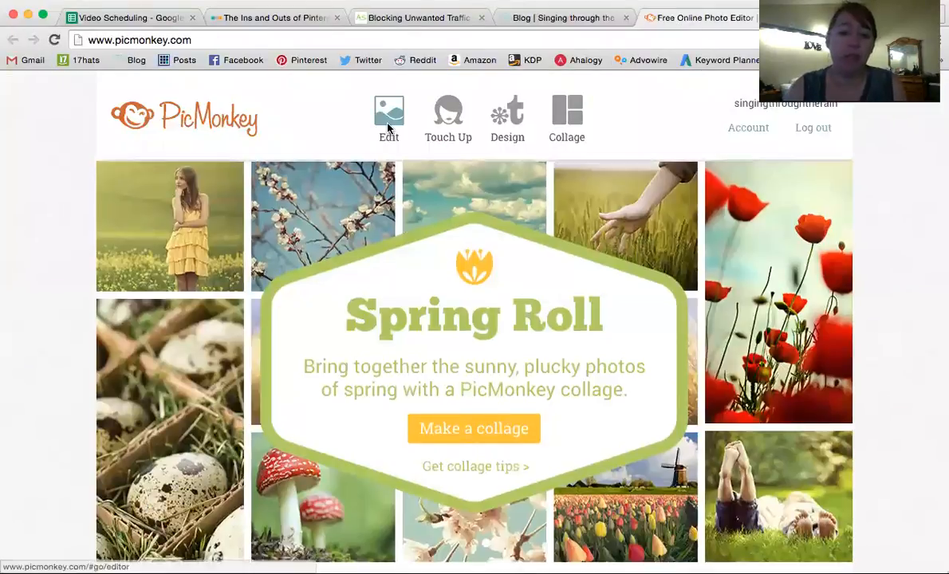
click(389, 129)
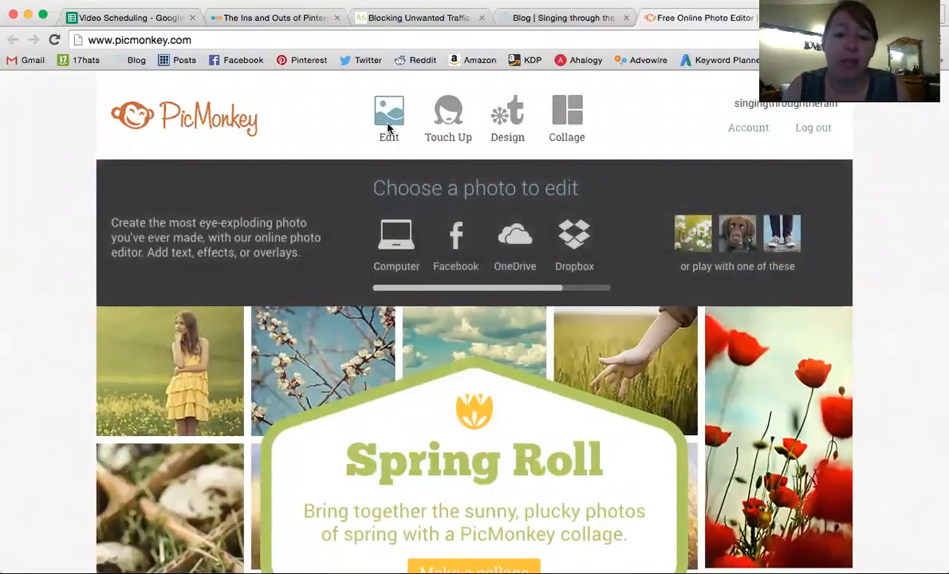
click(389, 127)
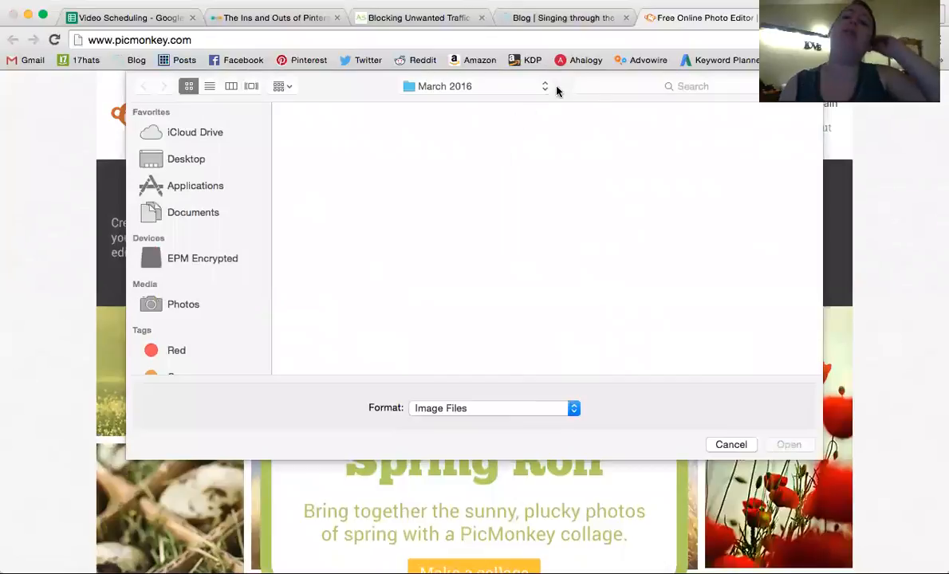
Step: Search the computer's files for "dollarpho" and open Dollarphotoclub_102803313.jpg in the editor
click(606, 86)
text(do)
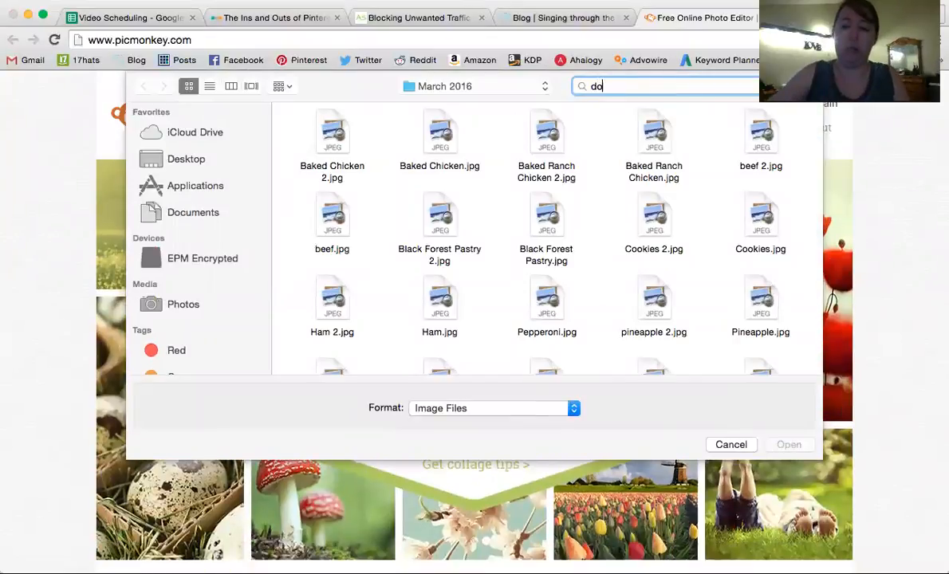
text(llar)
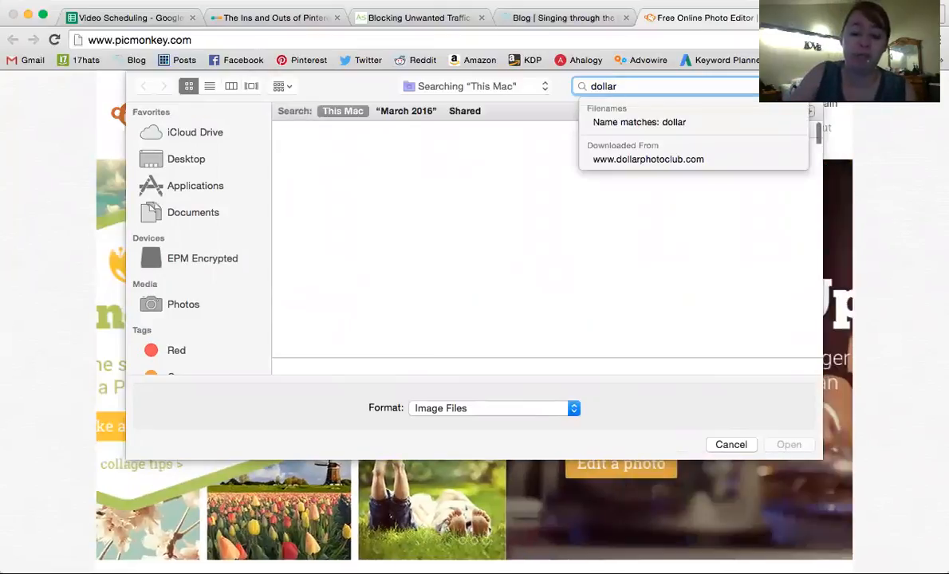
text(pho)
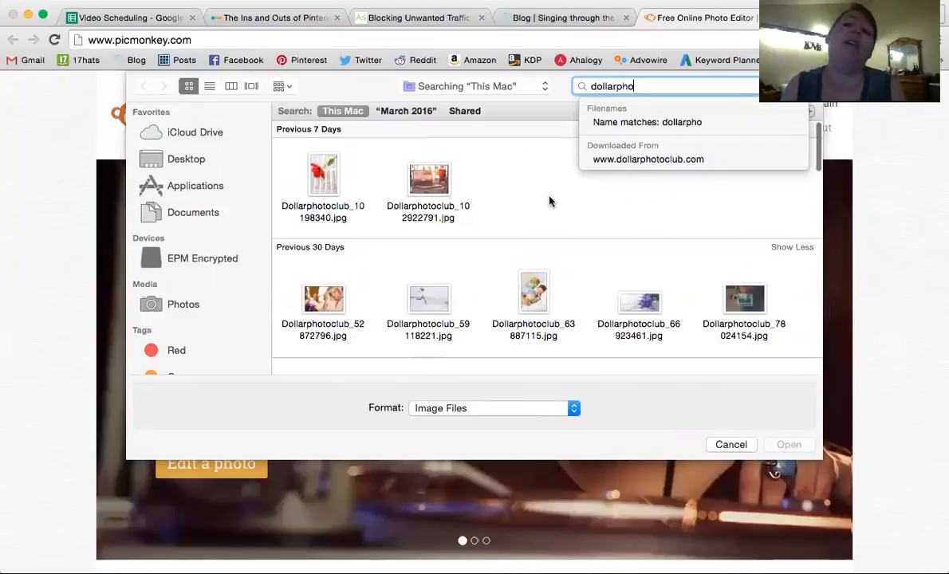
scroll(549, 202, down, 15)
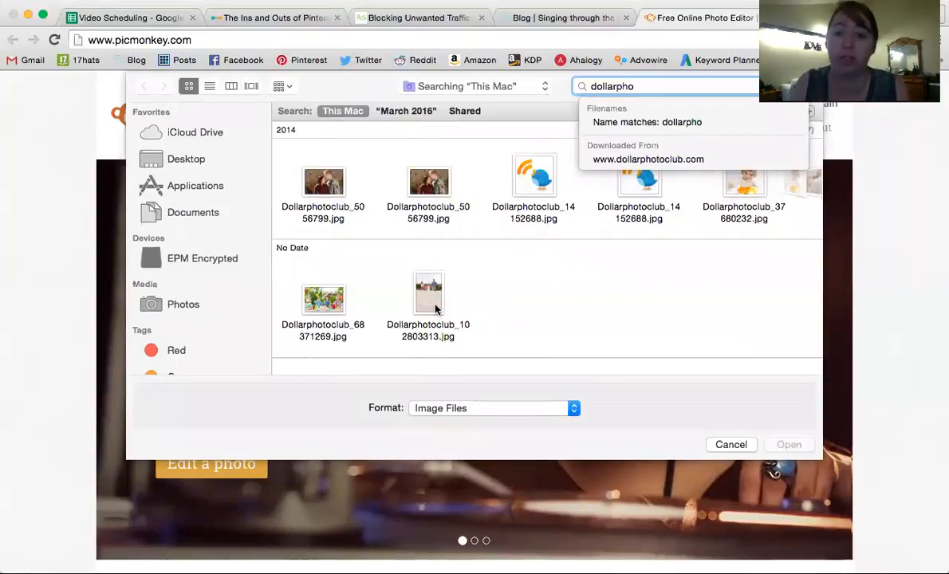
click(435, 309)
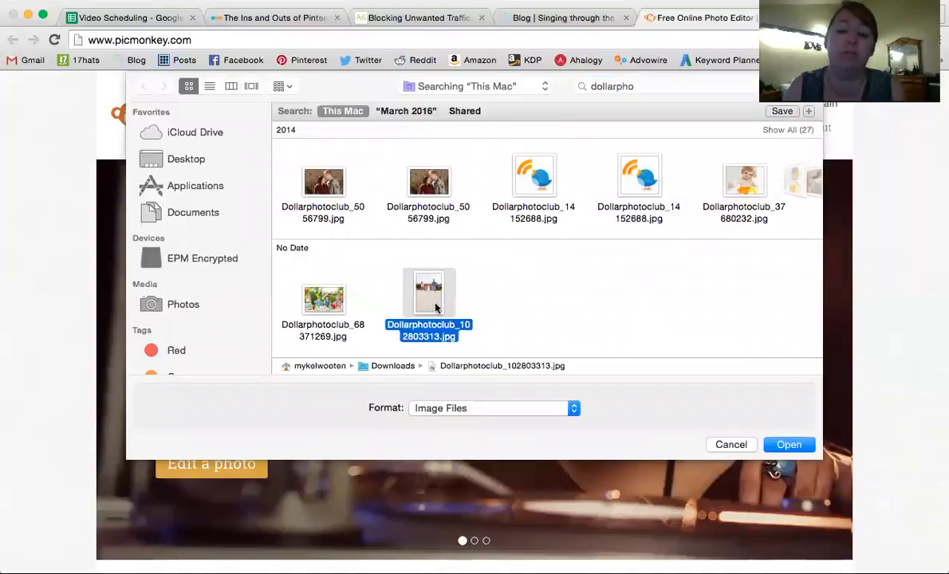
click(786, 446)
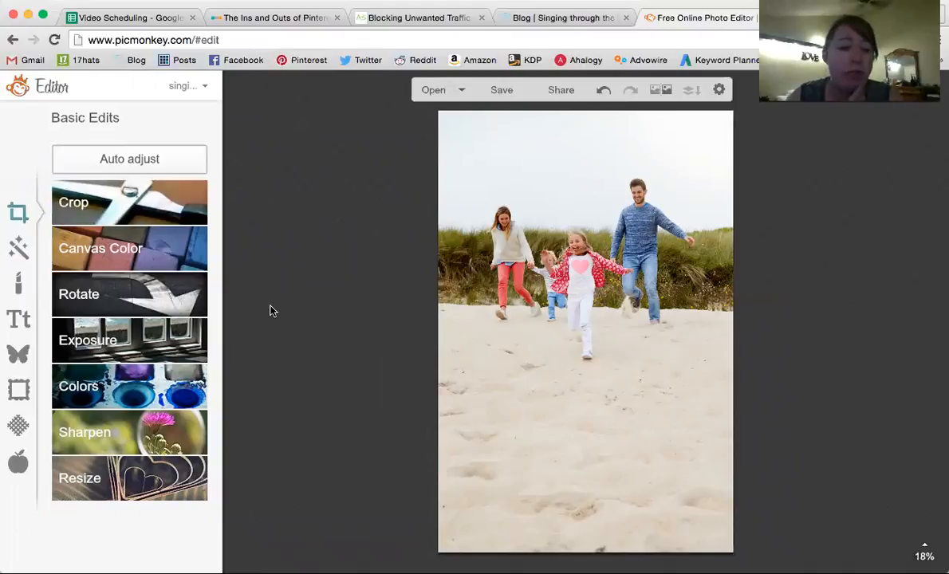
Step: Add an Arial text box reading "25" just below the family in the photo
click(19, 319)
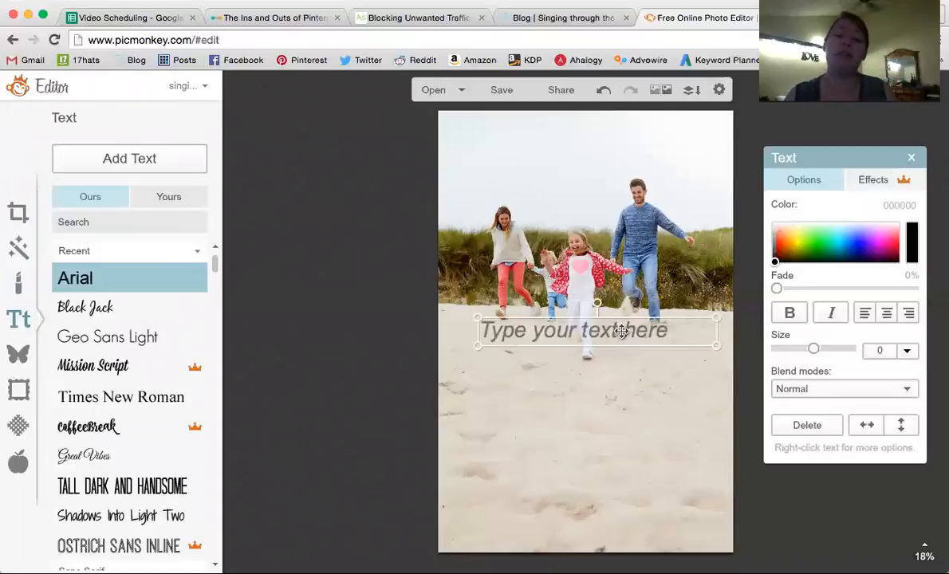
click(622, 331)
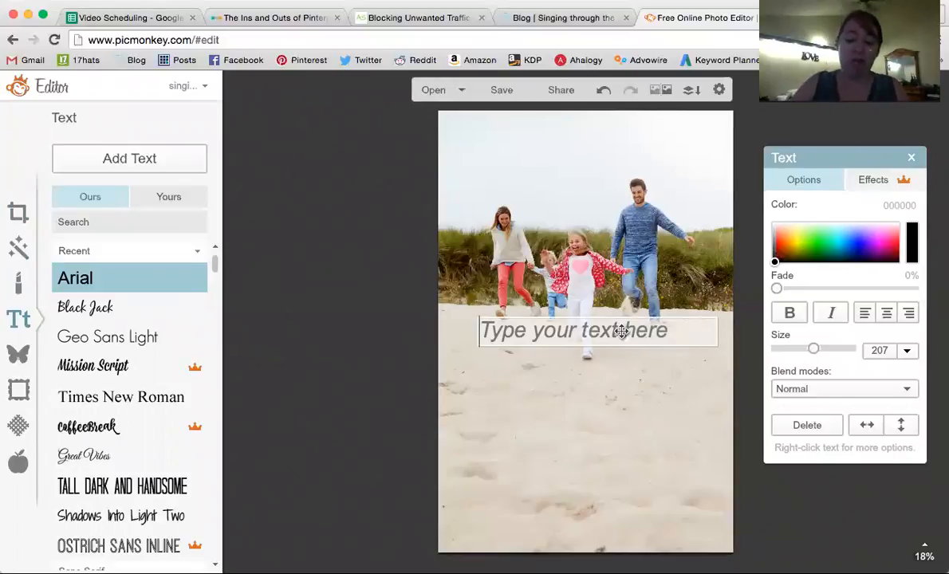
text(25)
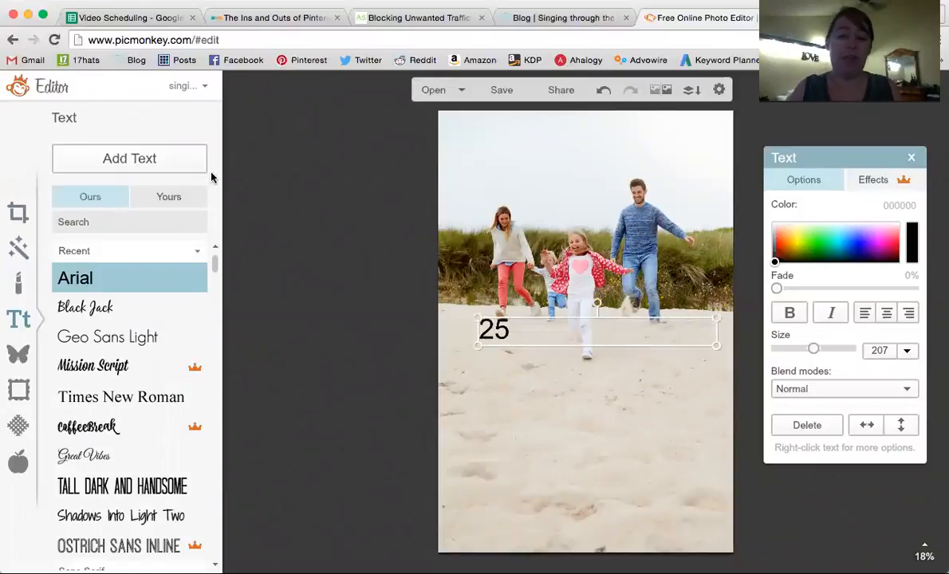
Step: Add a second text box below the "25" reading "Family Activities to do on the Weekend"
click(167, 166)
drag(616, 326, 617, 387)
click(617, 387)
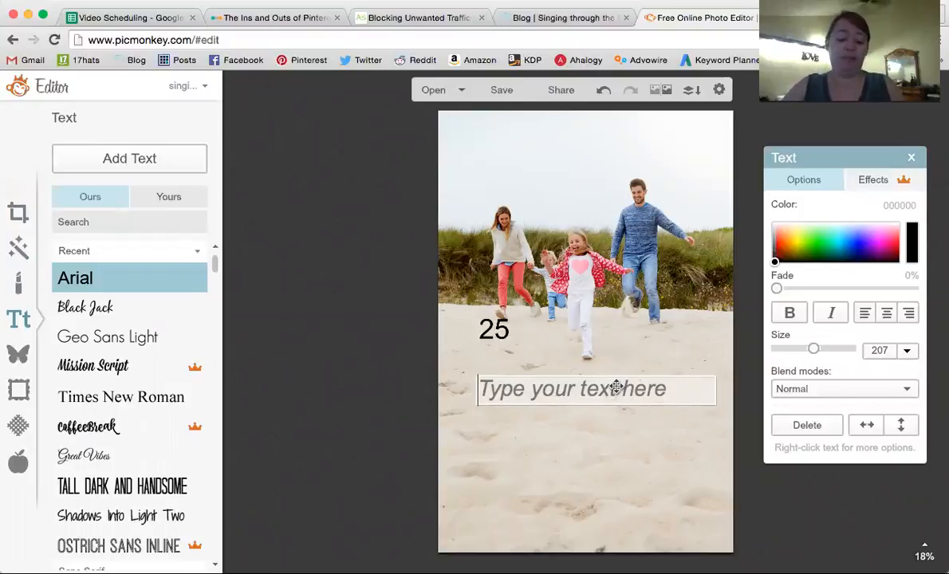
text(Fmail)
key(BackSpace)
key(BackSpace)
key(BackSpace)
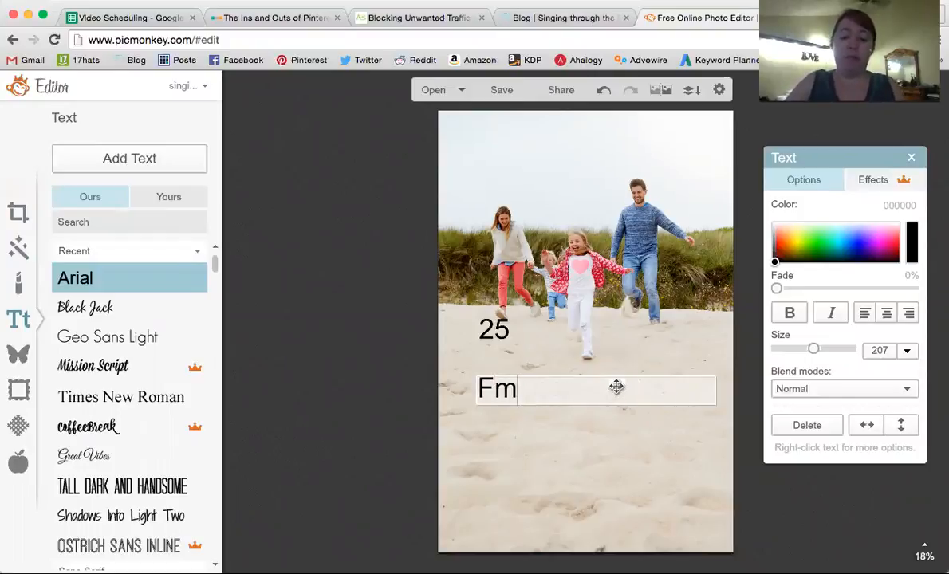
key(BackSpace)
key(BackSpace)
text(Family Acit)
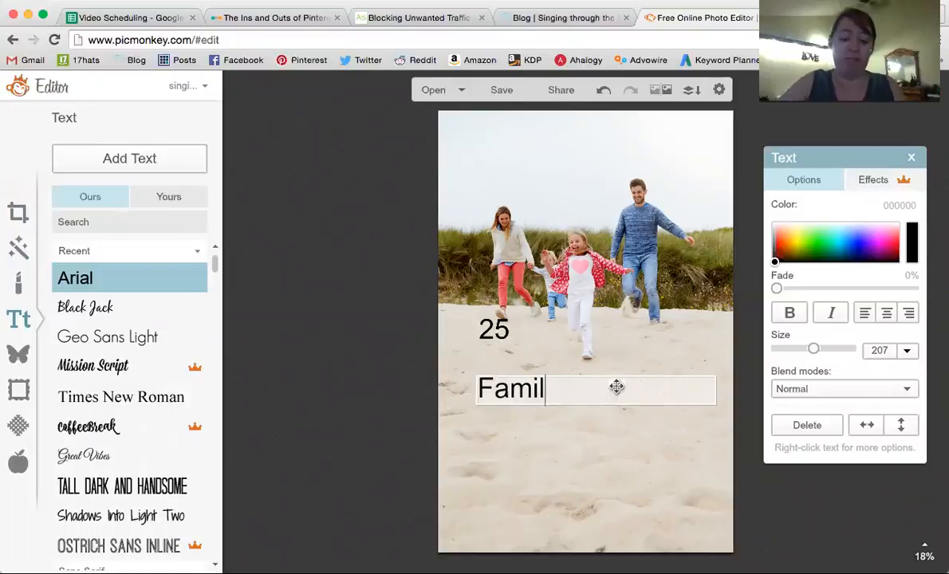
key(BackSpace)
key(BackSpace)
key(BackSpace)
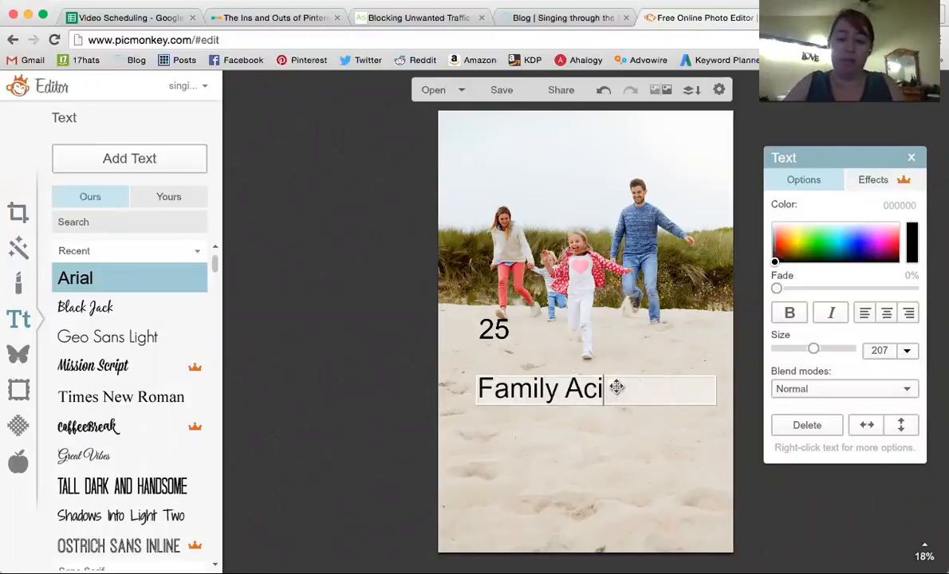
text(tivities)
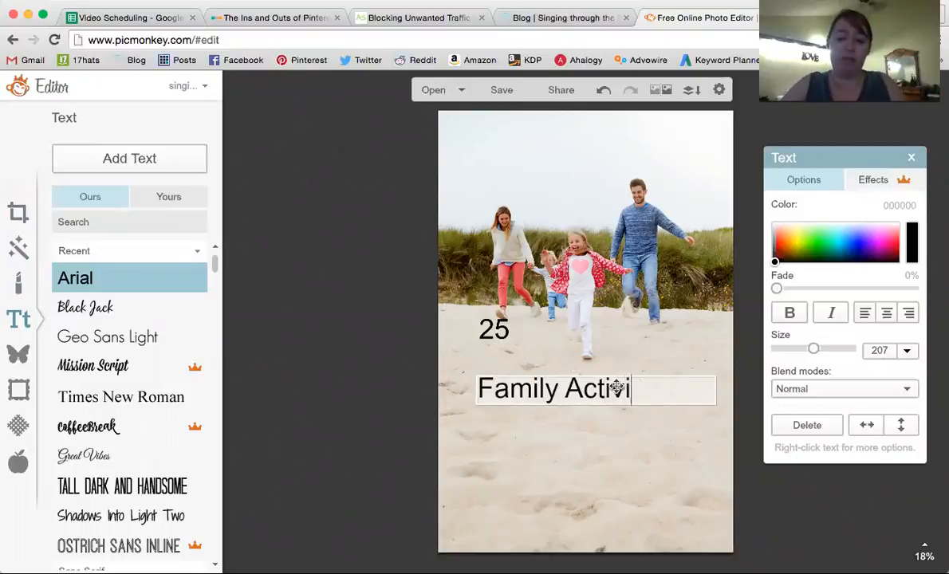
text( to )
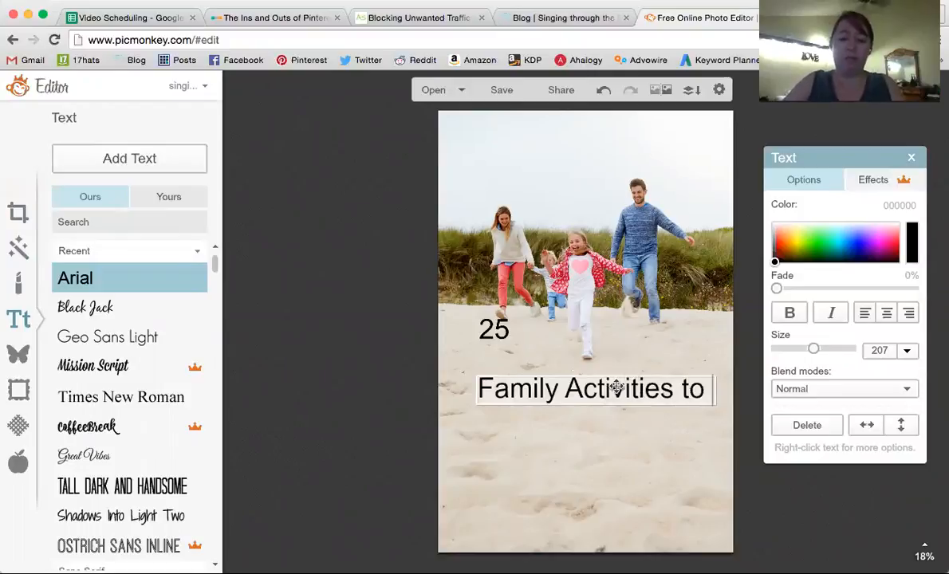
text(do as)
key(BackSpace)
key(BackSpace)
text(on the)
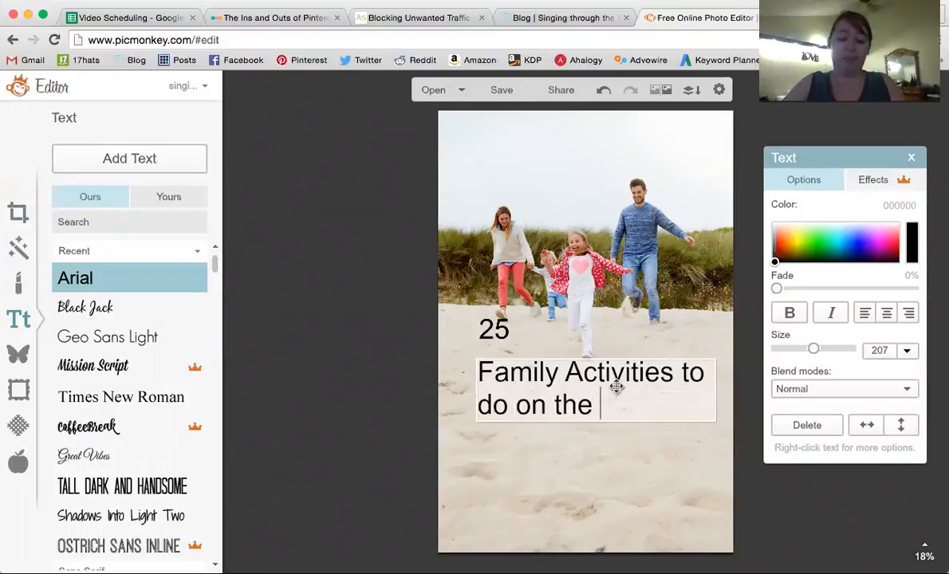
text( Weekend)
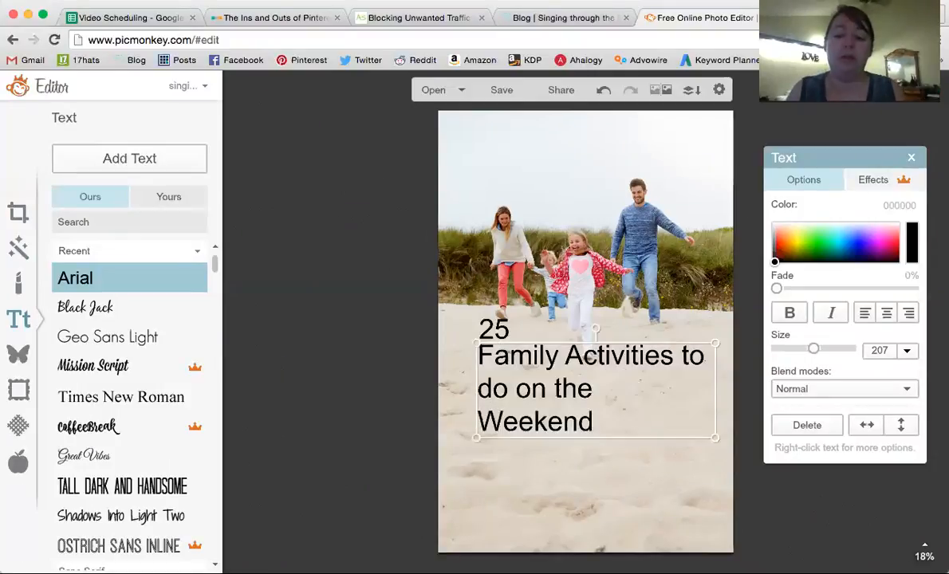
Step: Move the "Family Activities" text lower on the sand and centre-align both it and the "25"
drag(621, 372, 621, 431)
click(887, 312)
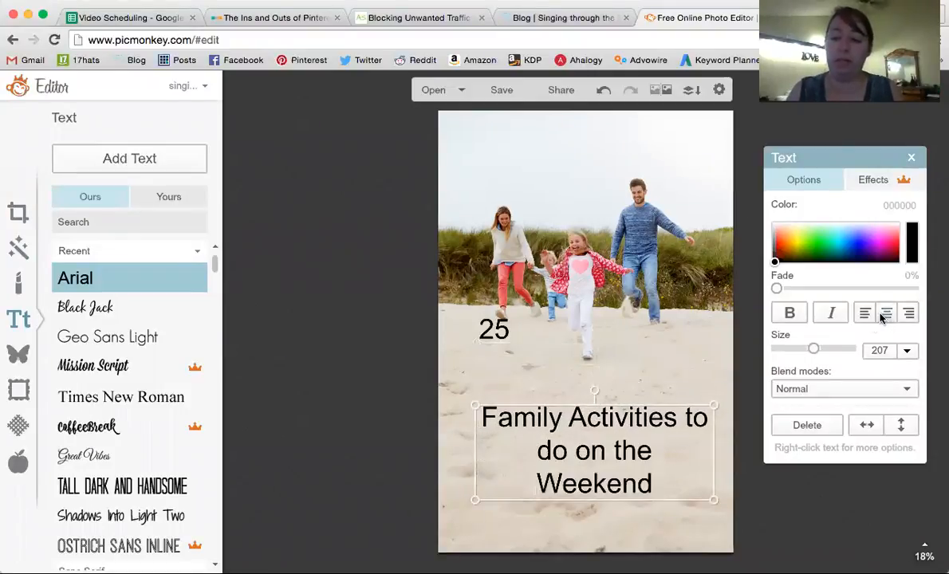
click(625, 359)
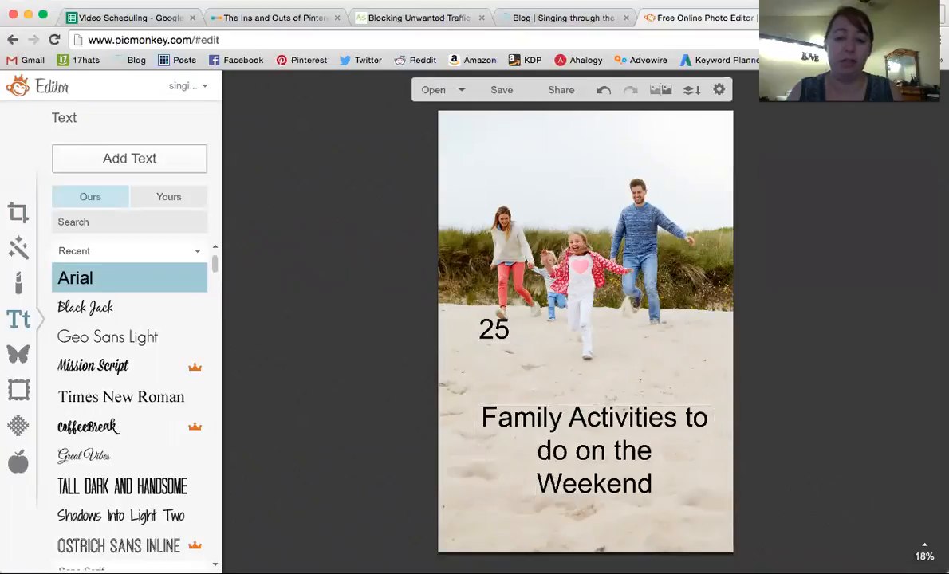
click(497, 329)
click(892, 314)
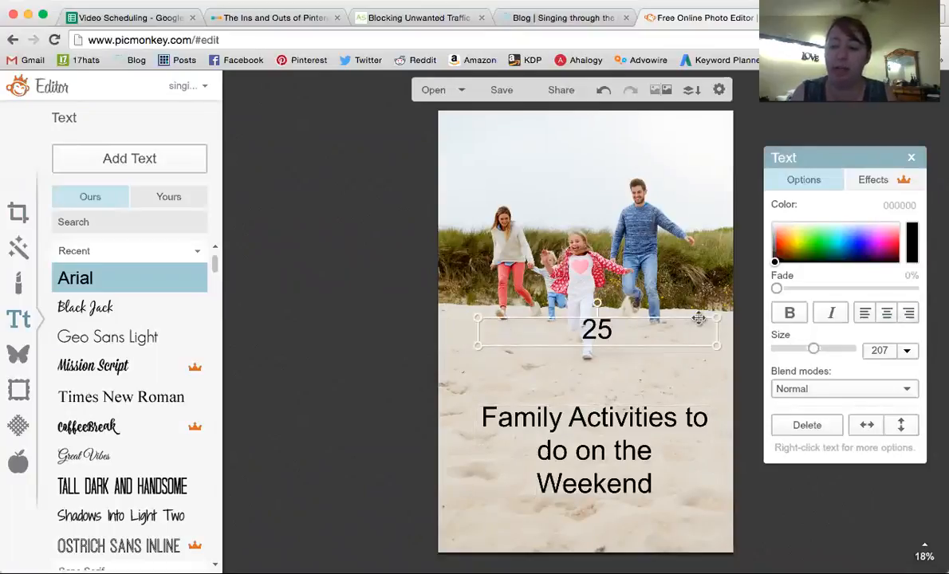
Step: Move the "25" just above the "Family Activities" text and colour it light blue 81add4, sampled from the small child's trousers
drag(590, 335, 573, 386)
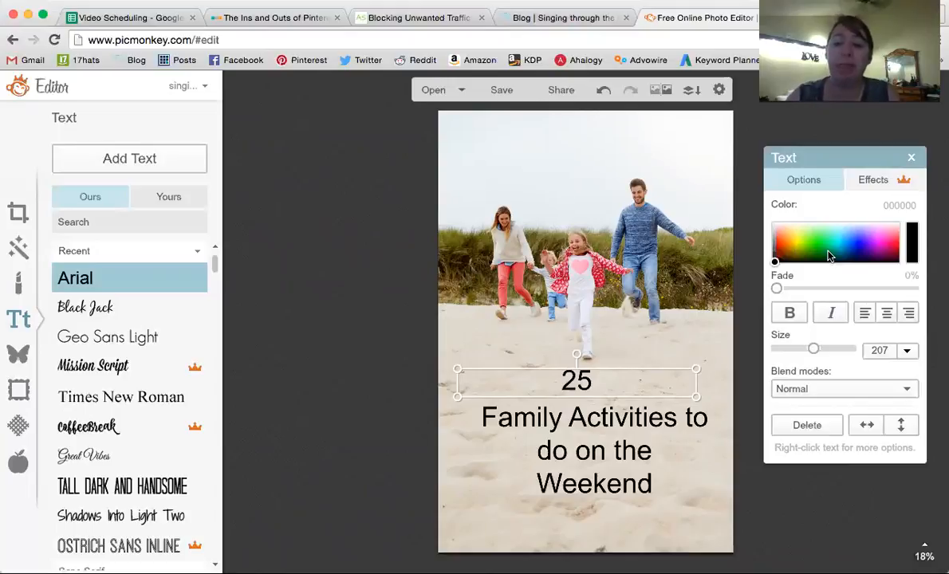
click(921, 238)
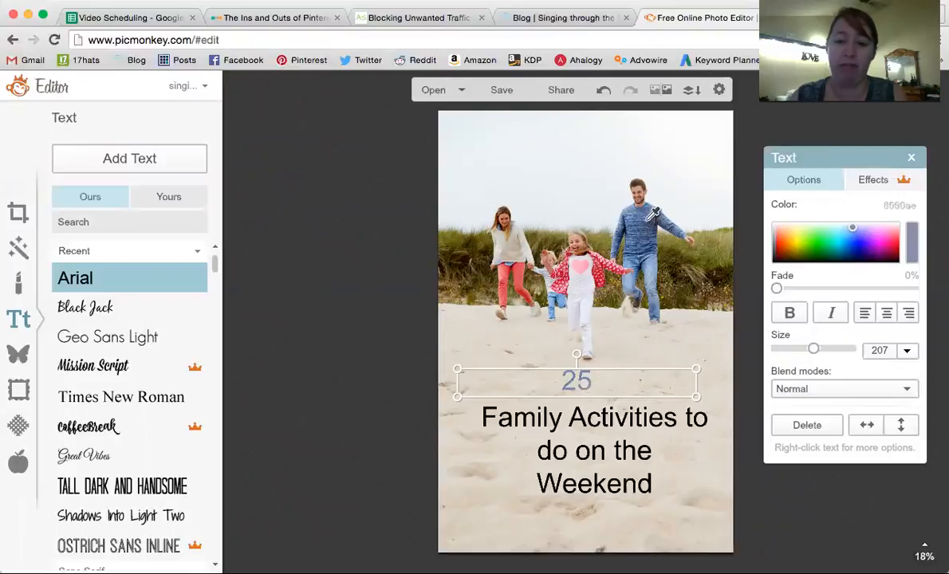
click(650, 218)
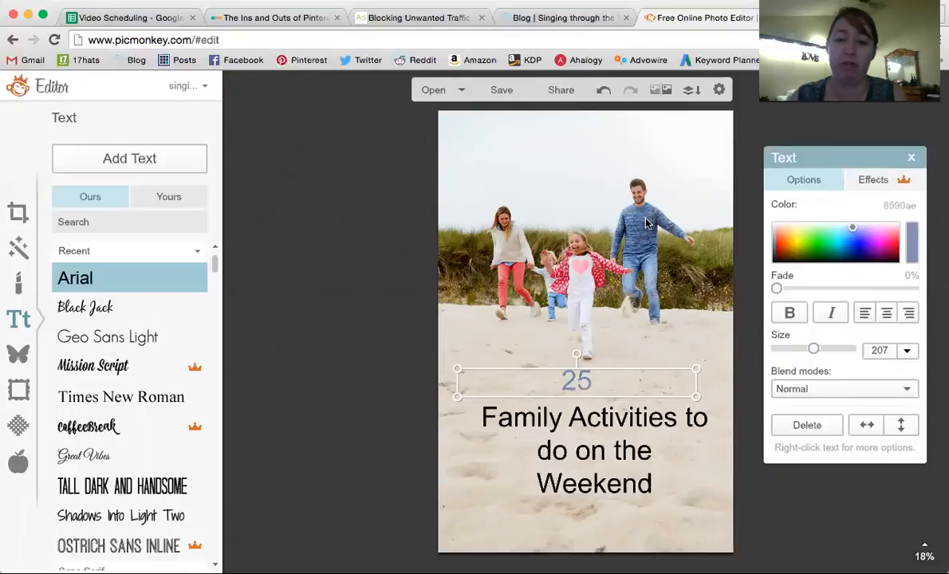
click(919, 229)
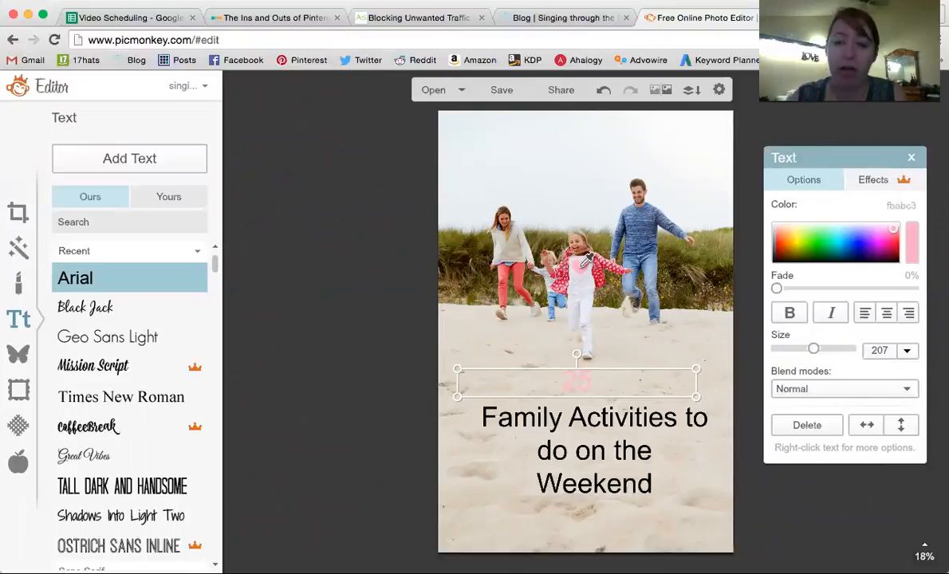
click(553, 303)
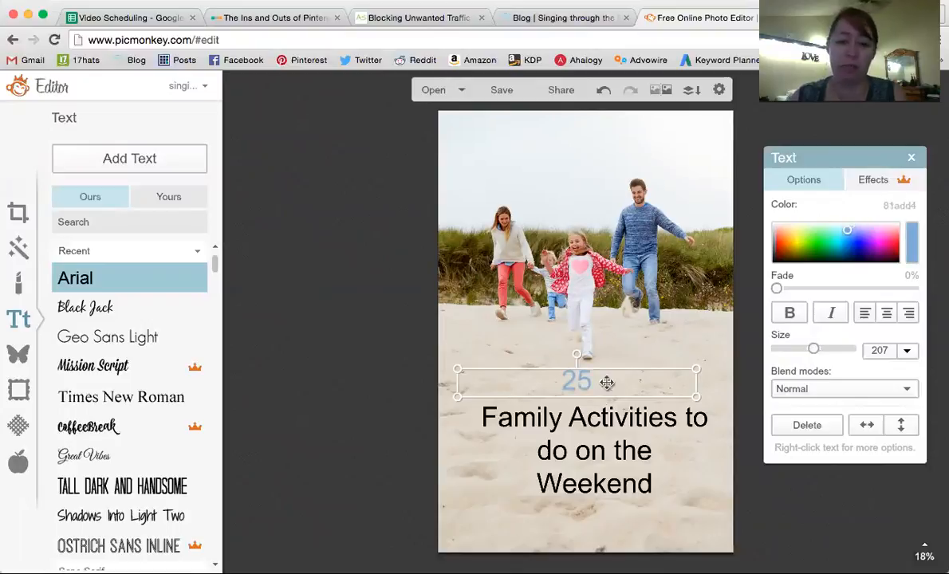
Step: Enlarge the "25" to size 329, place it above the word "Family", and set its font to Geo Sans Light
drag(600, 382, 546, 367)
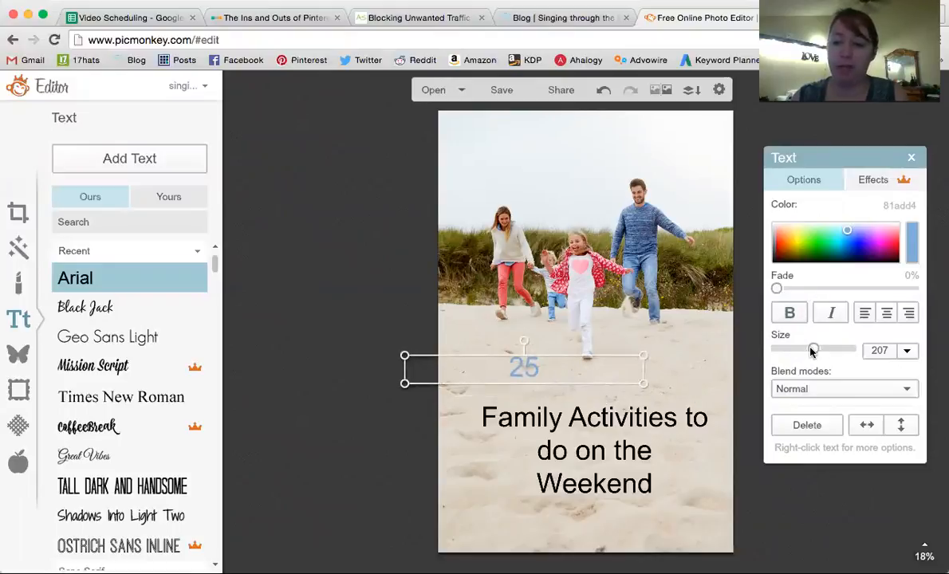
drag(813, 350, 826, 350)
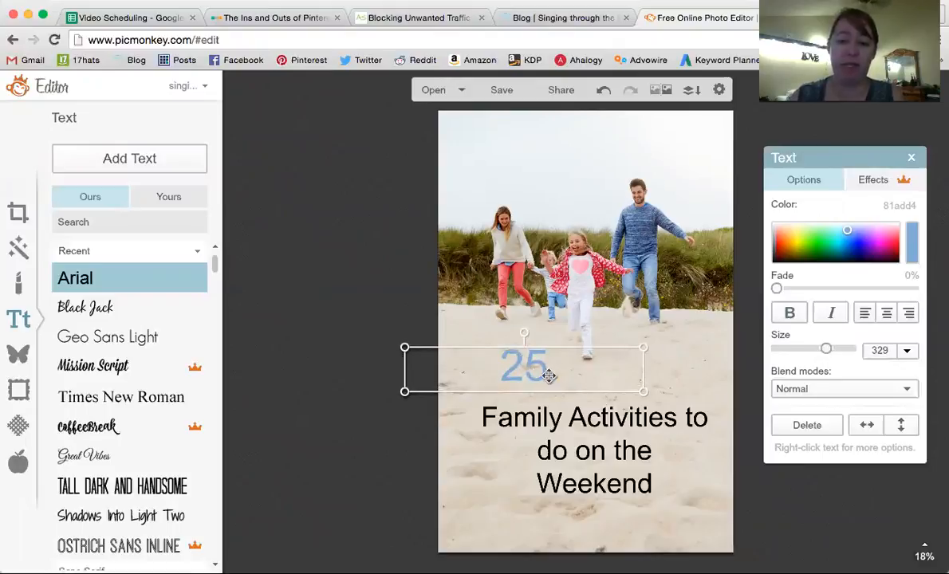
drag(546, 375, 515, 387)
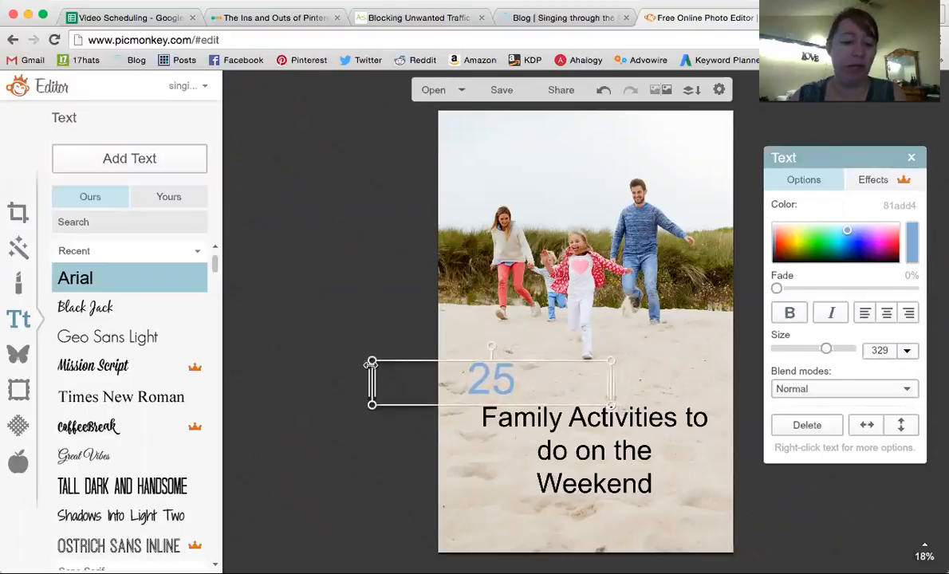
click(132, 342)
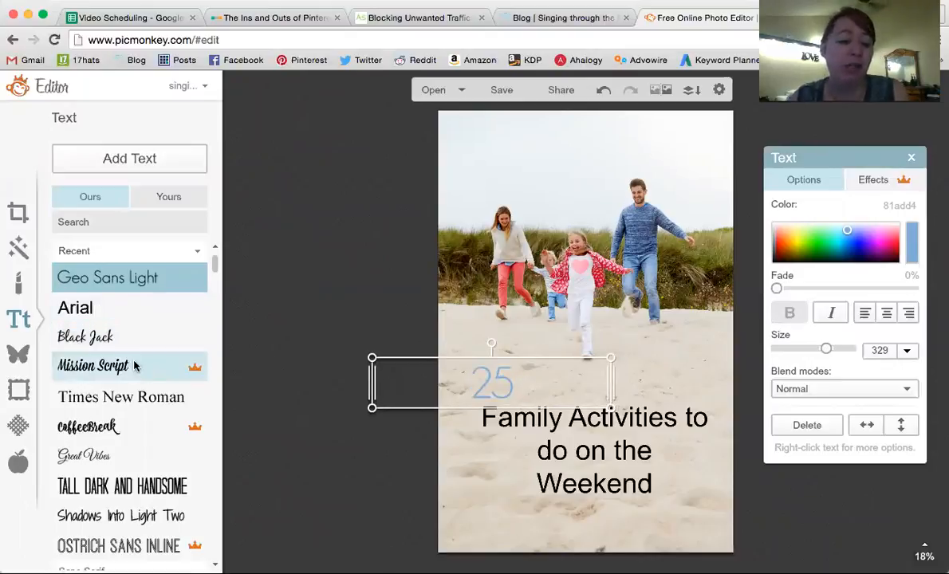
Step: Delete "Weekend" from the "Family Activities" text box and shift the box up and left beneath the "25"
click(650, 429)
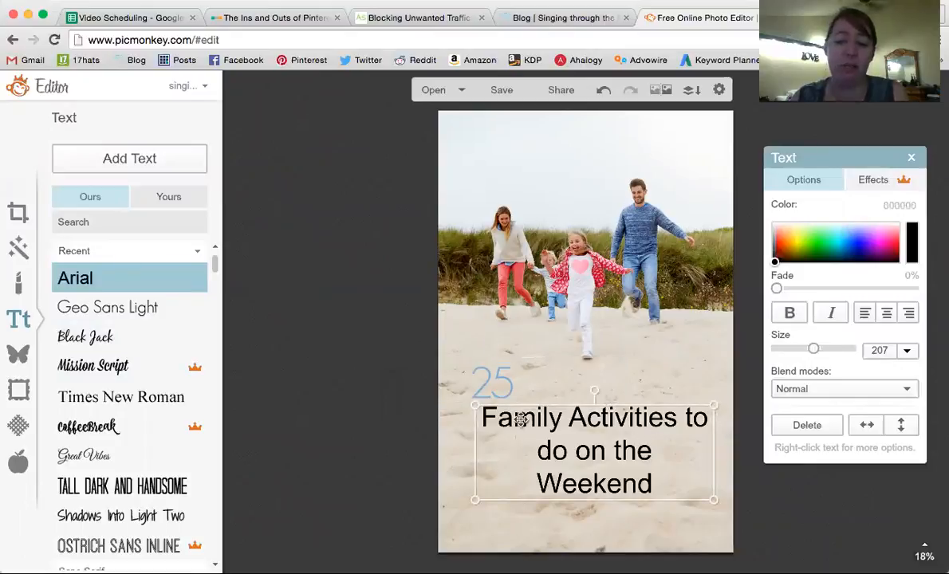
click(664, 426)
click(661, 449)
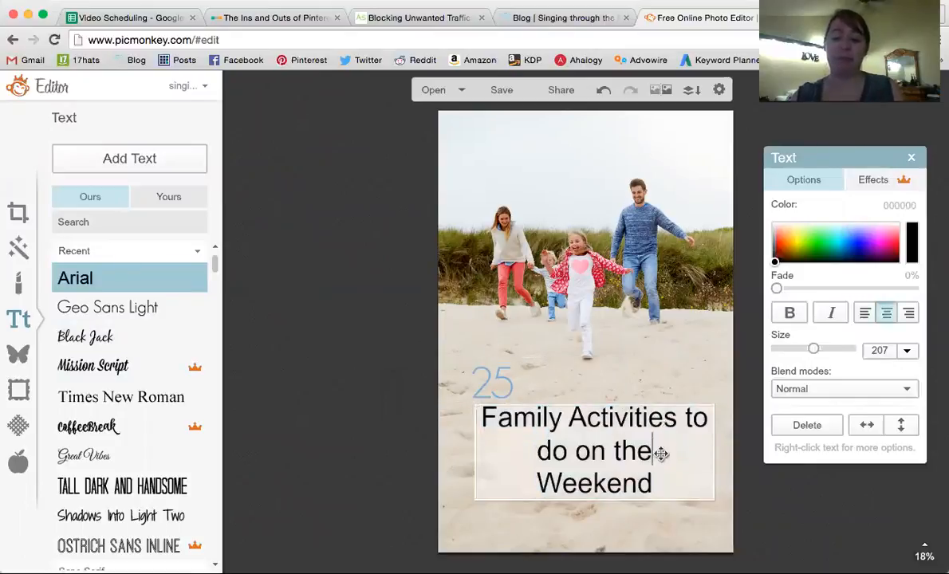
drag(660, 459, 475, 412)
click(705, 489)
drag(699, 489, 536, 482)
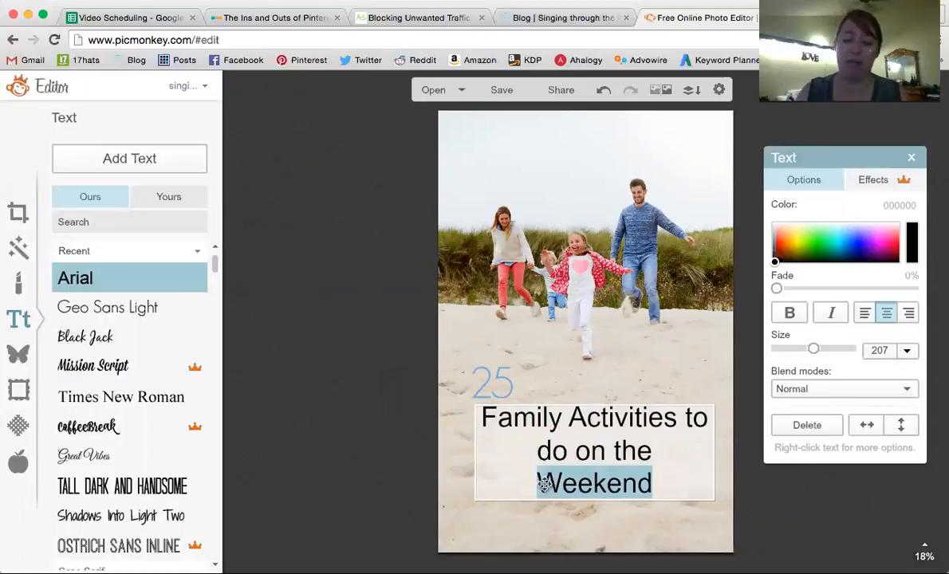
key(BackSpace)
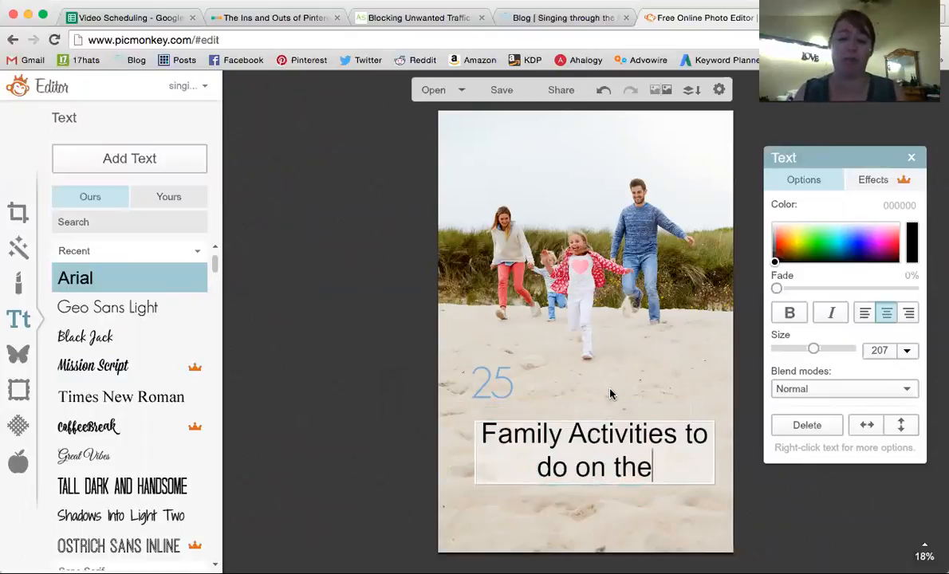
drag(612, 443, 591, 434)
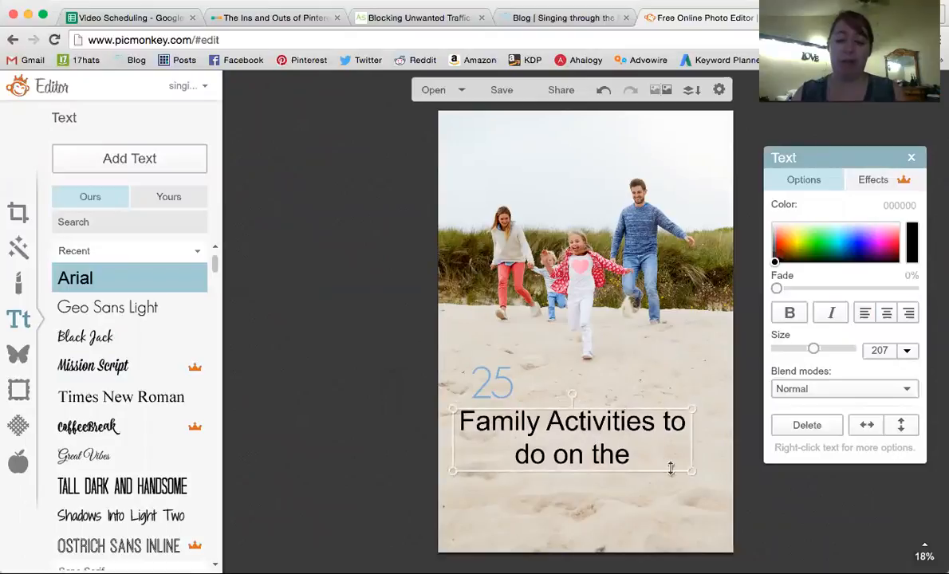
Step: Try widening the "Family Activities" text box to the photo's right edge, then undo the widening while keeping the box's shifted position
drag(695, 450, 734, 451)
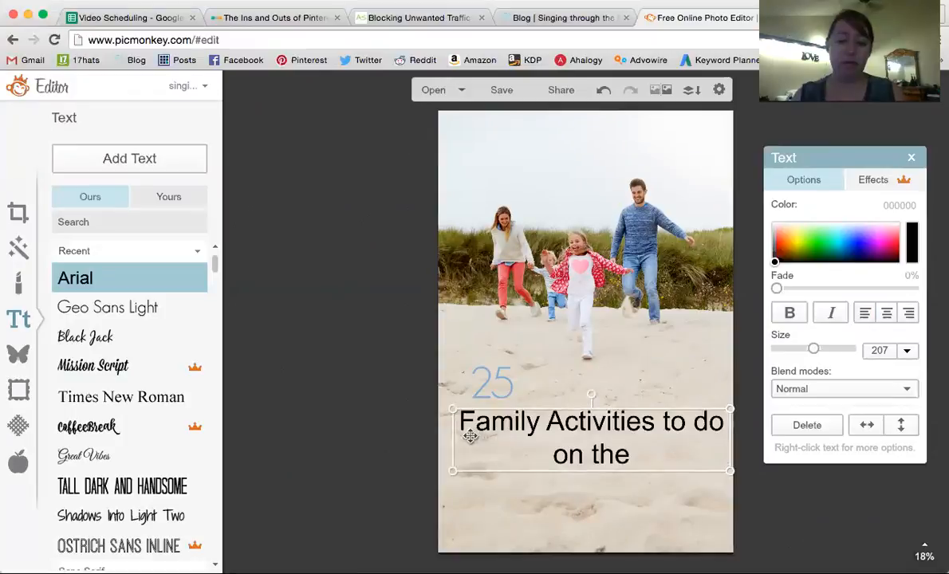
click(603, 91)
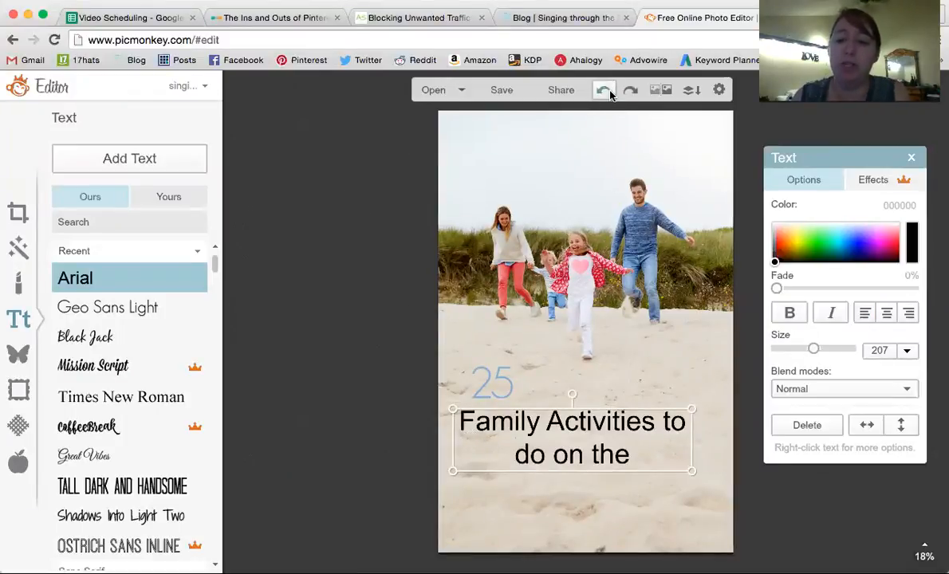
click(631, 92)
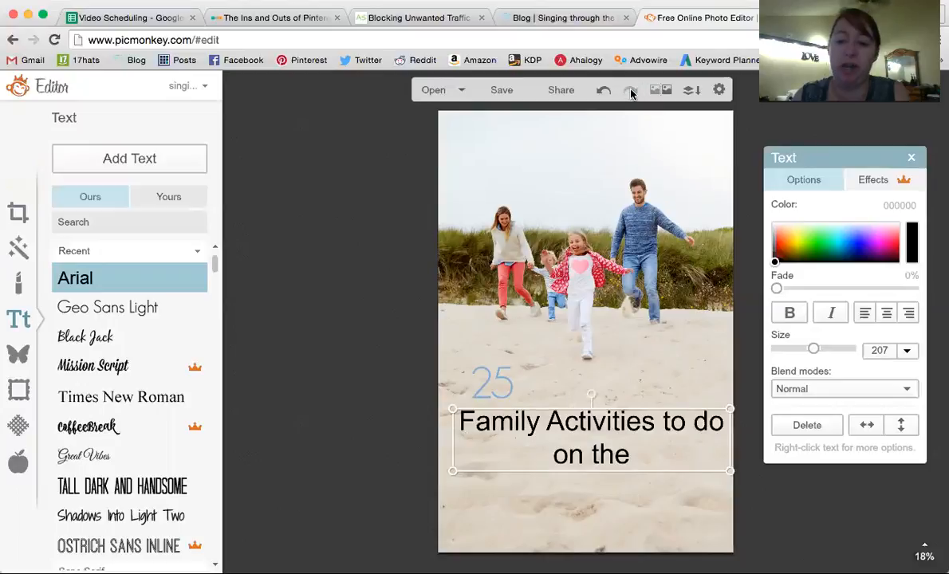
click(603, 90)
click(631, 91)
click(603, 91)
click(604, 90)
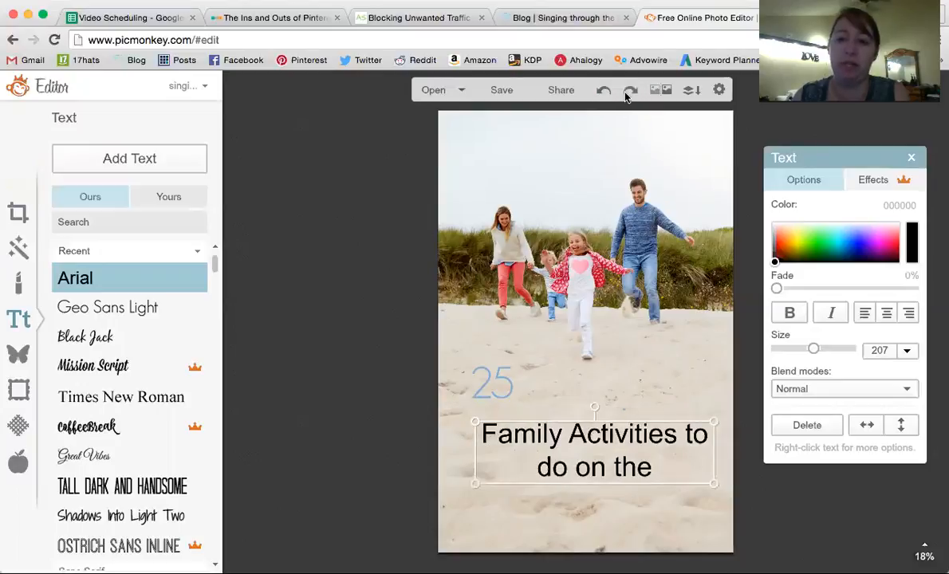
click(604, 91)
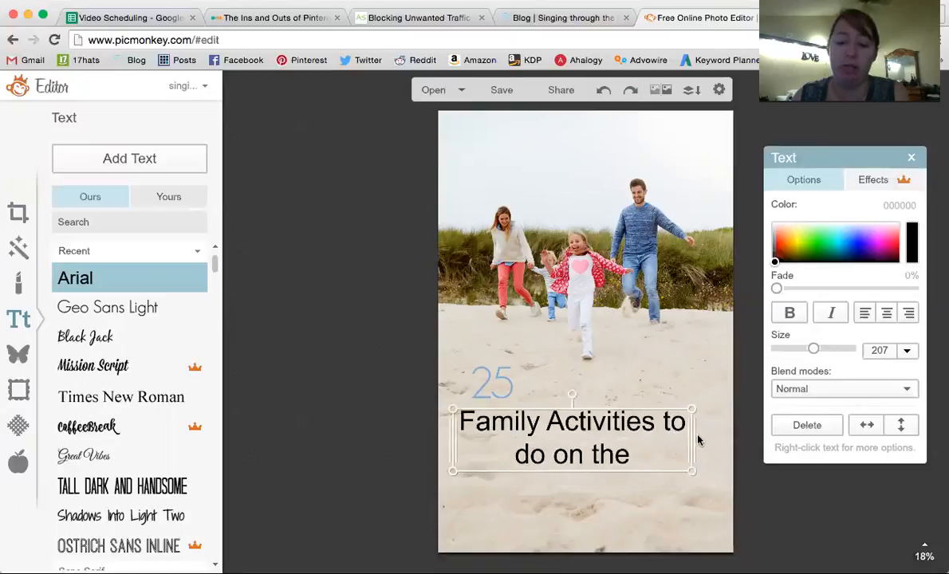
Step: Widen the "Family Activities" text box slightly to the right and set its font to AppleGothic
mouse_move(692, 437)
mouse_down()
mouse_move(730, 432)
mouse_move(702, 438)
mouse_up()
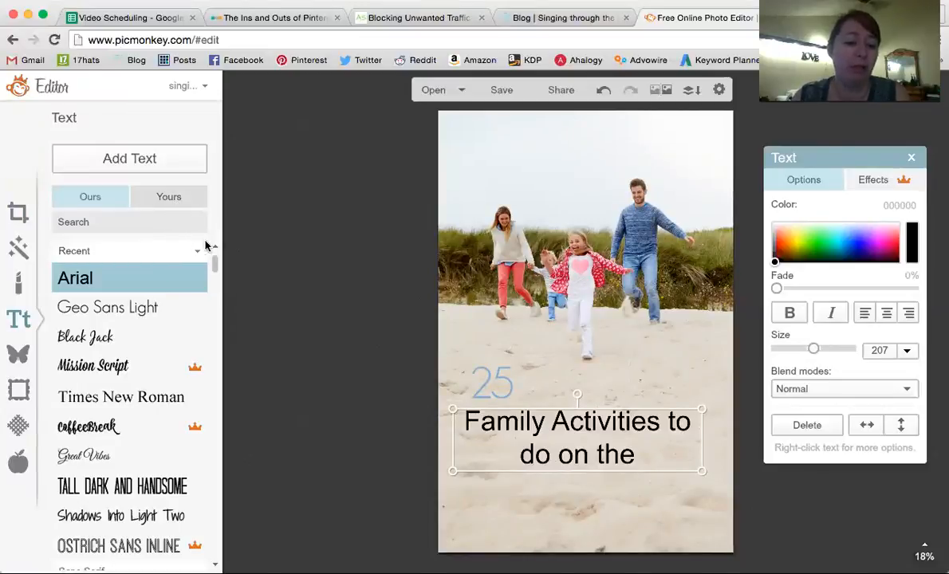
click(169, 196)
click(126, 276)
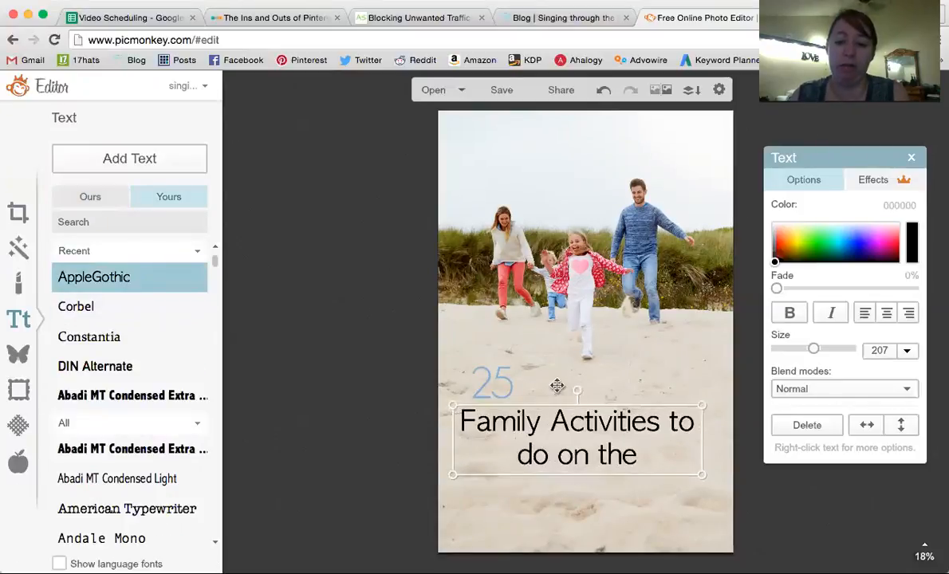
Step: Change the font of the "Family Activities" text to Geo Sans Light
click(97, 203)
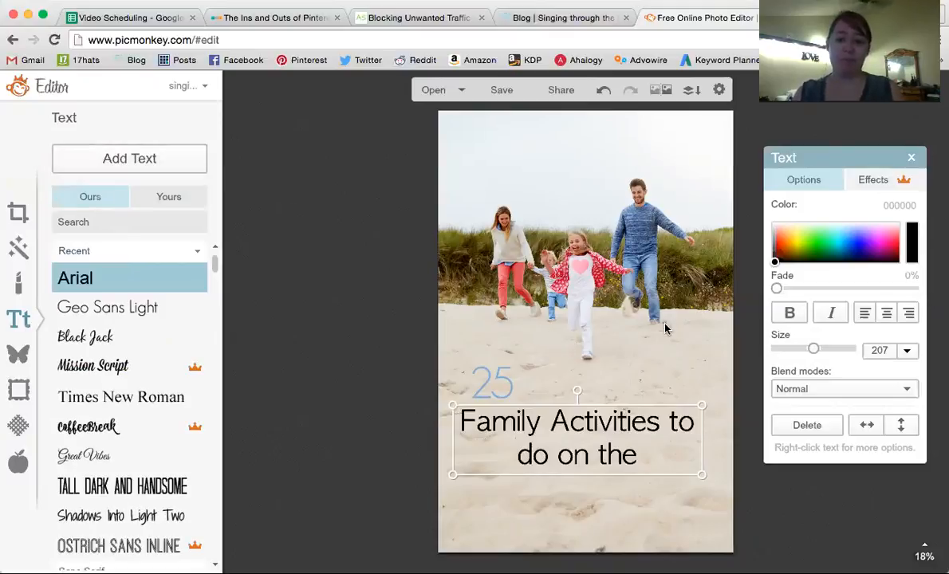
click(132, 308)
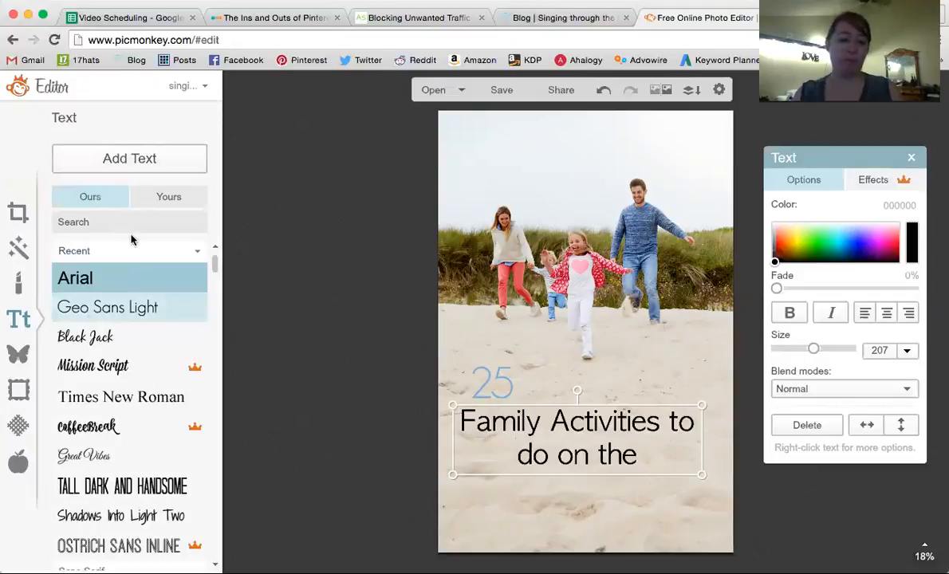
double_click(600, 456)
click(543, 477)
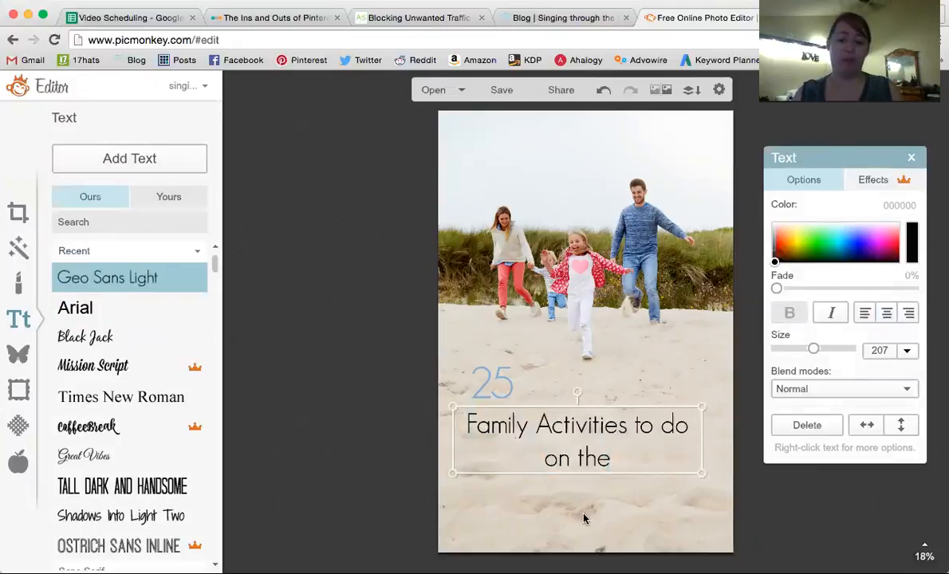
Step: Add a new text box reading "Weekend" and centre-align its text
click(120, 164)
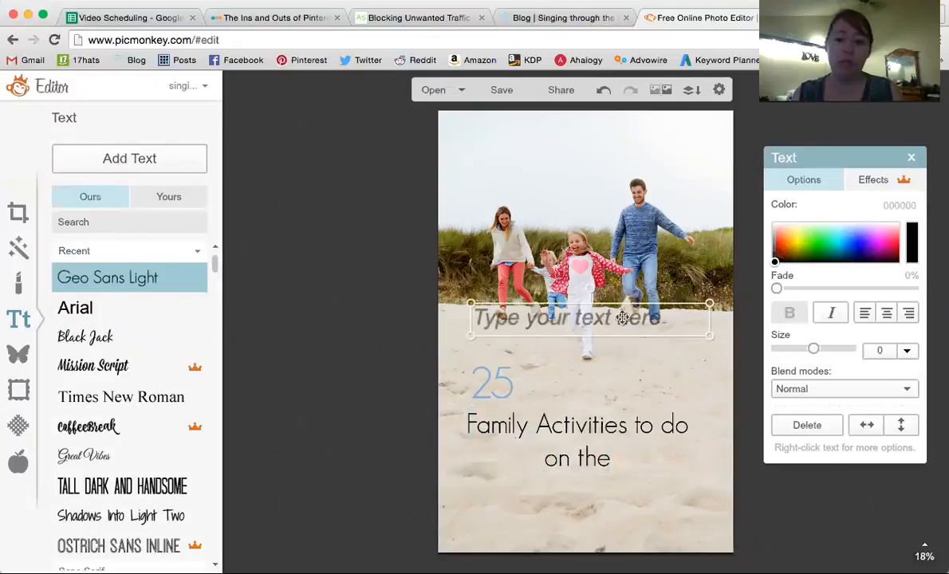
text(Weekend)
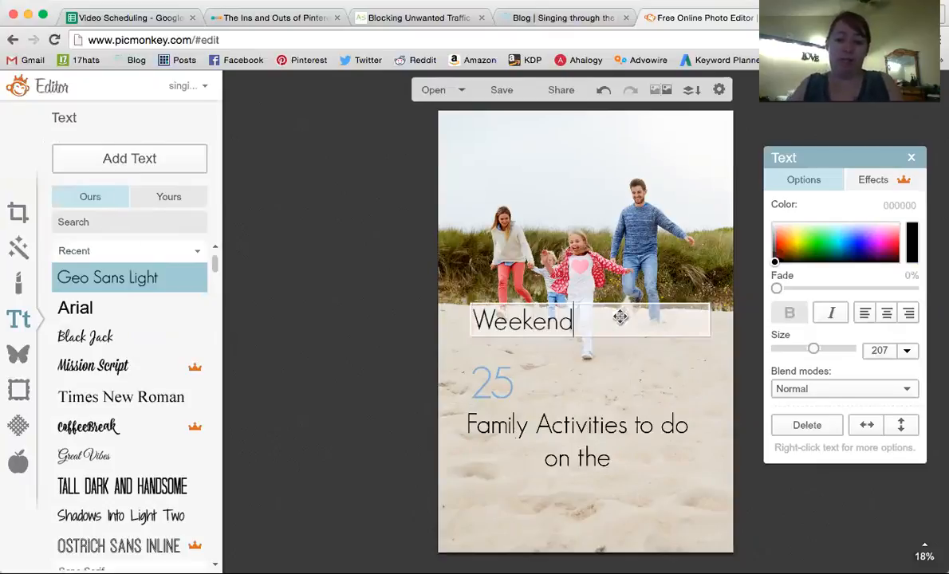
click(670, 384)
click(886, 313)
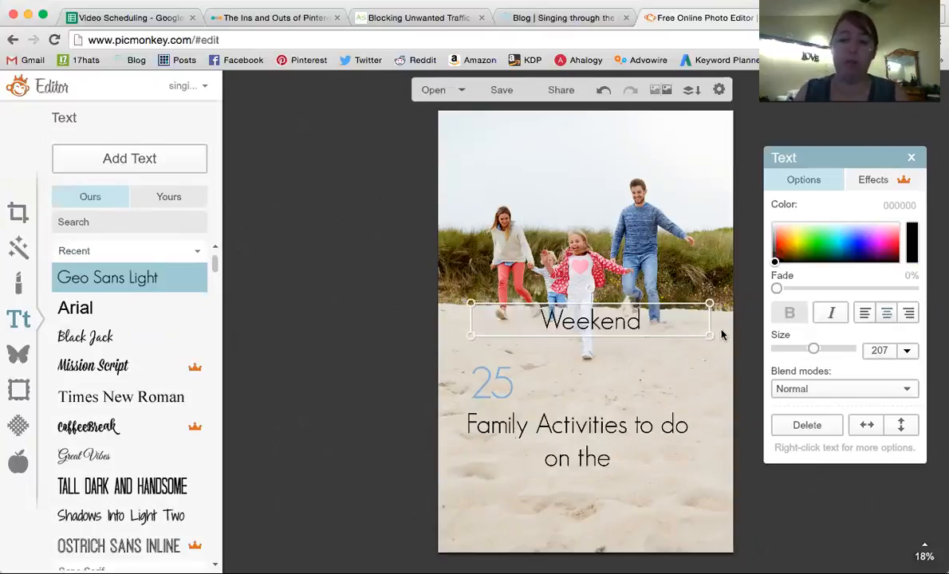
Step: Set "Weekend" in Black Jack, colour it coral d8505a sampled from the woman's trousers, and place it below "do on the"
click(109, 341)
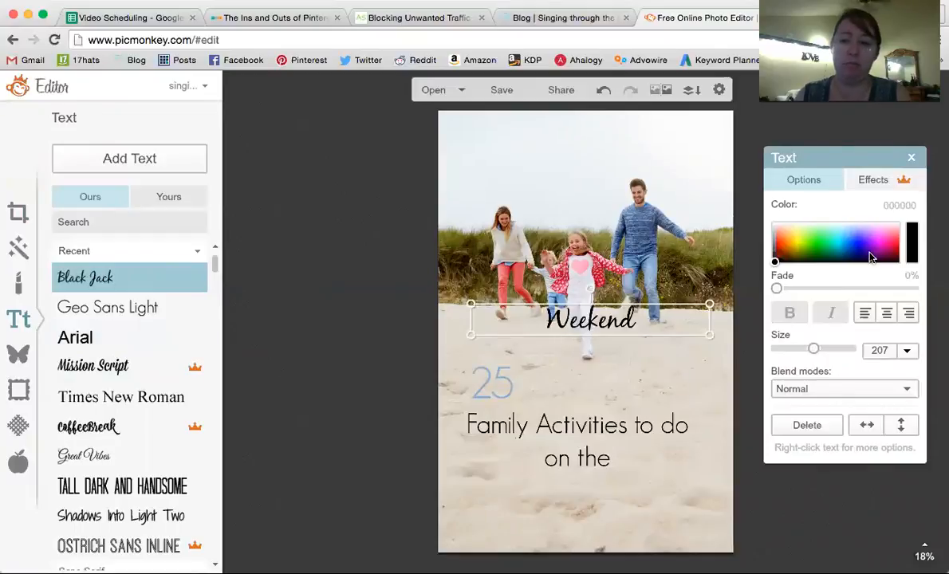
click(914, 245)
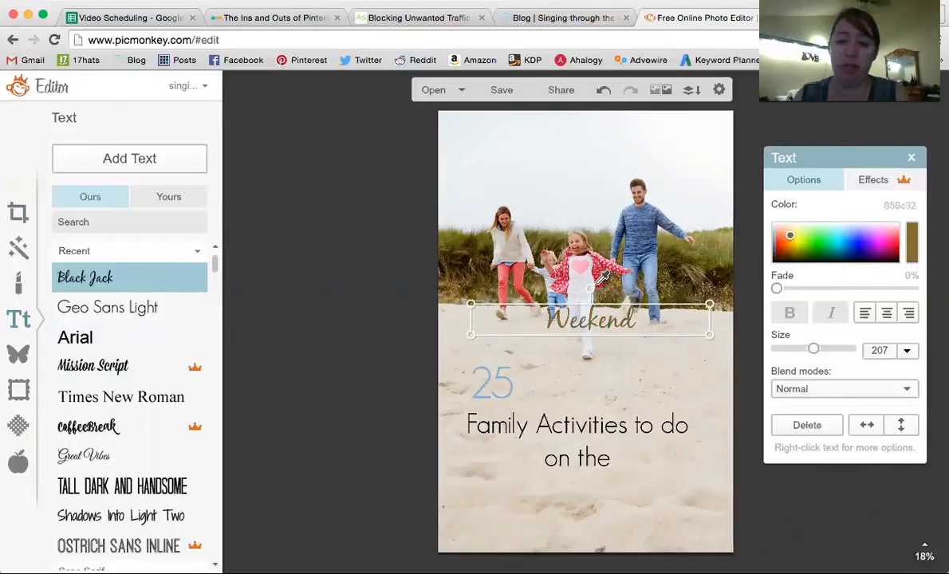
click(509, 287)
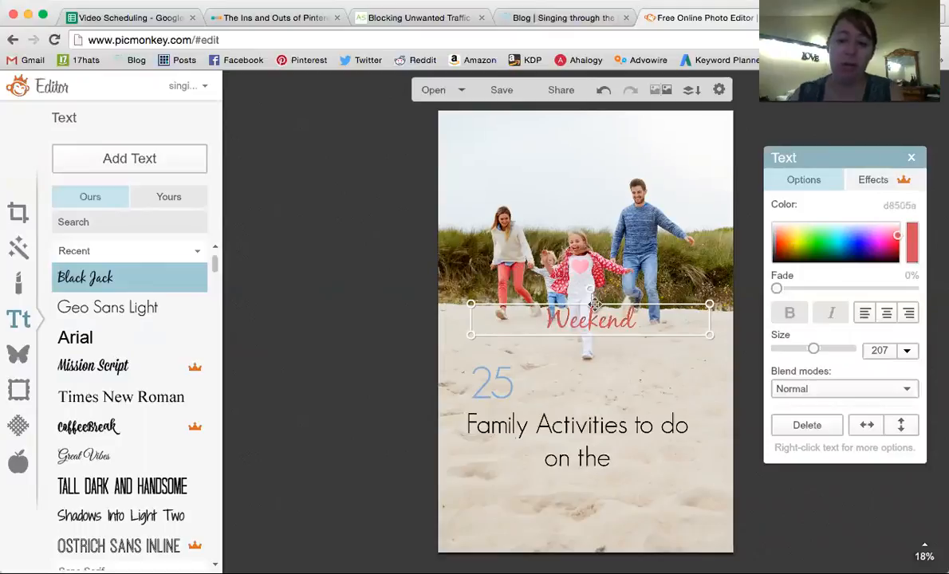
drag(588, 316, 581, 502)
Step: Compare Corbel on the "Family Activities" text, settle on AppleGothic as its font, and deselect the box
click(663, 423)
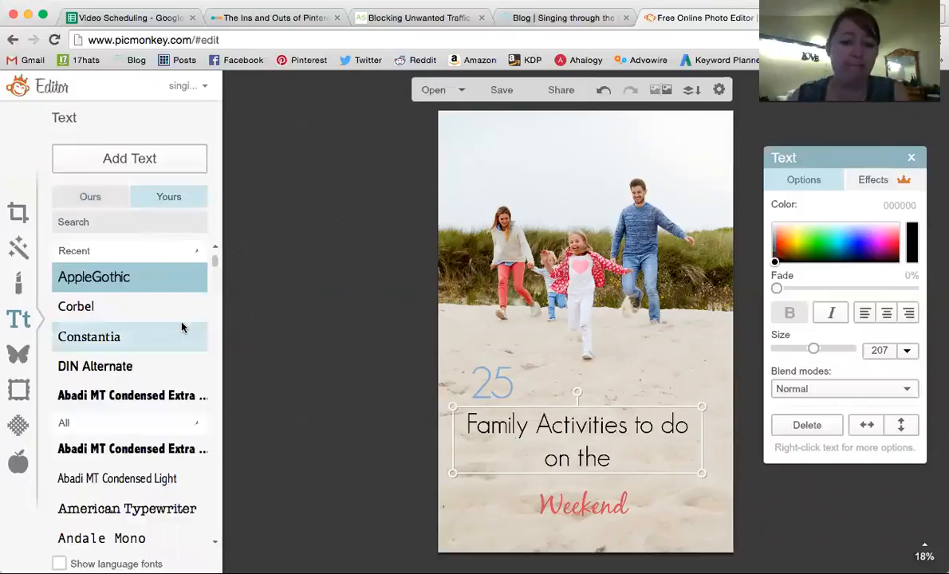
click(110, 316)
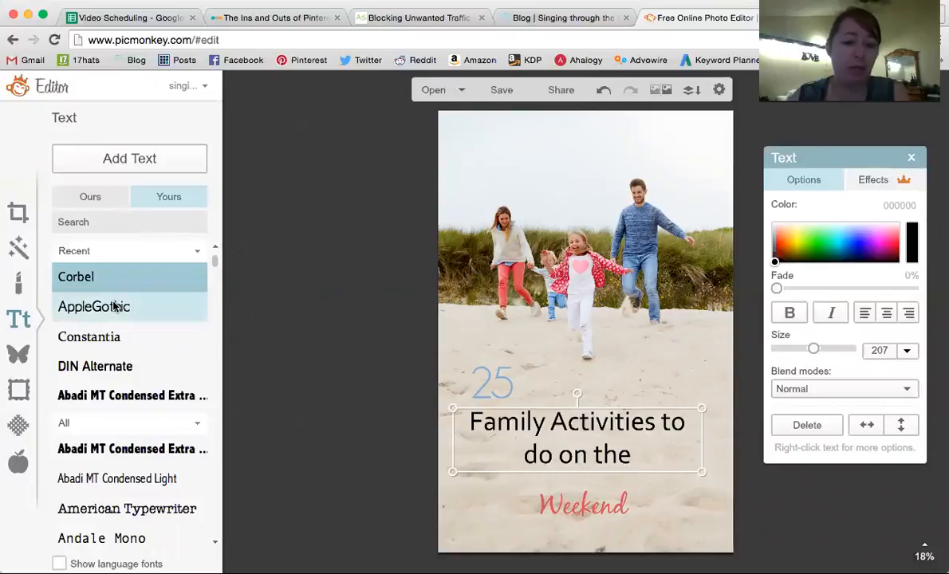
click(114, 310)
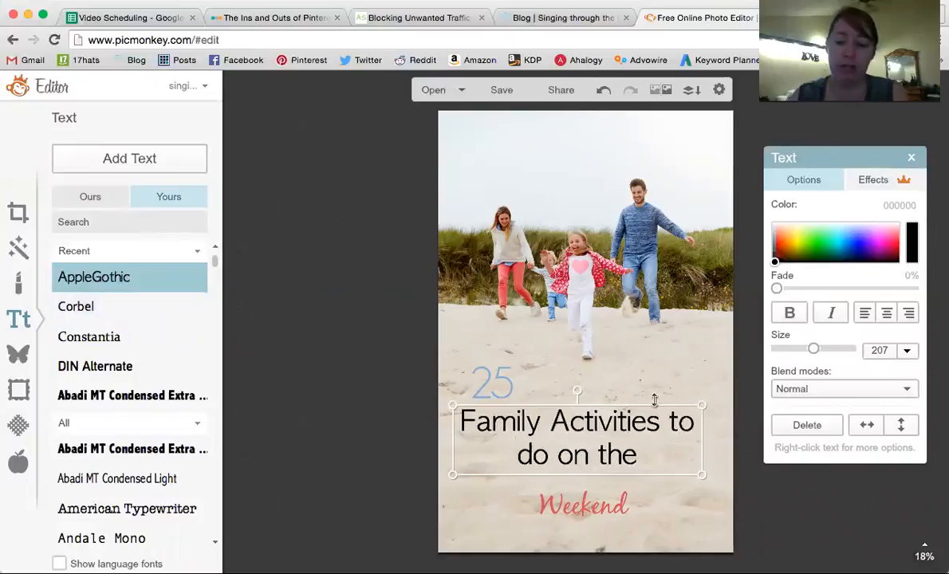
click(666, 343)
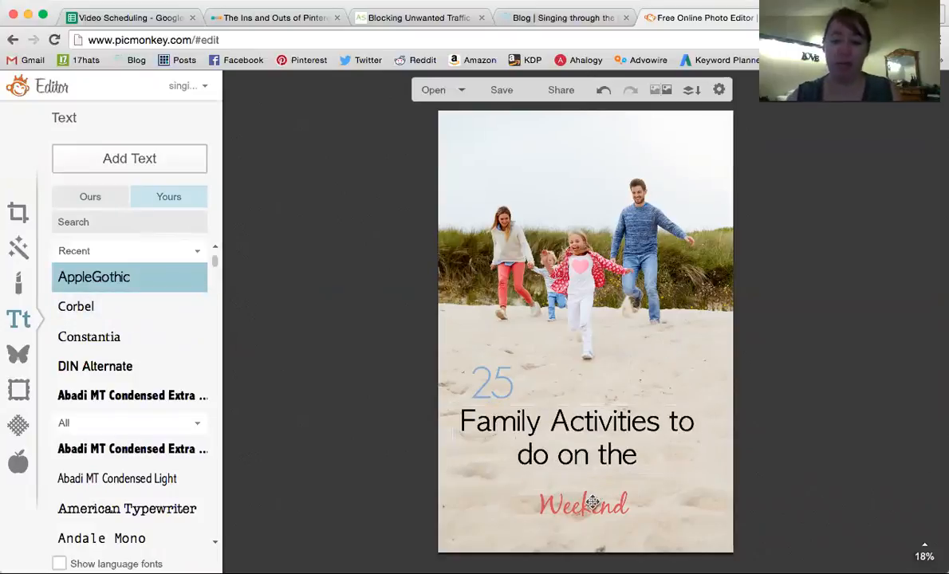
Step: Enlarge "Weekend" to size 293 and move it up close beneath "do on the"
click(593, 503)
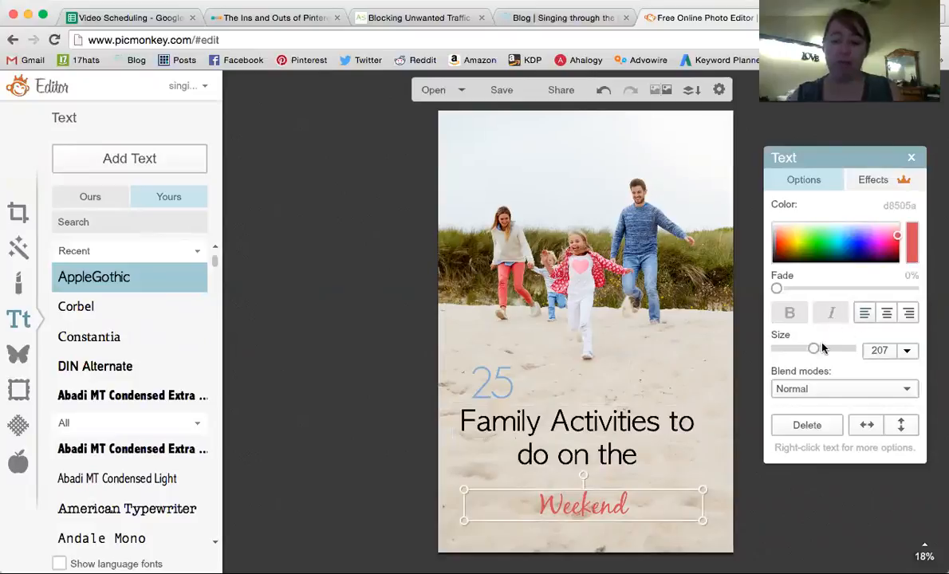
drag(814, 349, 823, 355)
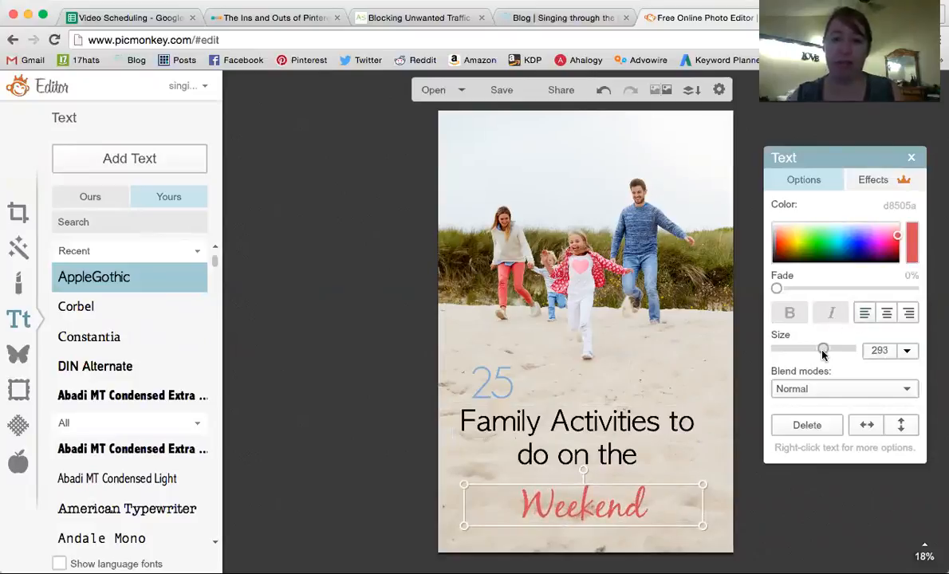
drag(598, 506, 594, 493)
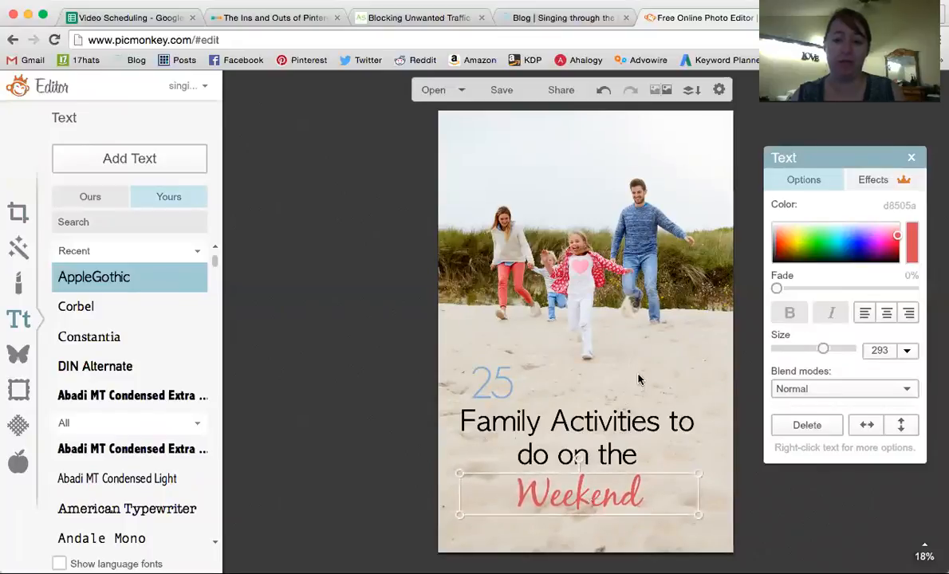
click(594, 355)
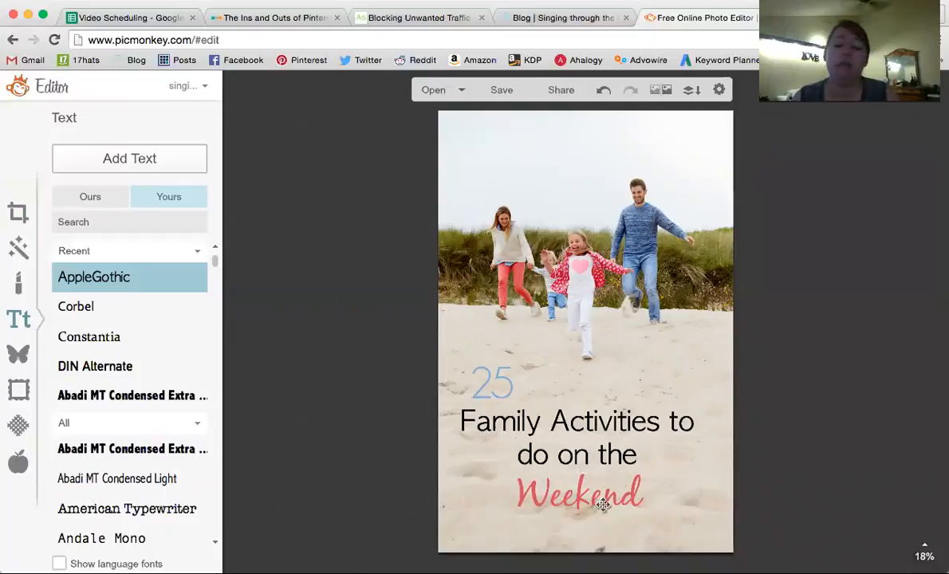
Step: Enlarge the blue "25" to size 414 and deselect it
click(499, 385)
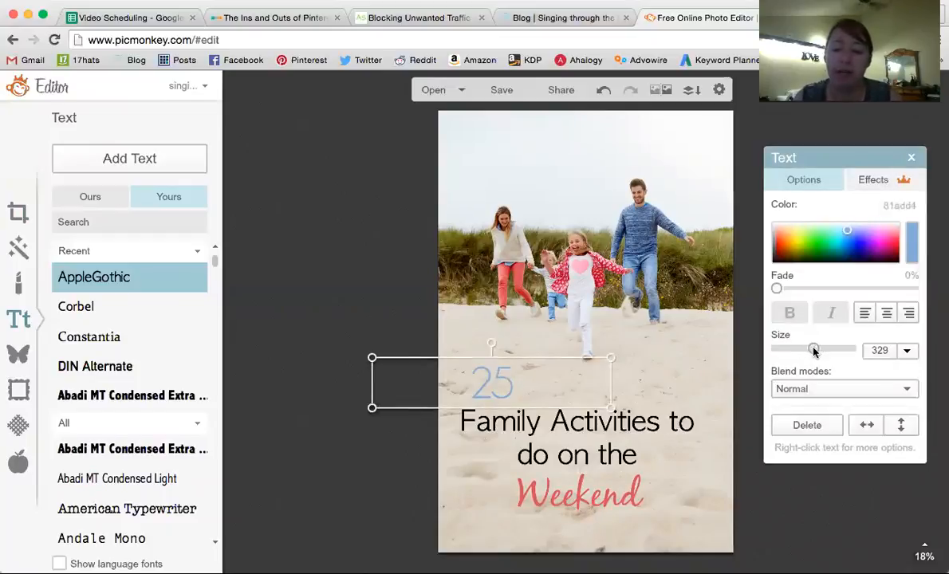
drag(814, 351, 820, 352)
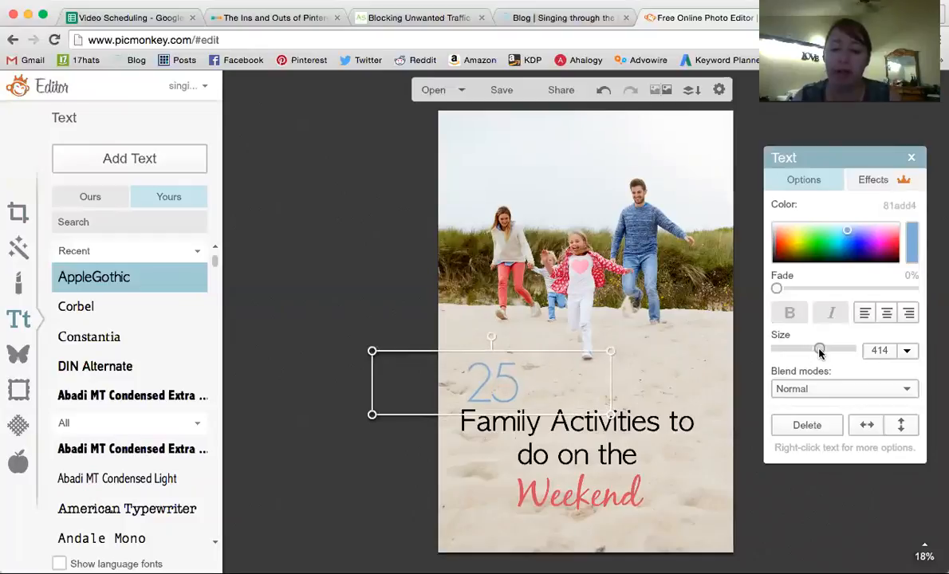
click(652, 335)
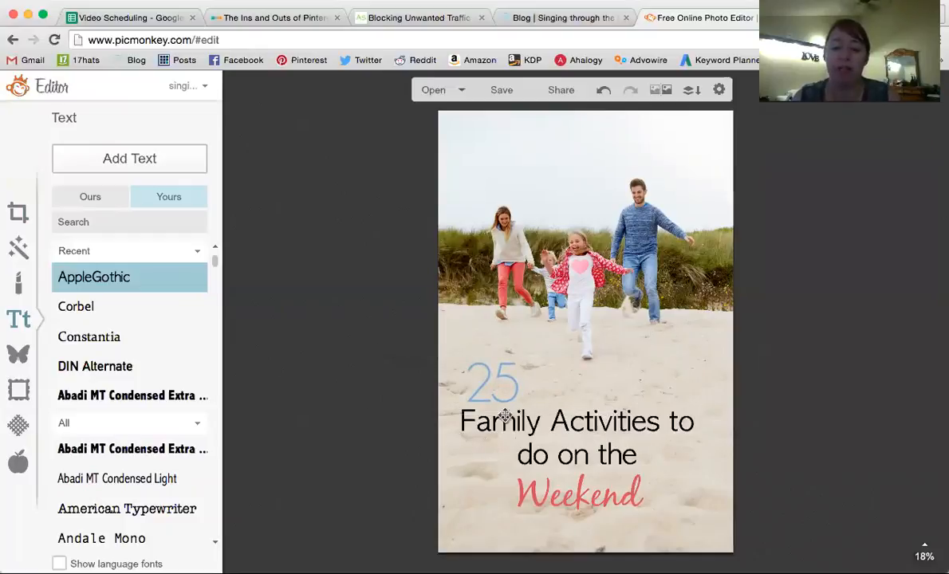
Step: Increase the size of the "Weekend" text to 329 and deselect it
click(577, 494)
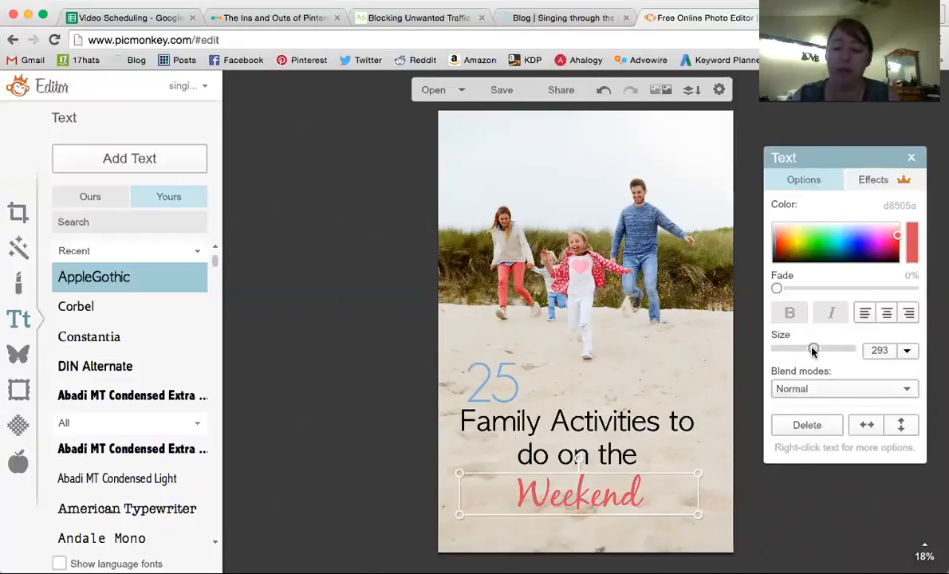
drag(814, 352, 817, 352)
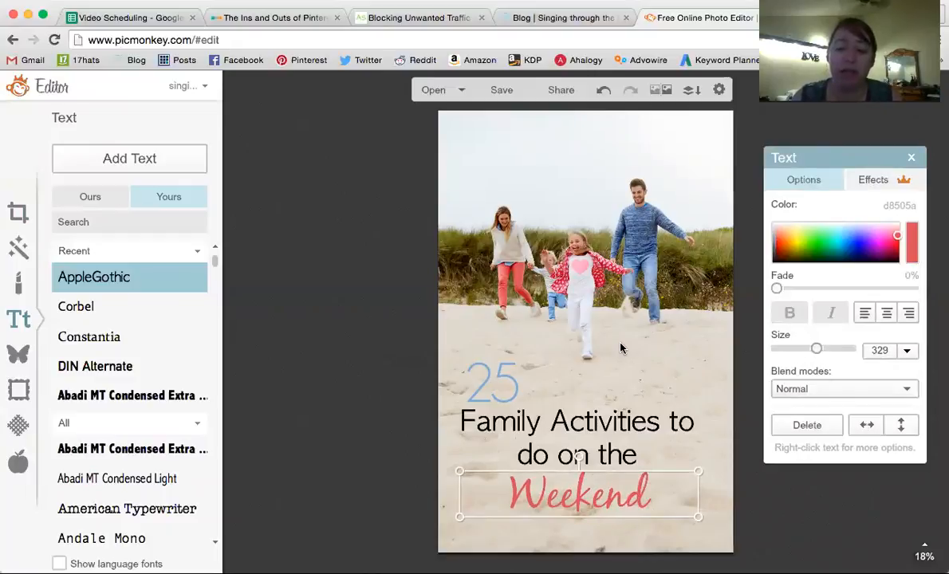
click(576, 318)
click(577, 490)
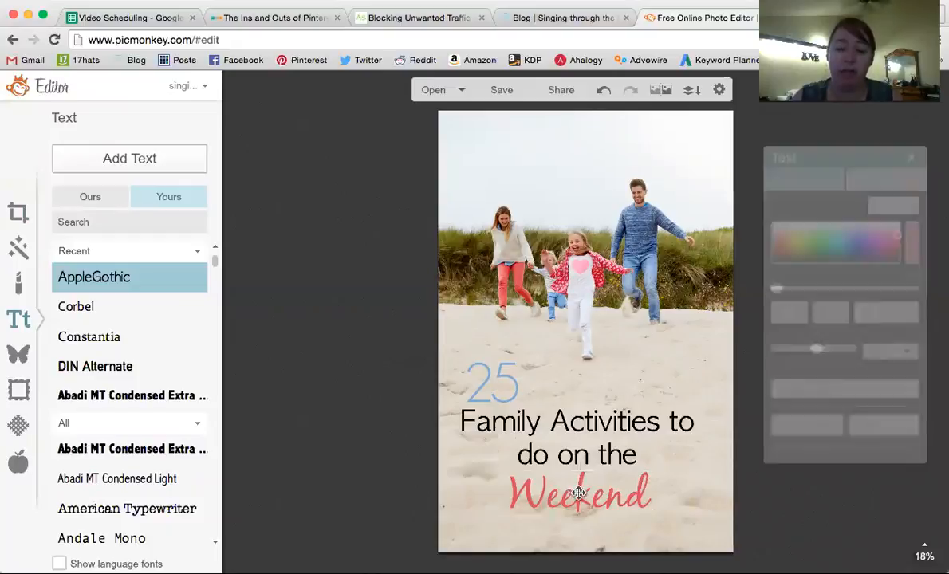
click(571, 308)
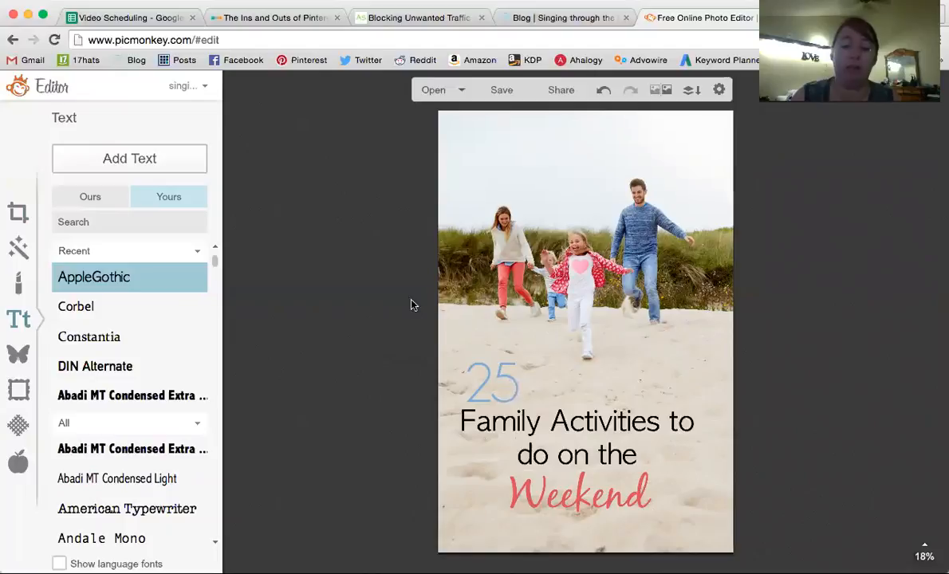
Step: Add a geometric rectangle overlay to the image and set its fill colour to white, ffffff
click(19, 356)
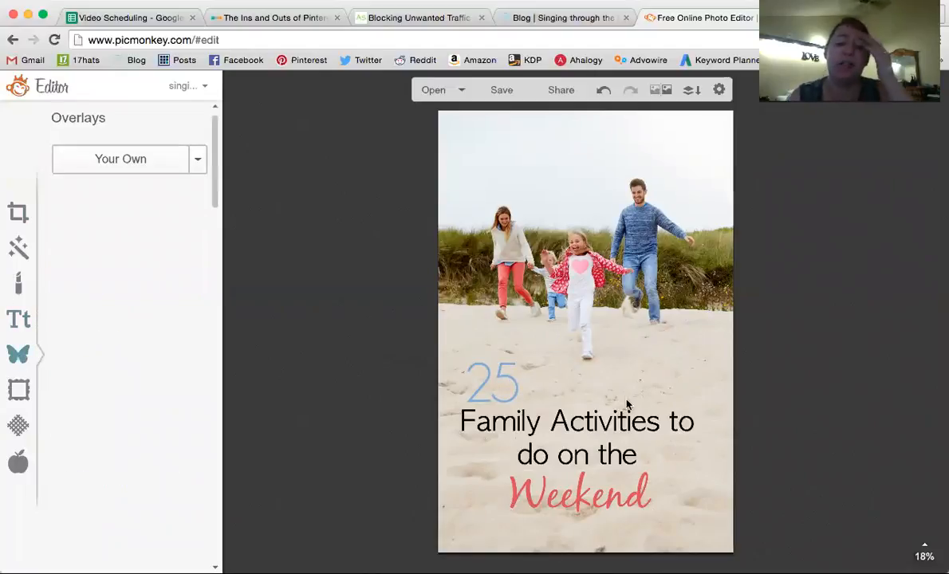
click(123, 229)
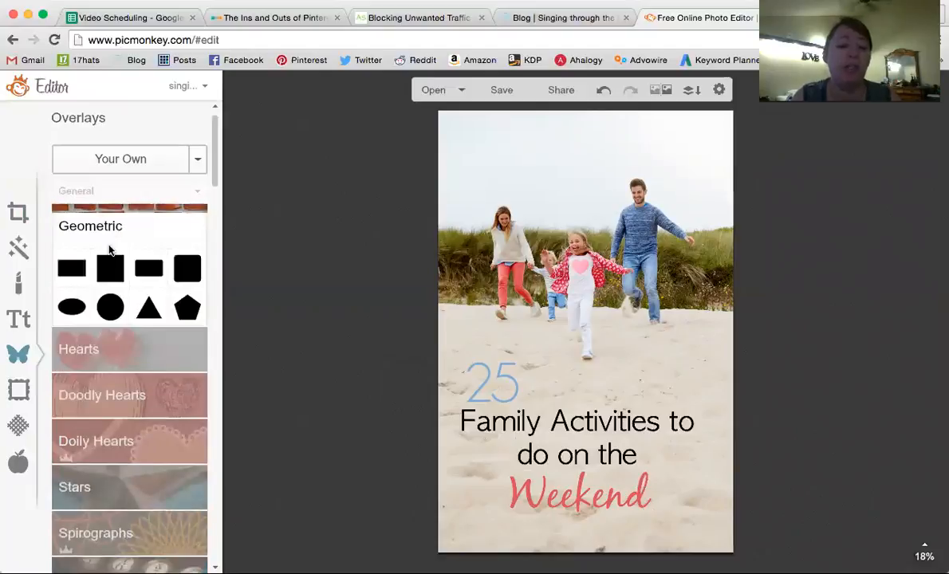
click(71, 267)
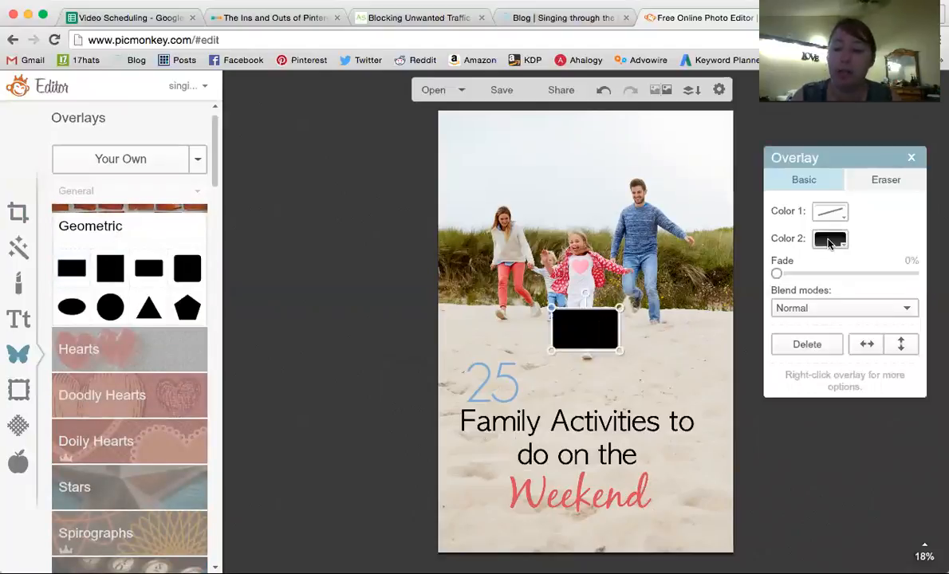
click(830, 240)
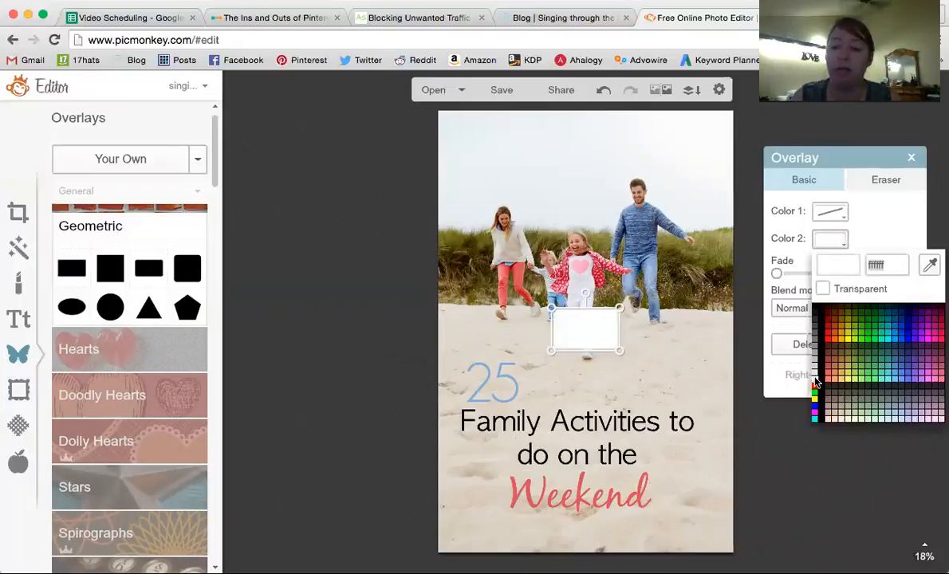
click(816, 383)
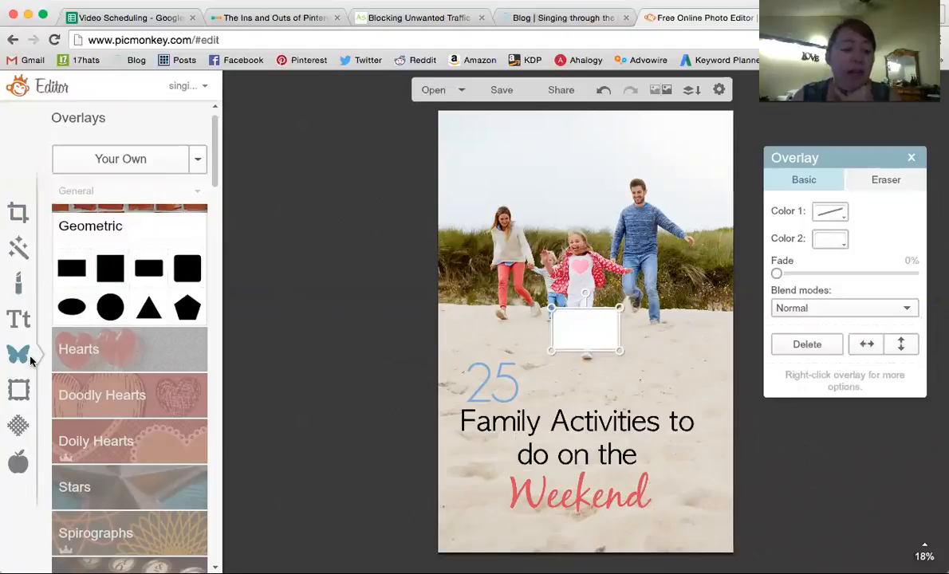
Step: Send the white rectangle to the back and stretch it across the full image width, from just above "25" past the lower edge
right_click(601, 328)
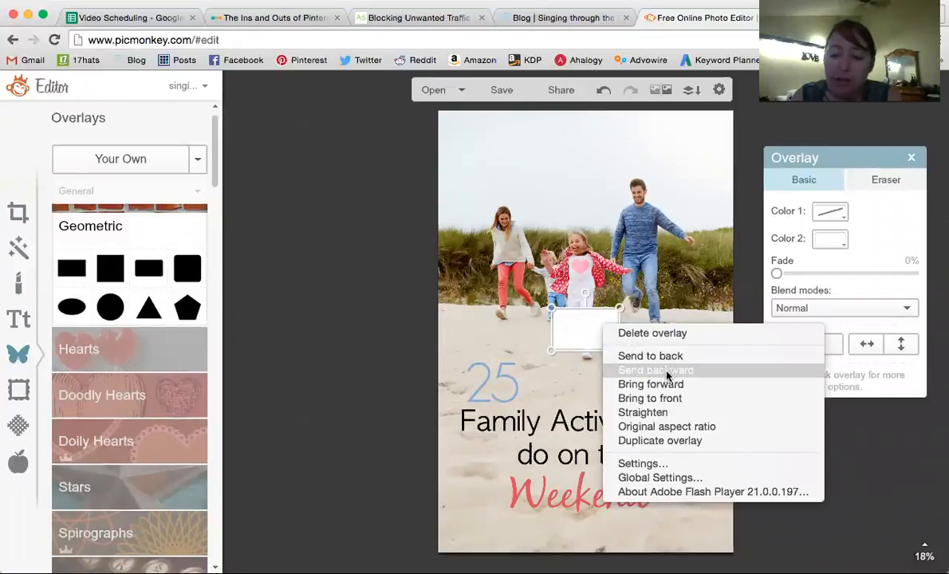
click(649, 356)
drag(587, 326, 763, 411)
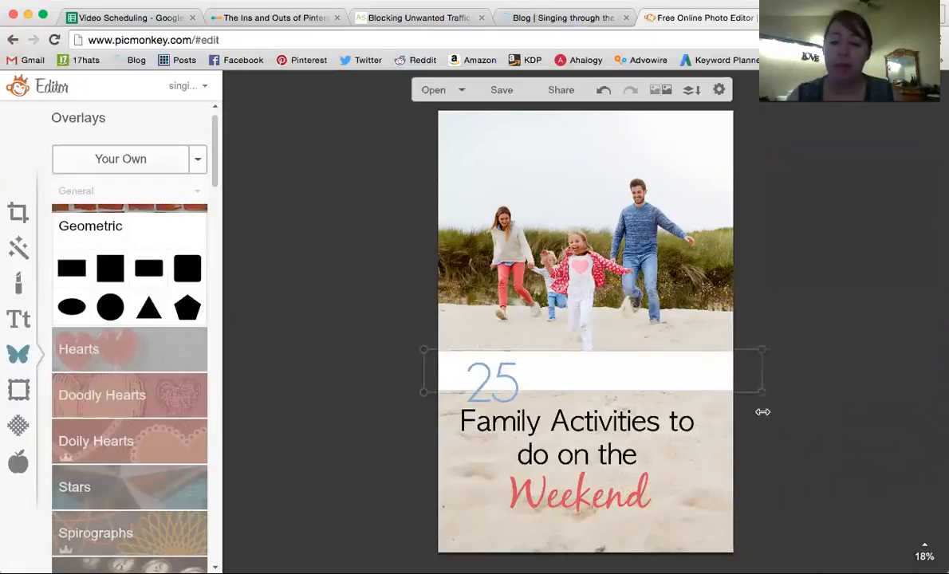
drag(650, 394, 648, 536)
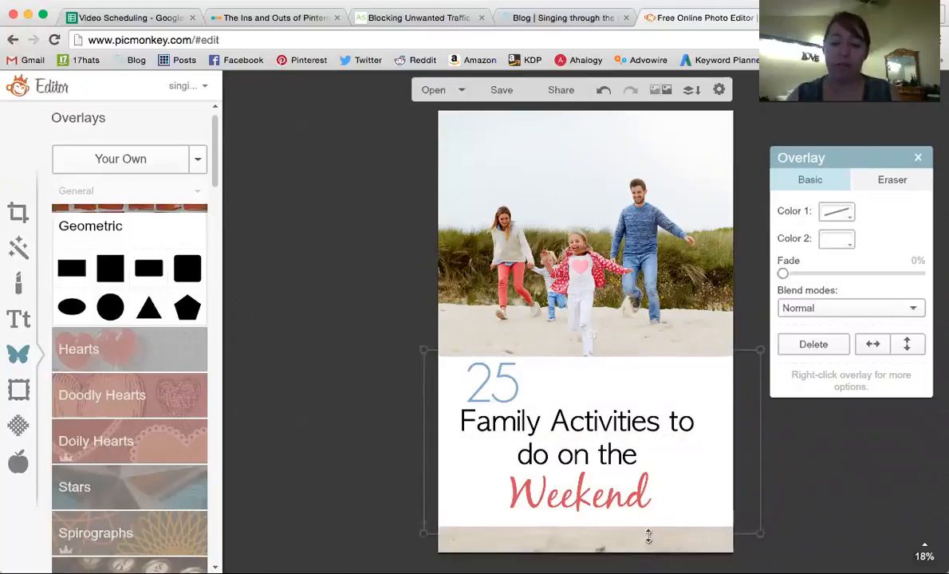
drag(648, 537, 650, 545)
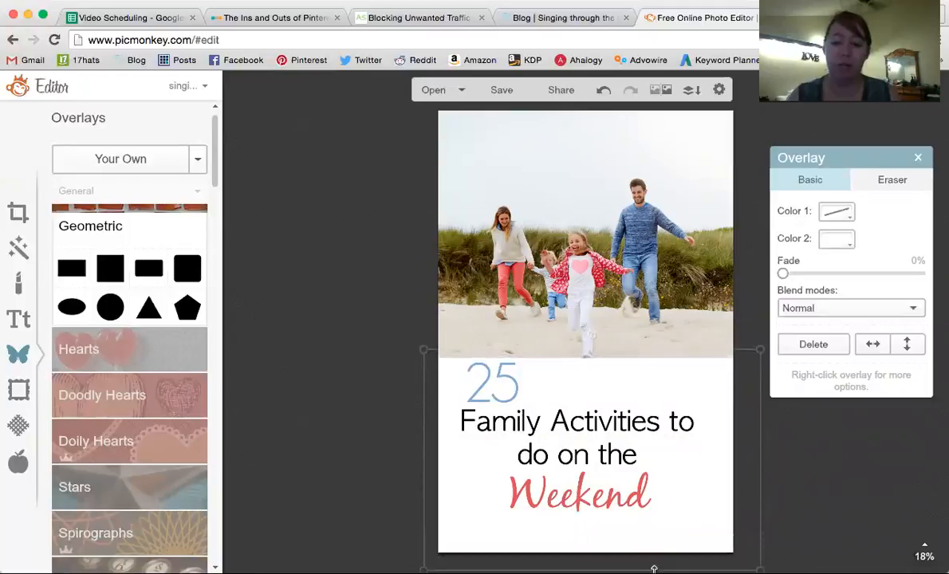
click(660, 285)
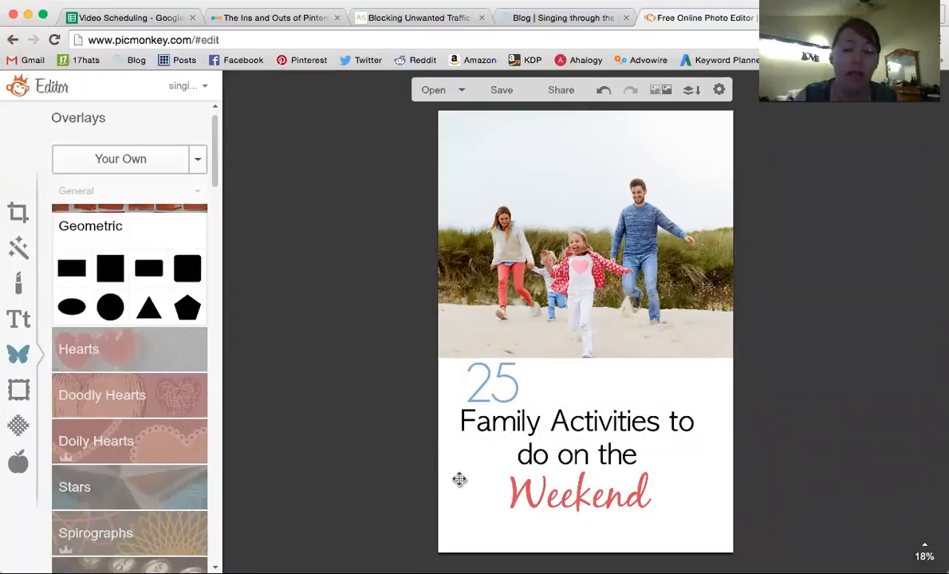
Step: Fade the white rectangle behind the title, trying 16% and settling on 34%
click(635, 369)
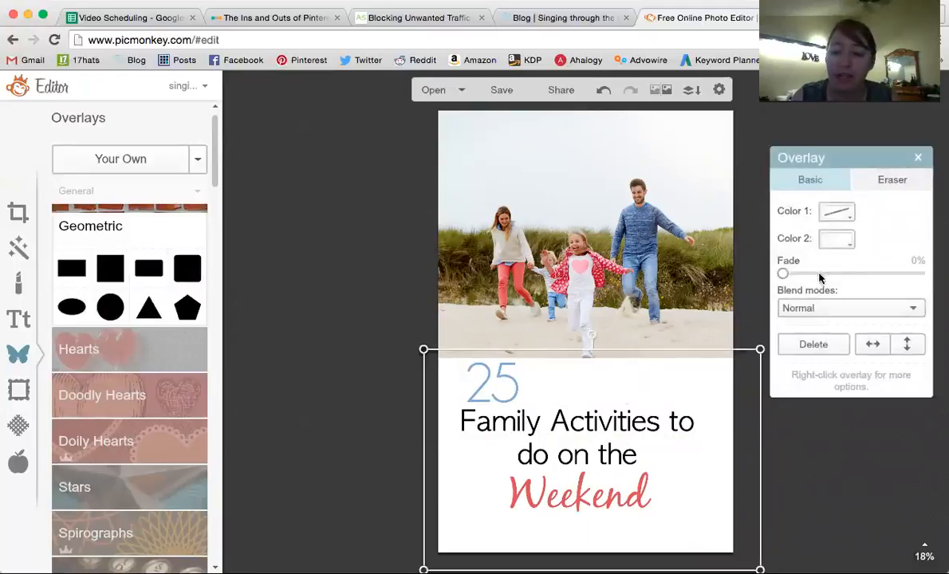
drag(786, 276, 807, 274)
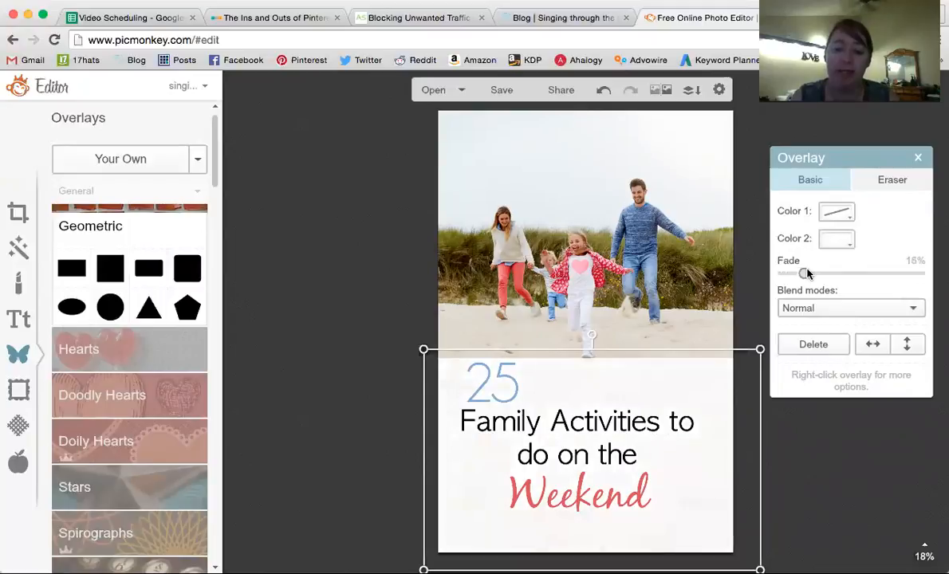
click(660, 283)
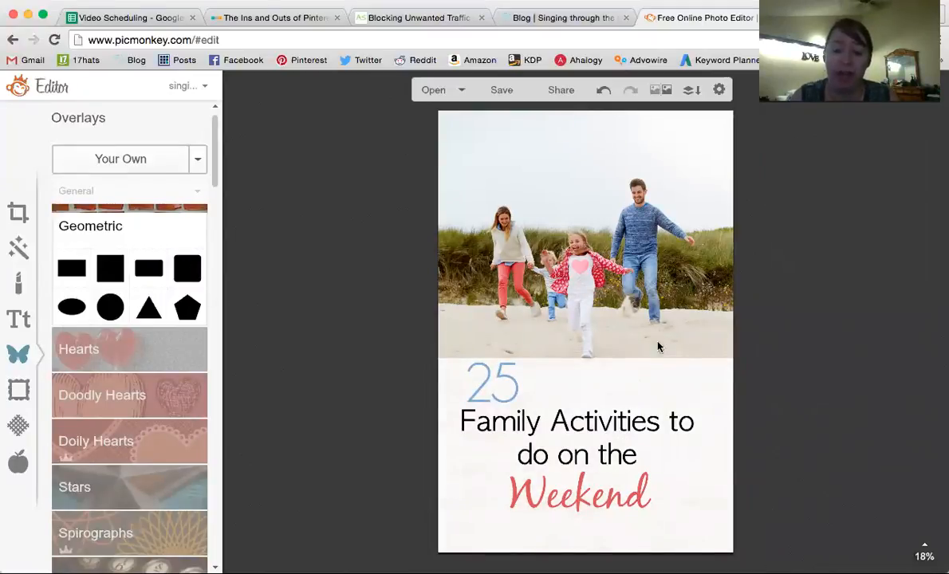
click(668, 384)
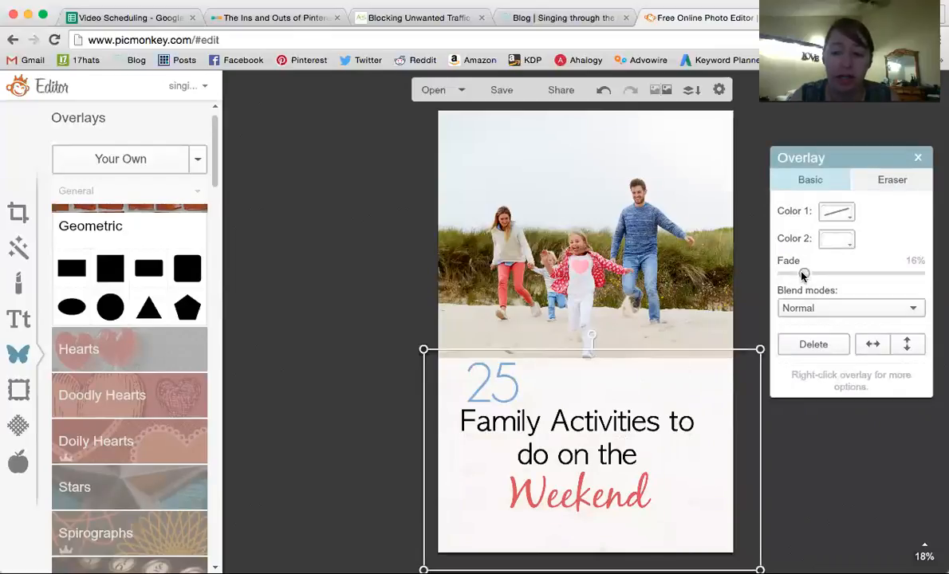
drag(803, 275, 827, 276)
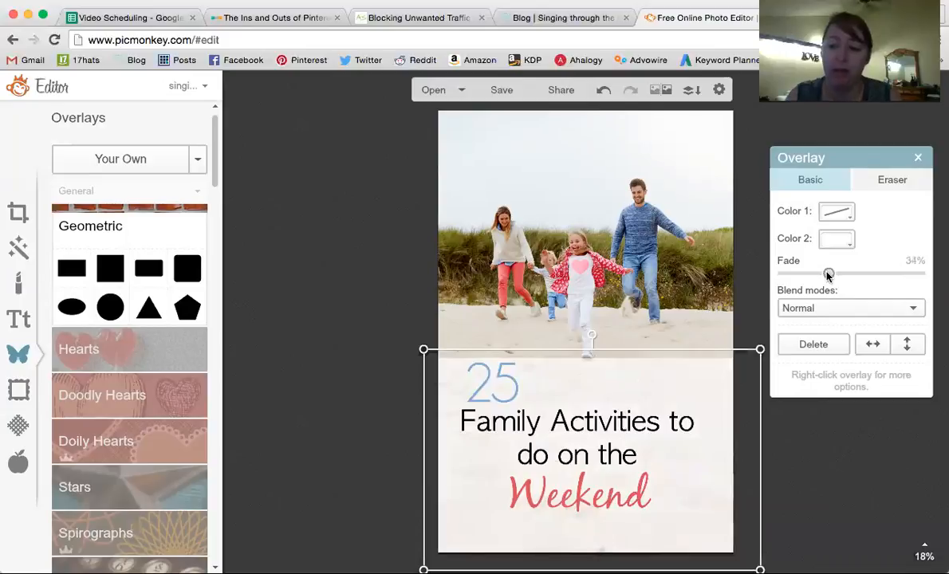
click(682, 281)
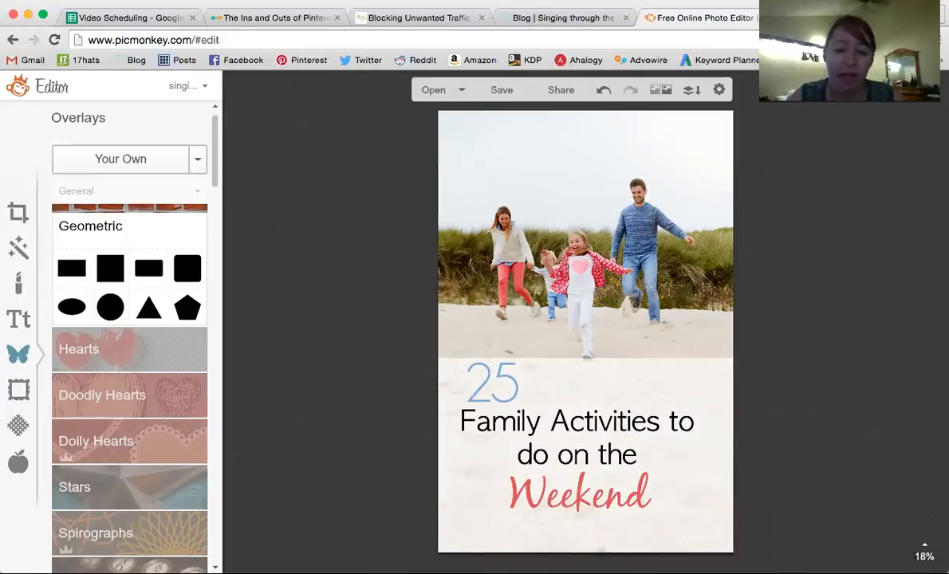
click(11, 322)
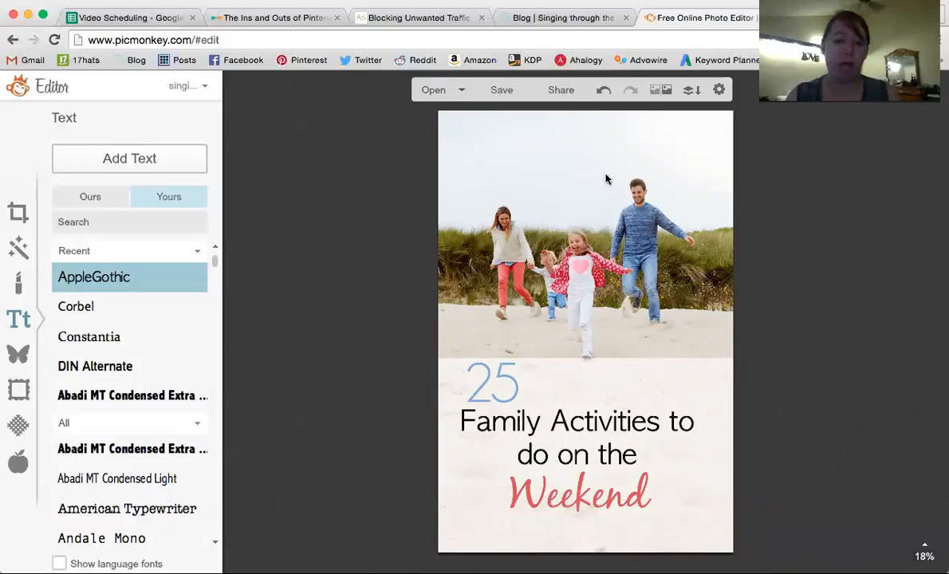
click(121, 339)
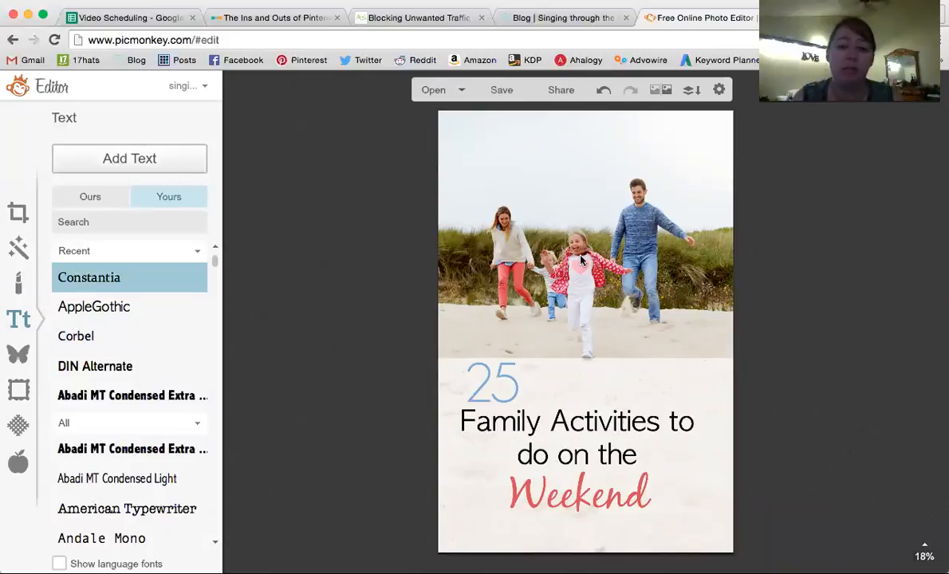
click(607, 321)
text(Www.singingthrou)
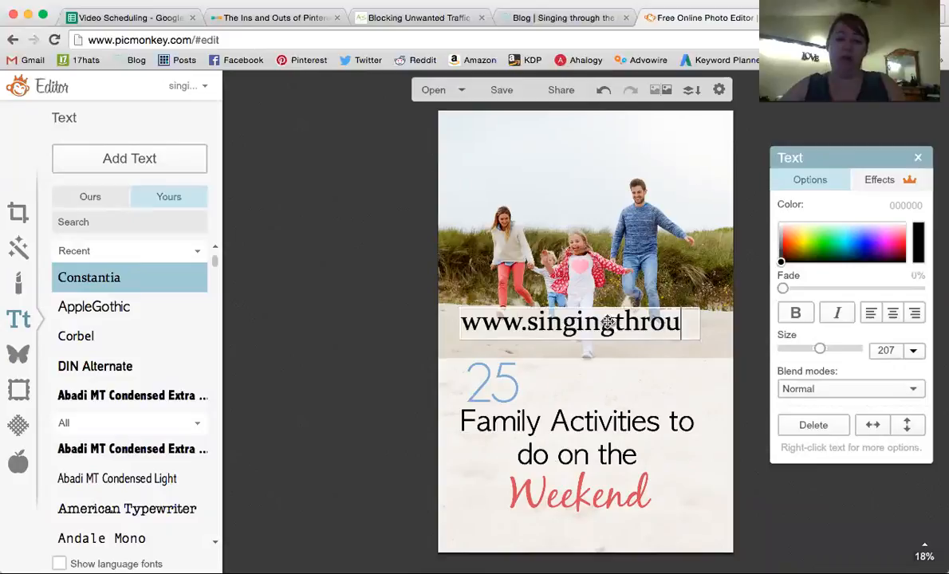
text(ghtherain.net)
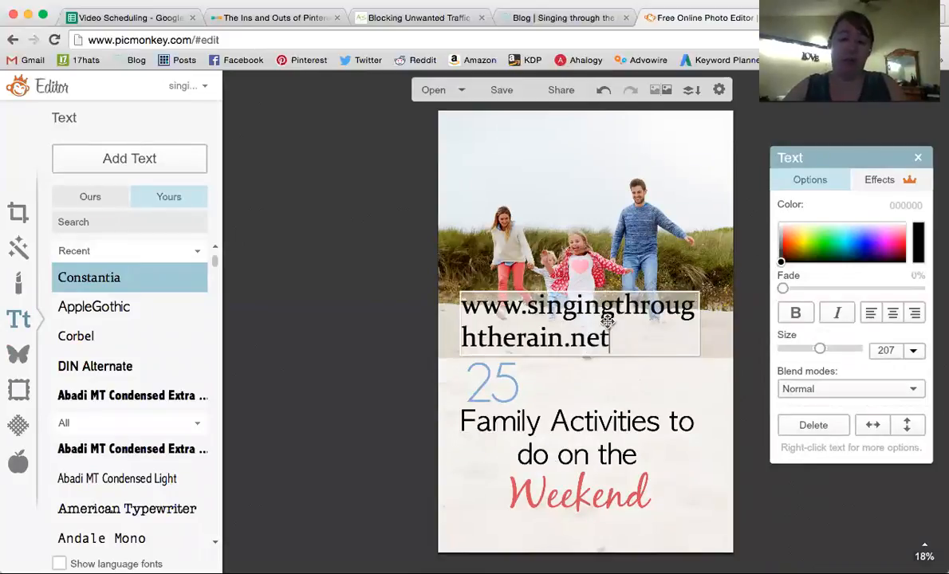
Step: Reduce the blog address text to size 83, centre it in its box, and start sampling a text colour from the image
click(775, 365)
click(796, 349)
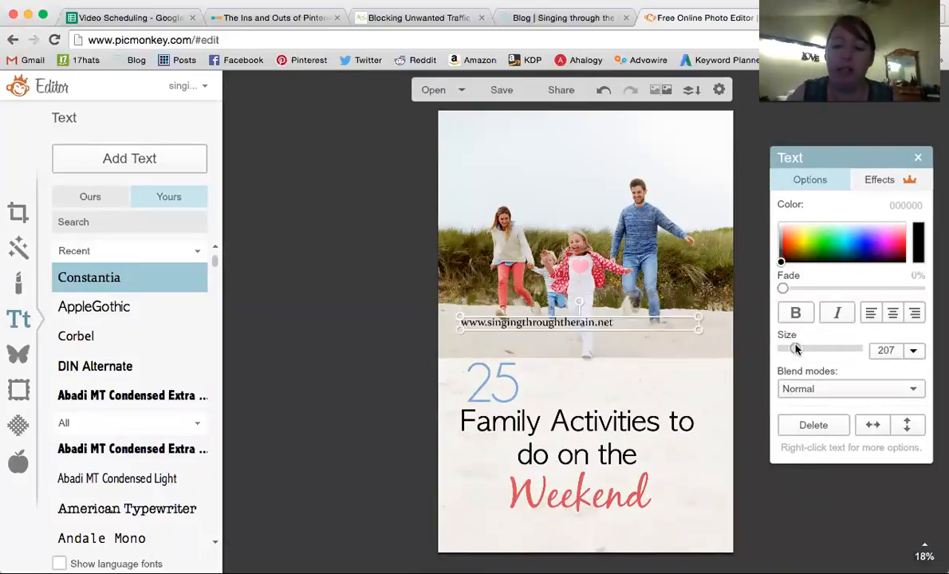
click(893, 314)
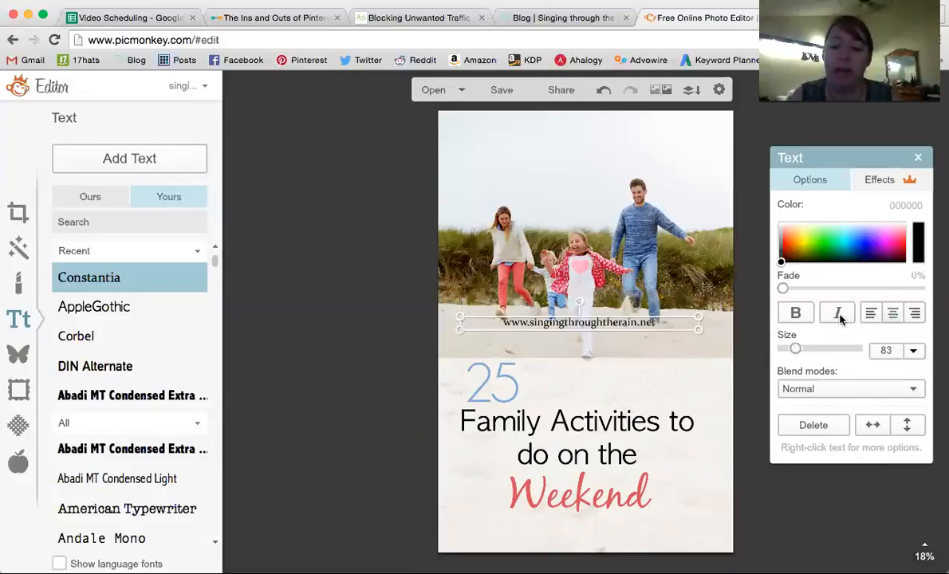
click(916, 242)
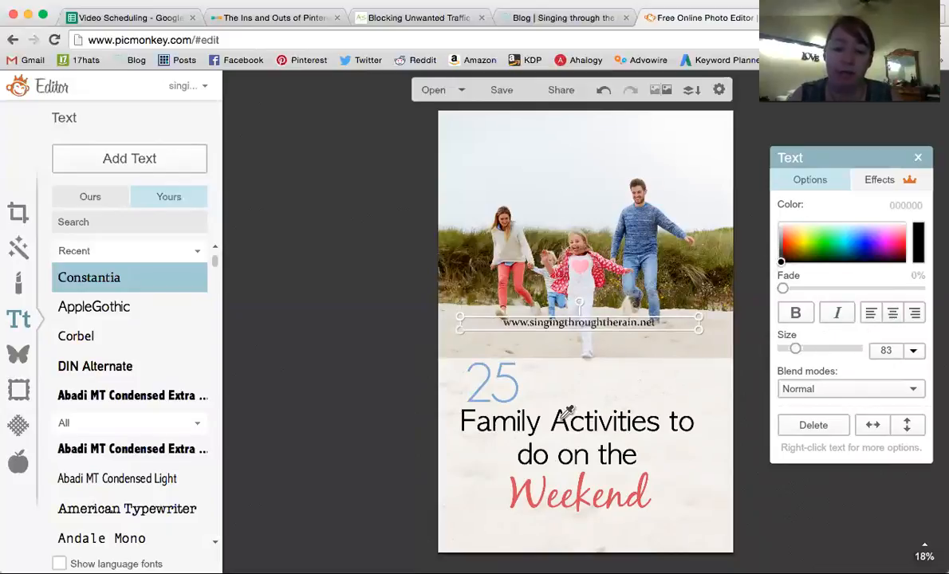
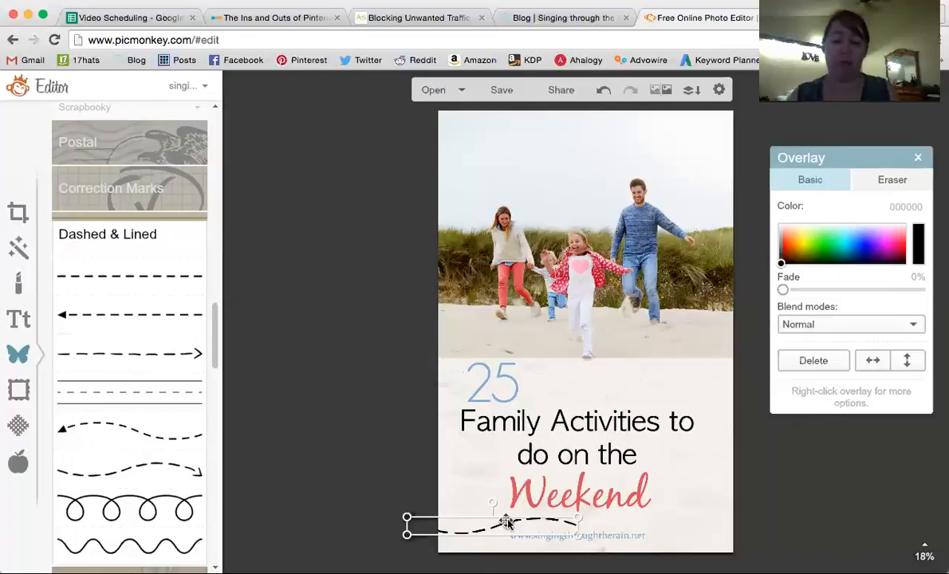
Step: Delete the duplicate faded white rectangle covering the title and blog address
click(553, 509)
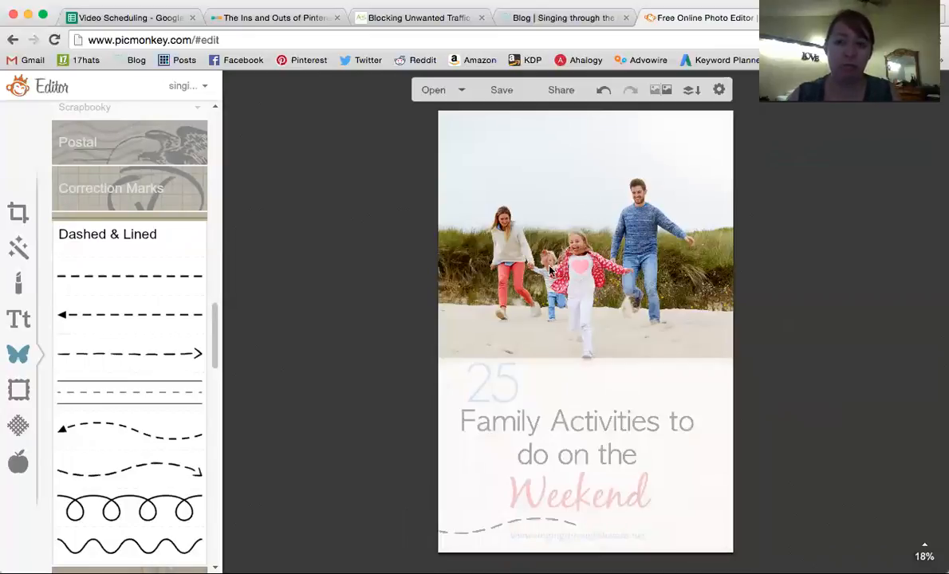
click(532, 417)
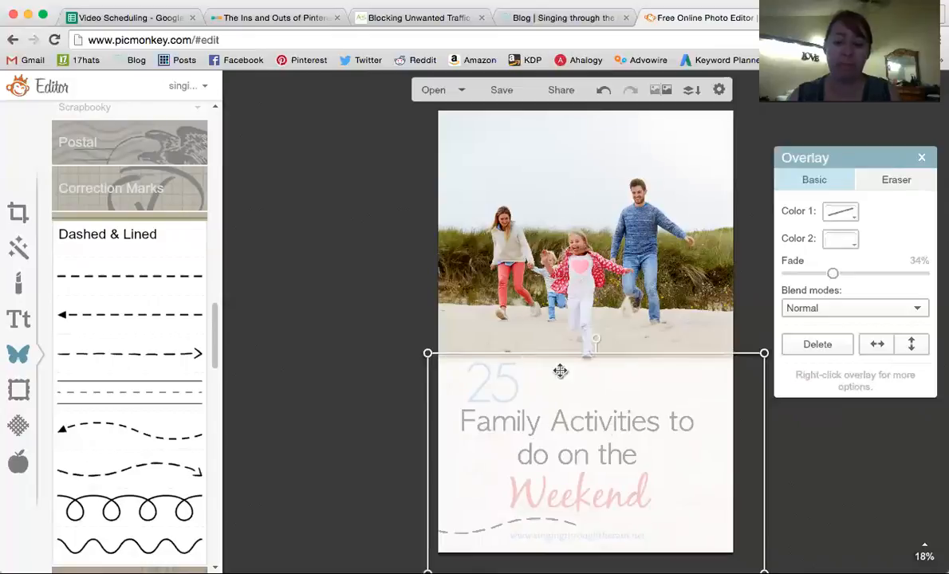
drag(584, 357, 604, 486)
key(Delete)
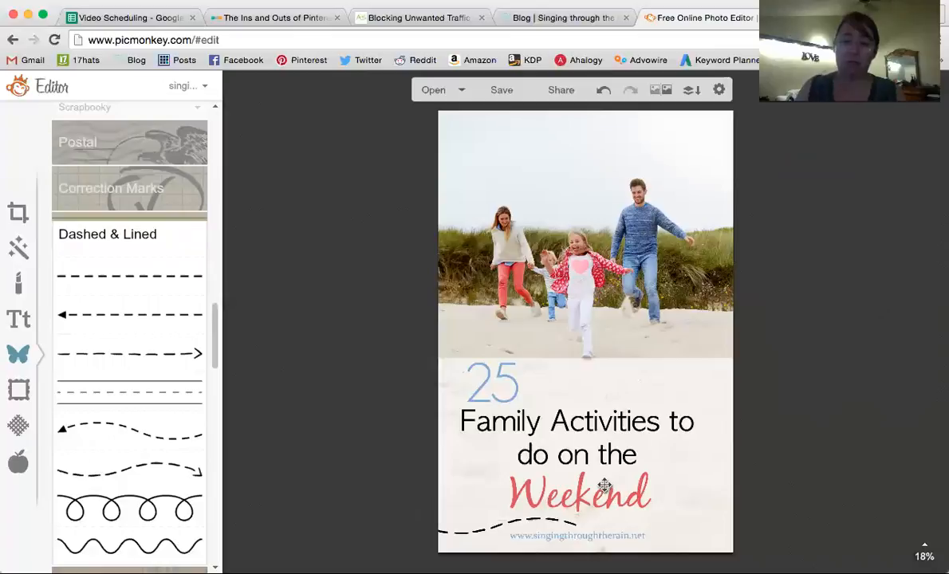
Step: Move the dashed wavy arrow beneath "Weekend" and stretch it beyond both side edges of the image
click(532, 520)
drag(488, 525, 576, 520)
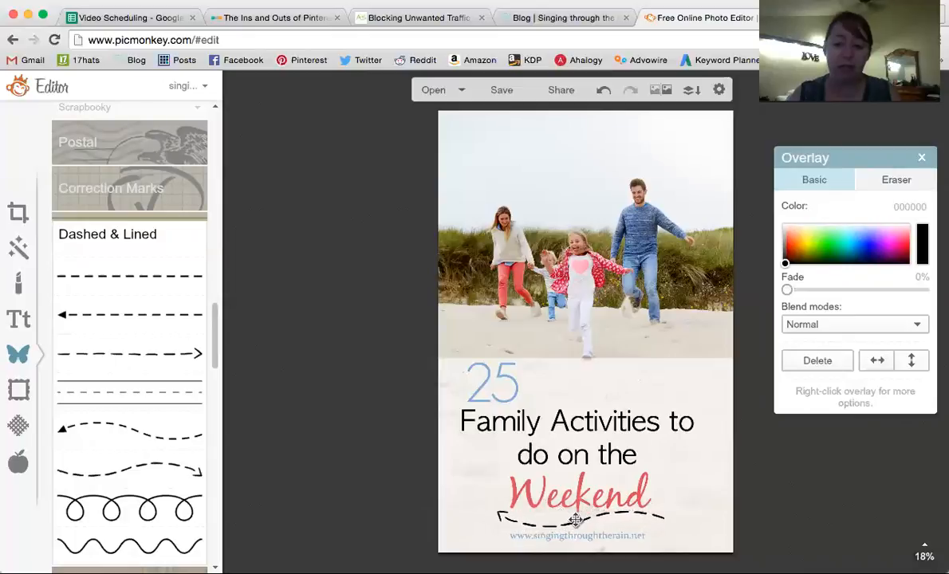
drag(665, 519, 750, 510)
drag(499, 519, 412, 523)
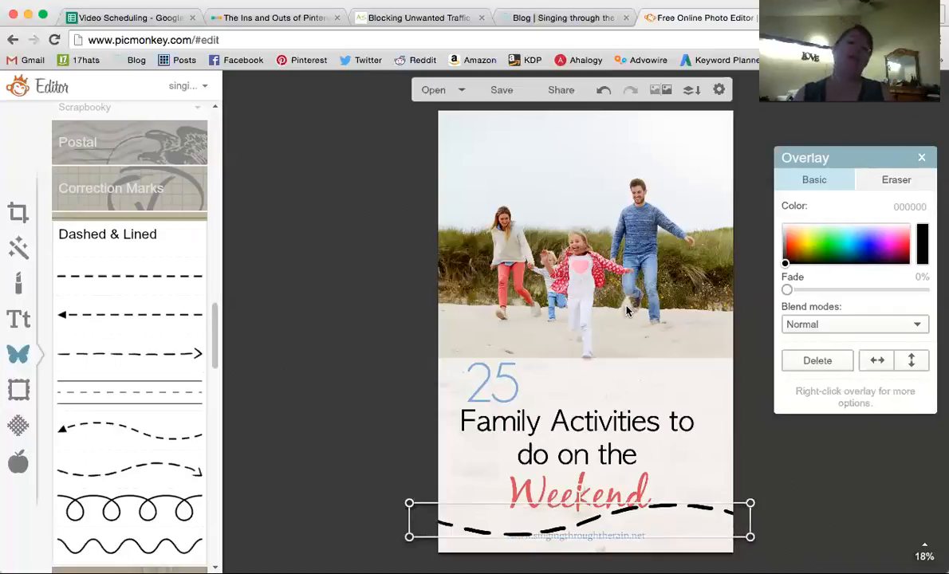
click(751, 432)
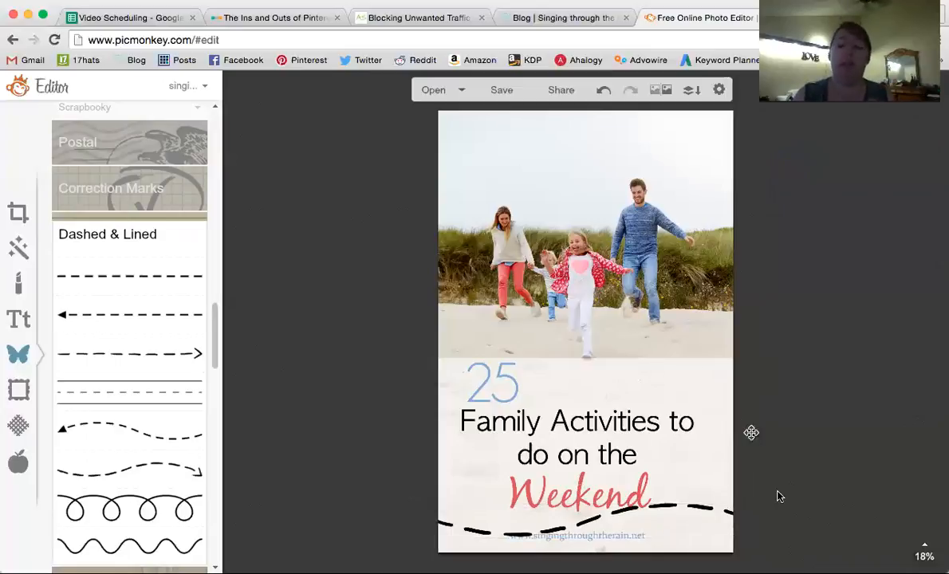
Step: Delete the stretched dashed wavy arrow that crosses "Weekend" and the blog address
click(757, 513)
click(786, 516)
click(754, 515)
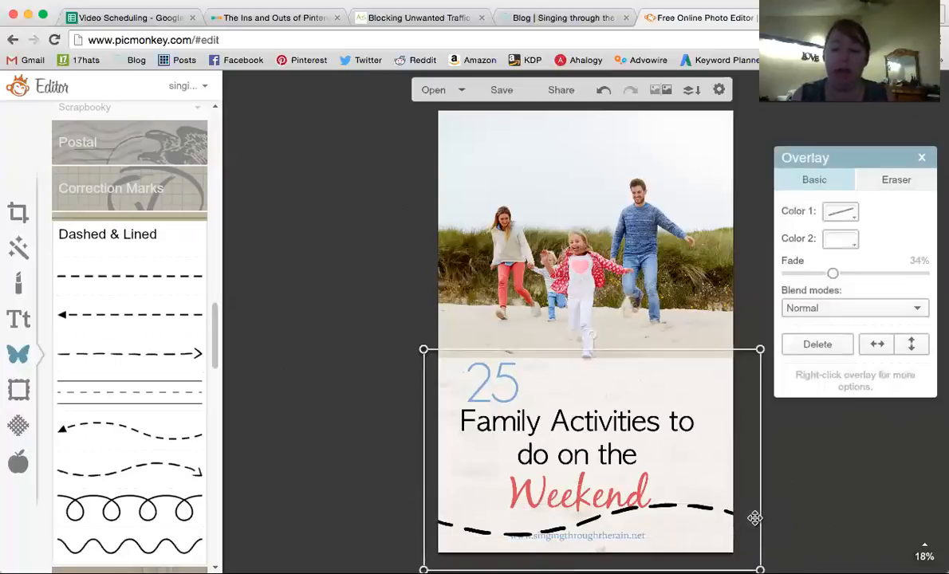
click(503, 302)
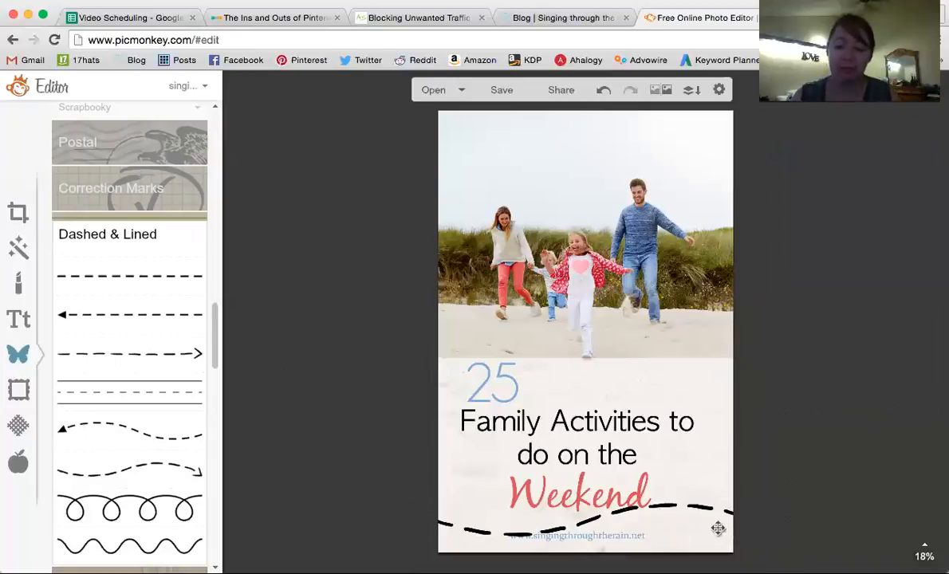
click(702, 511)
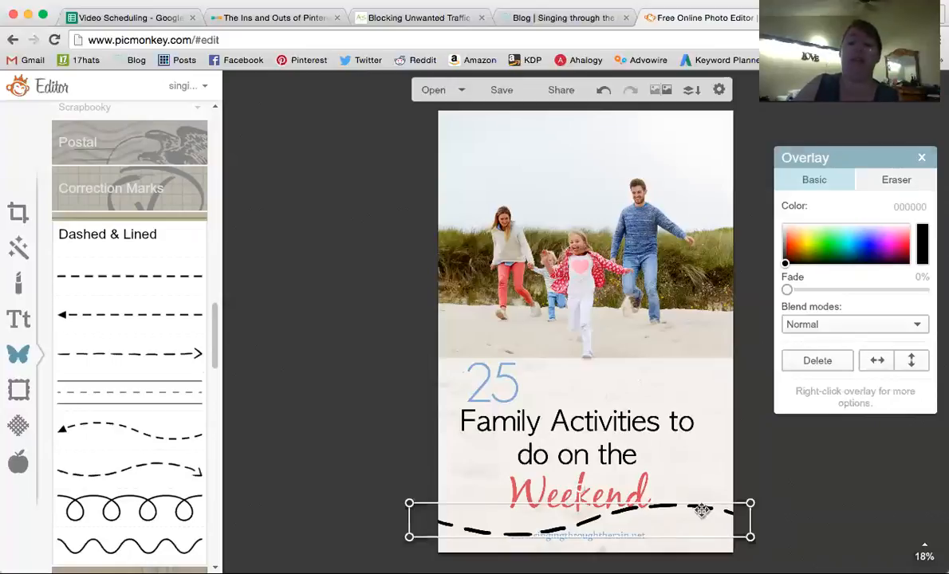
key(Delete)
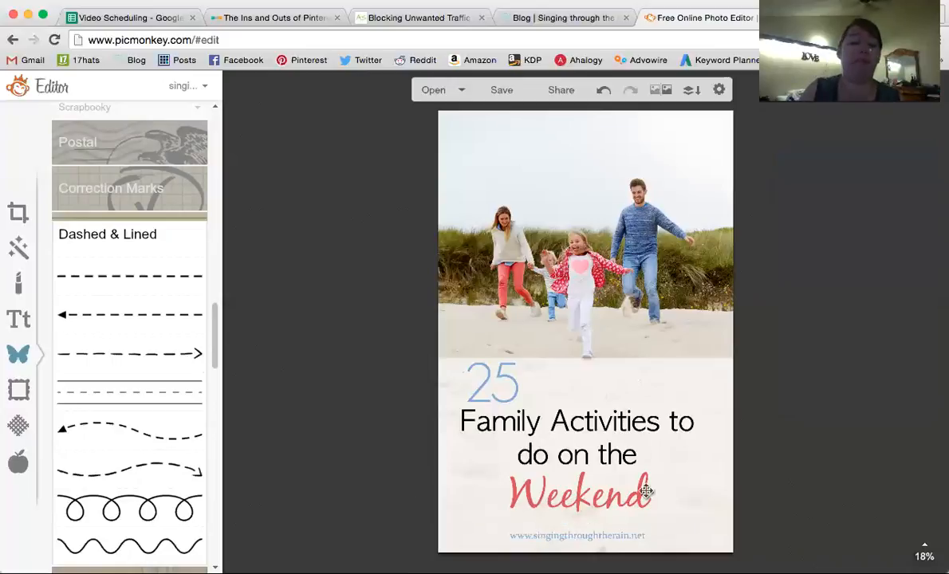
Step: Add a looped line overlay, flip and rotate it upright, and fit it to the left of "Weekend" below "Family"
click(154, 504)
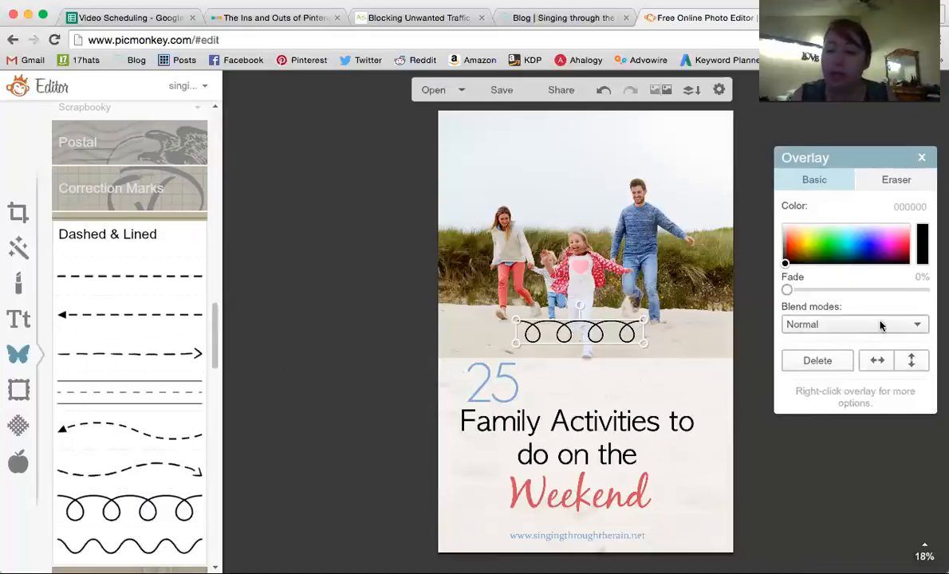
click(910, 360)
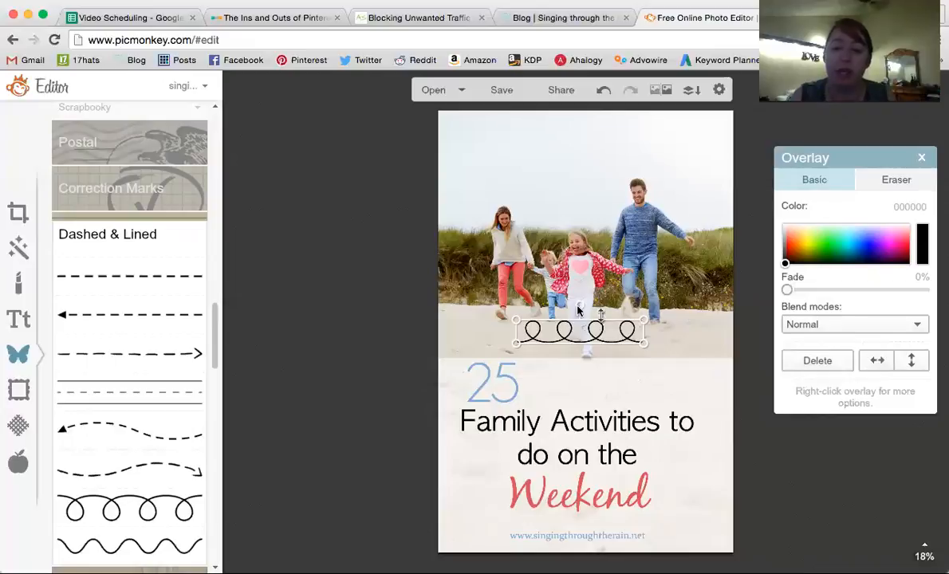
drag(578, 307, 648, 329)
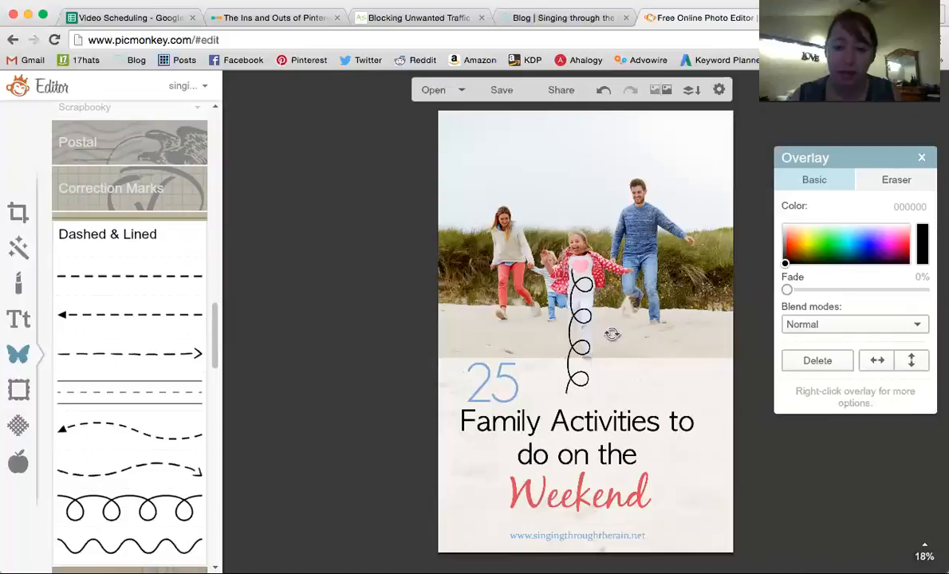
drag(579, 318, 475, 479)
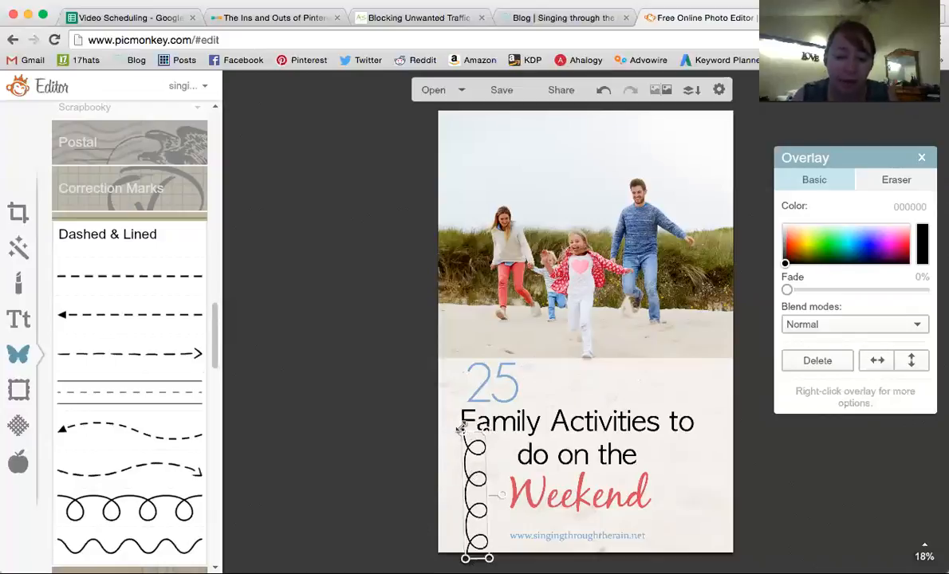
drag(464, 434, 466, 455)
drag(476, 493, 480, 478)
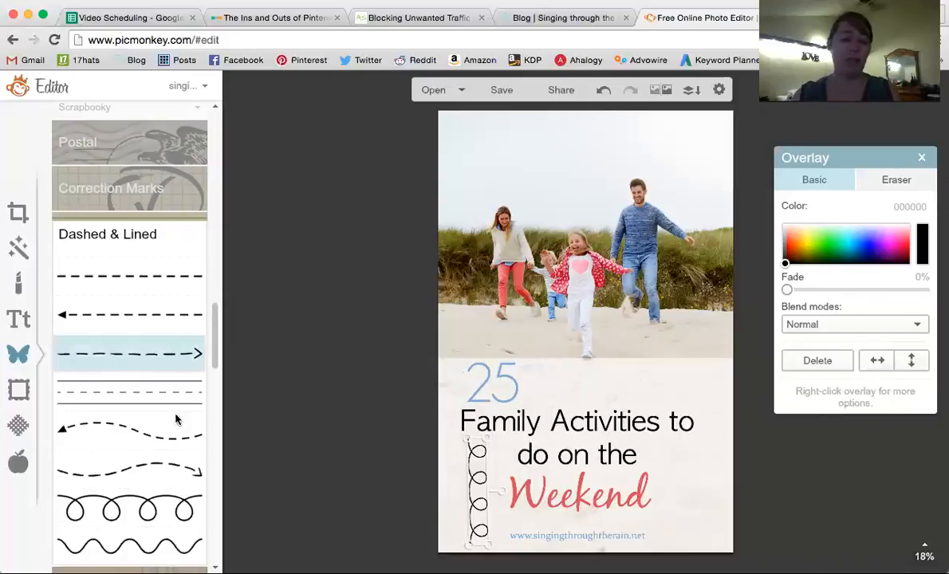
Step: Add a second looped line, stand it upright to the right of "Weekend" and shrink it to match the first
click(161, 501)
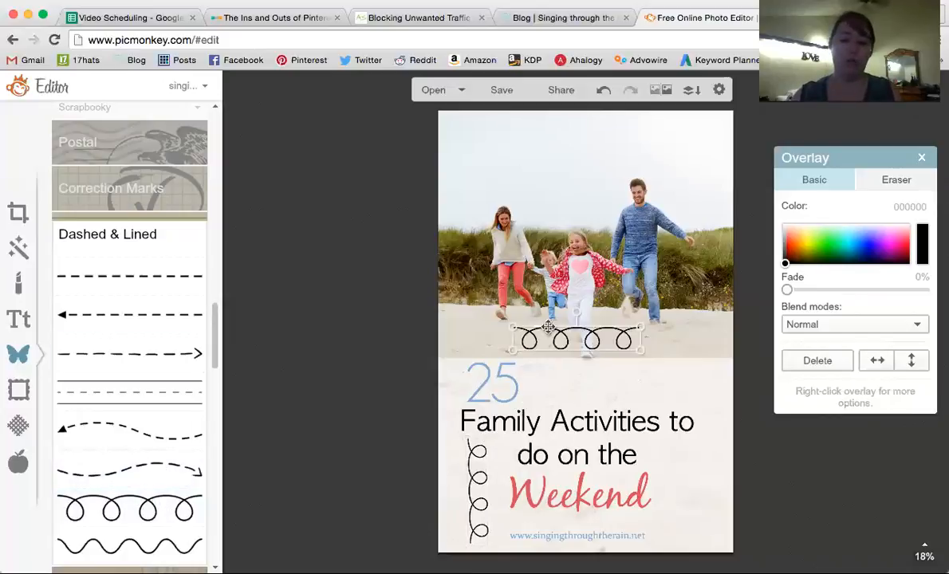
drag(581, 313, 700, 495)
mouse_move(665, 434)
mouse_down()
mouse_move(676, 451)
mouse_move(668, 443)
mouse_up()
drag(685, 491, 685, 485)
click(647, 335)
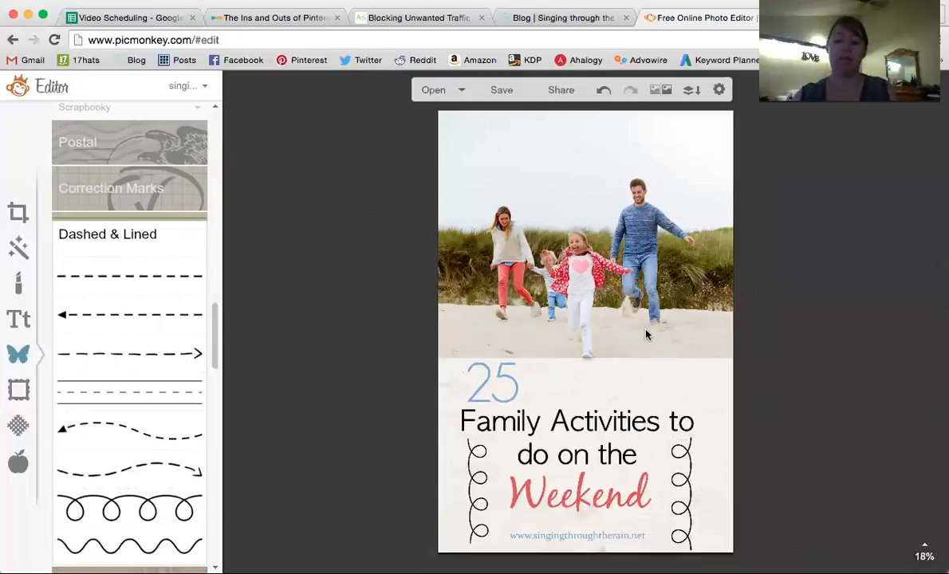
Step: Delete both upright looped lines flanking "Weekend"
click(477, 511)
drag(473, 509, 472, 511)
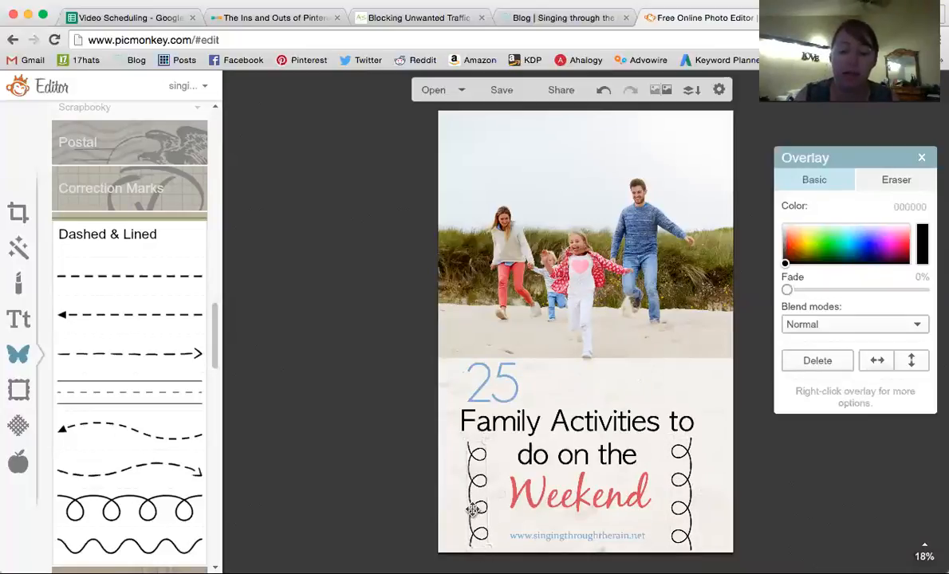
key(Delete)
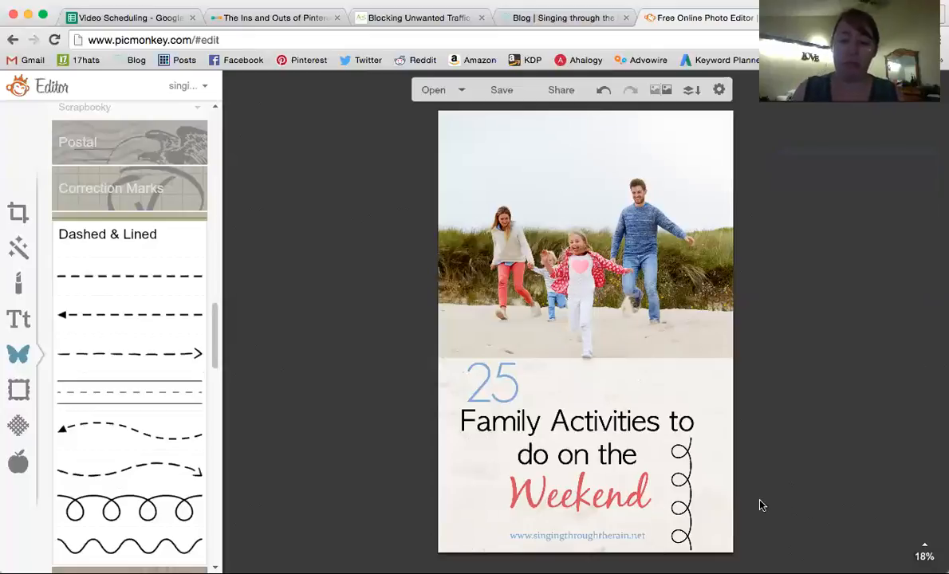
click(690, 501)
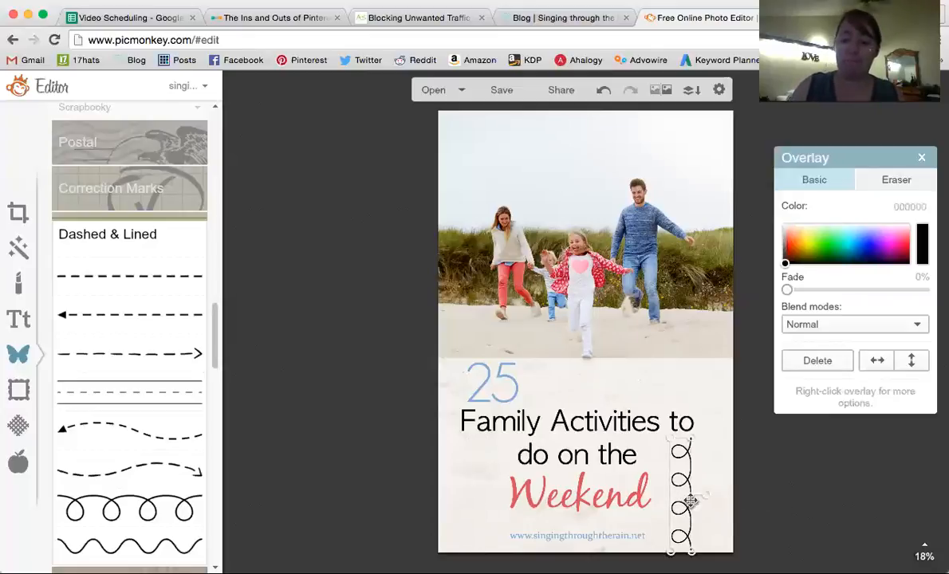
key(Delete)
Step: Add the Flourishes line with a solid flower at its centre between "Weekend" and the blog address
drag(214, 313, 220, 431)
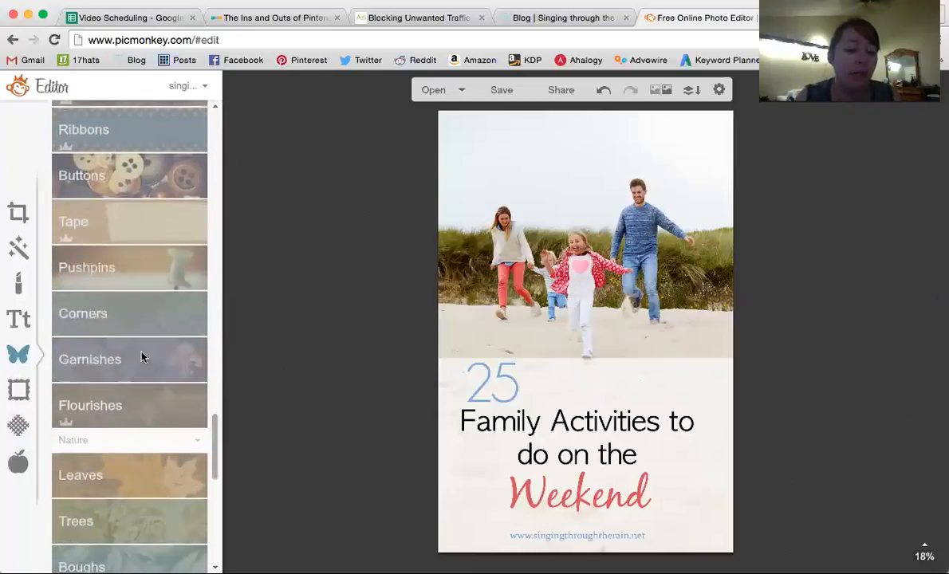
click(135, 360)
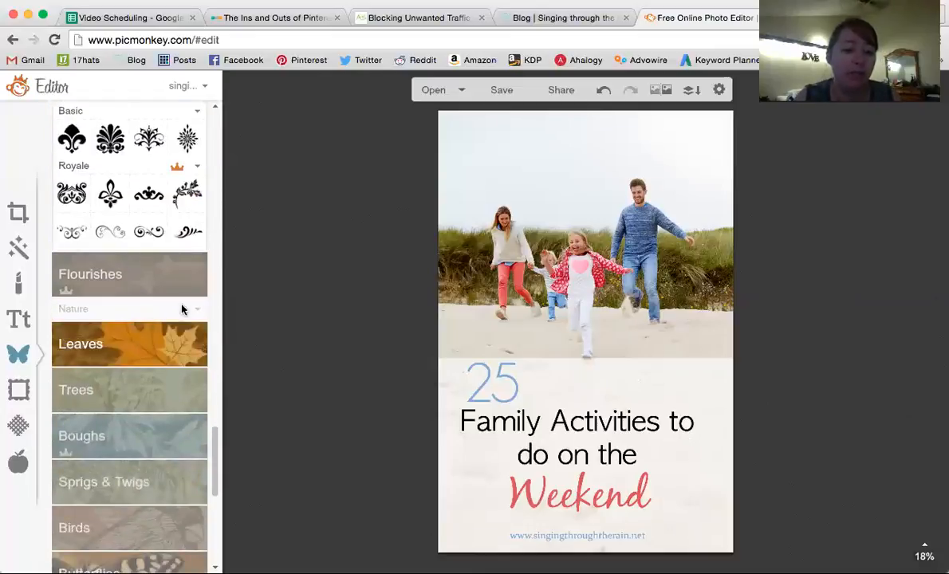
click(153, 290)
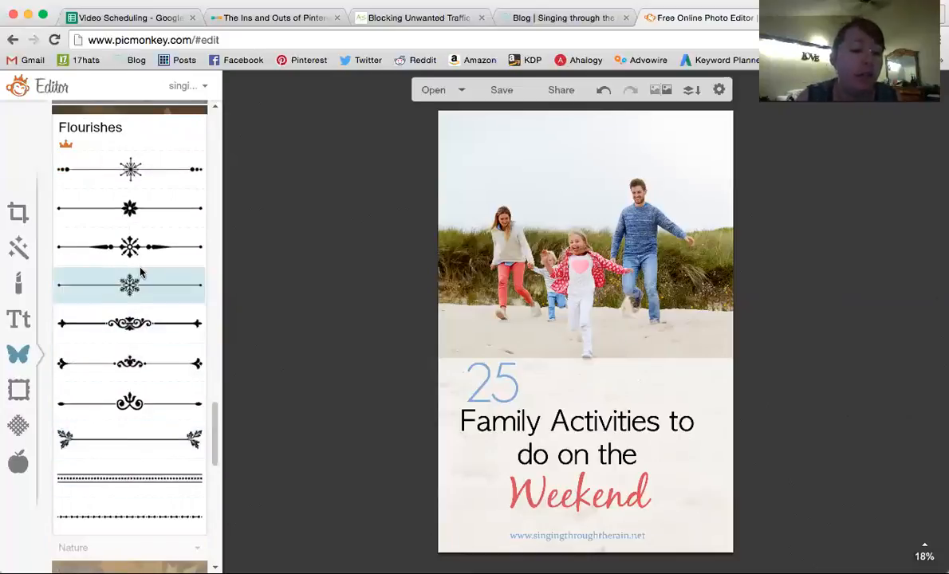
drag(132, 209, 586, 523)
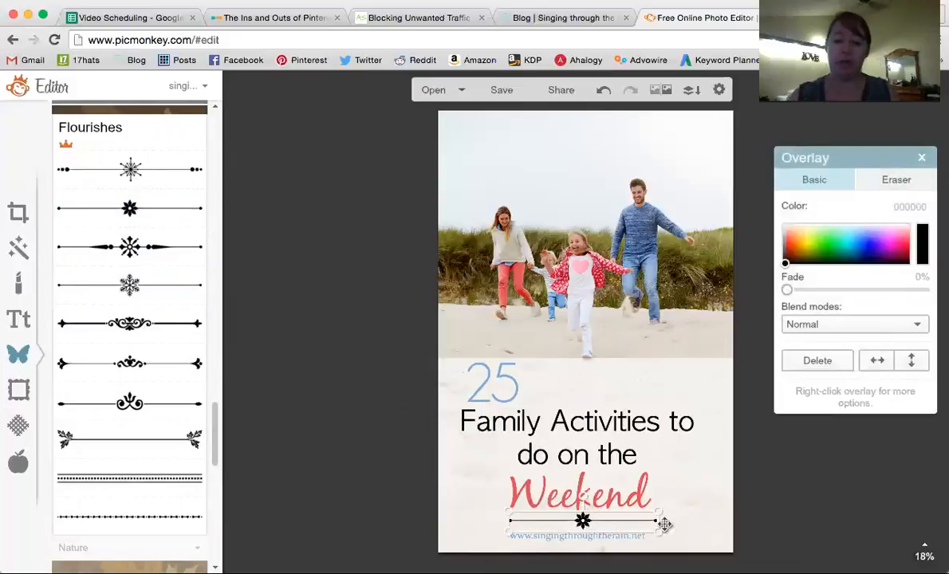
Step: Try stretching the flower flourish across nearly the full image width, and undo both resizes
drag(659, 523, 725, 522)
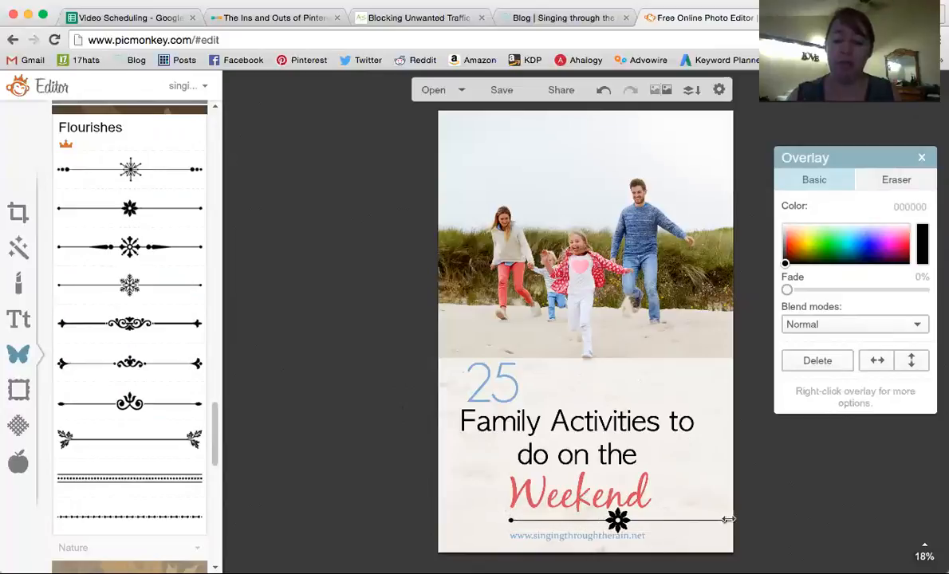
drag(511, 520, 449, 522)
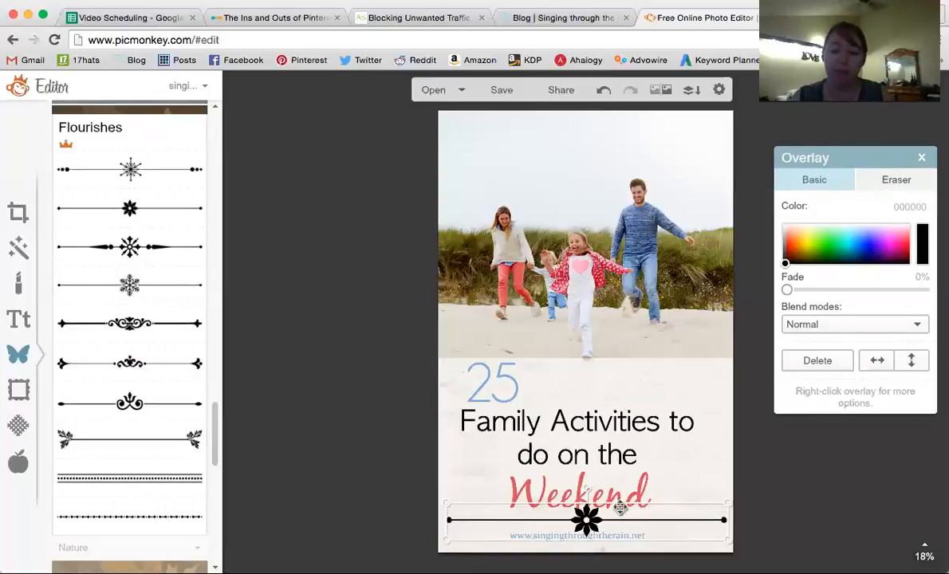
click(604, 90)
click(604, 90)
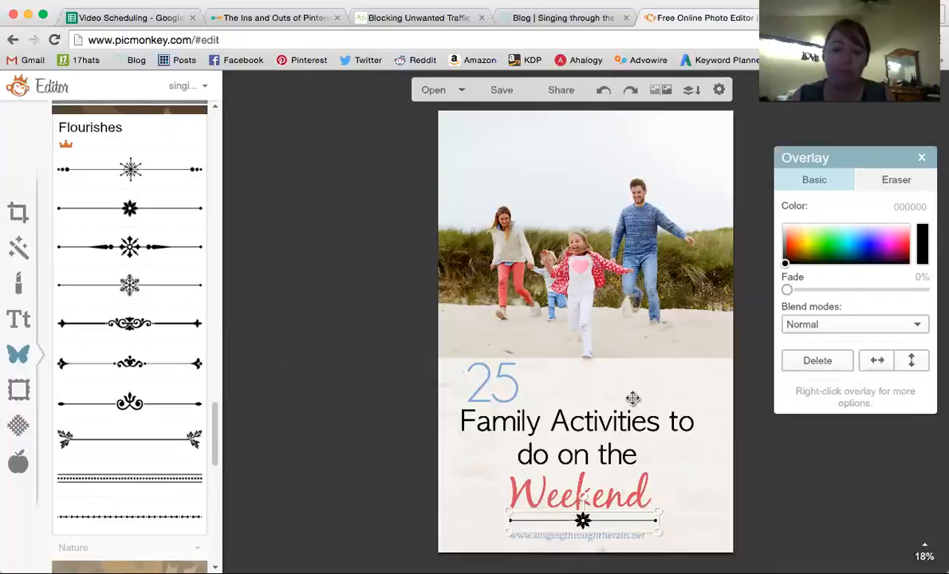
Step: Rotate the flower flourish upright, shrink it and place it to the left of "Weekend", below "Family"
drag(583, 496, 666, 527)
drag(585, 519, 477, 505)
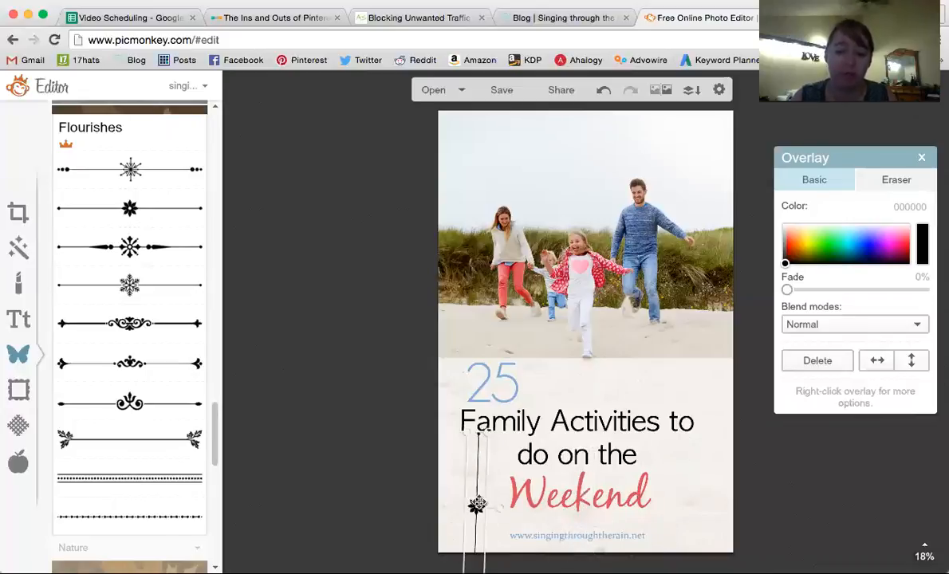
drag(469, 435, 477, 471)
drag(477, 528, 481, 490)
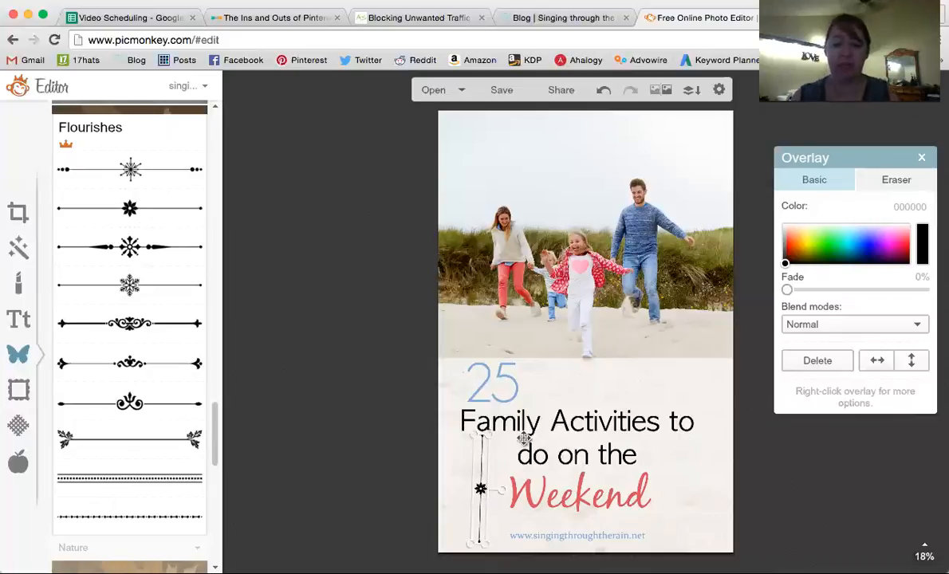
drag(501, 493, 500, 490)
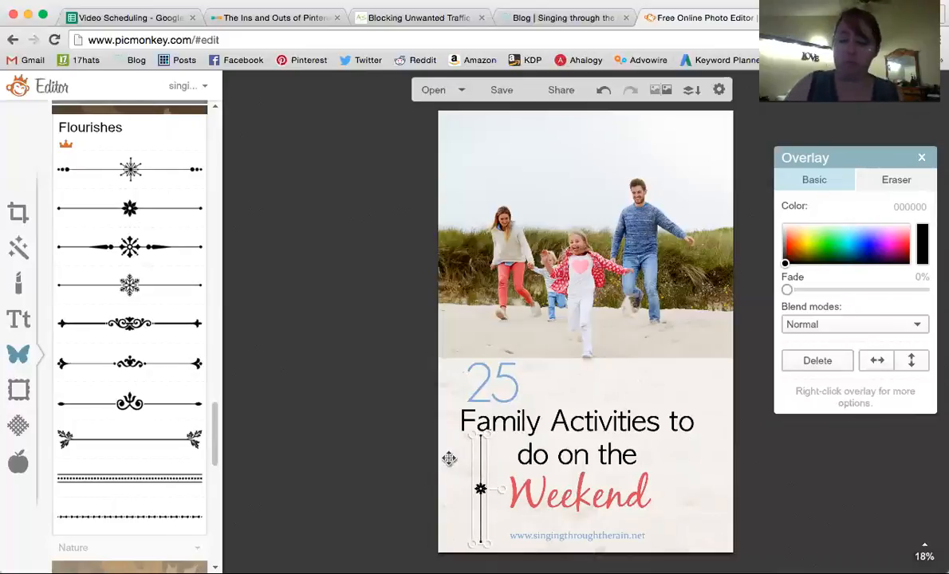
click(524, 299)
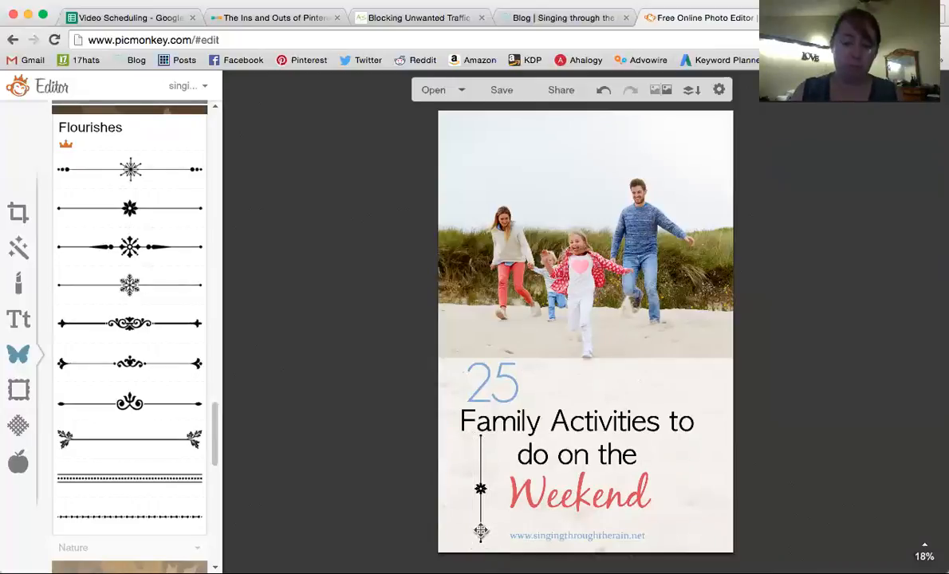
Step: Delete the upright flower flourish beside "Weekend"
click(482, 489)
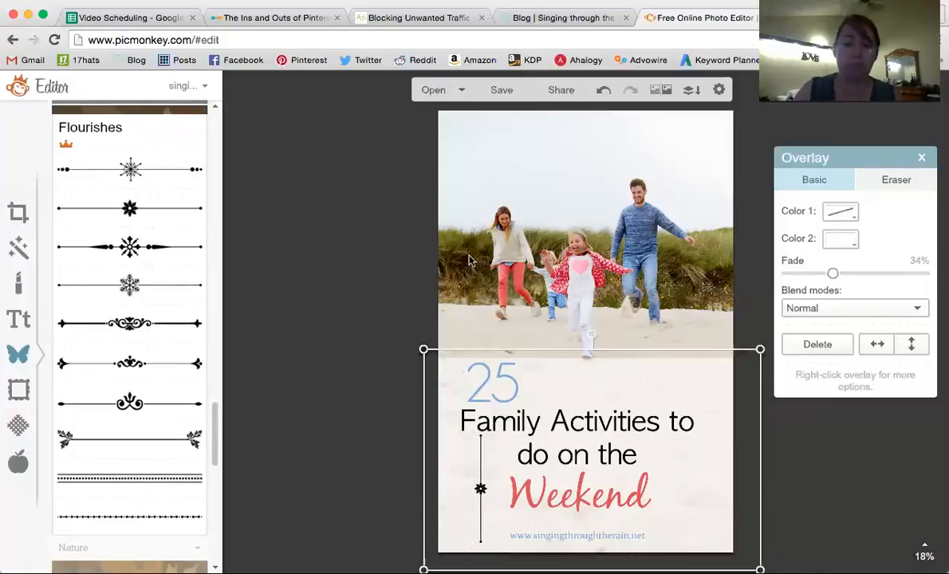
click(441, 246)
click(479, 490)
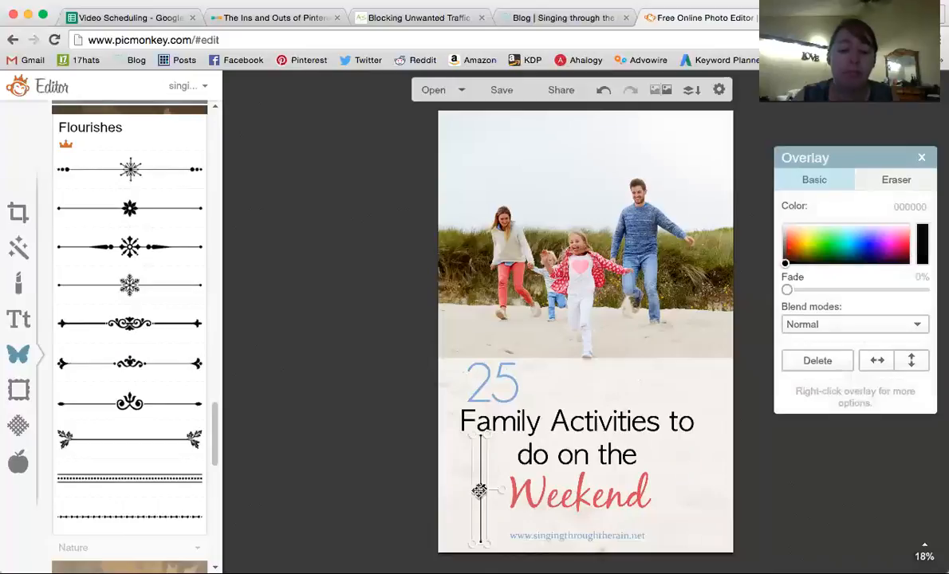
key(Delete)
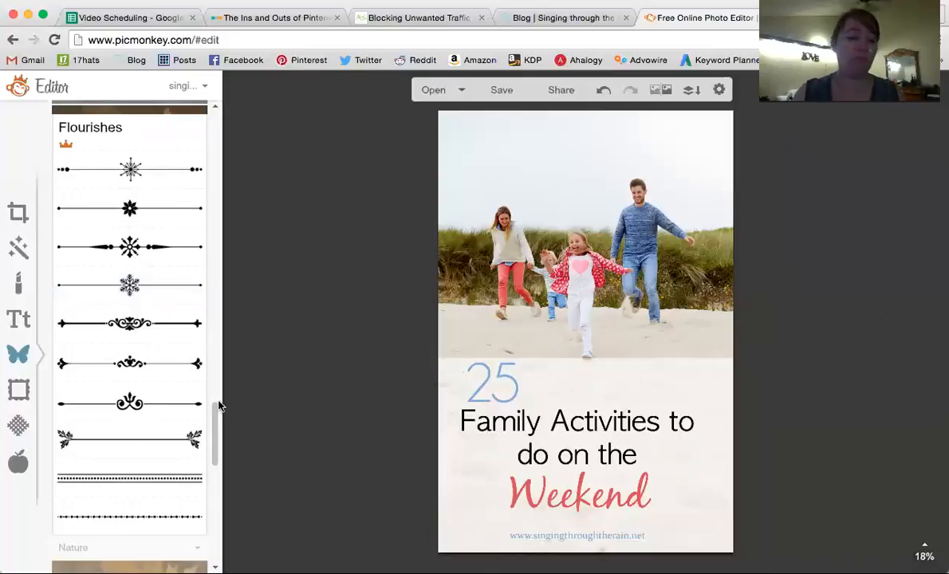
Step: Add the Royale double-scroll garnish upright to the left of "Weekend", coloured olive green sampled from the beach grass
drag(215, 414, 215, 359)
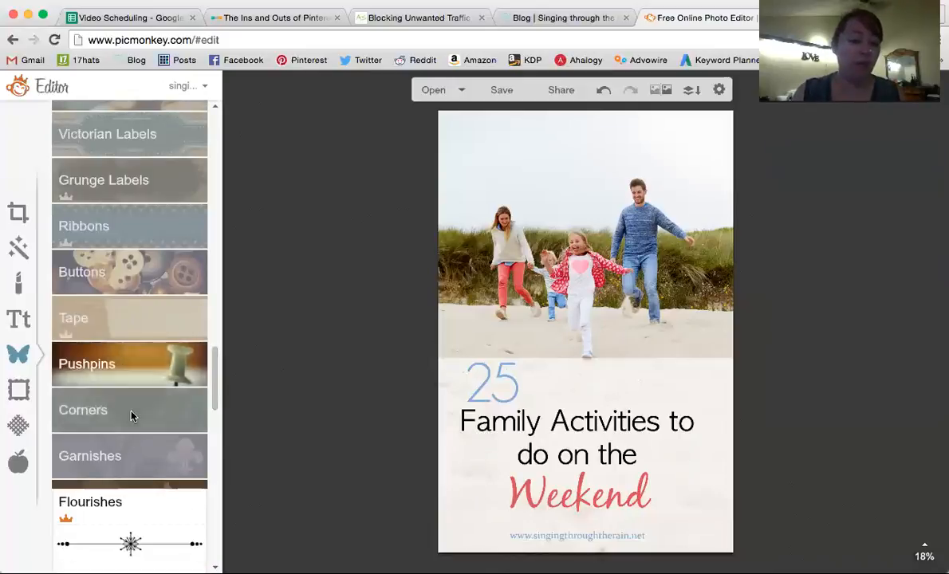
click(128, 450)
drag(214, 389, 214, 456)
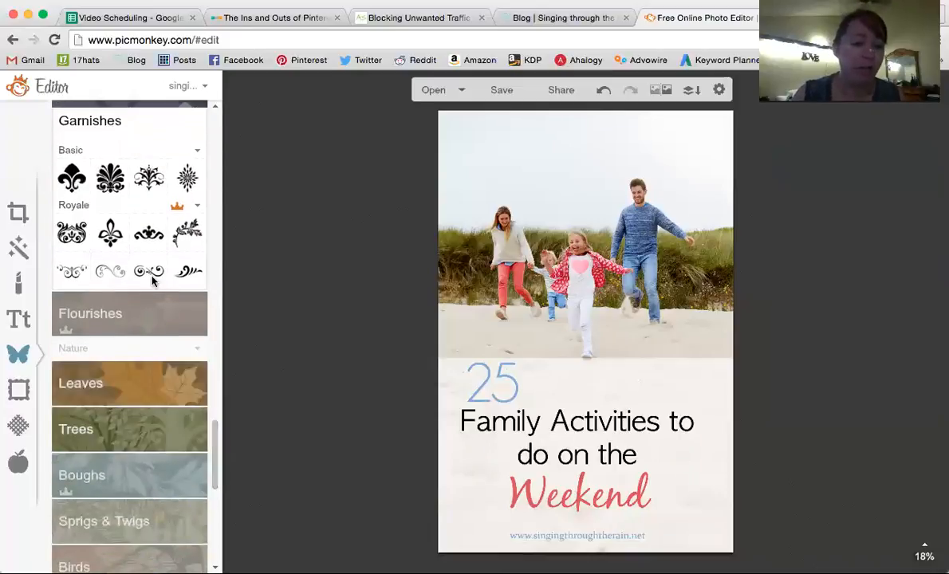
click(112, 272)
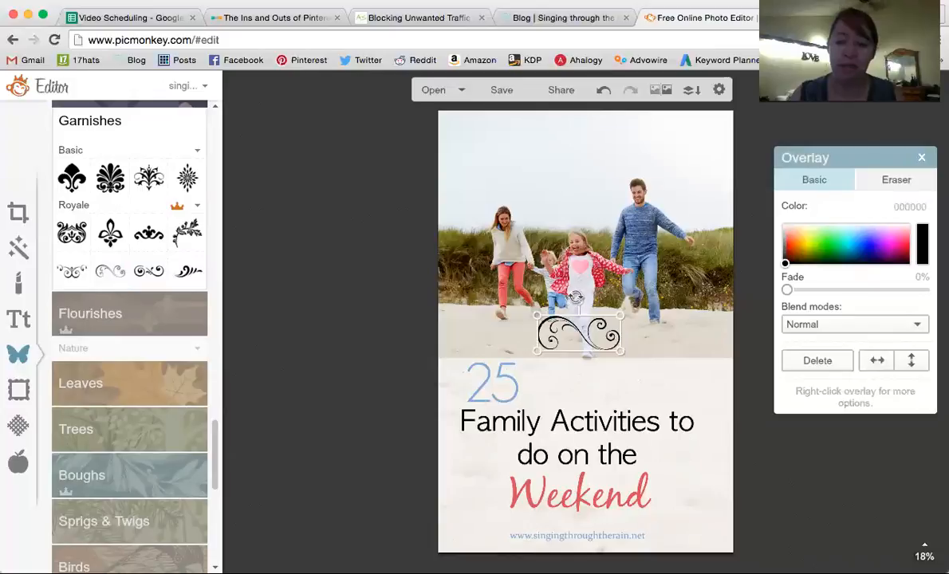
drag(578, 302, 472, 488)
drag(925, 248, 734, 240)
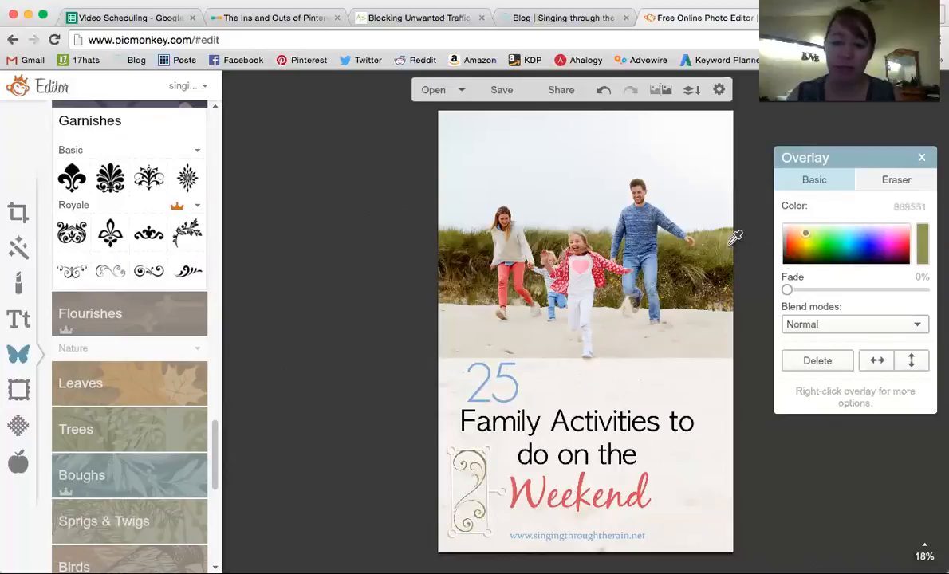
click(642, 208)
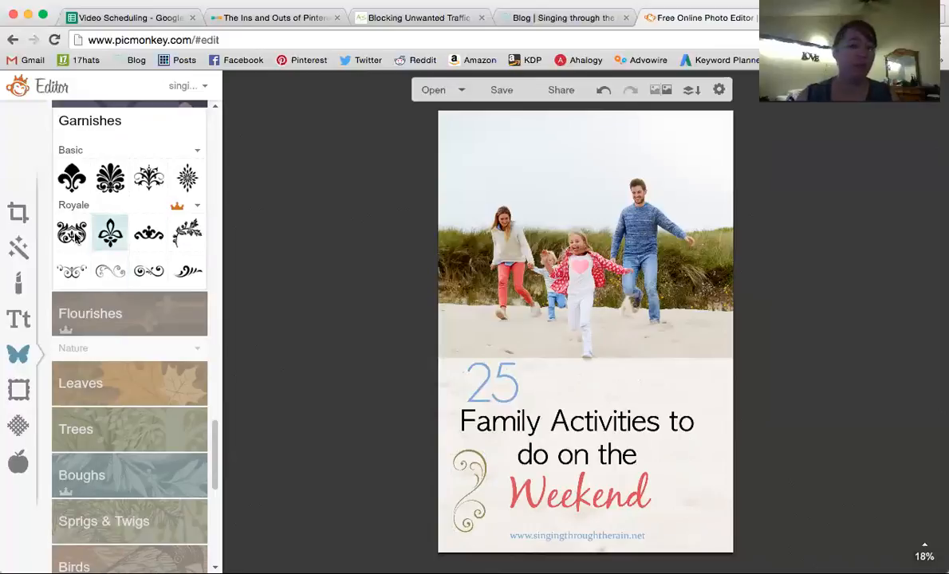
Step: Add a second Royale double-scroll garnish, turned upright and mirrored, to the right of "Weekend"
click(110, 271)
drag(587, 303, 638, 338)
click(913, 362)
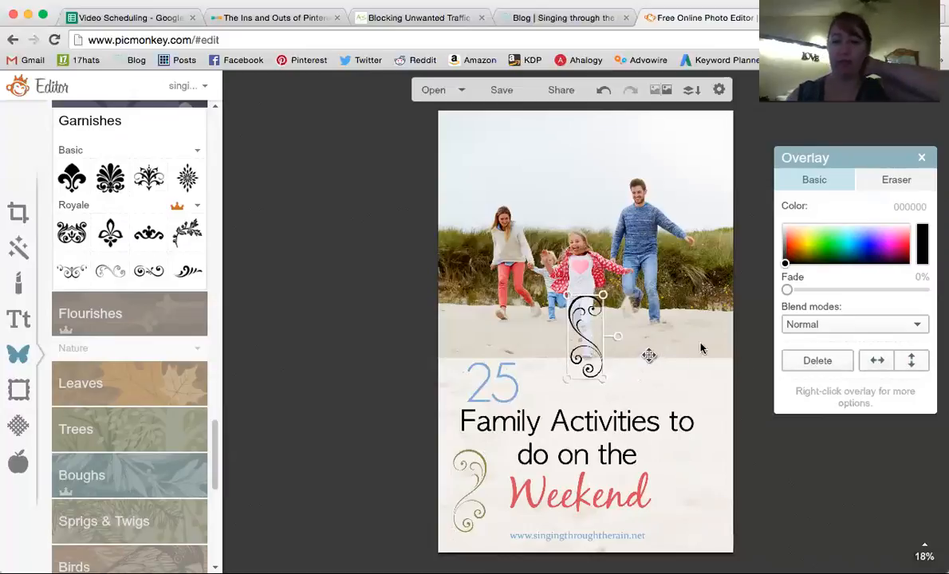
click(910, 361)
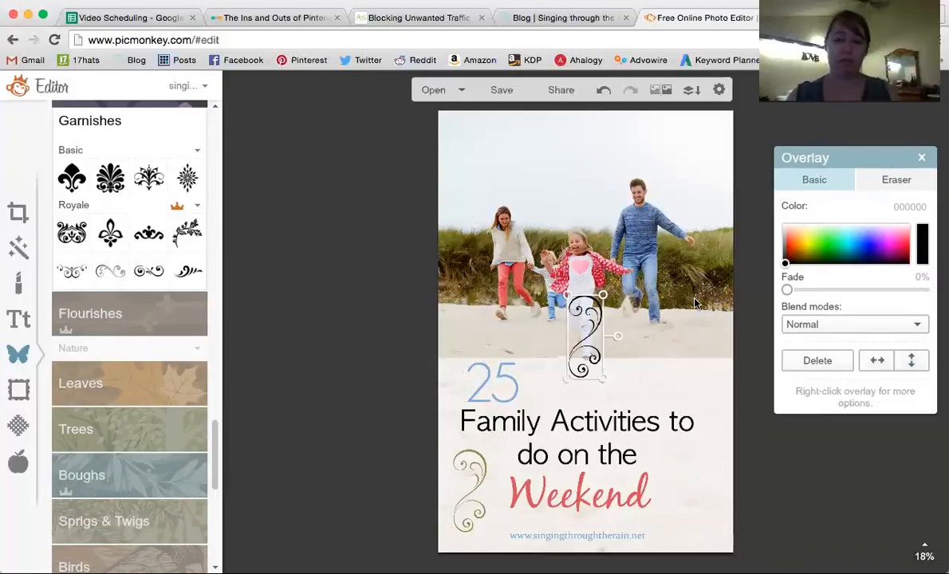
click(915, 363)
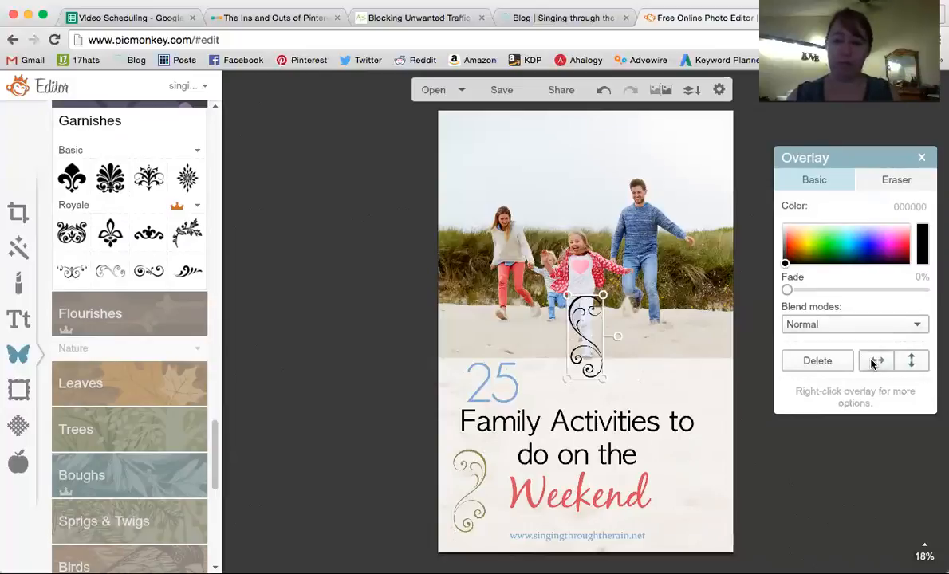
click(872, 363)
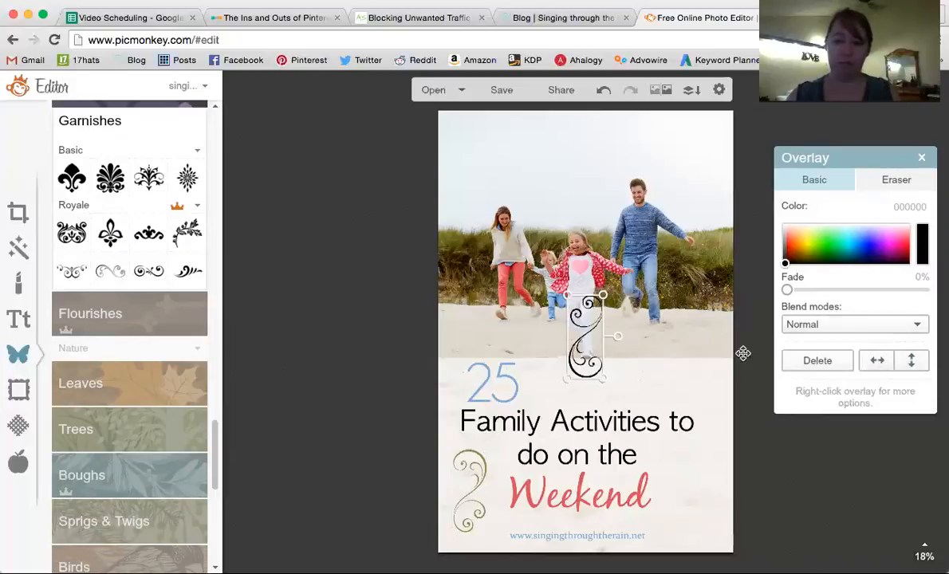
drag(585, 335, 688, 490)
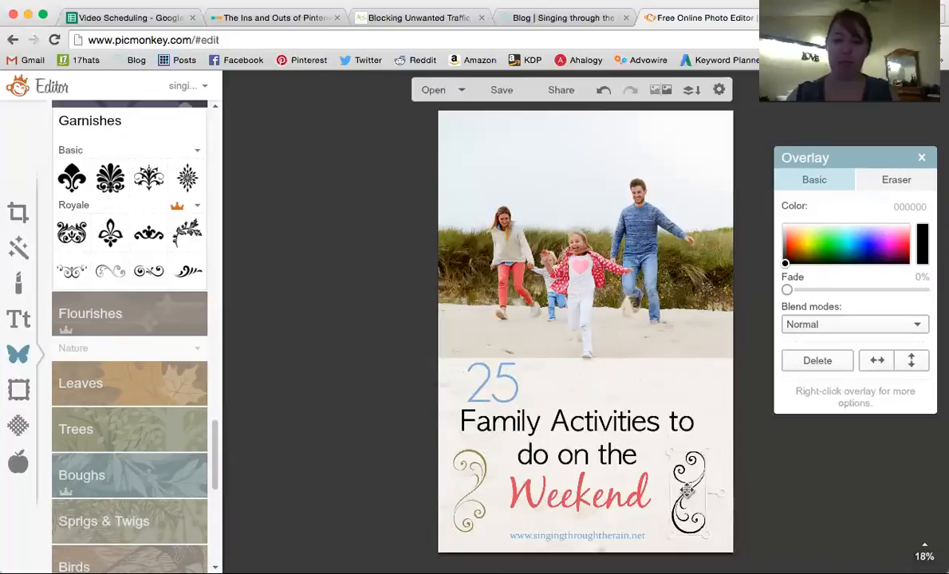
Step: Colour the second scroll garnish olive green sampled from the beach grass to match the first one
click(923, 249)
click(720, 237)
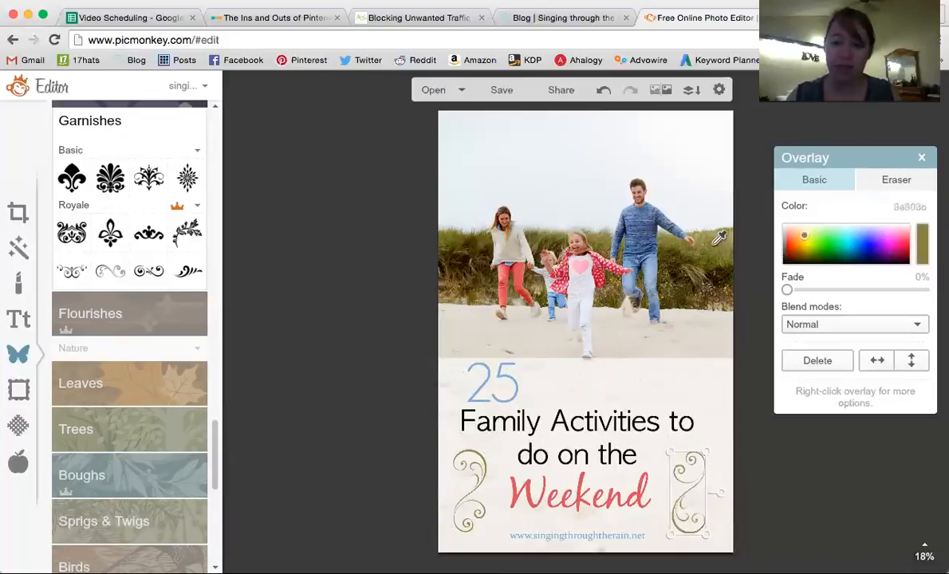
click(721, 237)
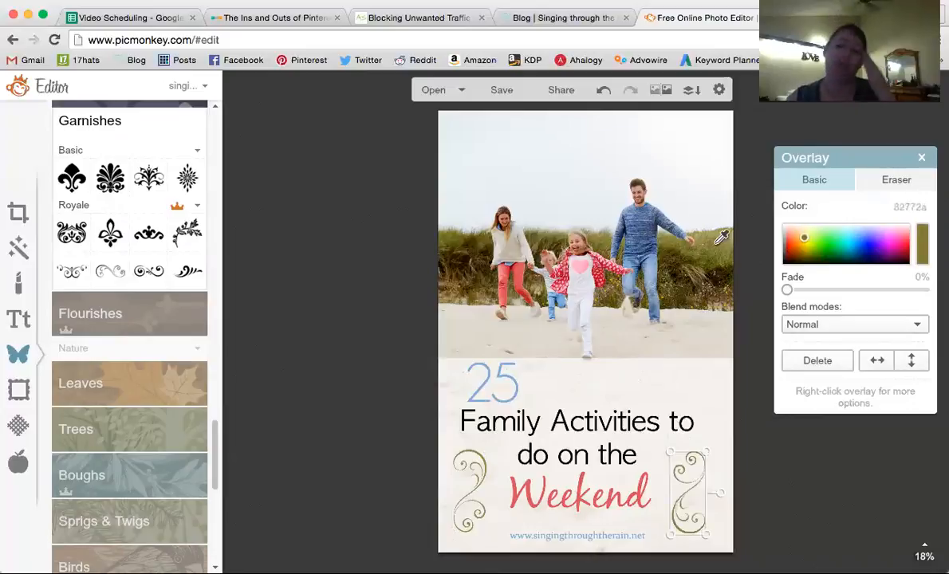
click(723, 237)
click(724, 243)
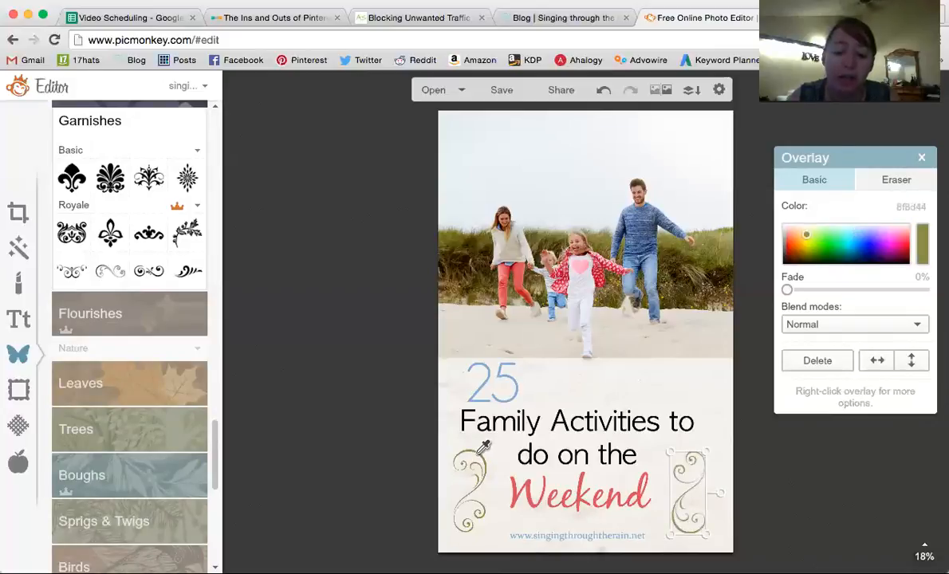
click(680, 322)
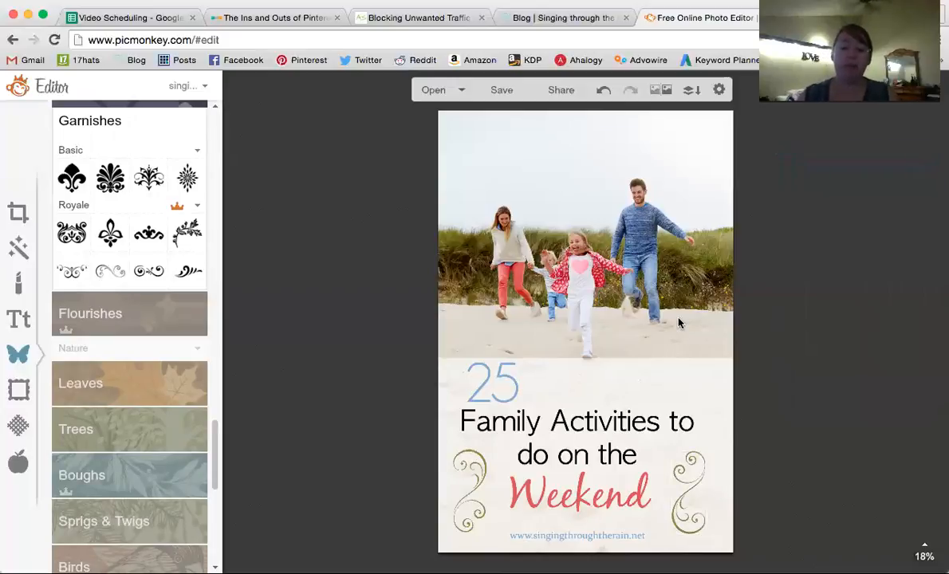
Step: Set the fade of the white backing behind the title to 0%
click(659, 378)
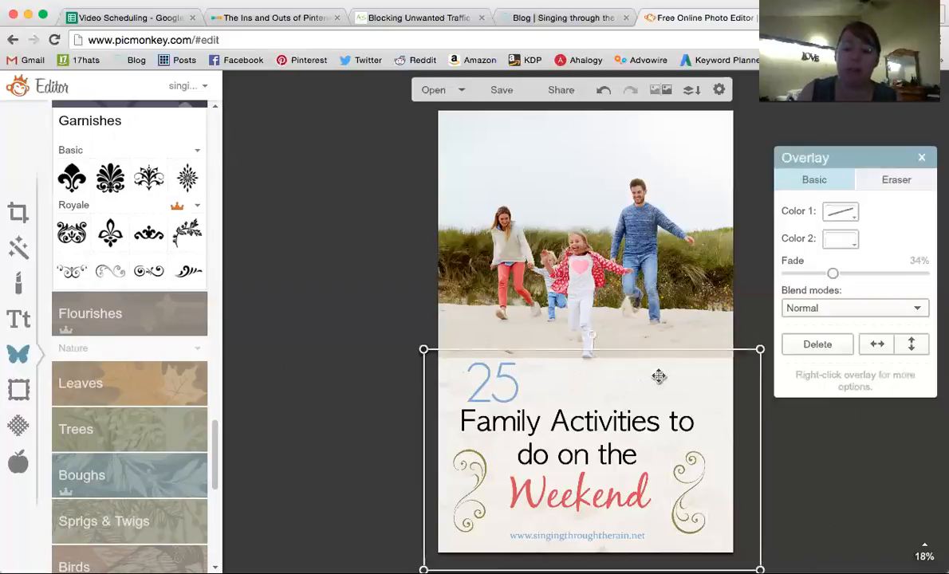
click(795, 274)
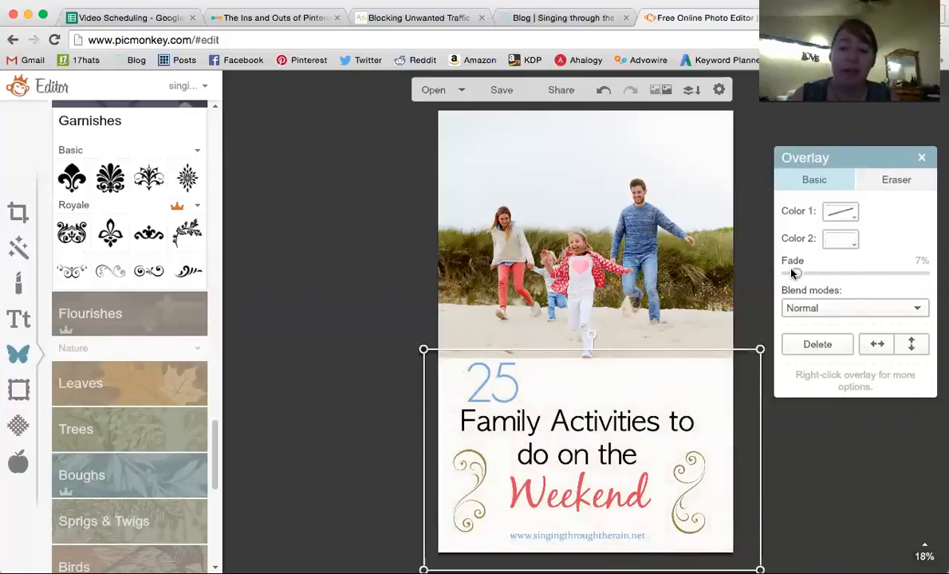
click(680, 294)
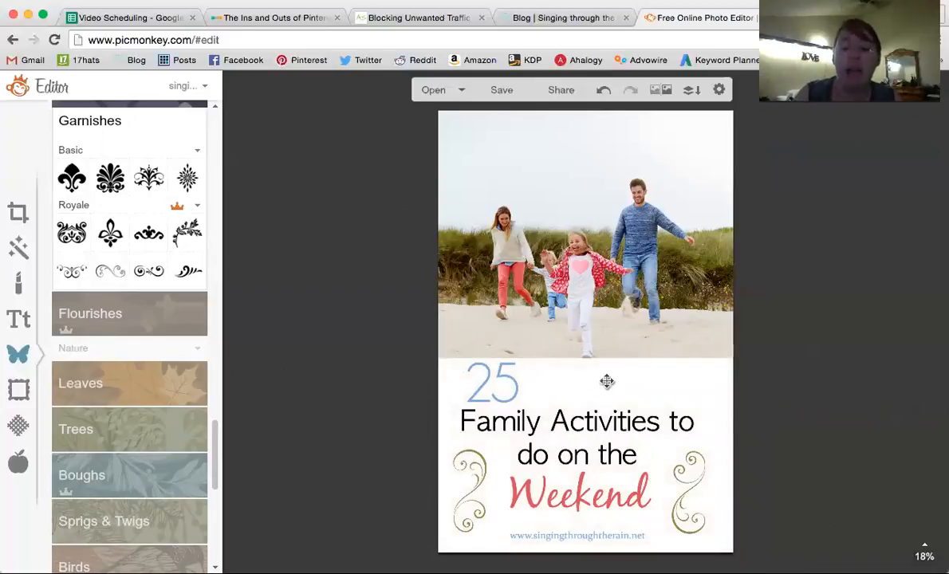
click(700, 459)
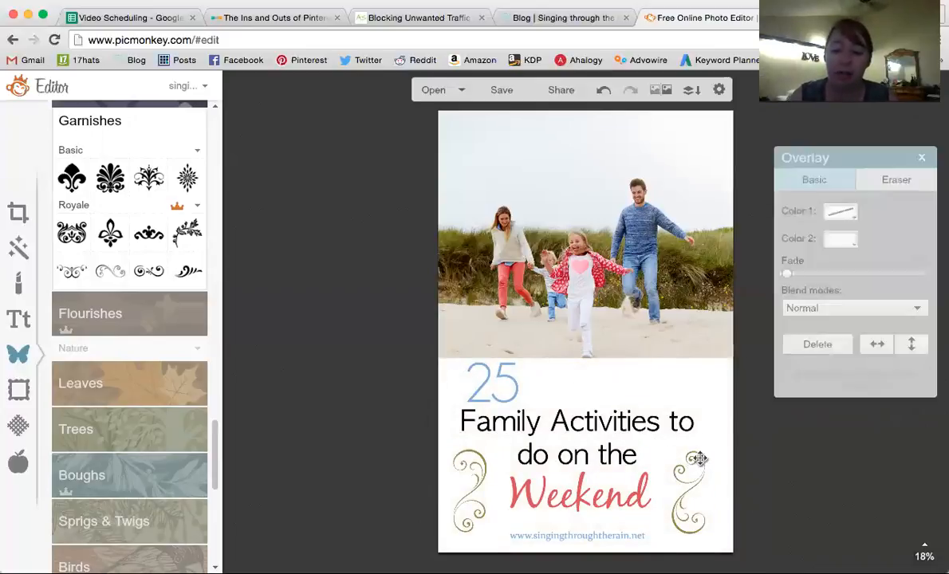
click(682, 262)
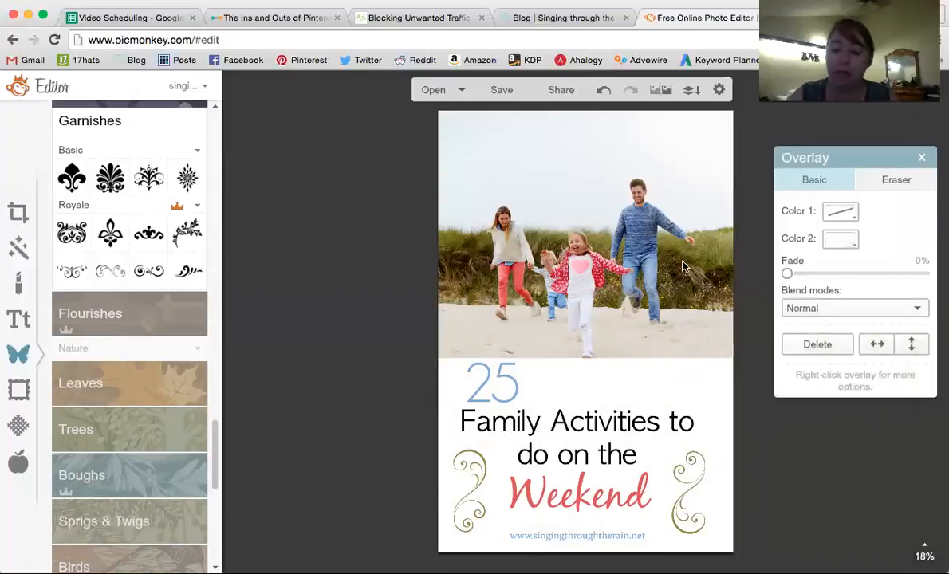
click(690, 464)
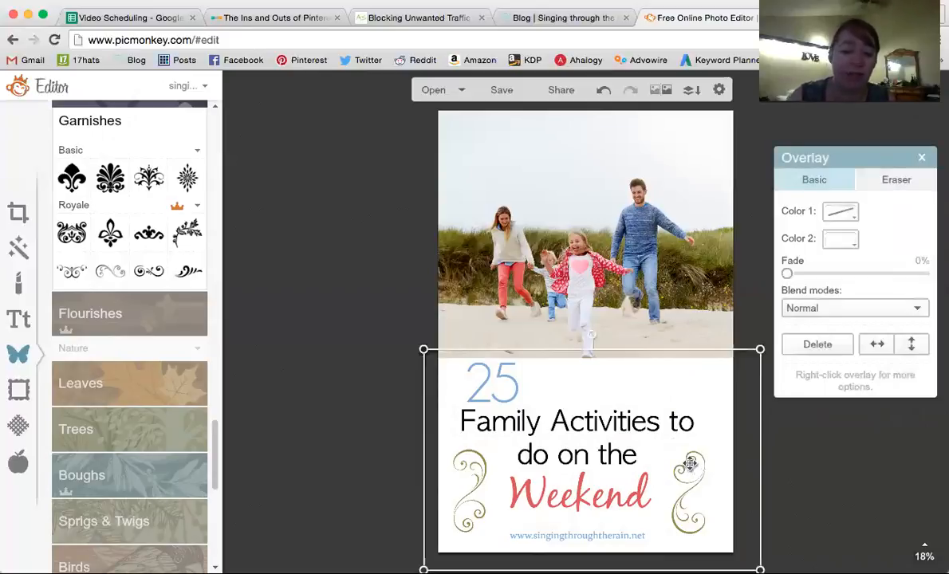
click(673, 273)
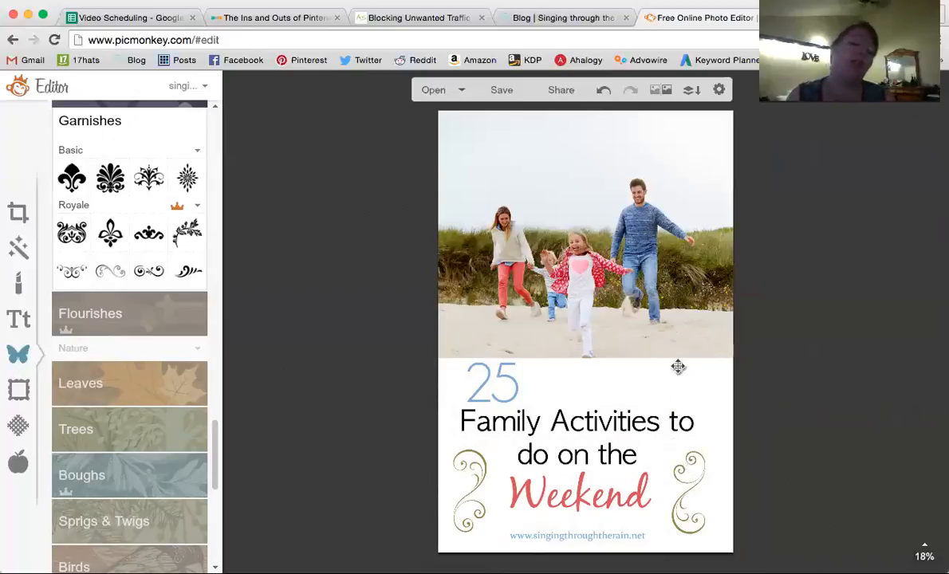
click(458, 460)
click(533, 241)
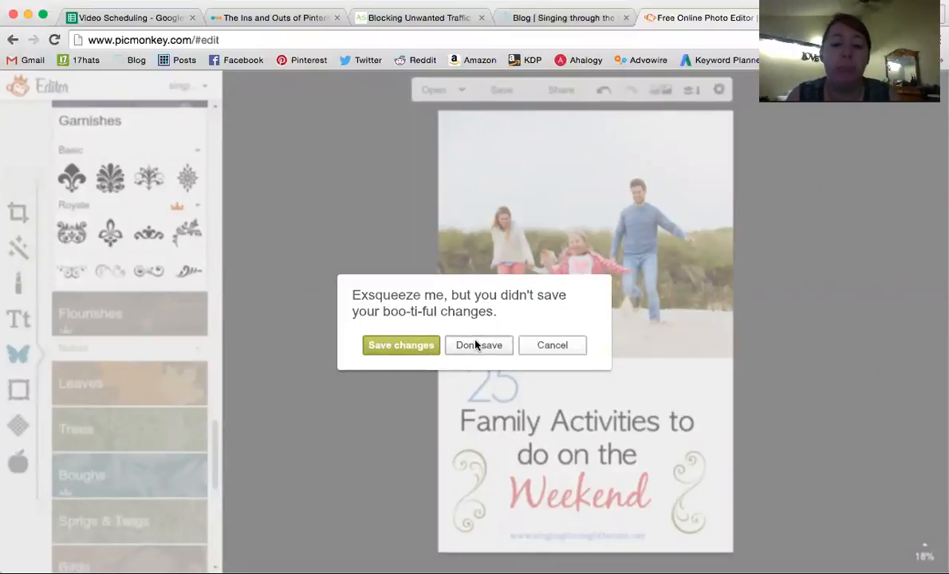
Step: Leave the editor without saving the changes and start a new collage with photos from the computer
click(478, 344)
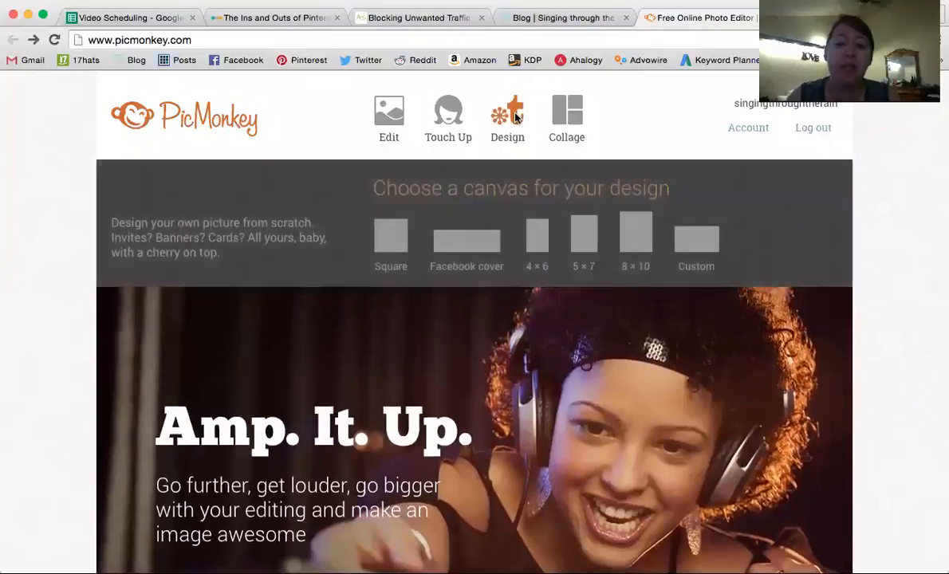
mouse_move(453, 126)
mouse_move(572, 118)
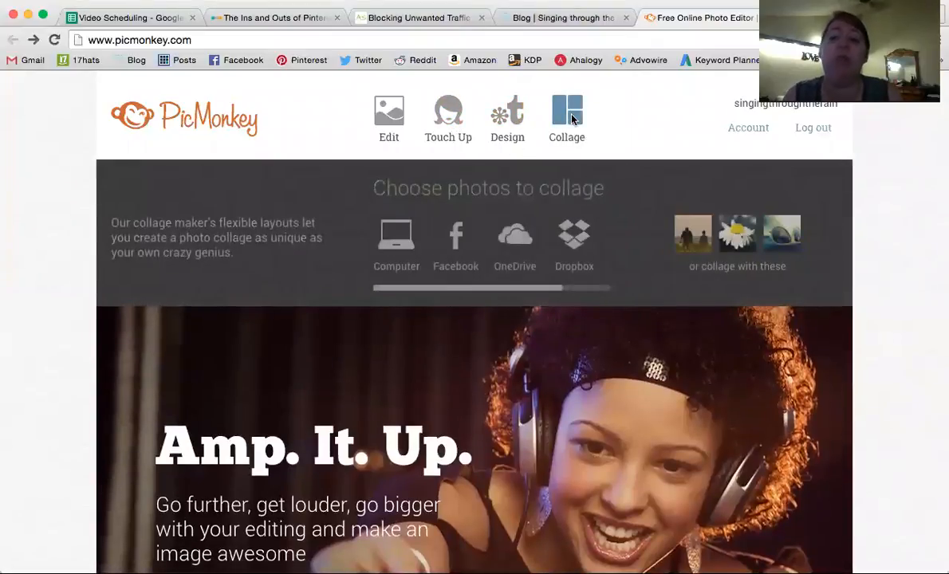
click(572, 118)
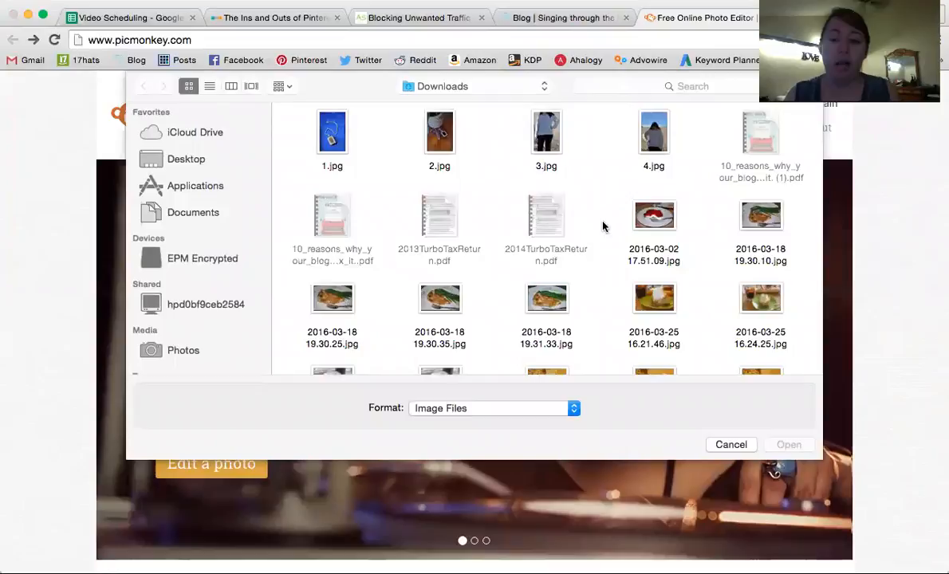
Step: Look through the Downloads folder for photos to use in the collage
scroll(602, 227, down, 3)
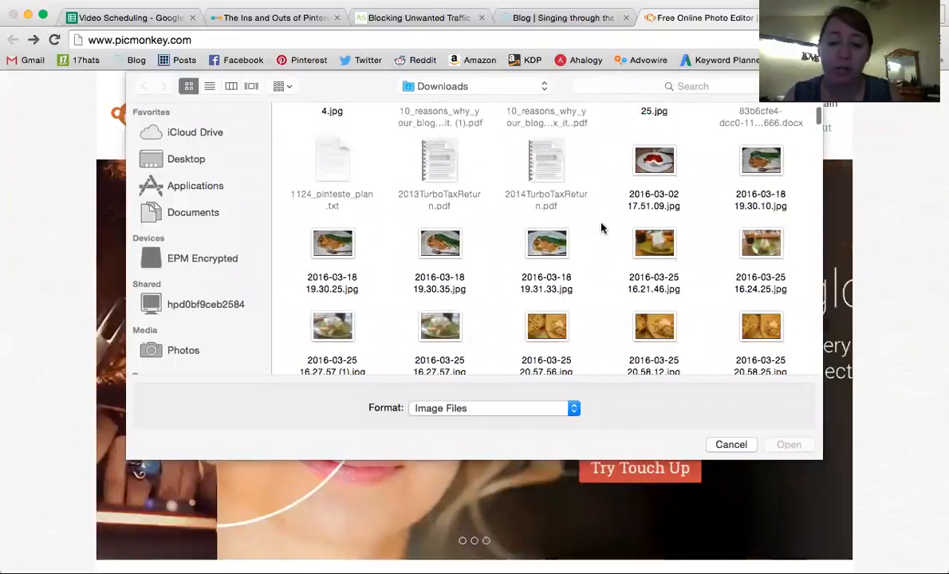
scroll(602, 227, down, 5)
scroll(602, 227, down, 5)
scroll(603, 227, up, 7)
scroll(602, 228, up, 4)
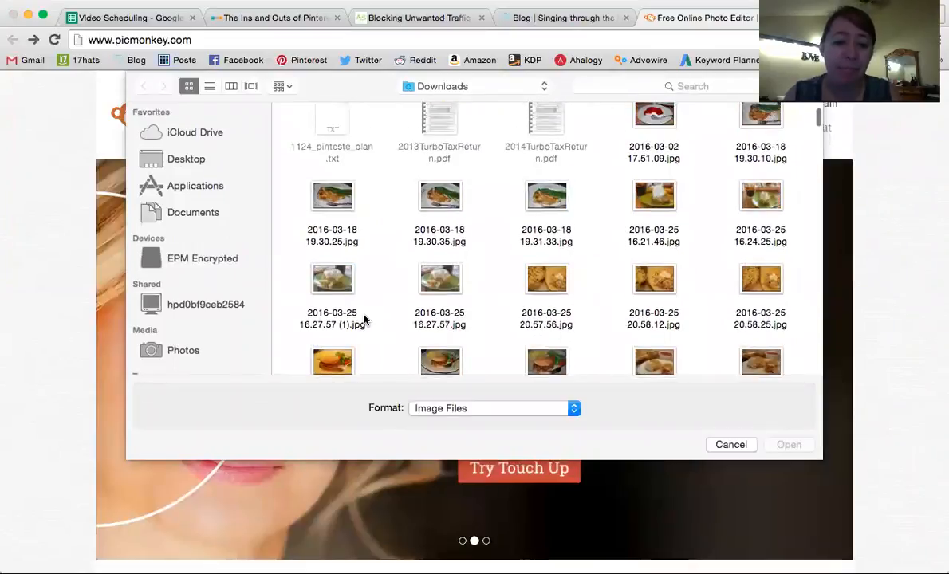
scroll(451, 299, up, 5)
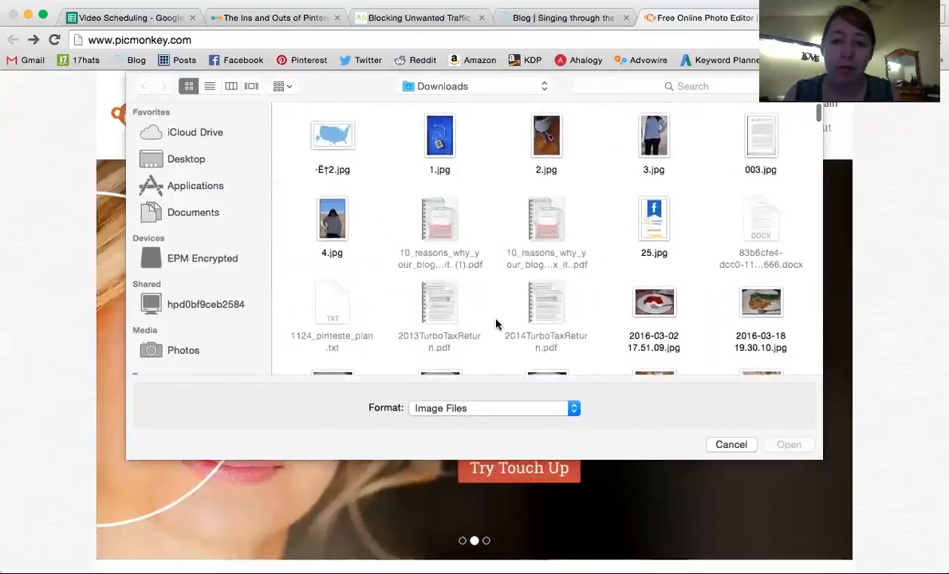
Step: Search the computer's files for "food" to find photos for the collage
click(604, 85)
text(r)
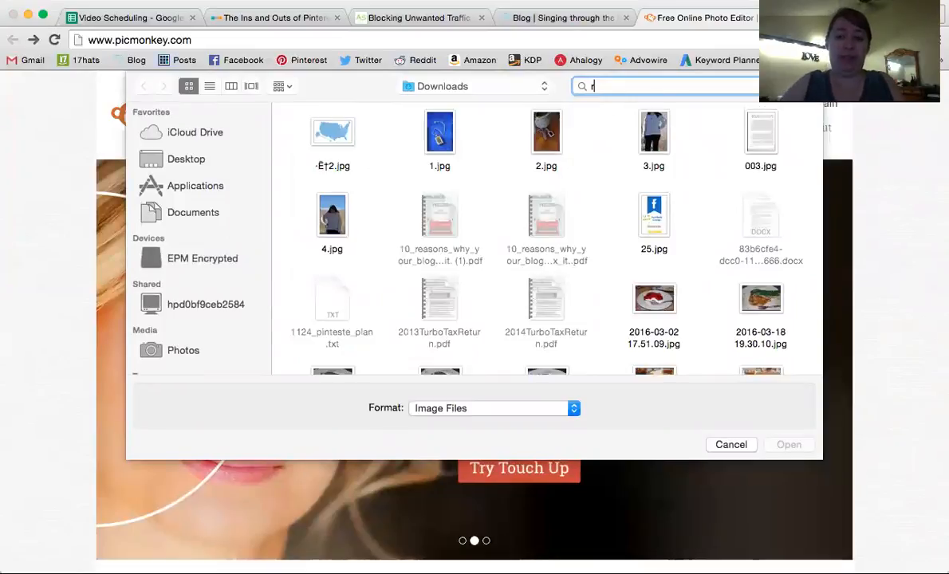
text(ood)
key(BackSpace)
key(BackSpace)
key(BackSpace)
key(BackSpace)
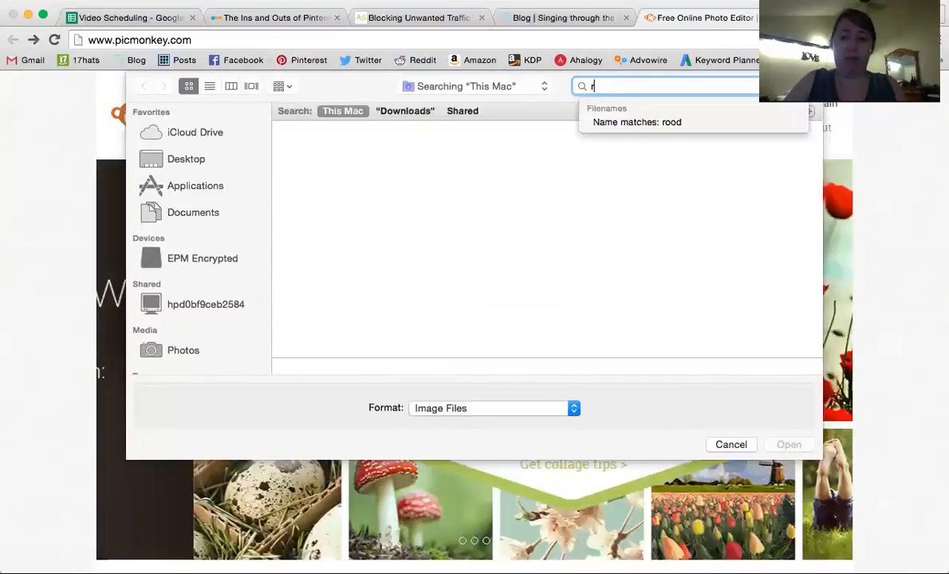
text(food)
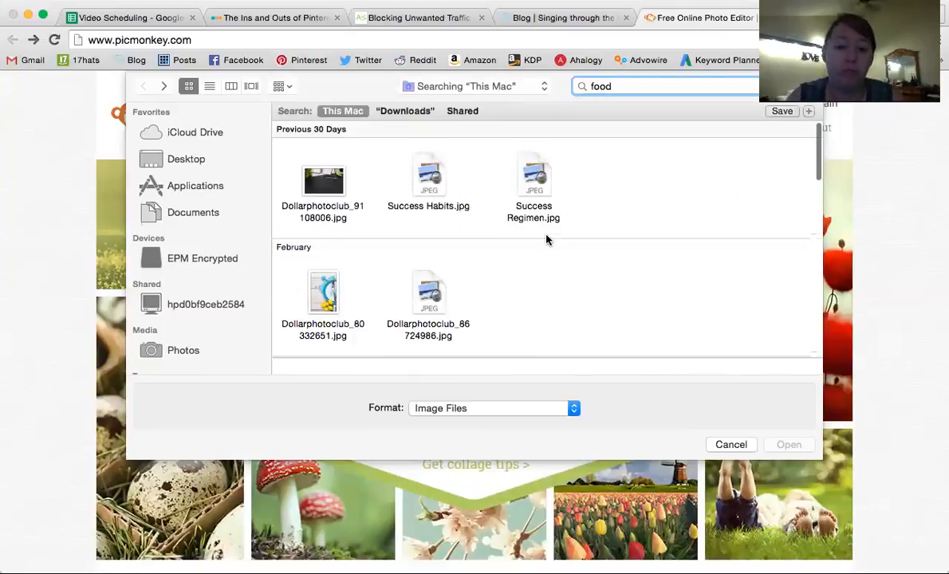
Step: Open the salad photo Dollarphotoclub_40011793.jpg and one "A single Delicious Cookie.jpg" from the 2015 results in the collage maker
scroll(548, 239, down, 10)
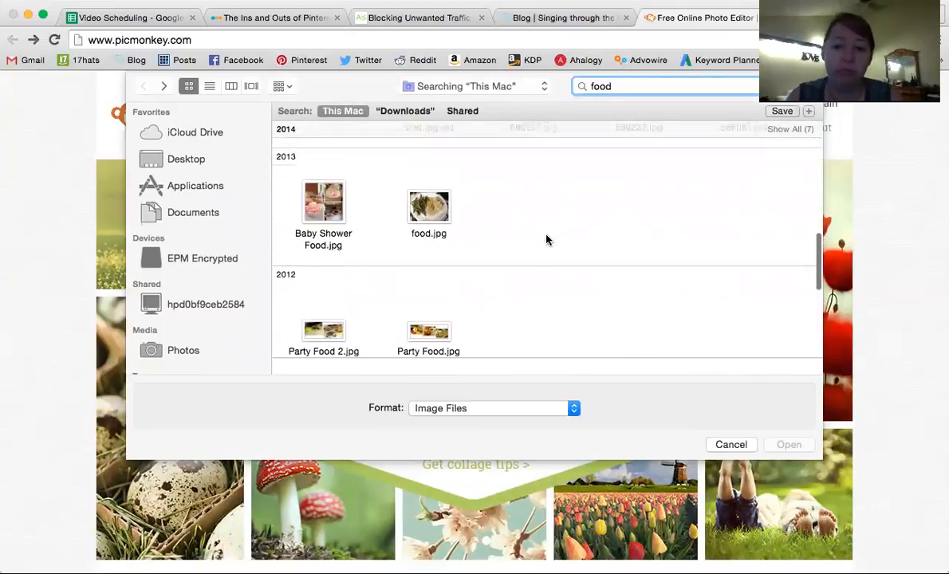
scroll(548, 239, up, 3)
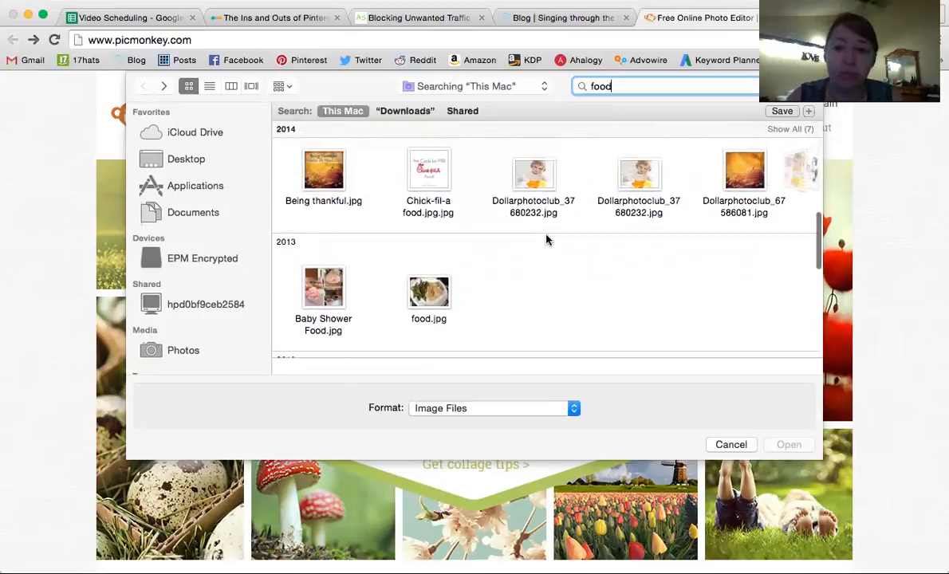
scroll(547, 239, right, 3)
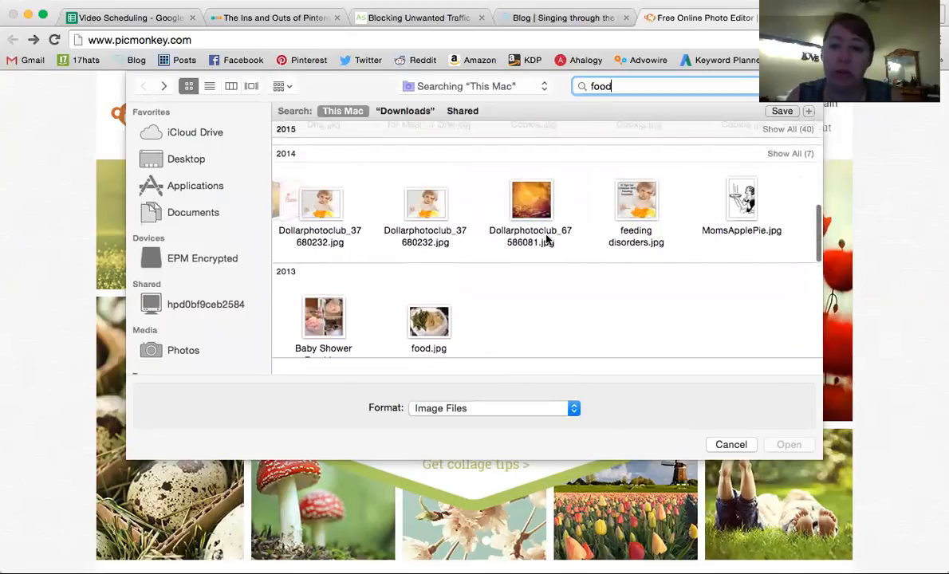
scroll(404, 273, up, 5)
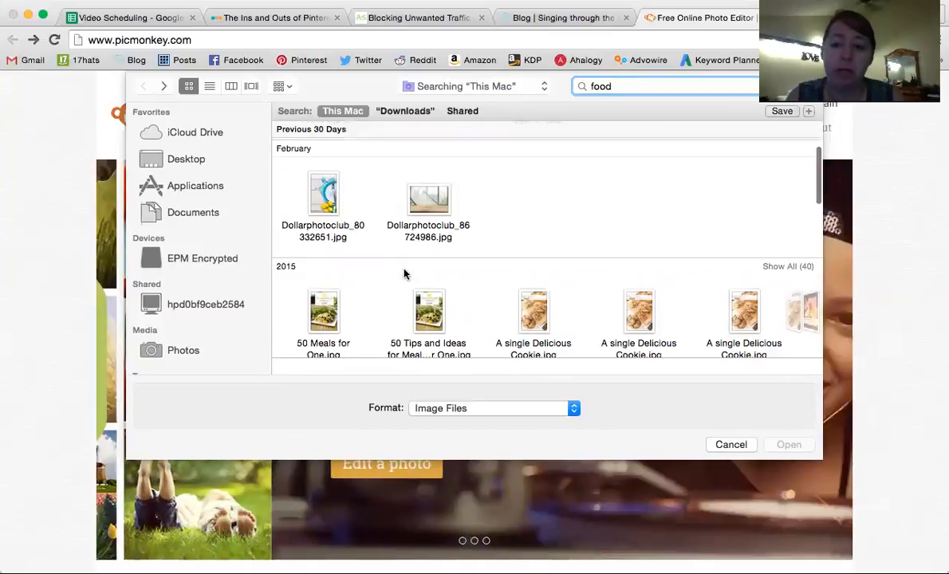
scroll(653, 308, right, 3)
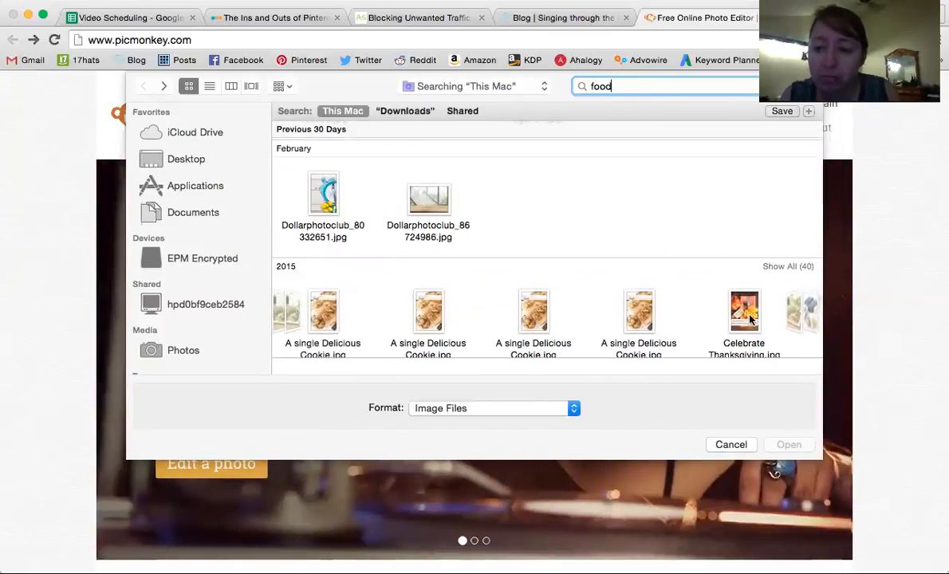
scroll(750, 319, right, 4)
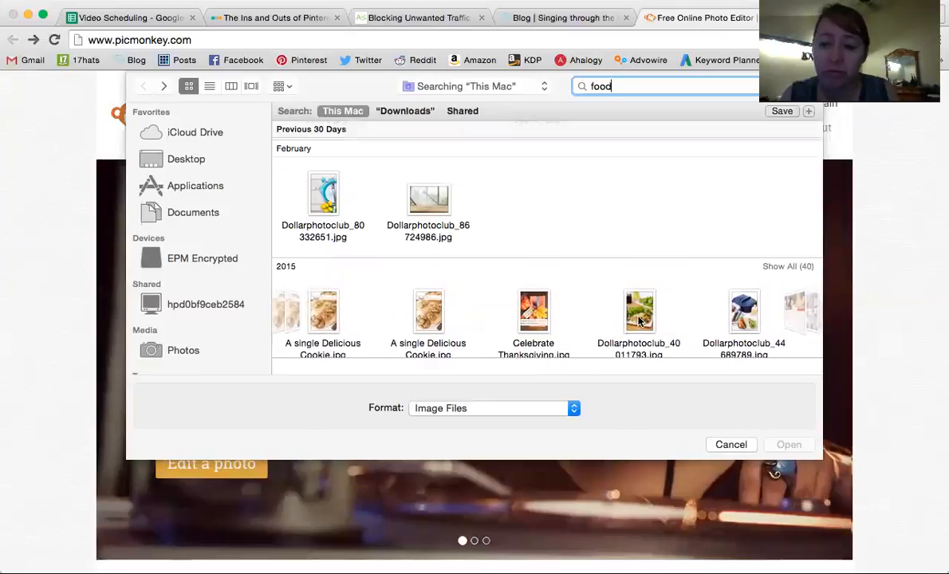
click(642, 321)
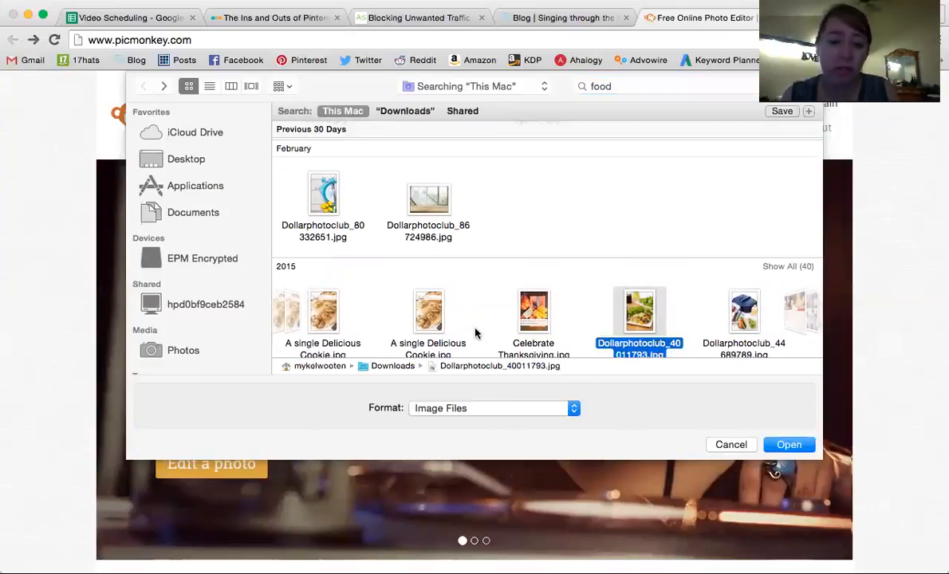
super+click(428, 325)
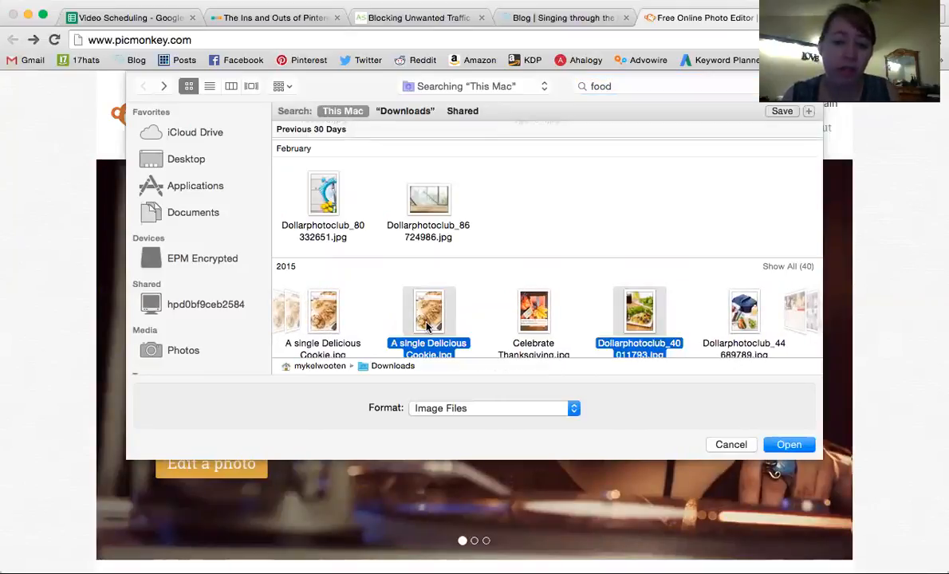
click(802, 444)
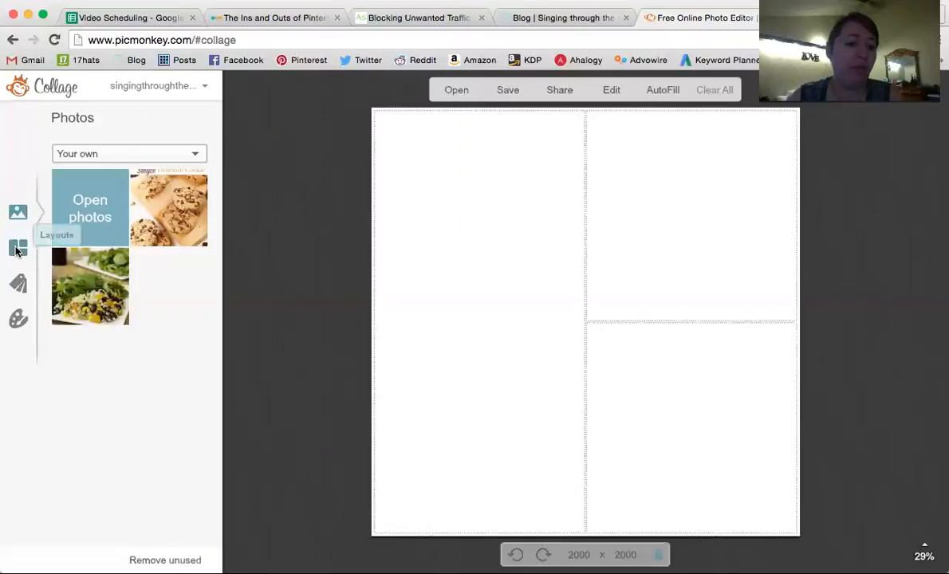
Step: Apply the three-cell Ducks in a Row layout and rotate it to a vertical 1000 x 3000 collage
click(18, 248)
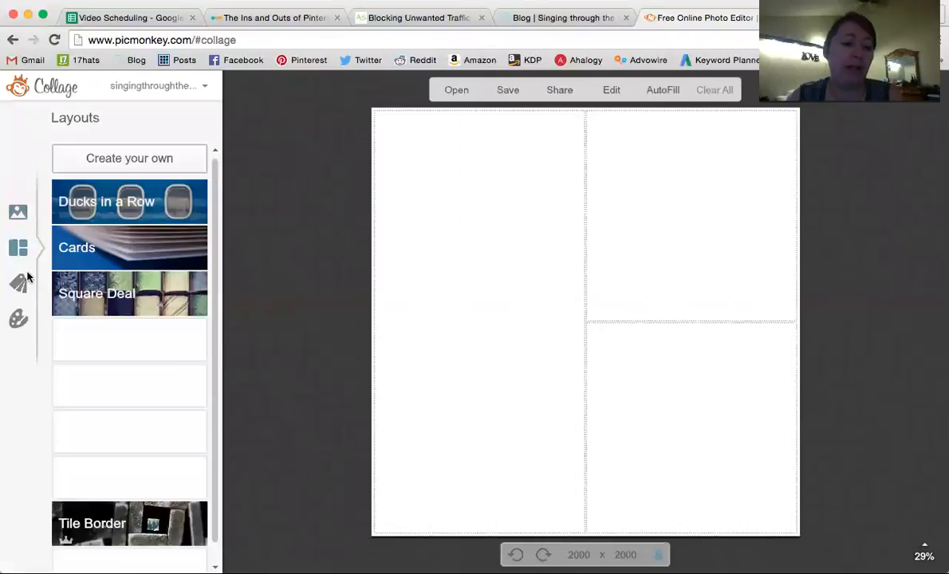
click(106, 265)
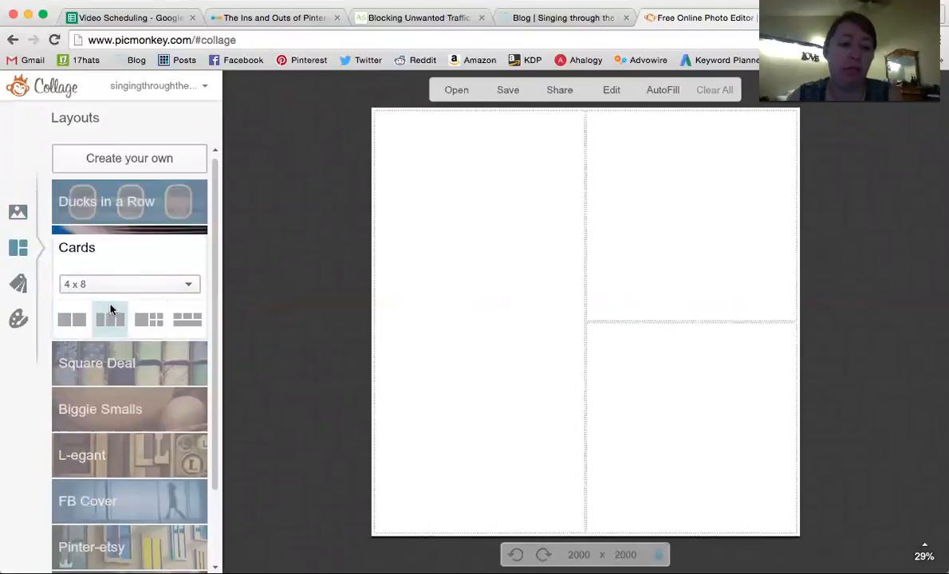
click(122, 210)
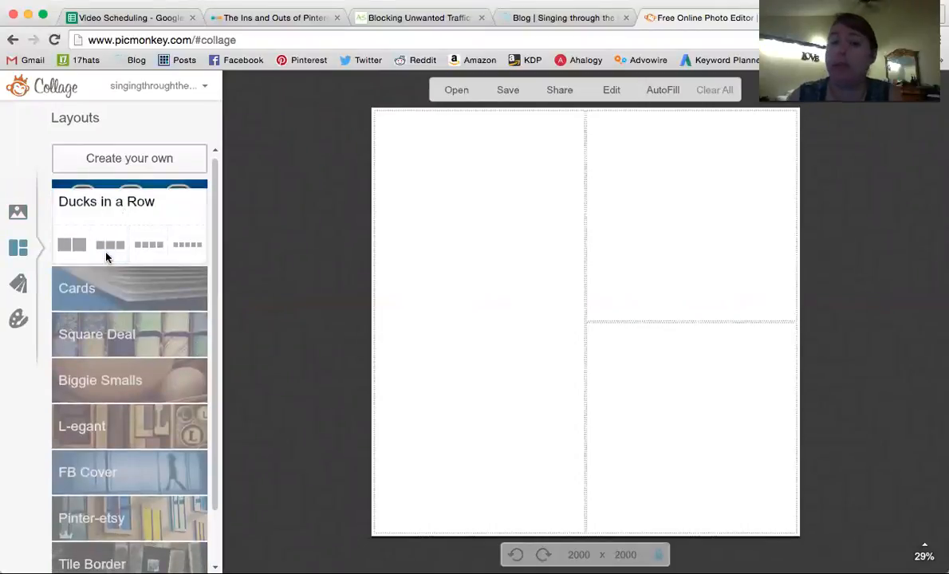
click(110, 245)
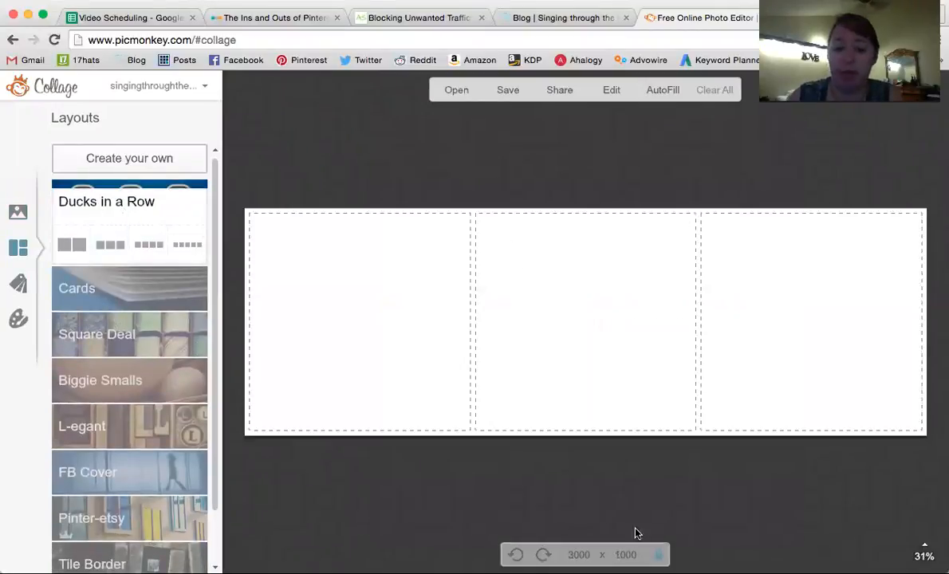
click(543, 554)
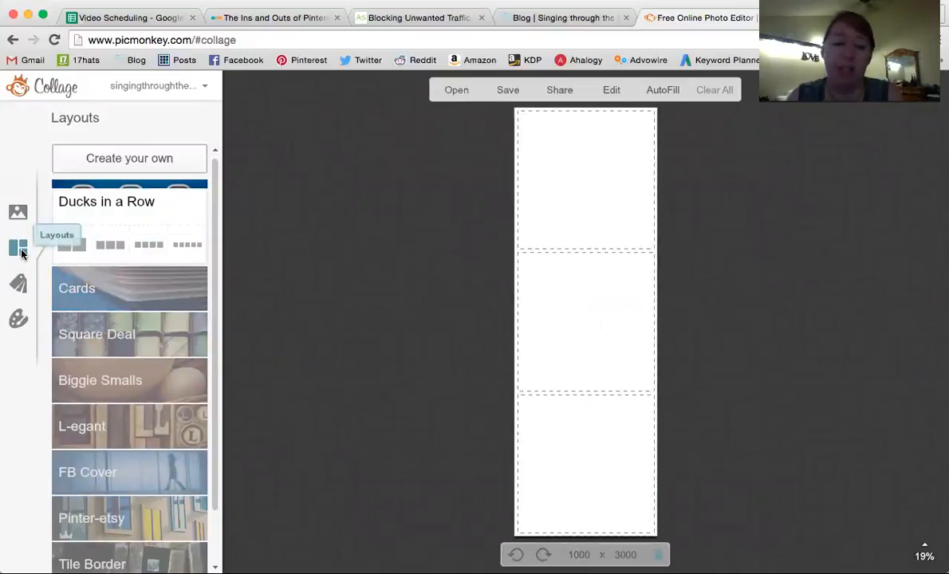
Step: Place the salad photo in the collage's top cell and the cookie photo in its bottom cell
click(17, 212)
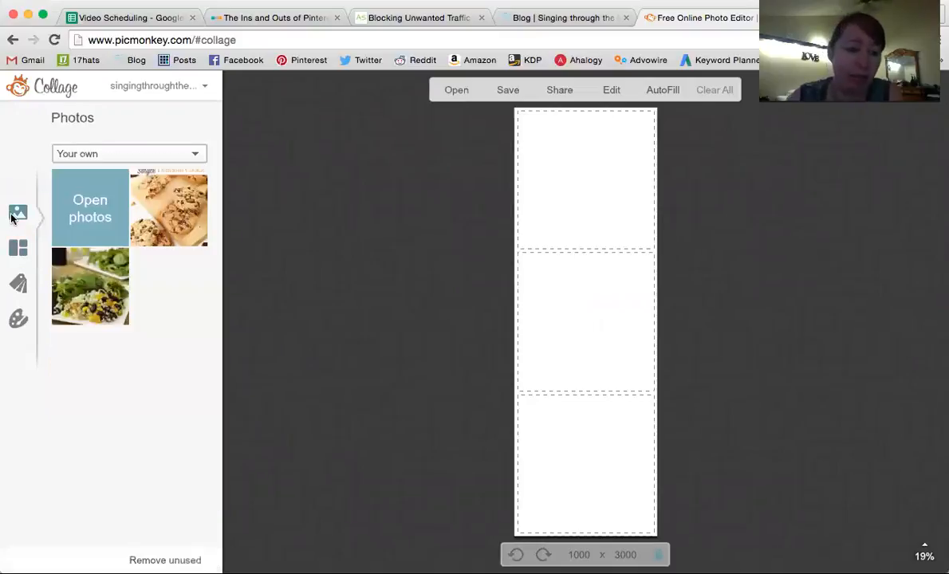
drag(101, 276, 590, 244)
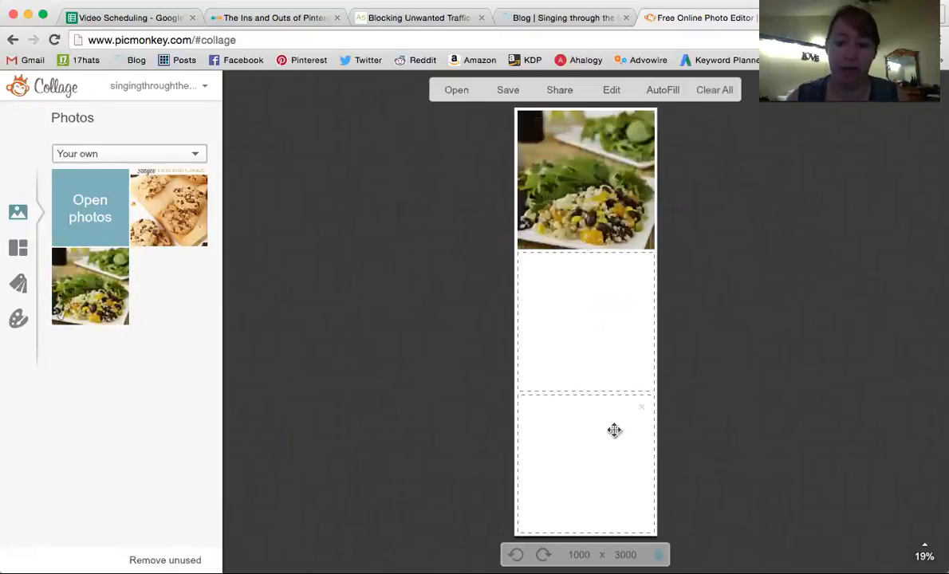
drag(145, 184, 573, 463)
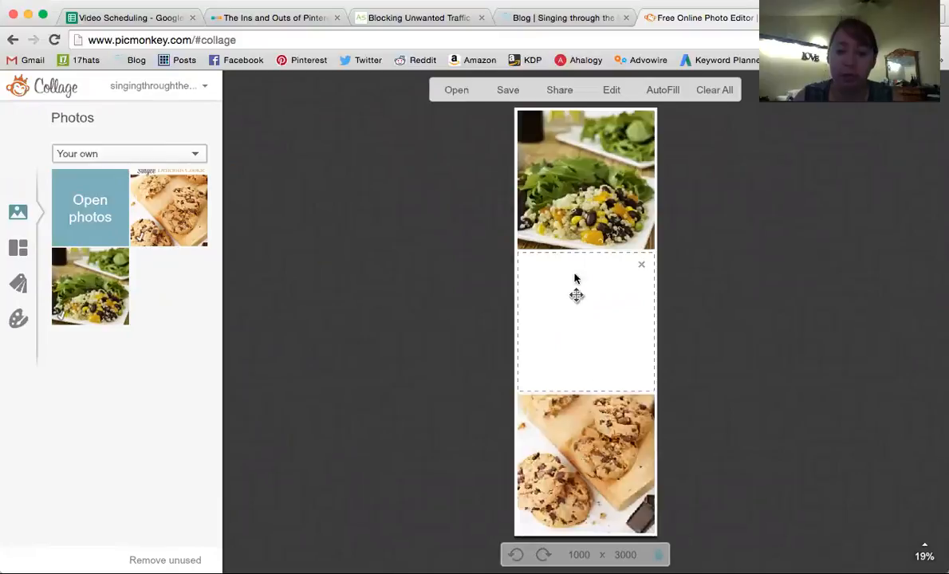
Step: Widen the collage to about 1280 px and shrink the empty middle cell to a narrow band by enlarging both photo cells
drag(655, 263, 675, 267)
mouse_move(604, 214)
mouse_down()
mouse_move(604, 194)
mouse_move(605, 218)
mouse_move(606, 209)
mouse_up()
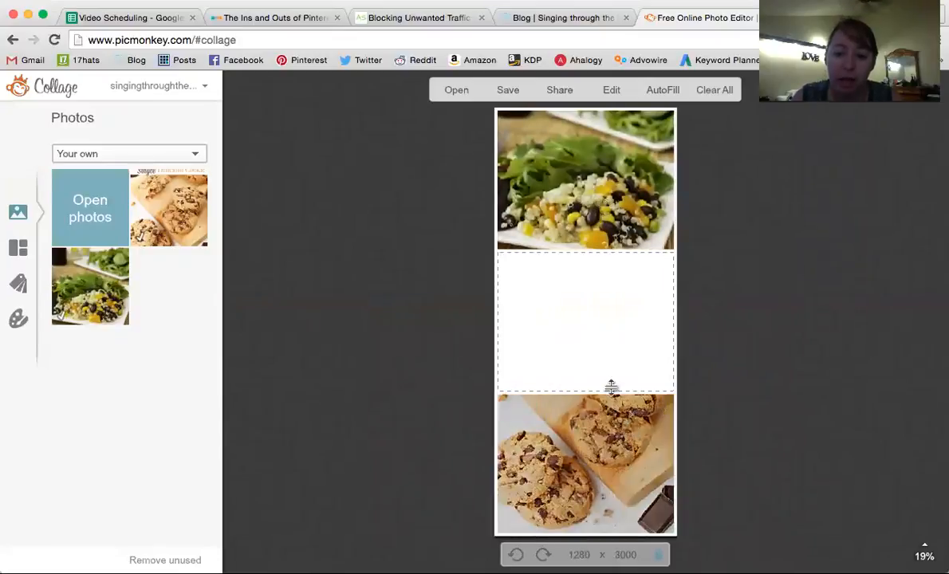
drag(611, 393, 611, 367)
drag(588, 250, 594, 293)
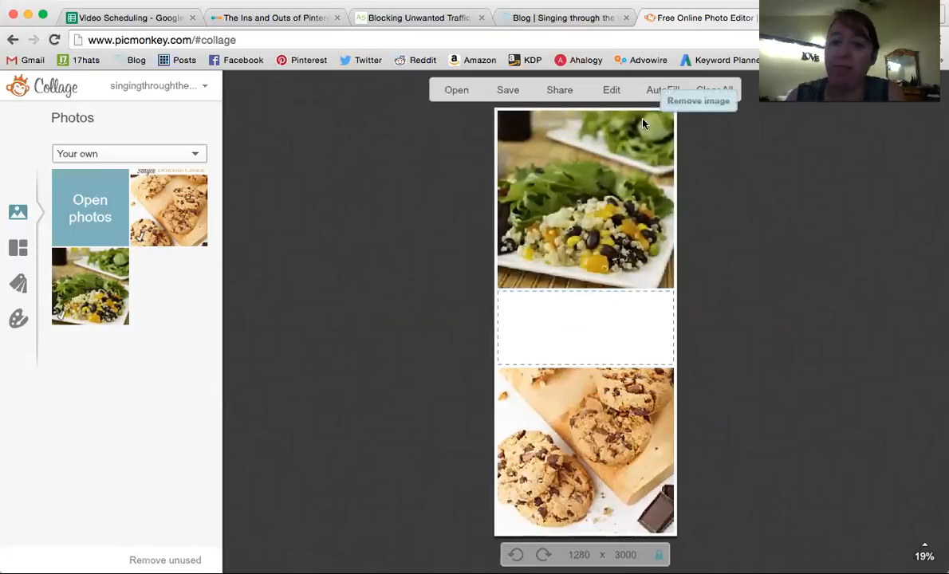
Step: Set the collage's spacing to 19 and its background colour to white (ffffff)
click(18, 318)
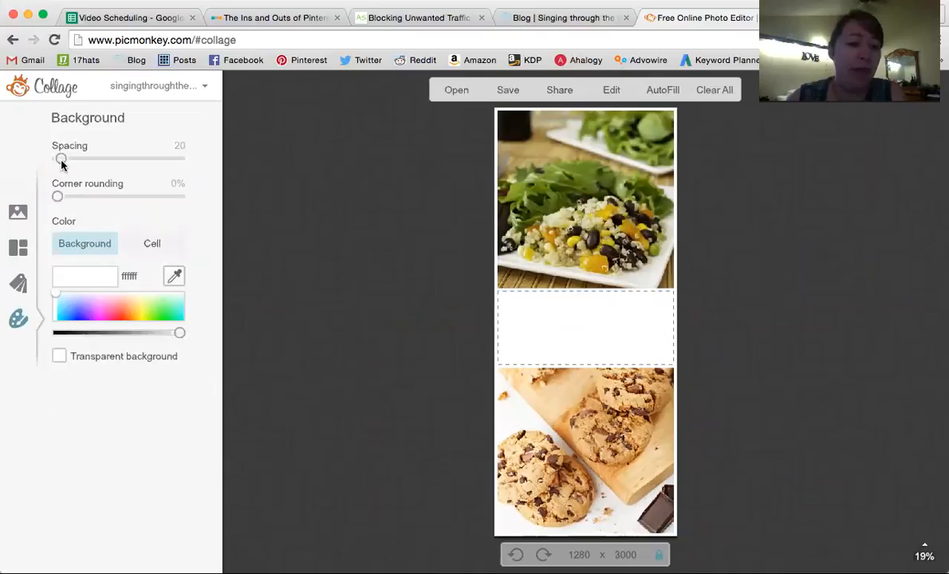
mouse_move(74, 160)
mouse_down()
mouse_move(90, 162)
mouse_move(58, 163)
mouse_up()
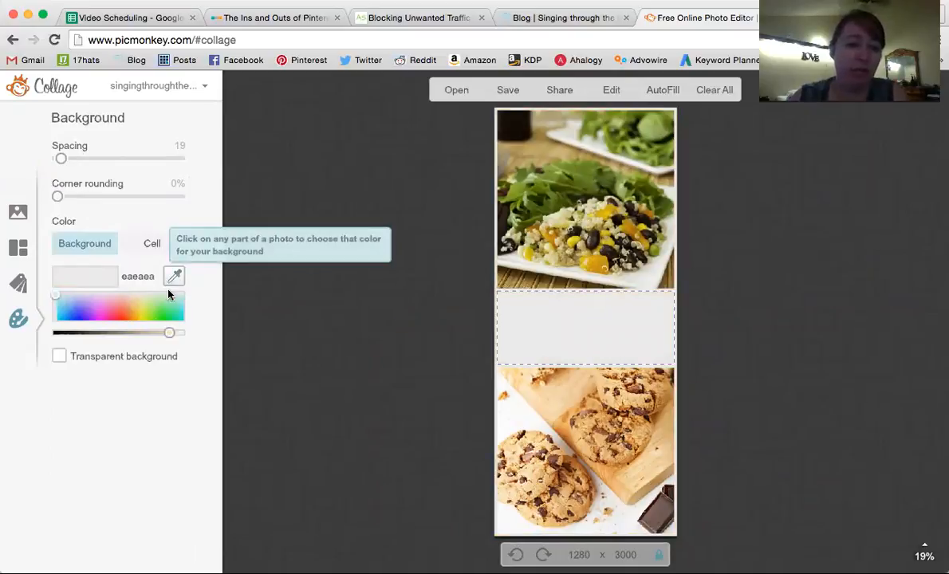
click(185, 333)
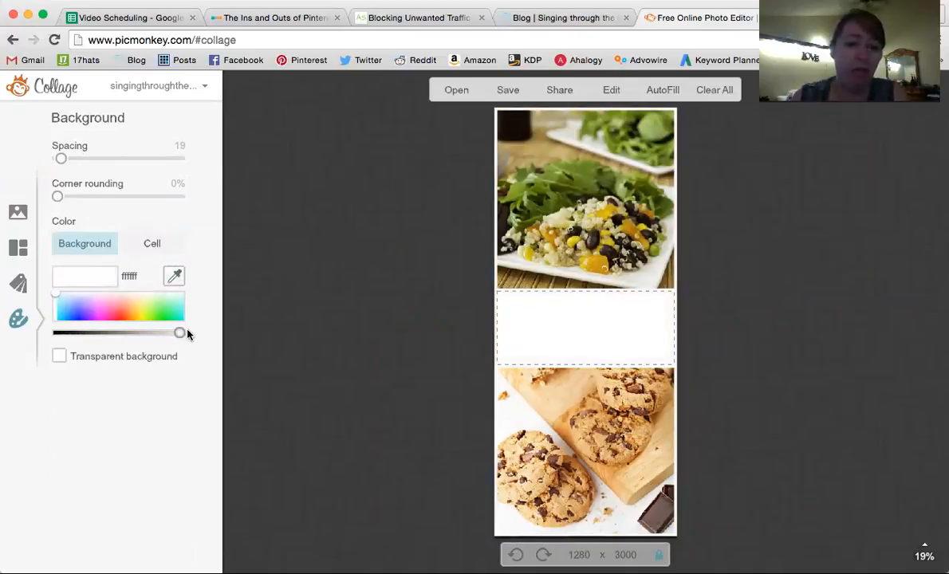
click(19, 285)
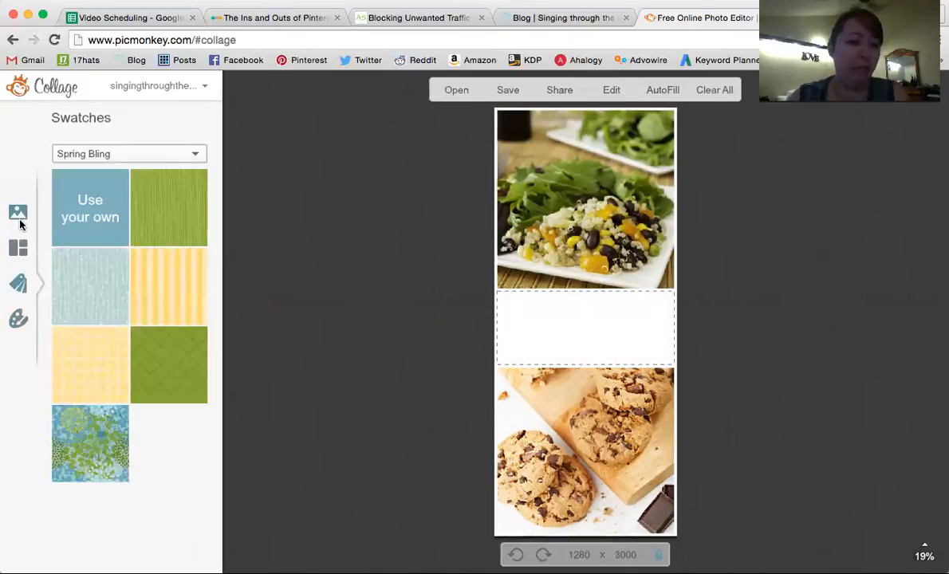
click(18, 214)
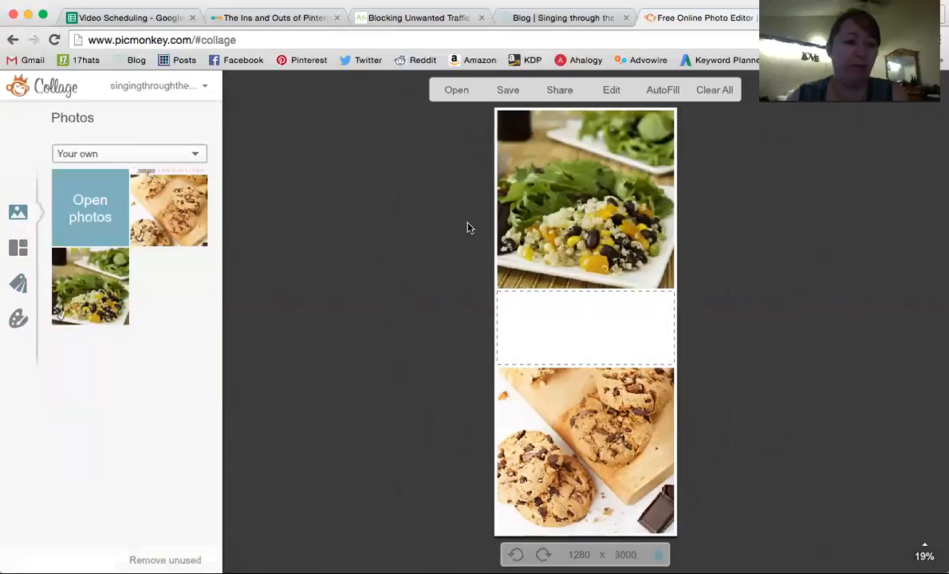
Step: Open the collage in the photo editor and add the title "Recipes You Can't Miss" in Constantia
click(614, 90)
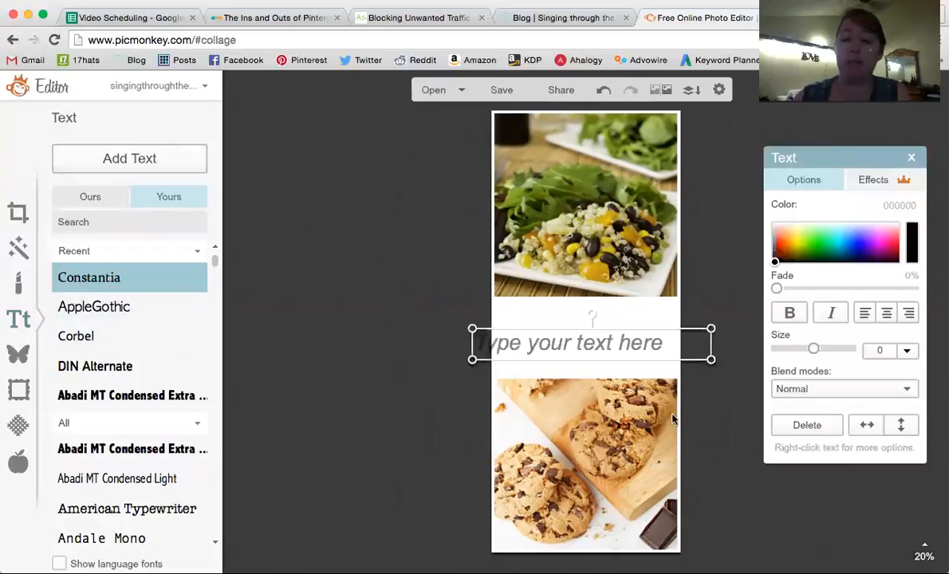
click(585, 344)
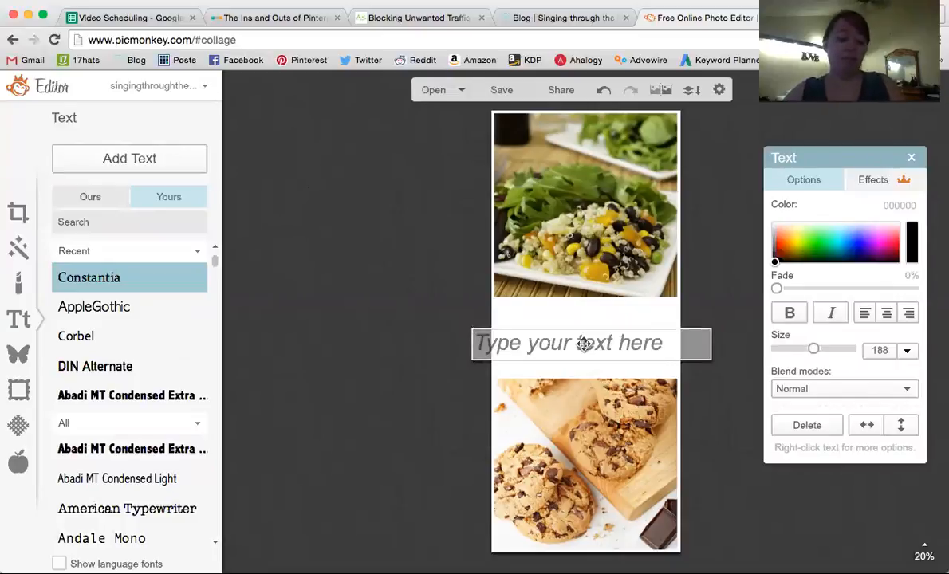
text(2 Recip)
key(BackSpace)
key(BackSpace)
key(BackSpace)
key(BackSpace)
key(BackSpace)
key(BackSpace)
key(BackSpace)
text(Recipes You Can't)
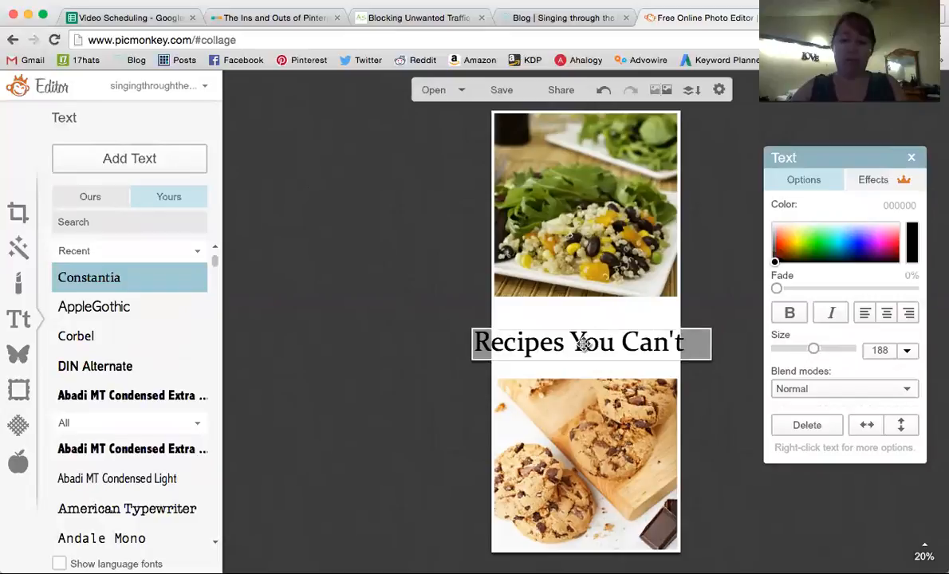
text( Miss)
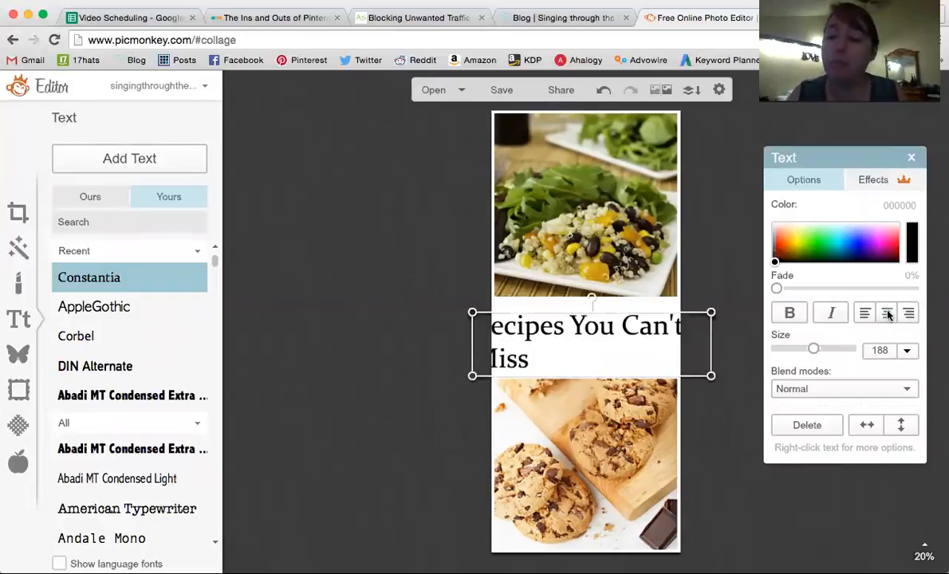
Step: Centre-align the title at size 149 and fit it on two lines in the white band between the photos
click(888, 314)
drag(816, 351, 810, 352)
drag(713, 354, 622, 369)
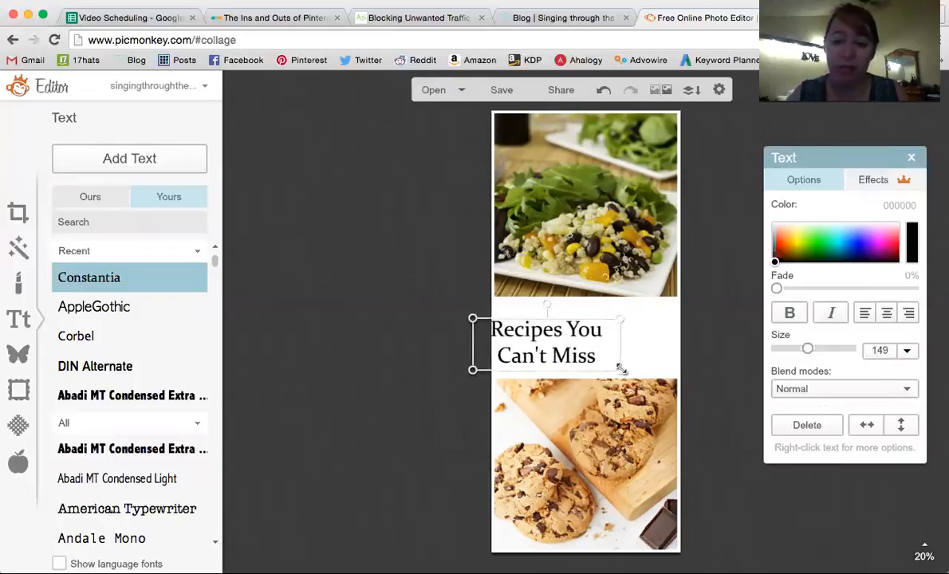
drag(555, 341, 592, 346)
click(582, 437)
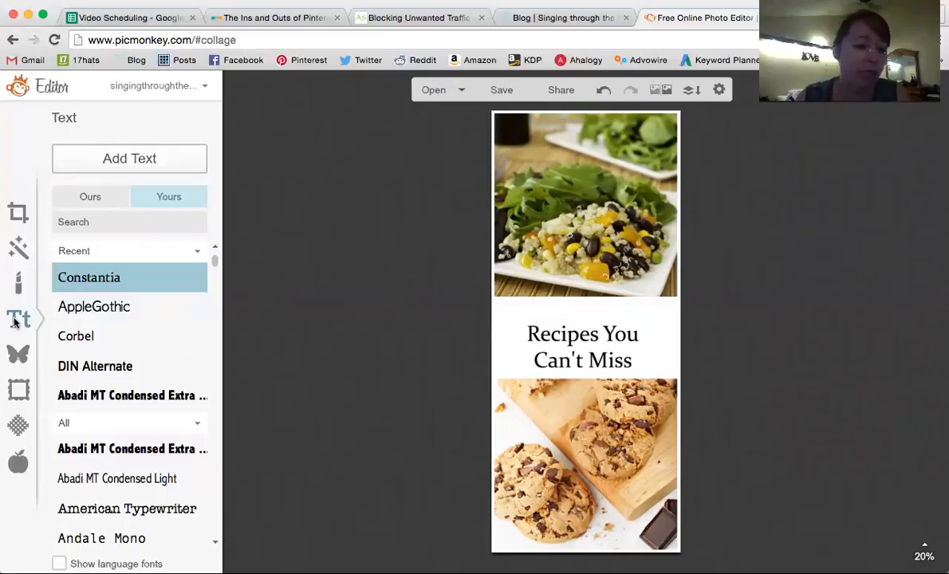
Step: Add a separate text box reading "2" over the cookie photo below the title
click(123, 157)
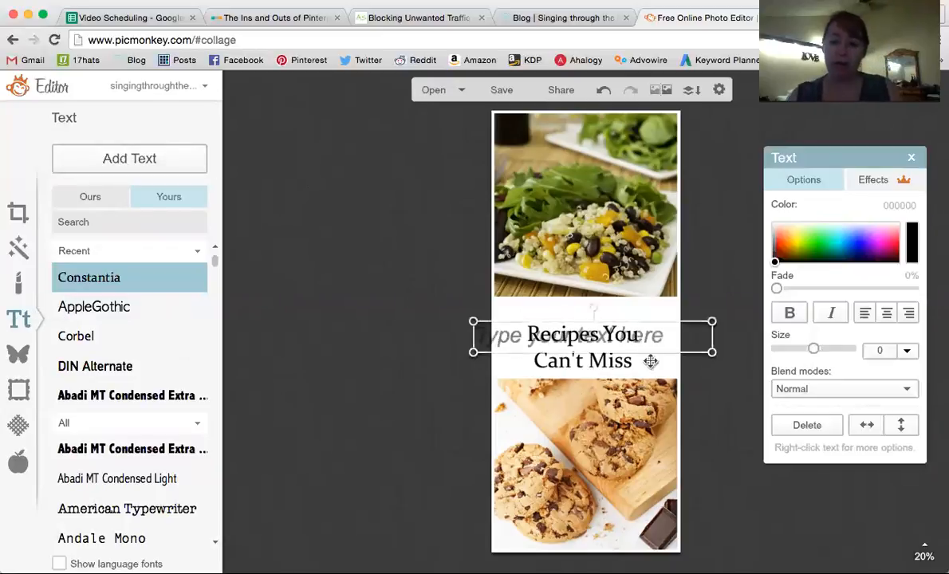
drag(644, 339, 646, 412)
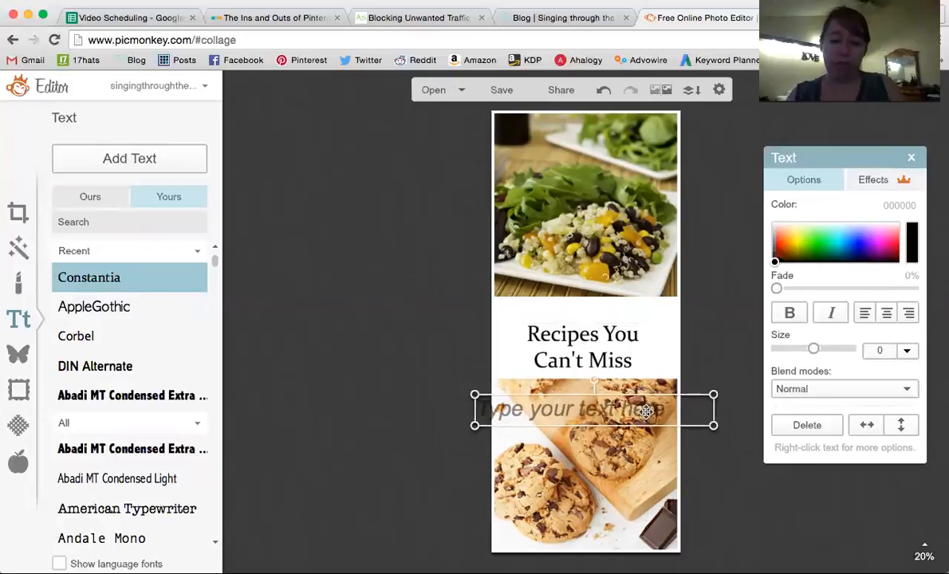
click(619, 401)
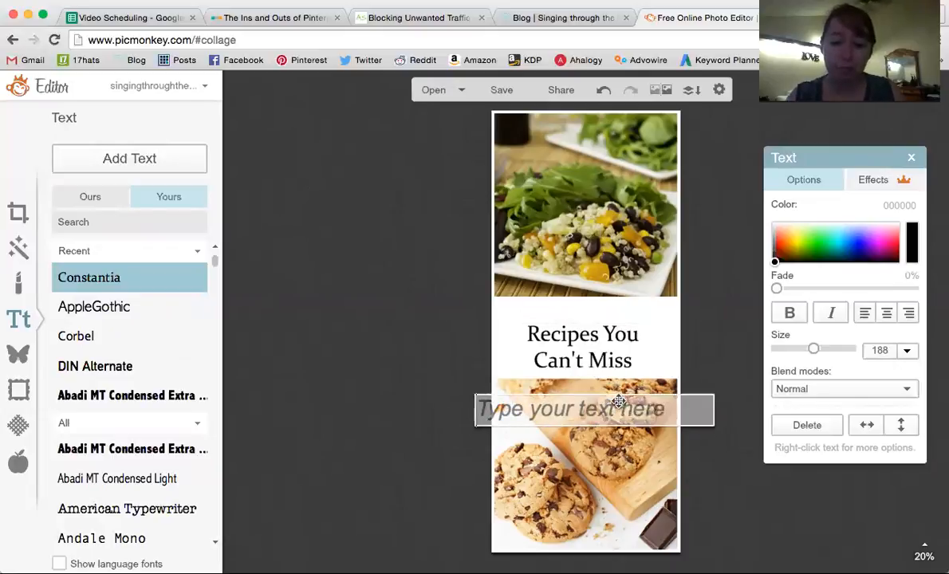
text(2)
click(618, 454)
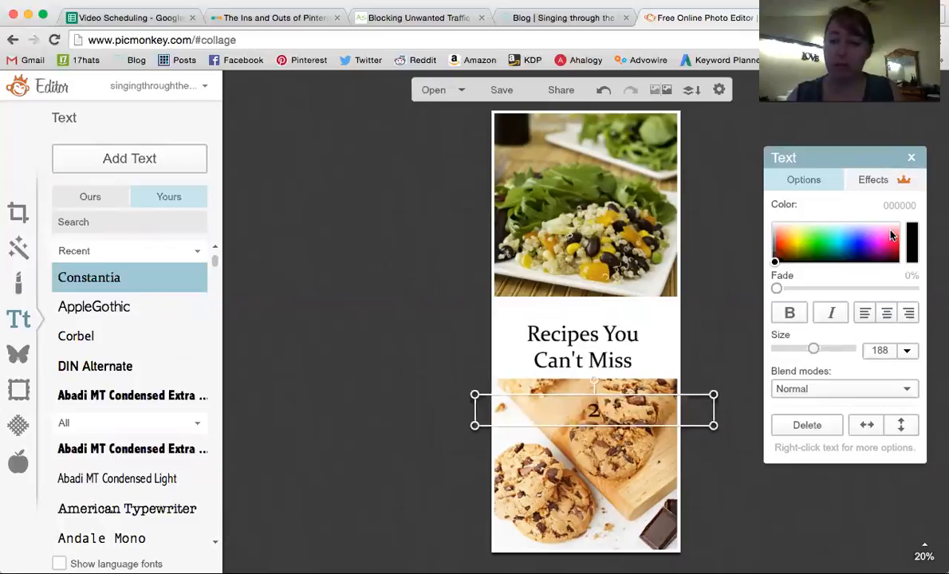
Step: Colour the "2" golden (c59016) by sampling the salad photo and move it onto the white band above the title
click(913, 239)
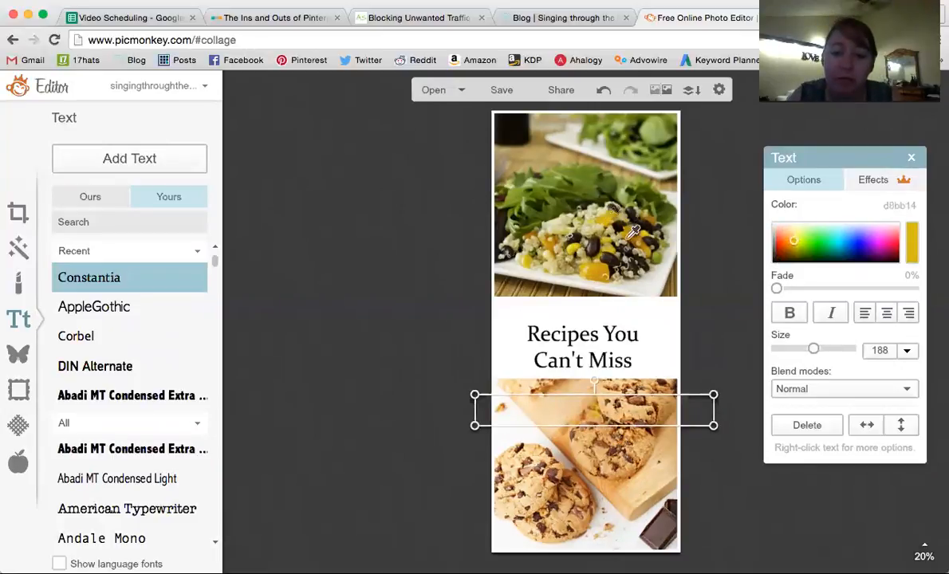
click(603, 271)
drag(626, 416, 617, 319)
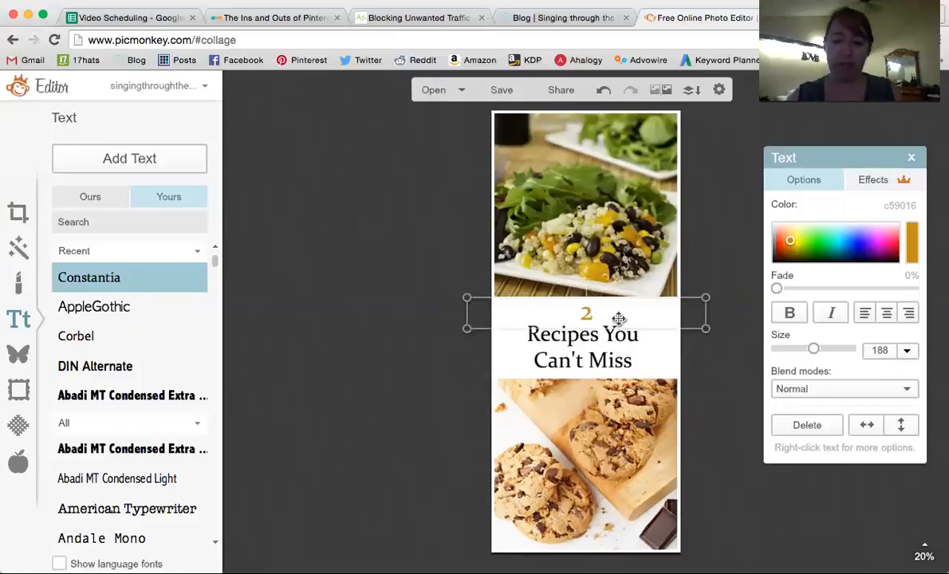
Step: Change the "2" to the Geo Sans Light font and enlarge it to size 471
click(79, 199)
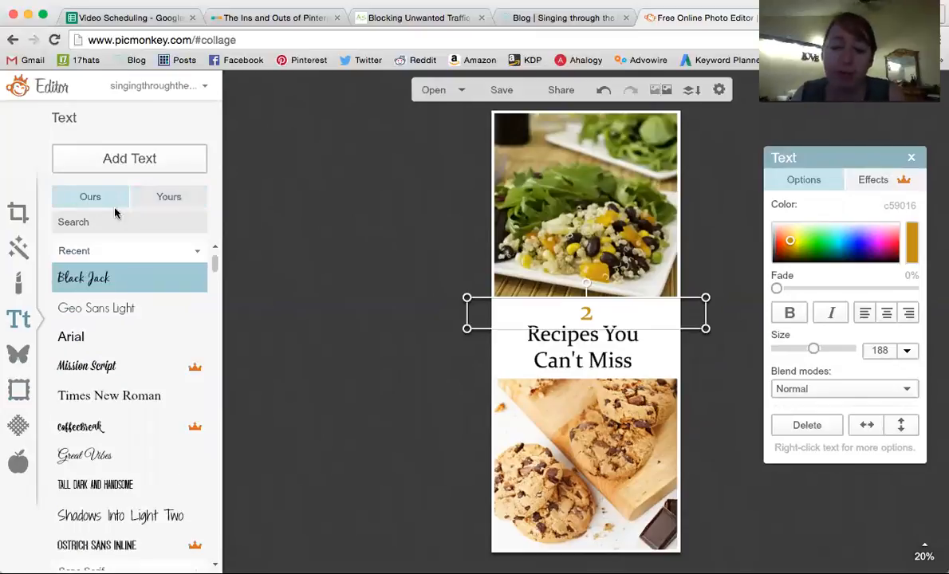
click(114, 311)
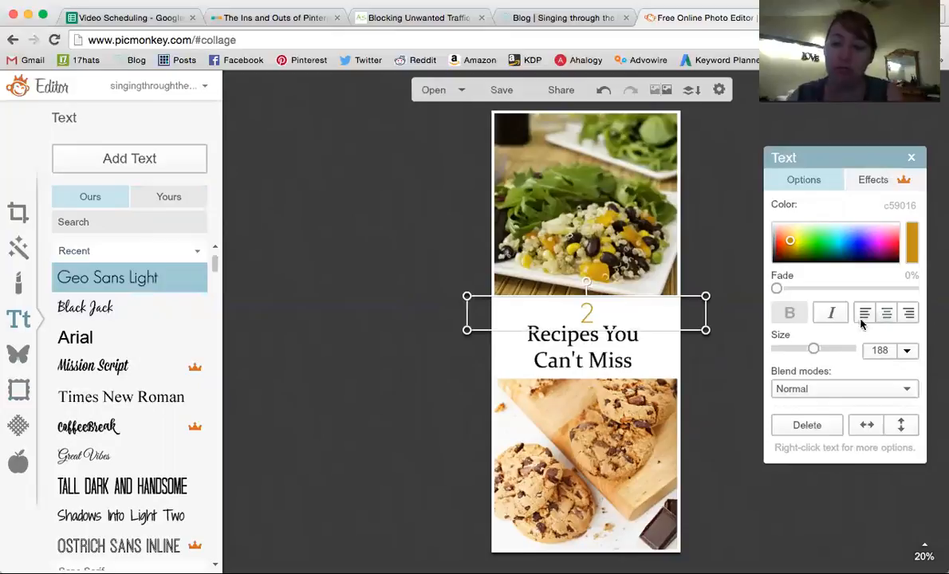
drag(813, 349, 846, 351)
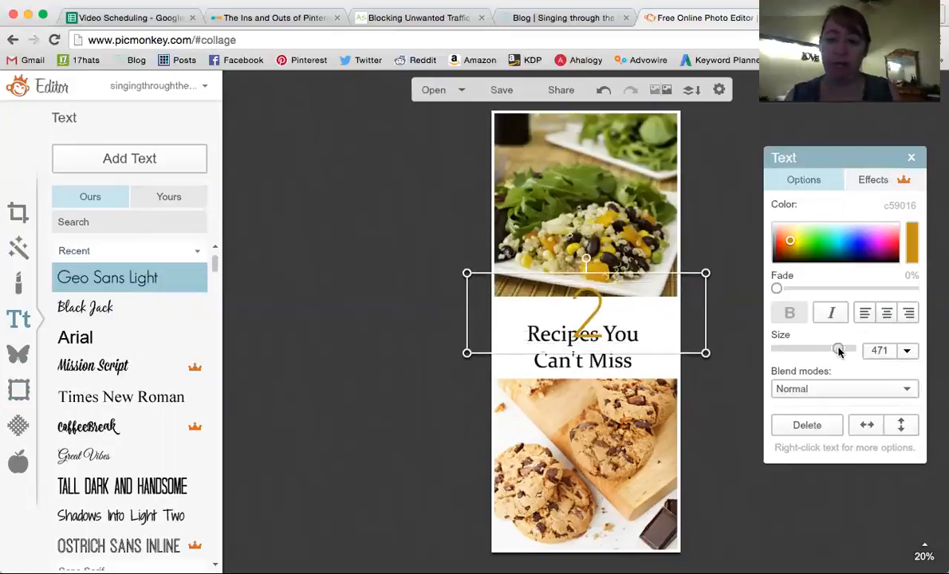
Step: Move the large "2" to the left end of the white band, beside the start of the title, and deselect it
click(510, 355)
click(594, 311)
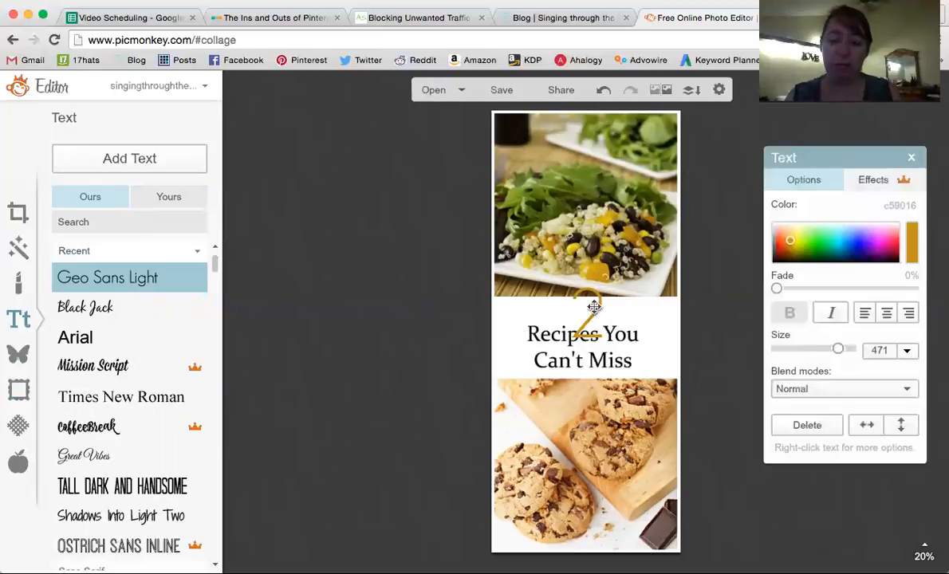
drag(595, 311, 528, 323)
click(579, 436)
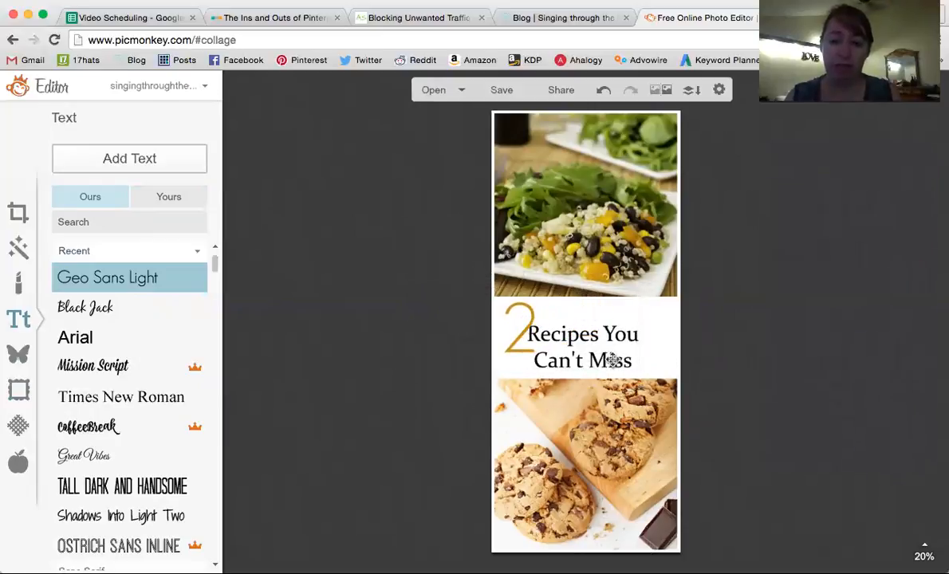
Step: Move the "Recipes You Can't Miss" text clear of the gold 2 and up near the salad photo
click(608, 336)
drag(571, 346, 590, 342)
click(615, 447)
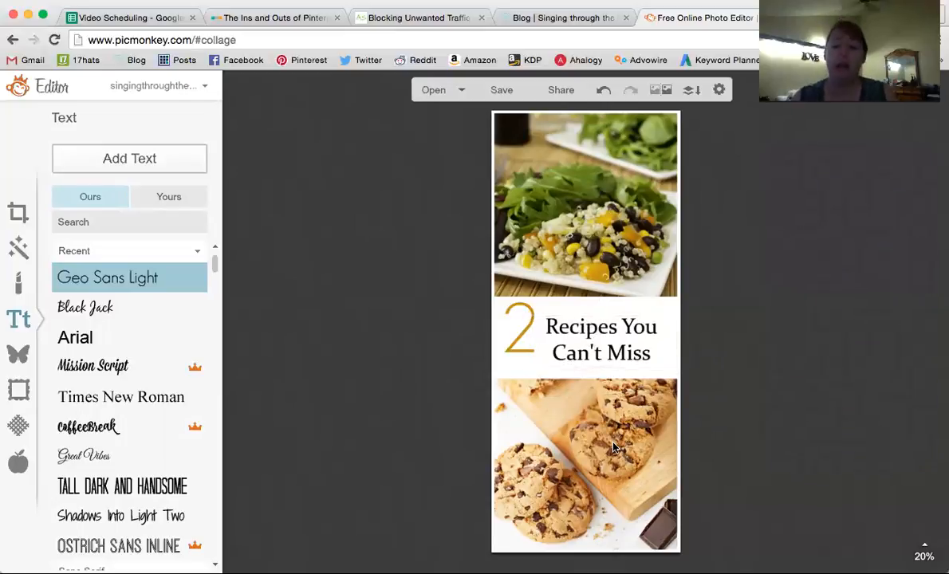
click(628, 327)
drag(627, 327, 604, 329)
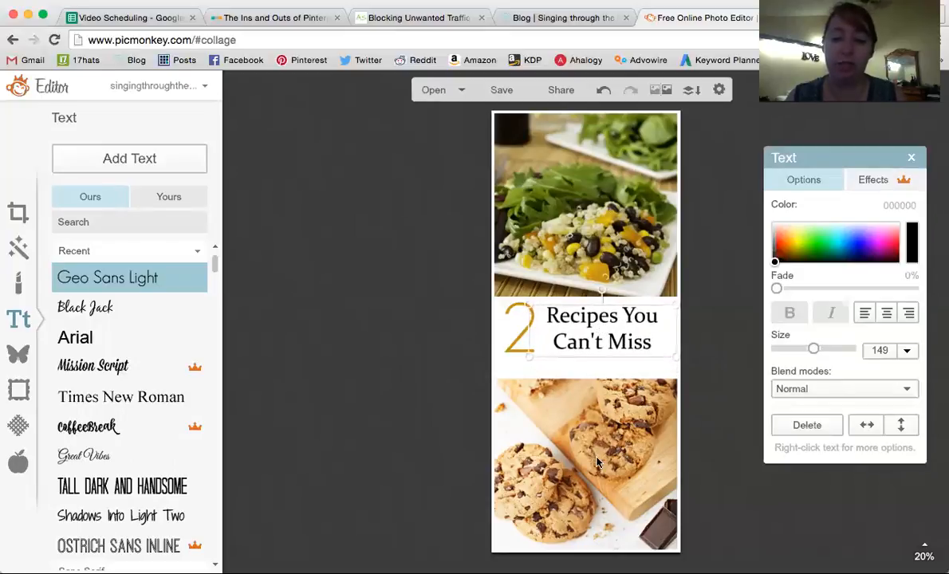
click(554, 424)
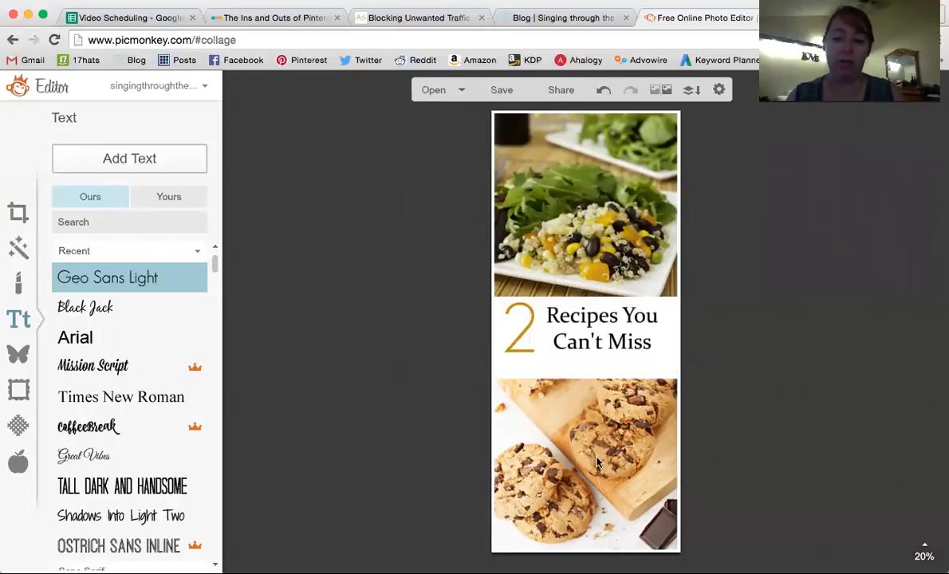
Step: Add a plain dashed line from the Dashed & Lined overlays beneath the title and colour it green sampled from the salad photo
click(19, 353)
scroll(213, 351, up, 5)
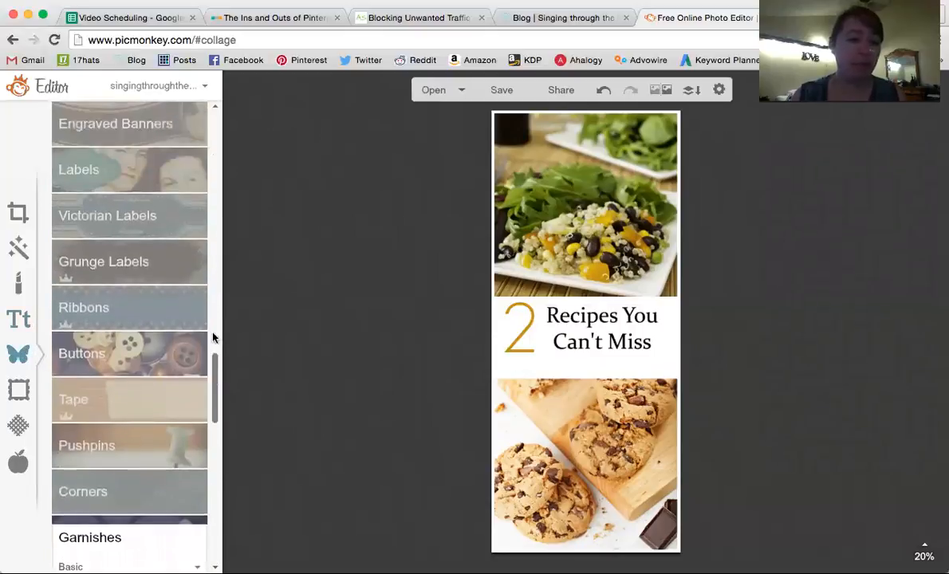
scroll(213, 338, up, 4)
click(155, 319)
click(144, 287)
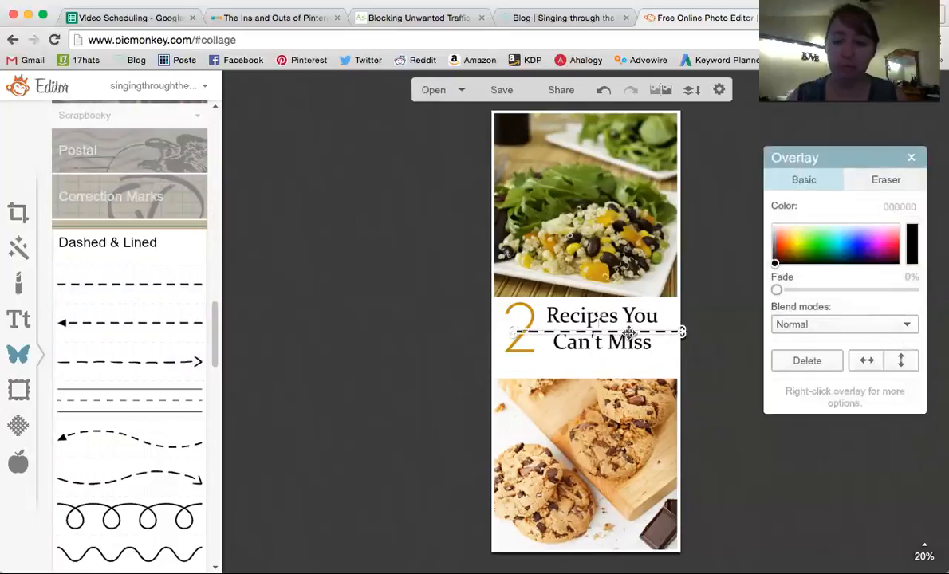
drag(630, 332, 616, 363)
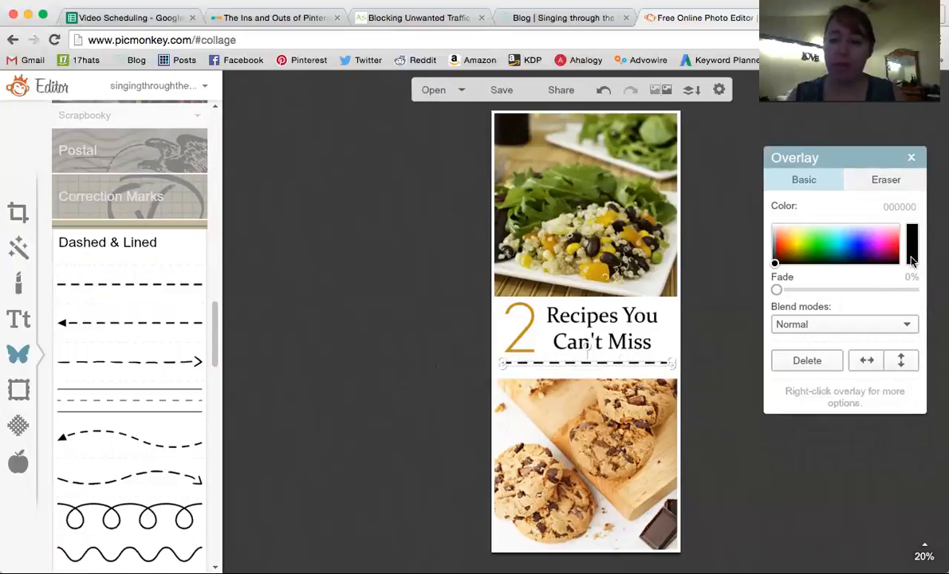
click(656, 258)
click(542, 463)
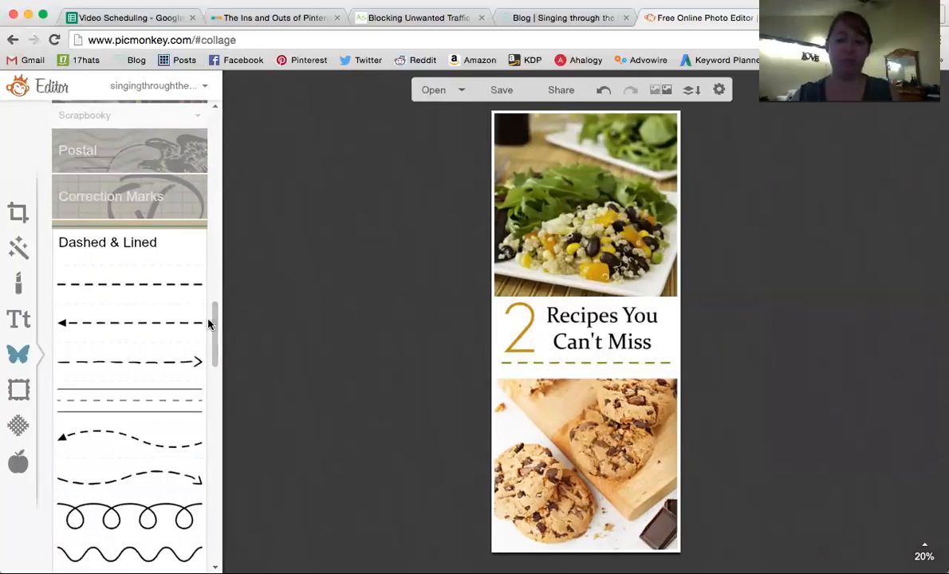
click(23, 319)
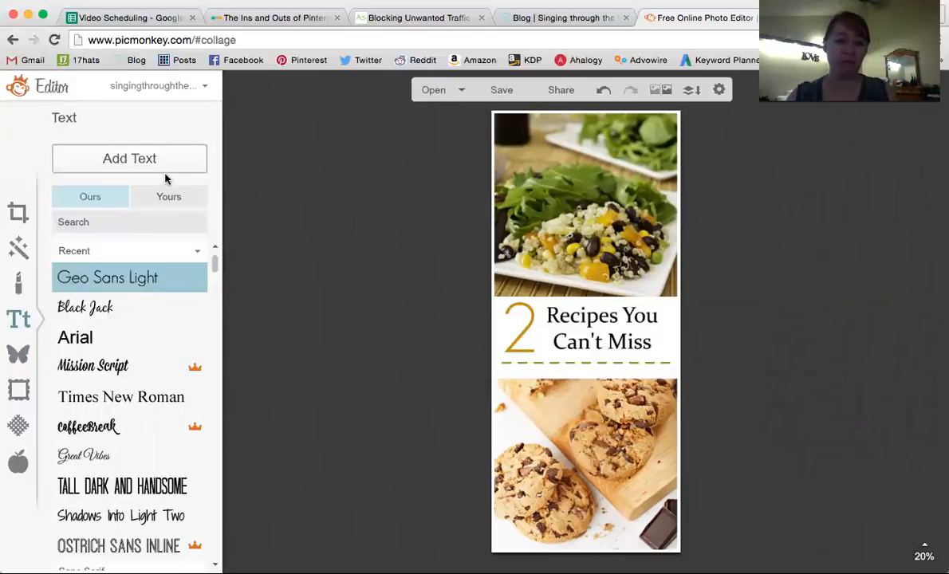
click(86, 307)
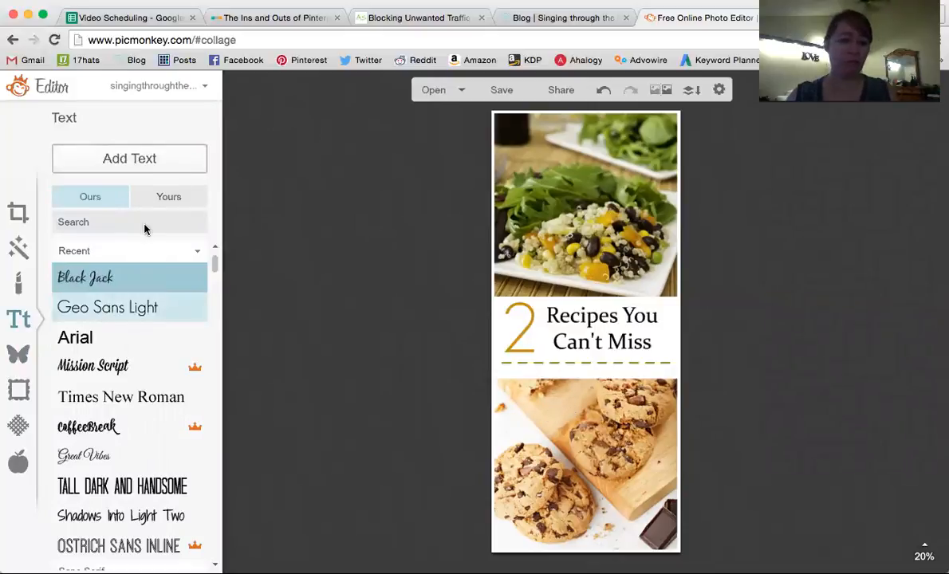
click(130, 158)
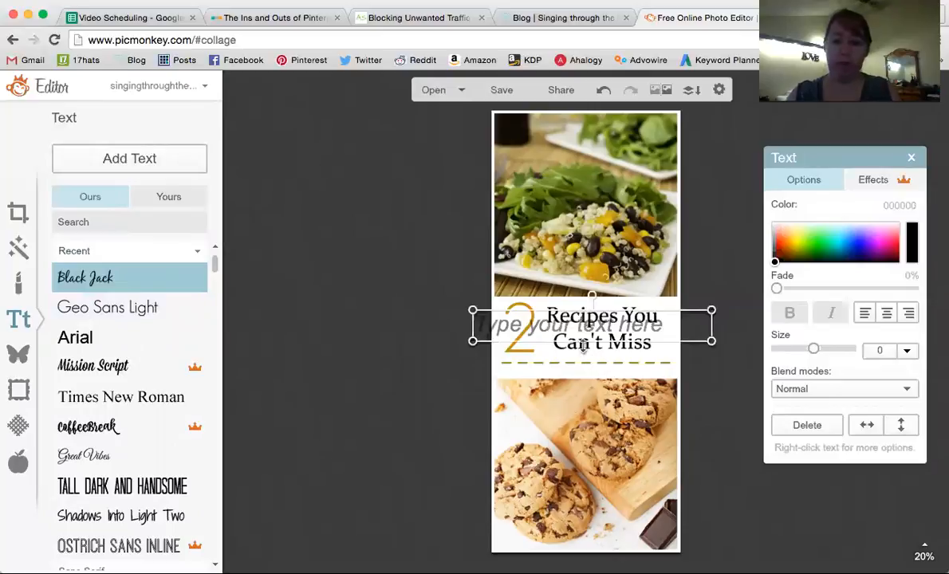
drag(579, 337, 594, 412)
click(594, 412)
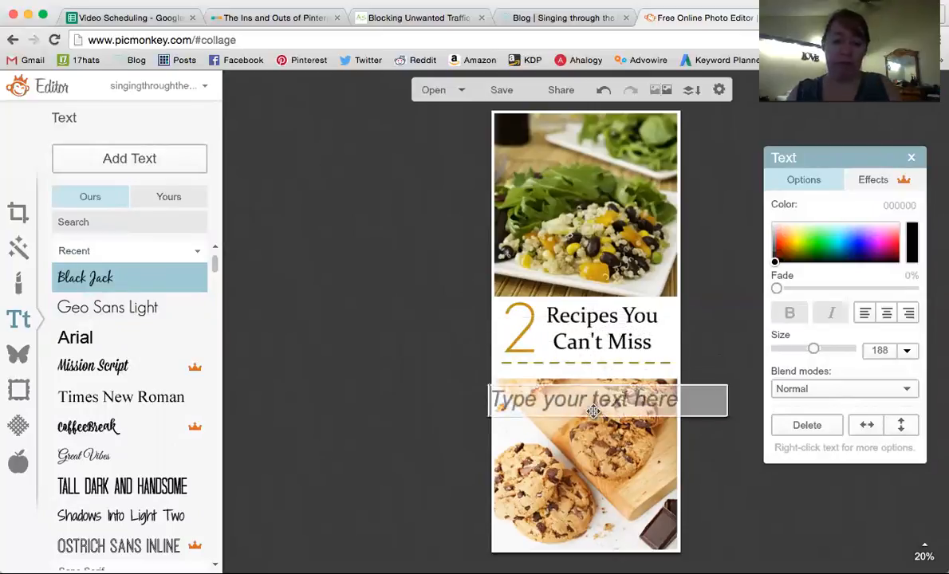
text(www.singingt)
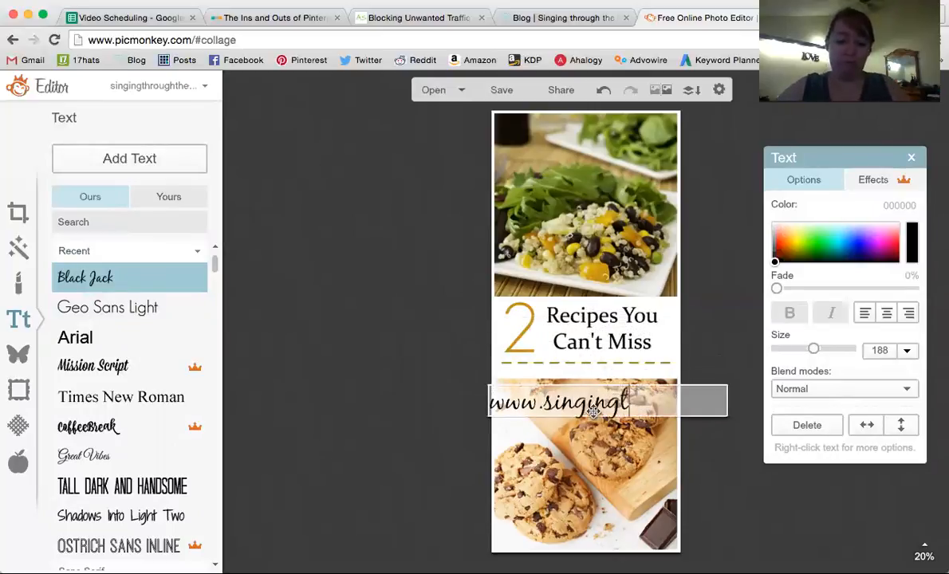
text(hroughtherain.net)
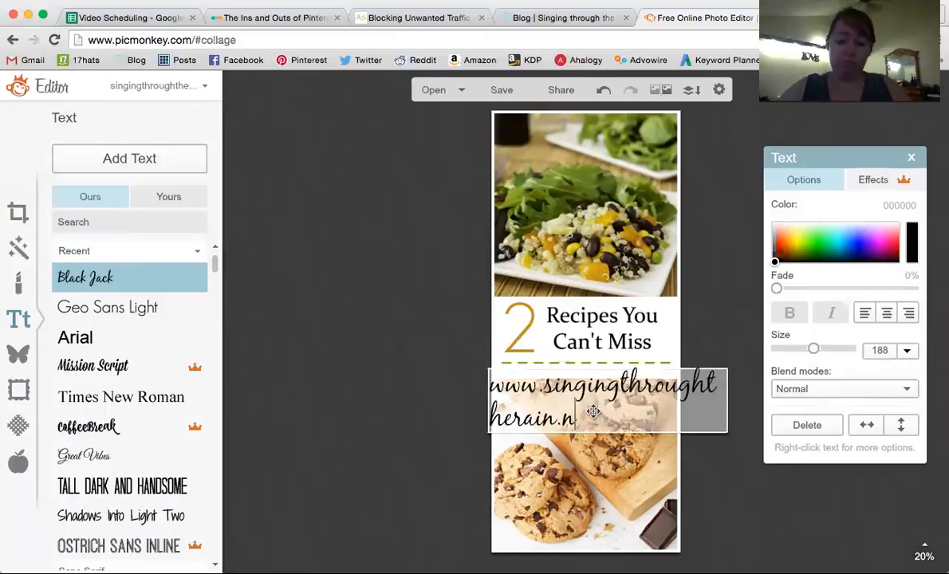
Step: Set the website text to size 67, centre-align it and place it just below the dashed line
drag(813, 348, 786, 351)
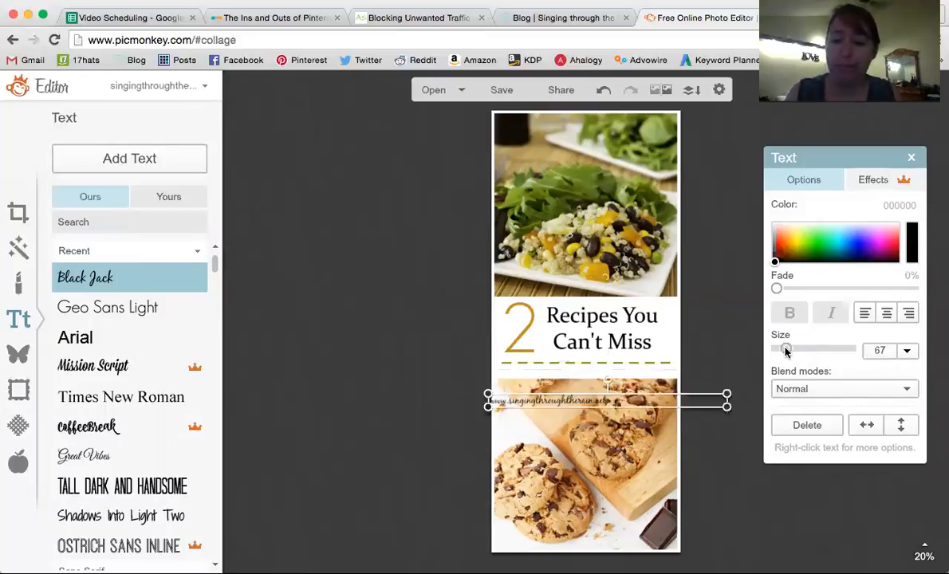
click(880, 319)
drag(648, 404, 629, 373)
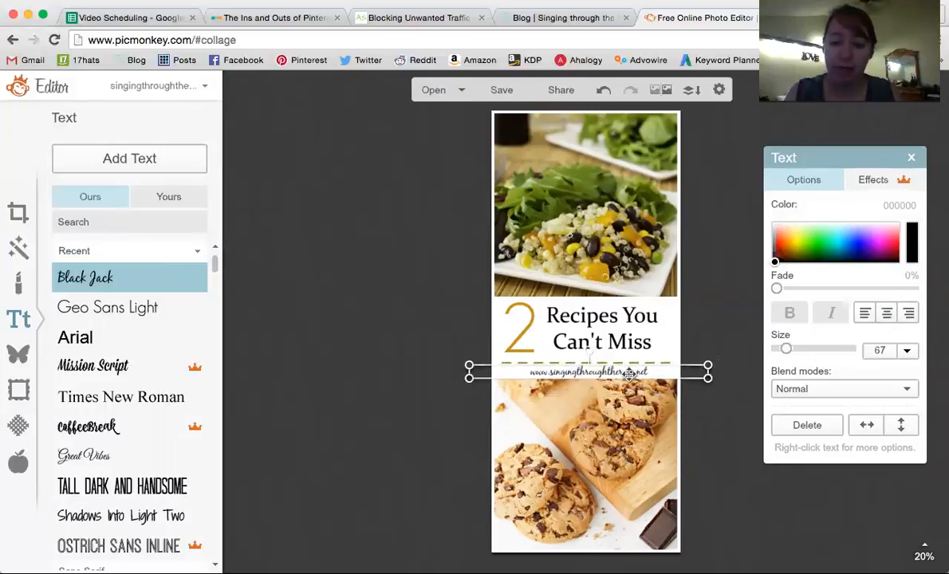
Step: Narrow the website text box on both sides to the collage's width and reduce its font size to 53
drag(708, 371, 686, 372)
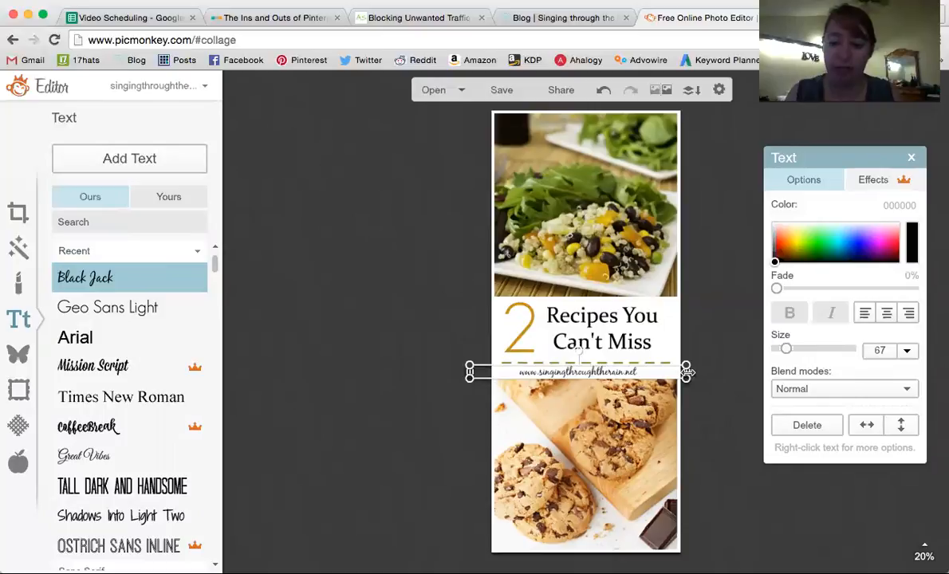
drag(686, 372, 682, 372)
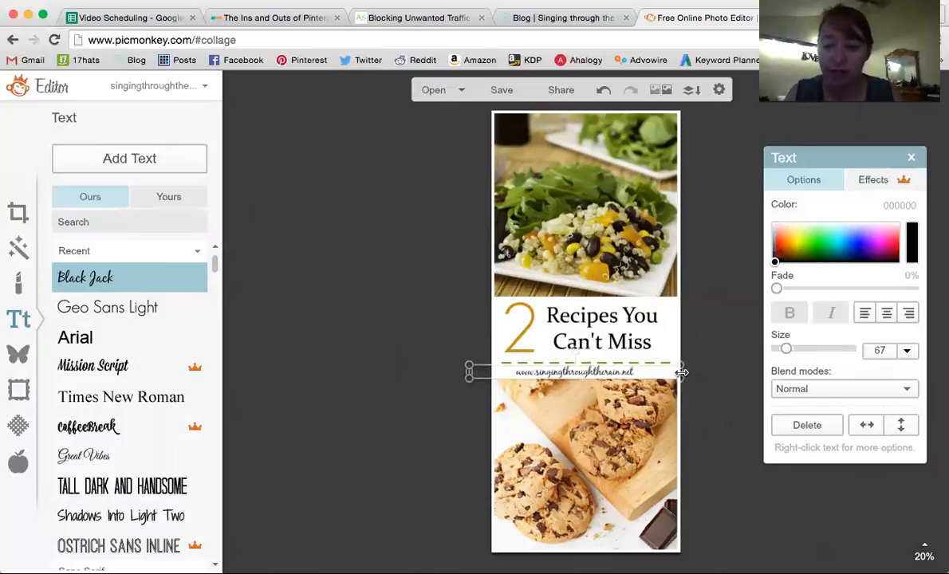
drag(469, 373, 493, 374)
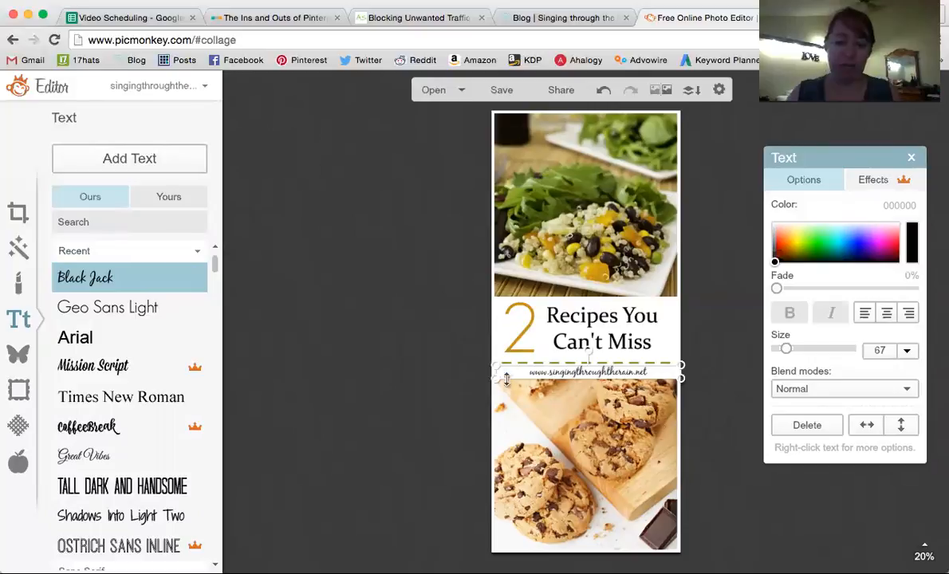
drag(785, 349, 779, 349)
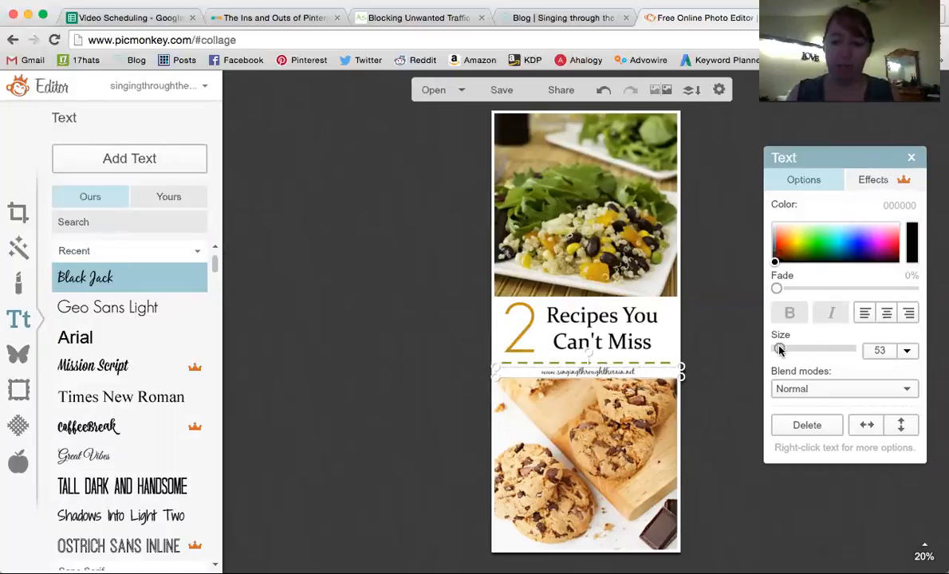
click(605, 417)
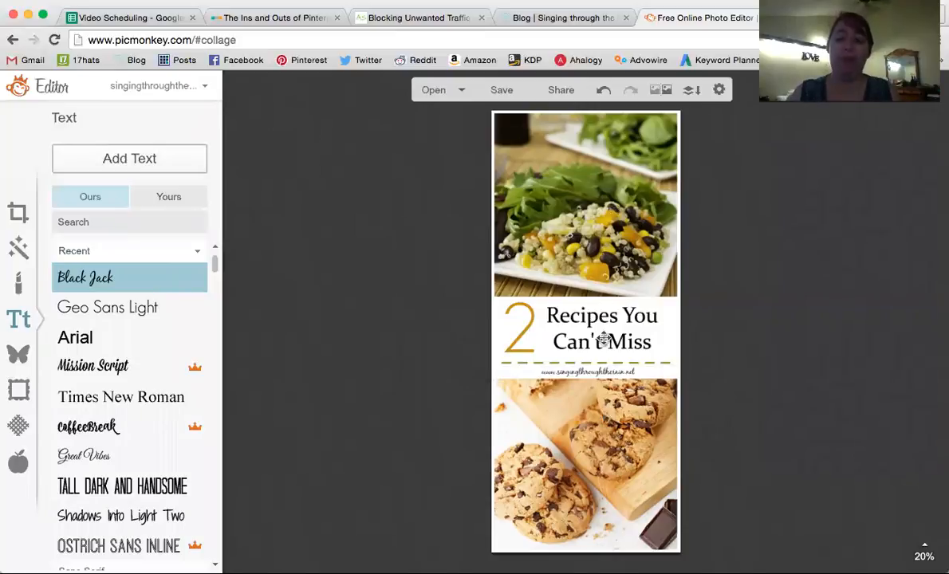
Step: Recolour the website text golden brown using a colour sampled from the collage
click(597, 372)
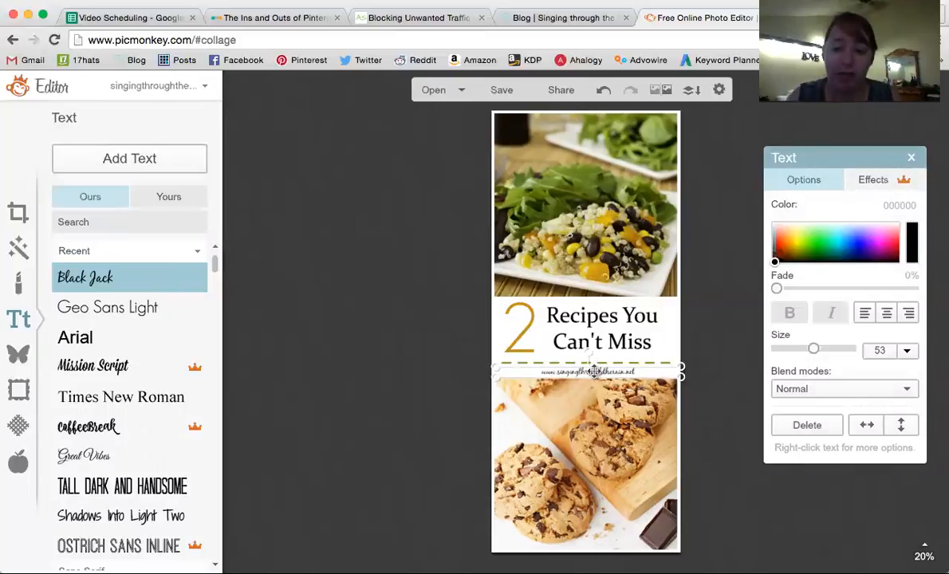
click(830, 241)
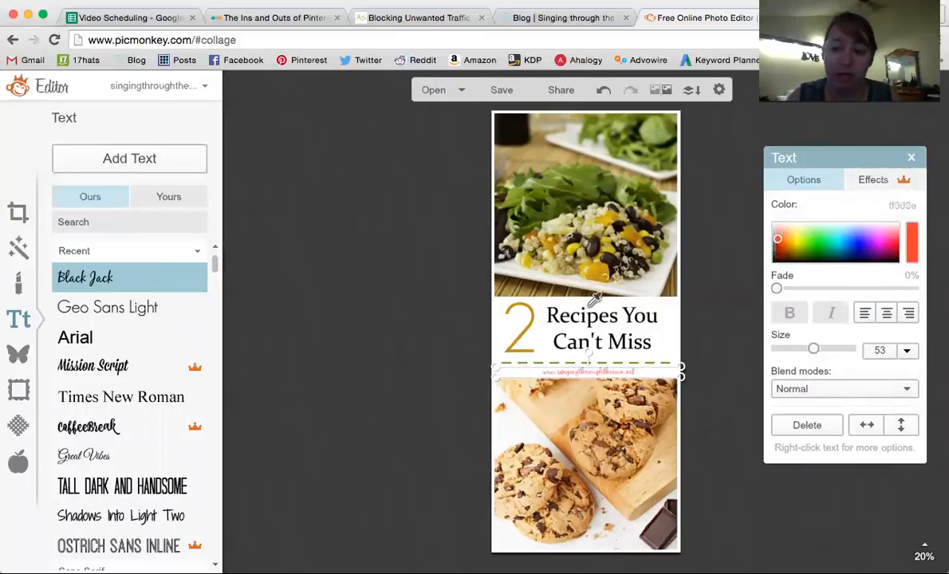
click(586, 453)
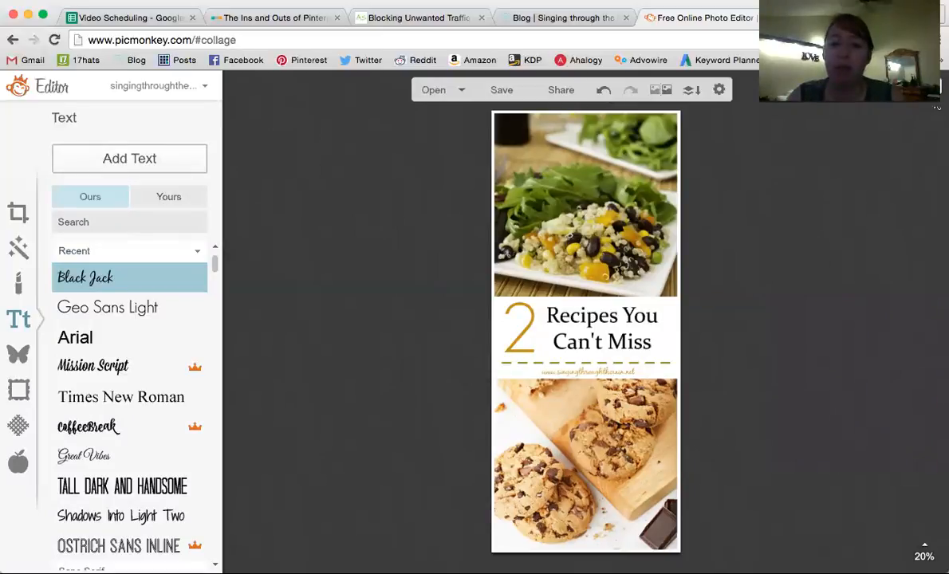
Step: Discard the collage's unsaved changes and open Dollarphotoclub_78024154.jpg for editing, finding it by searching for "dollar"
click(434, 90)
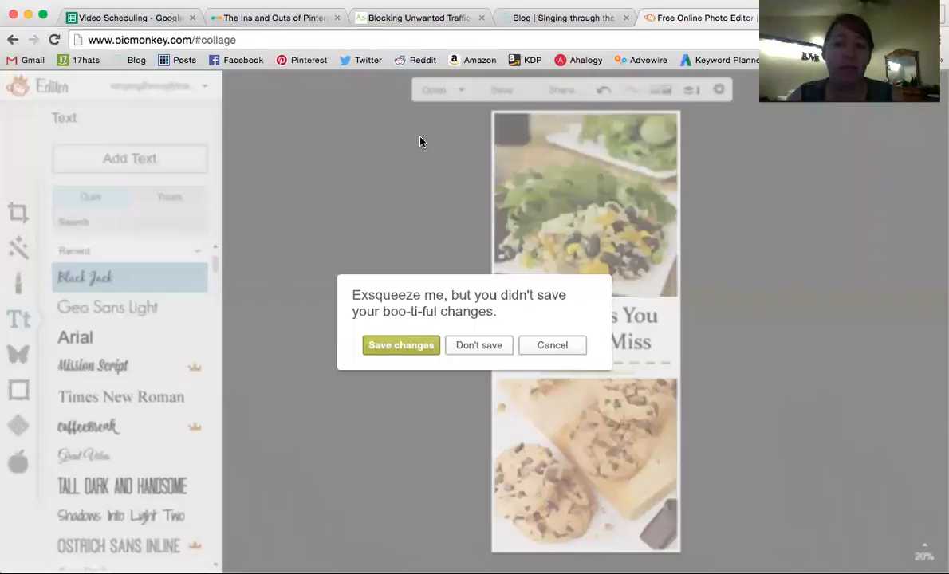
click(479, 345)
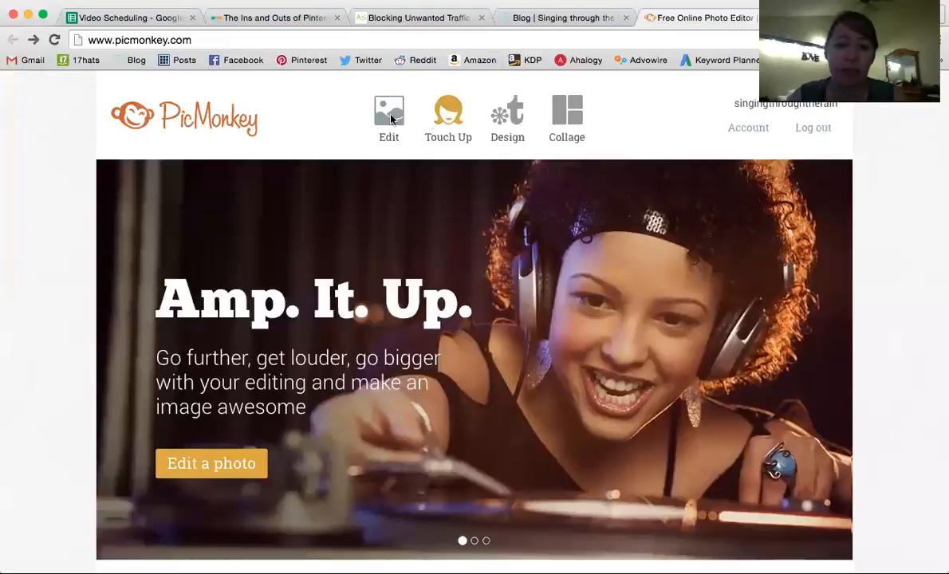
click(391, 118)
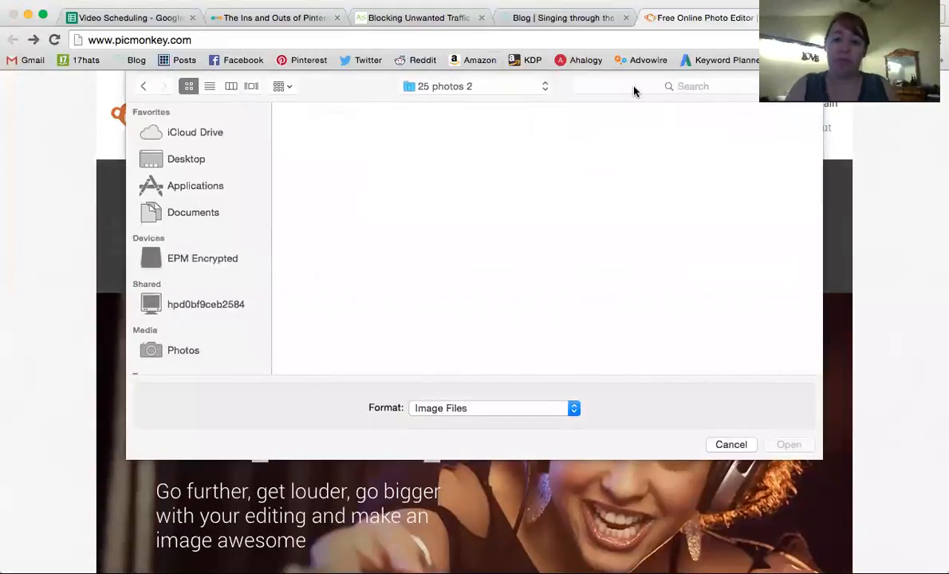
click(634, 90)
text(llar)
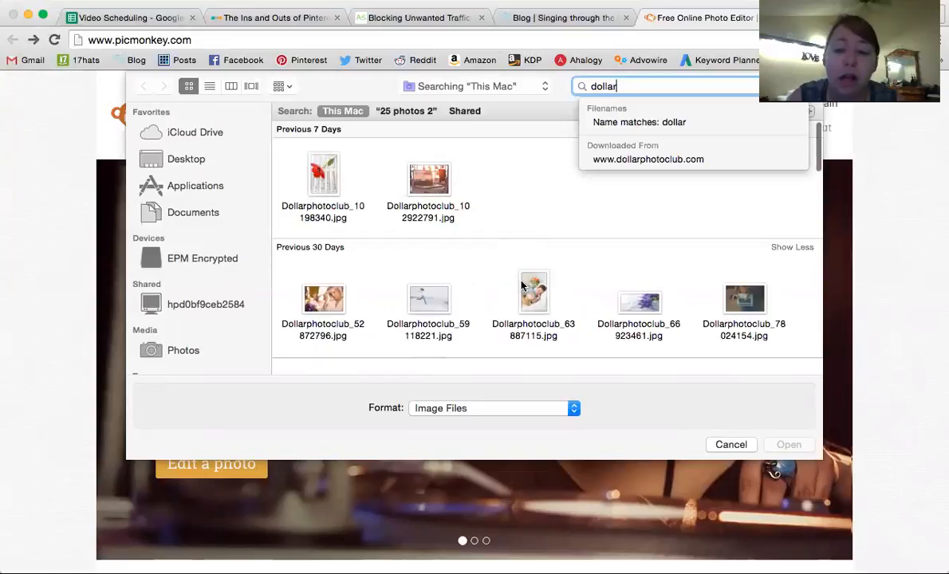
scroll(523, 286, down, 5)
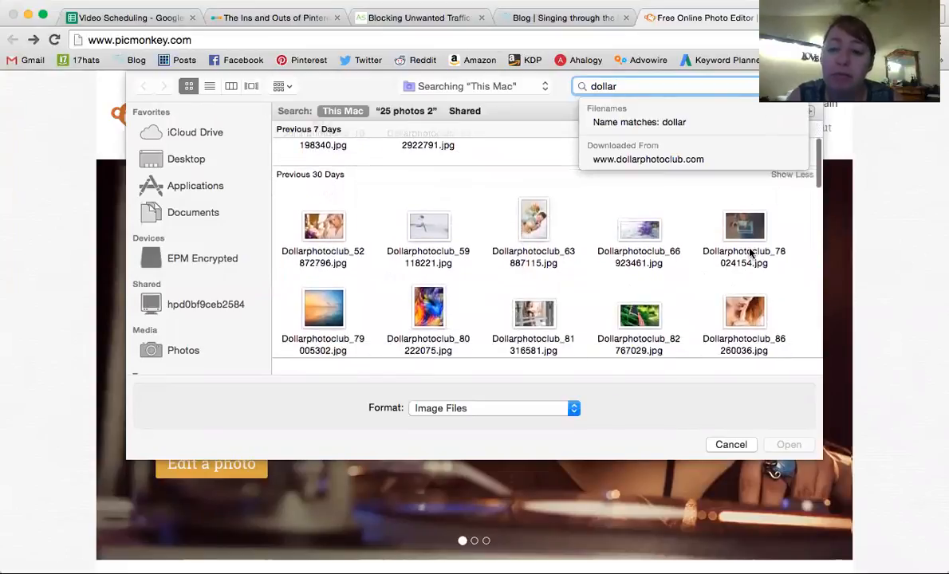
click(748, 230)
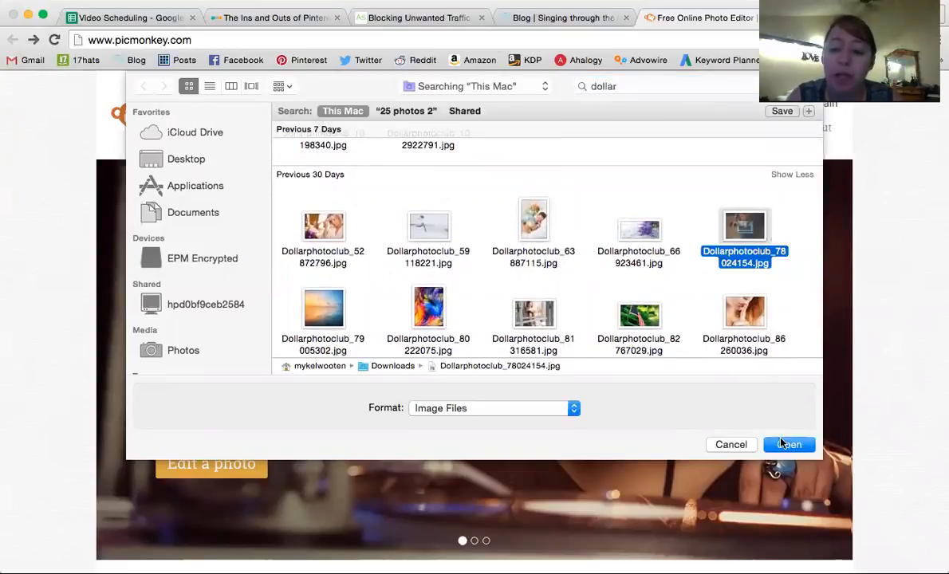
click(785, 444)
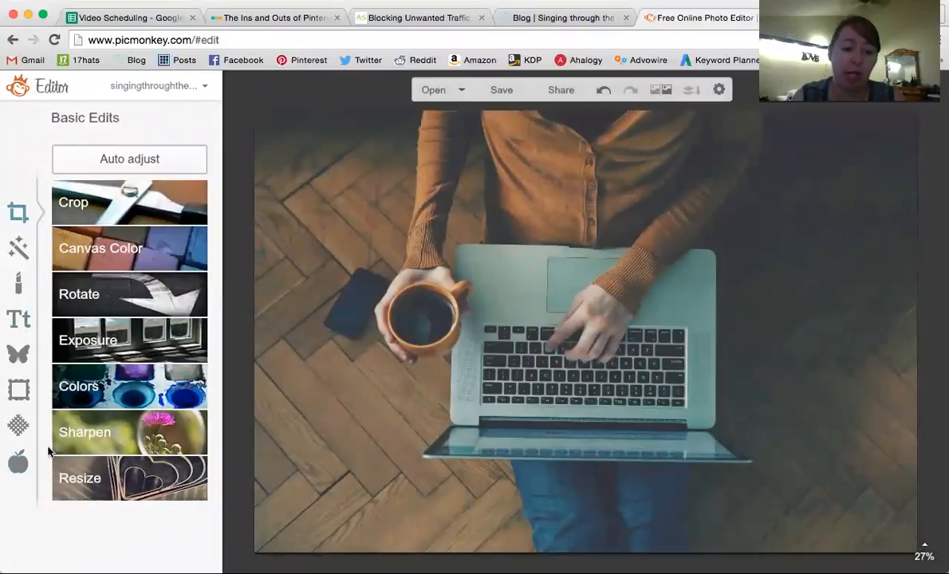
Step: Brush the Eye Brighten touch-up over the laptop photo with brush size 550 and Lighten 13%
click(17, 283)
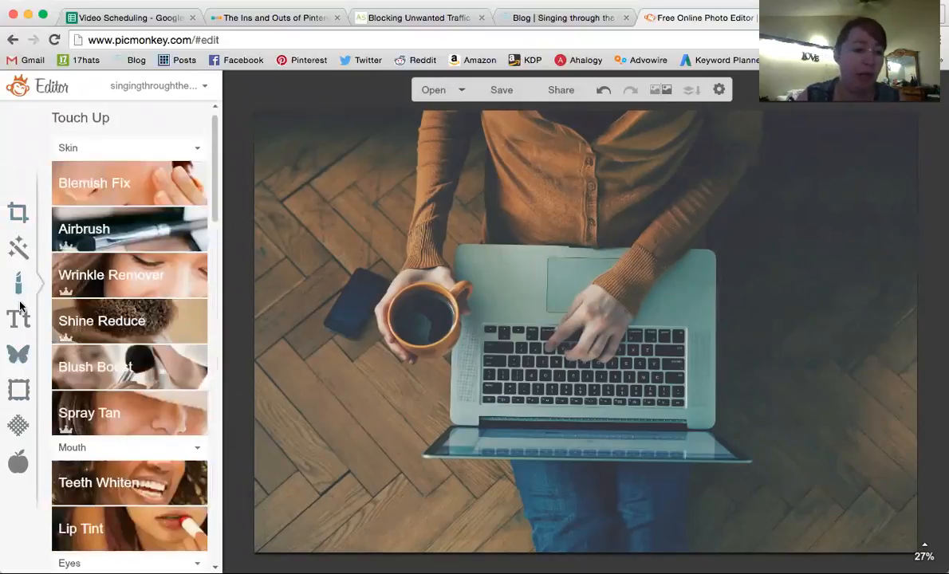
scroll(212, 266, down, 1)
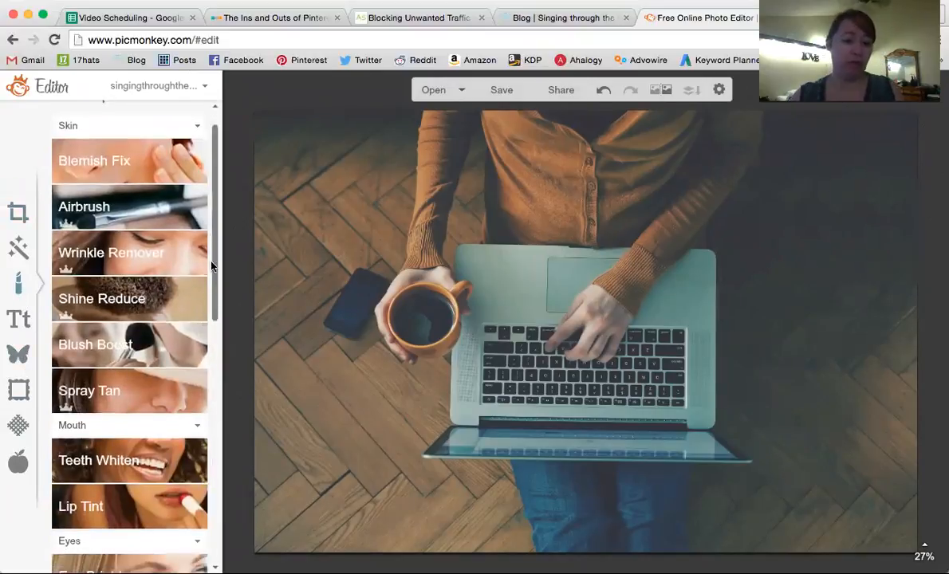
scroll(212, 265, down, 5)
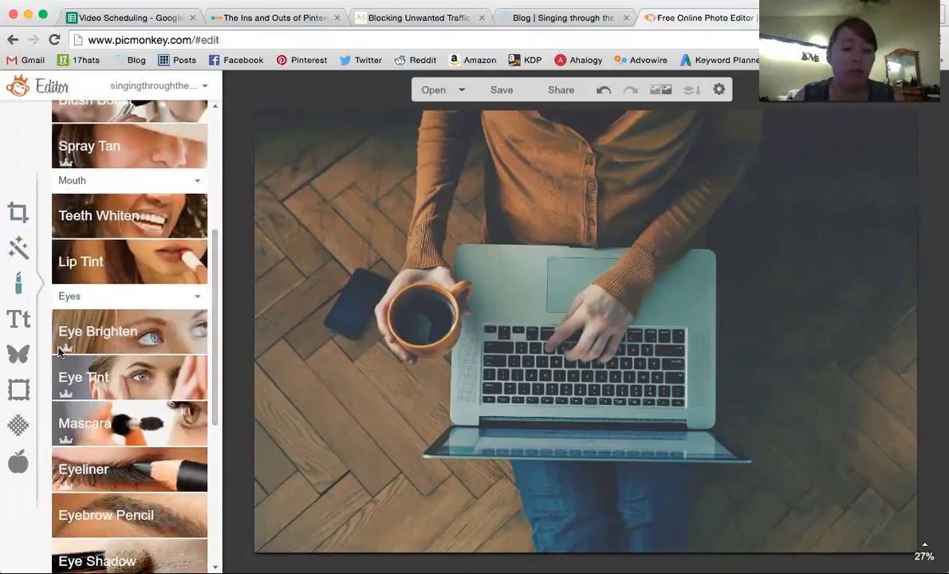
click(144, 331)
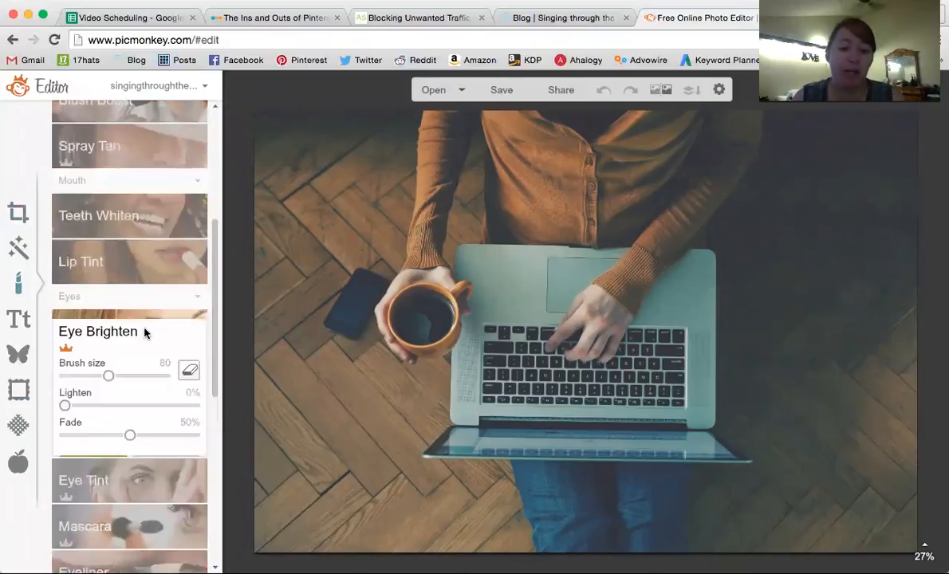
click(167, 376)
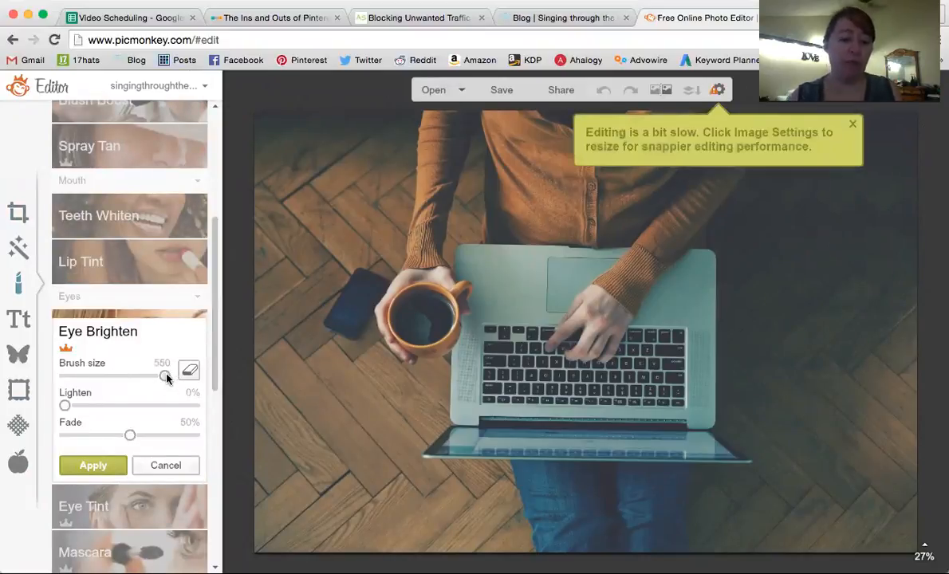
click(82, 405)
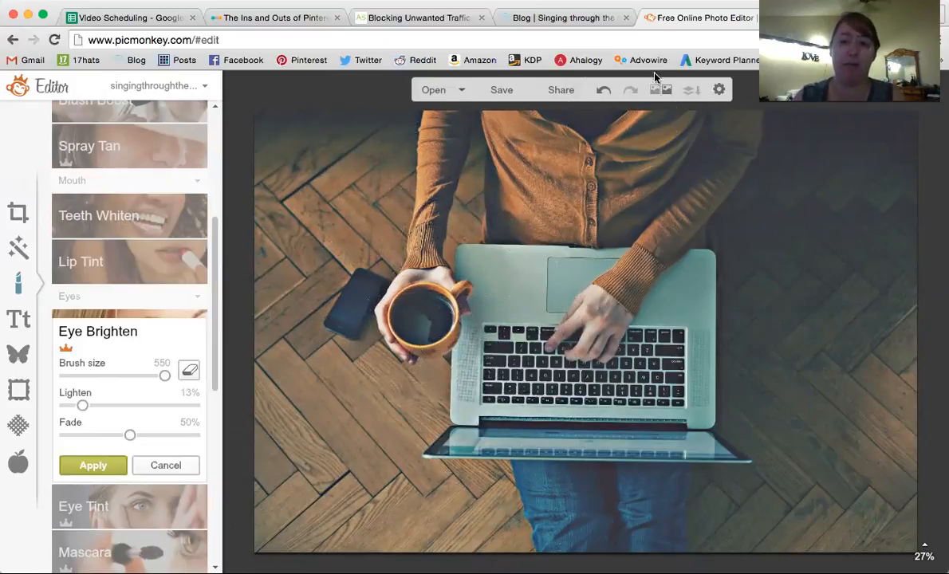
Step: Undo and redo the brightening strokes to compare the laptop photo without and with them, and apply the Eye Brighten effect
click(609, 92)
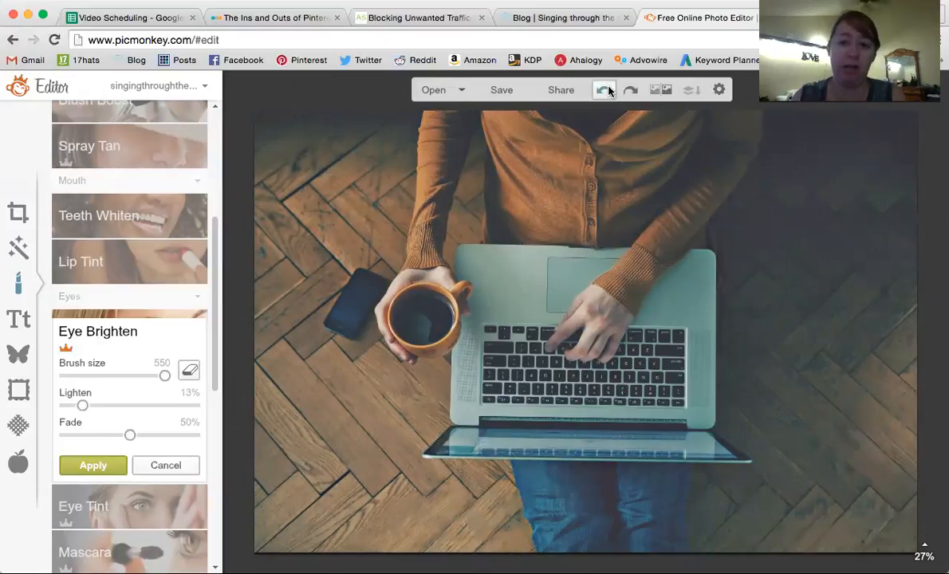
click(631, 91)
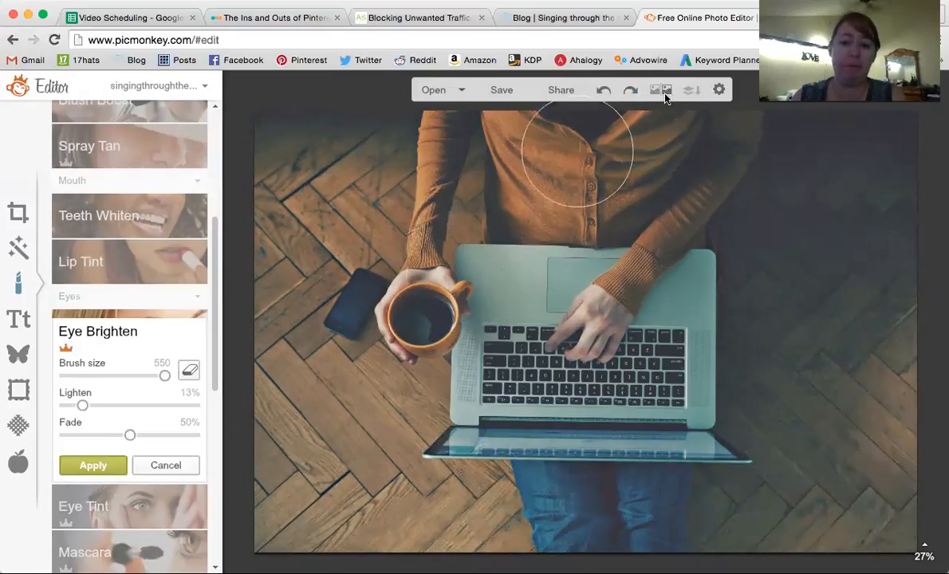
click(636, 92)
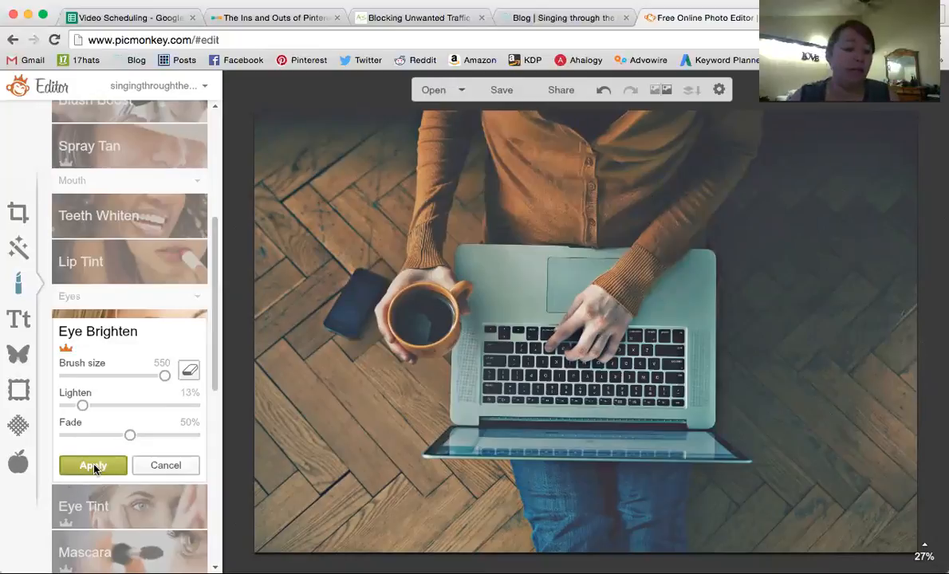
click(166, 465)
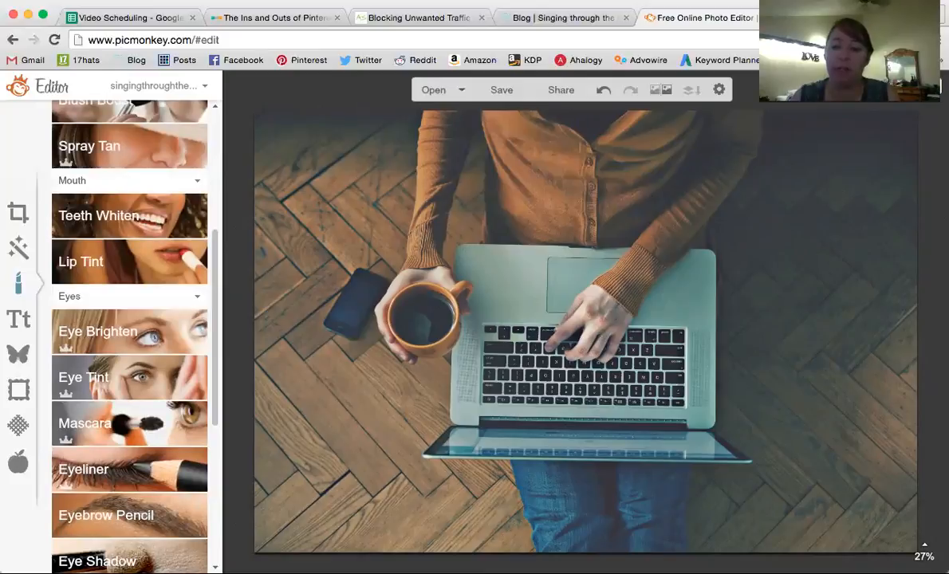
Step: Close the laptop photo and open Dollarphotoclub_37680232.jpg for editing, finding it by searching for "dollar"
click(918, 86)
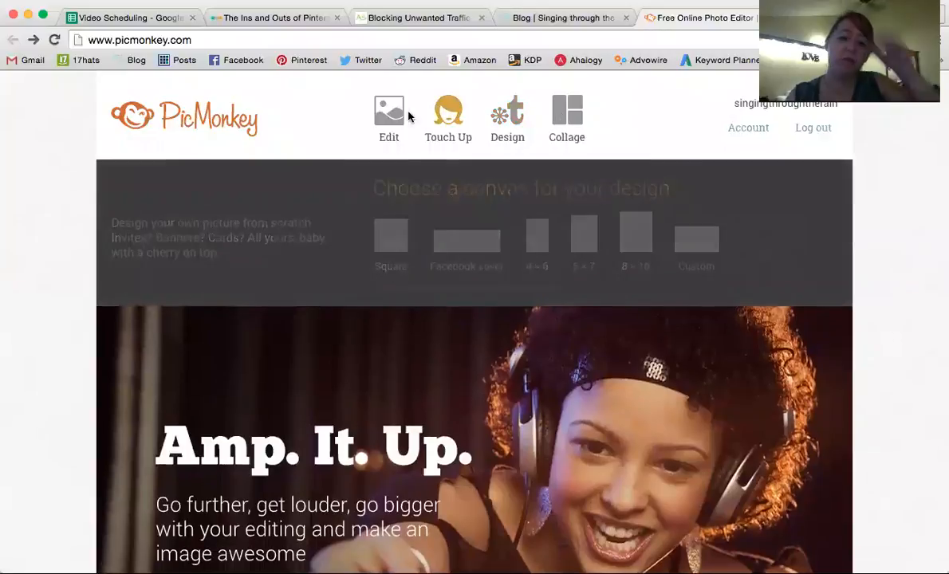
click(394, 114)
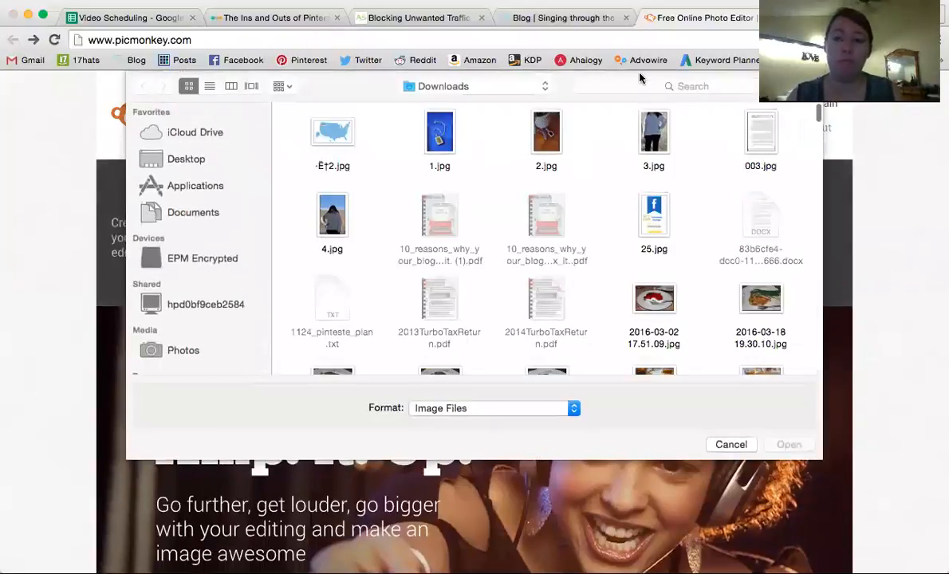
click(642, 88)
text(dollar)
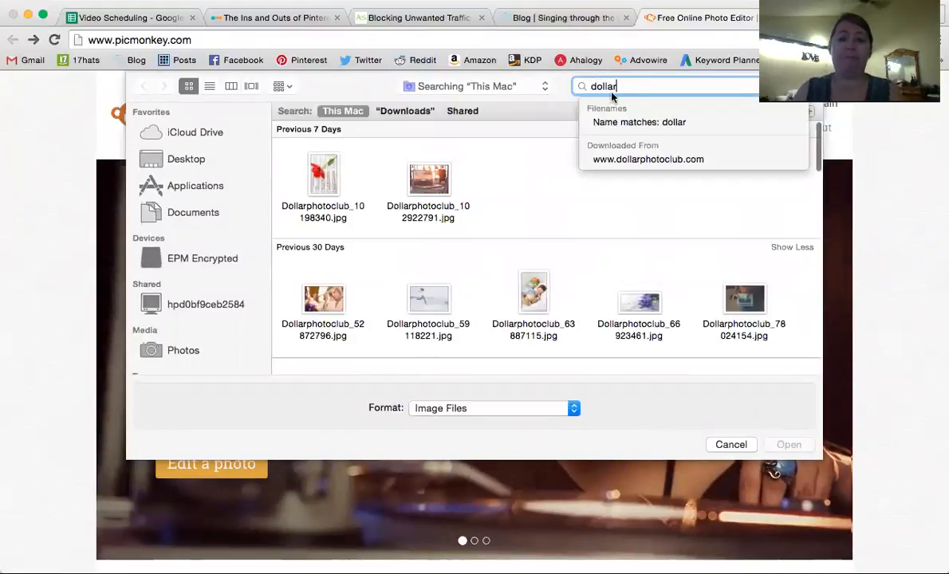
scroll(508, 195, down, 15)
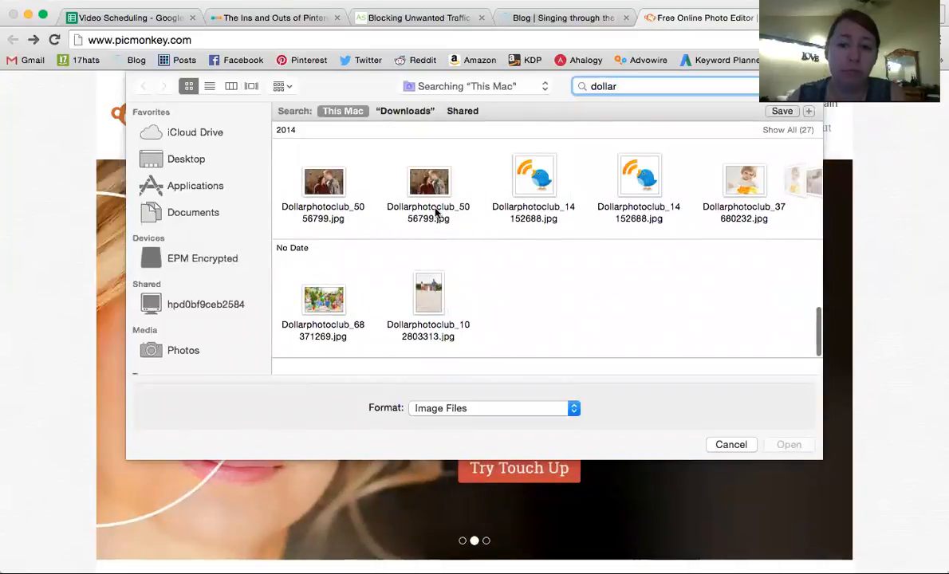
click(744, 209)
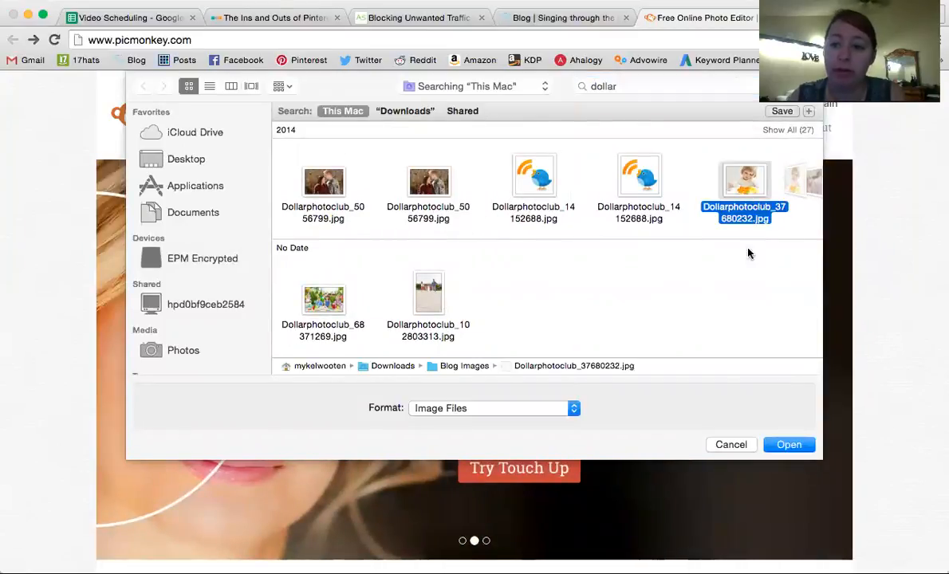
click(786, 445)
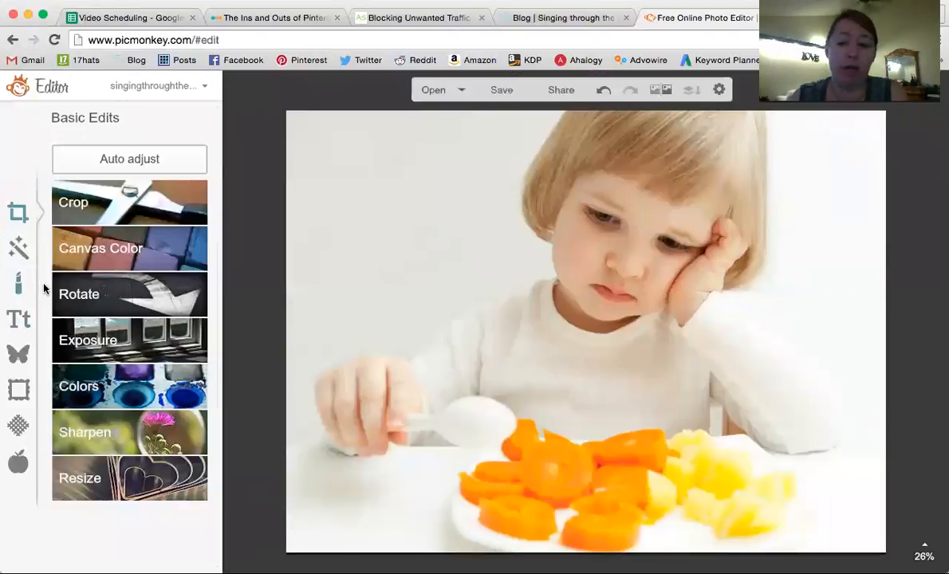
Step: Brush Eye Brighten over the child photo with brush size 550 and Lighten 12%, raise Lighten slightly and apply the effect
click(19, 283)
scroll(128, 319, down, 5)
click(133, 329)
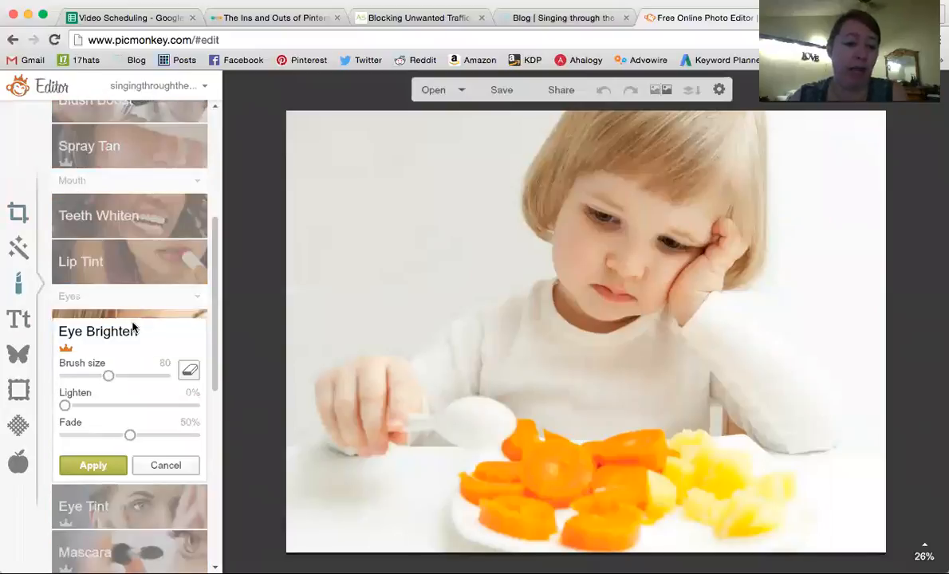
click(168, 375)
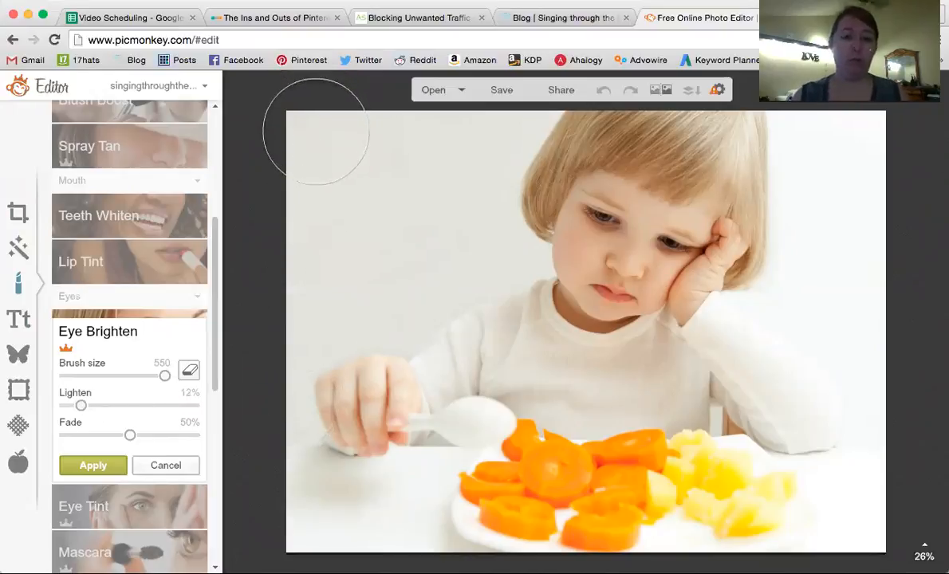
drag(552, 144, 520, 177)
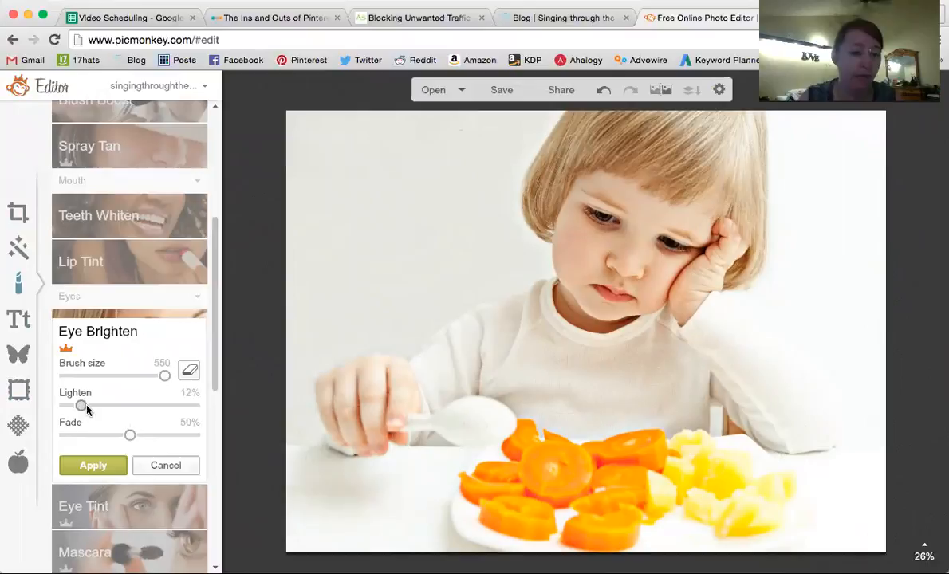
drag(86, 404, 90, 406)
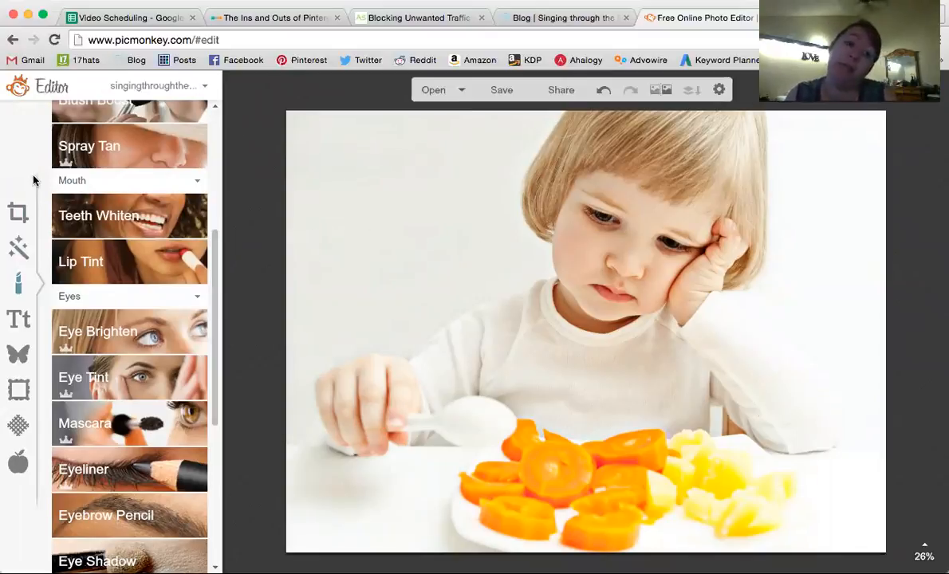
Step: Try cropping the child photo to a full-height portrait around the face and the plate, and undo that crop
click(10, 211)
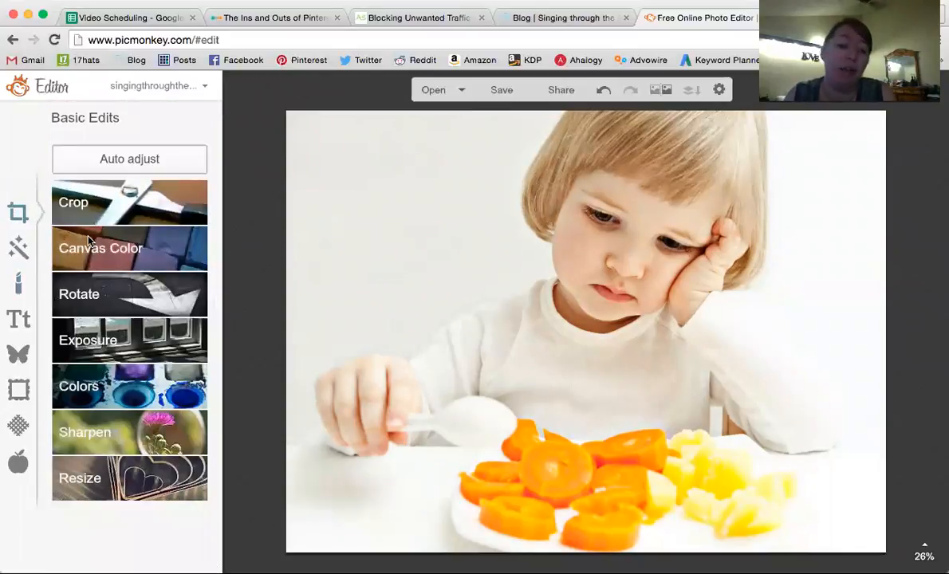
click(83, 200)
drag(627, 359, 645, 264)
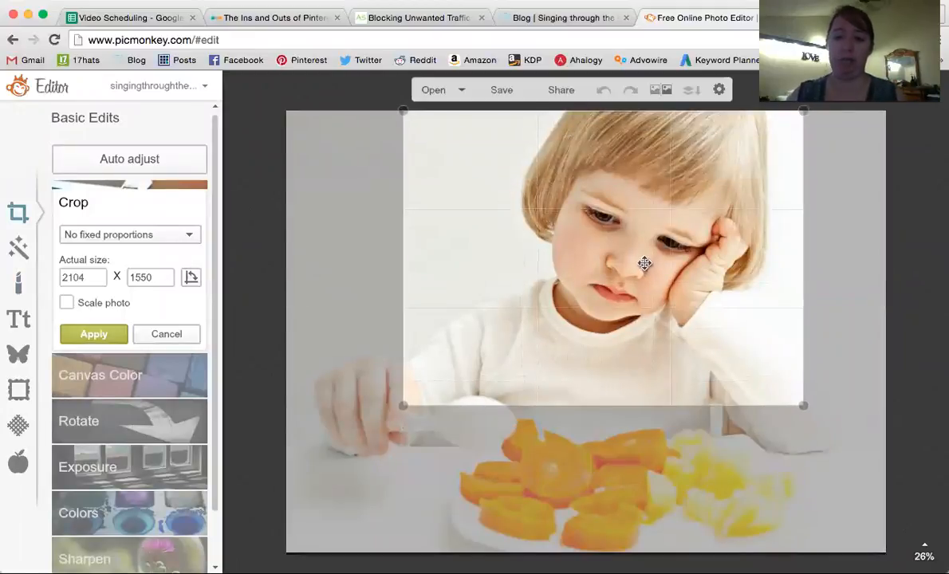
drag(803, 275, 781, 274)
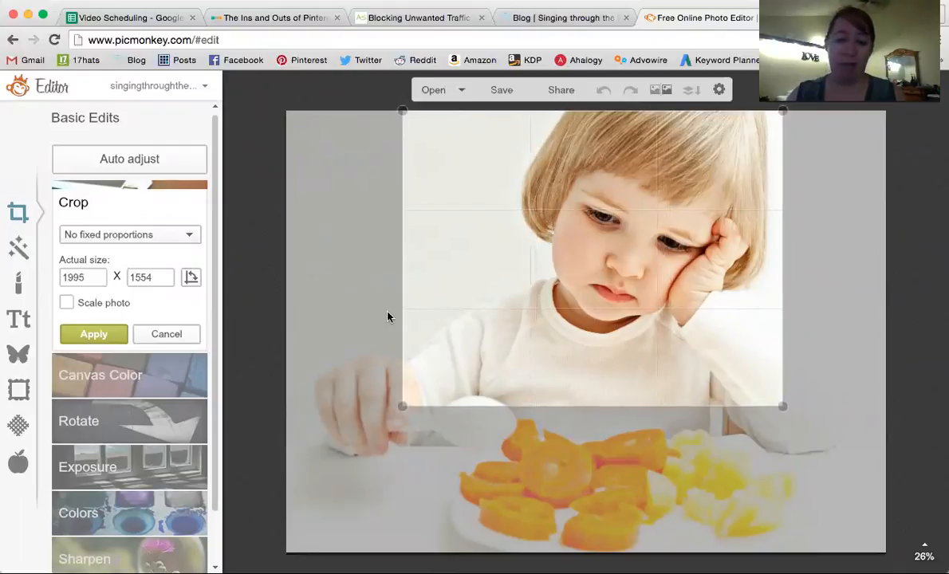
drag(401, 317, 439, 325)
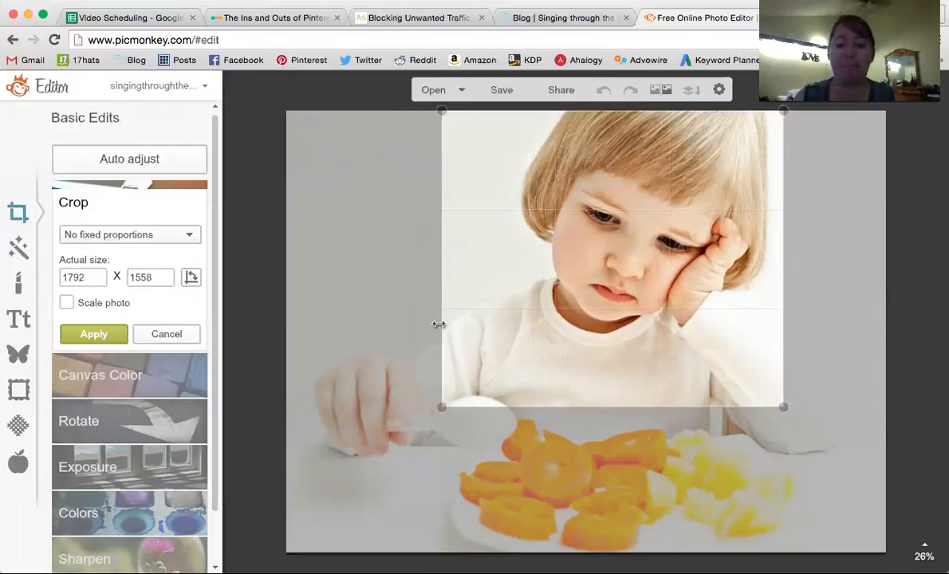
drag(682, 409, 682, 552)
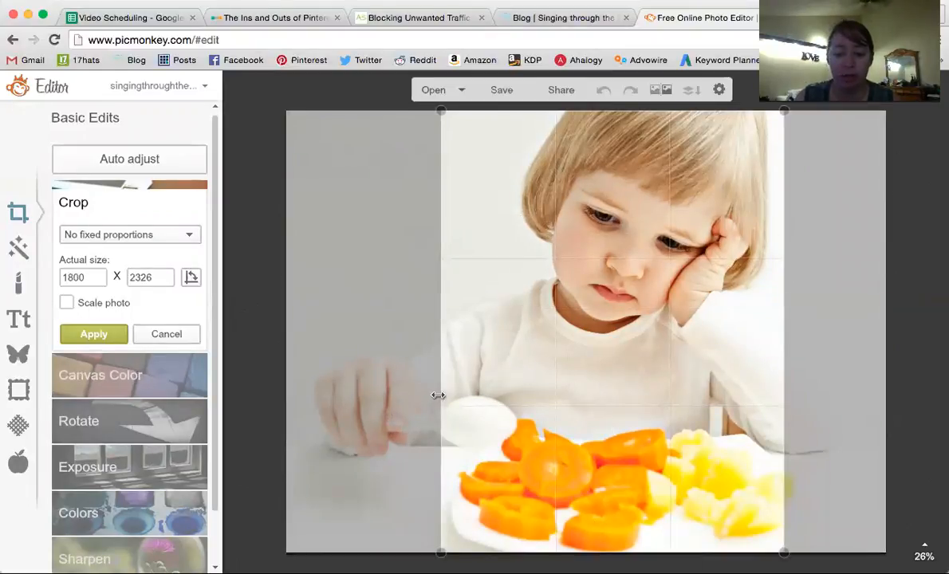
drag(439, 393, 461, 395)
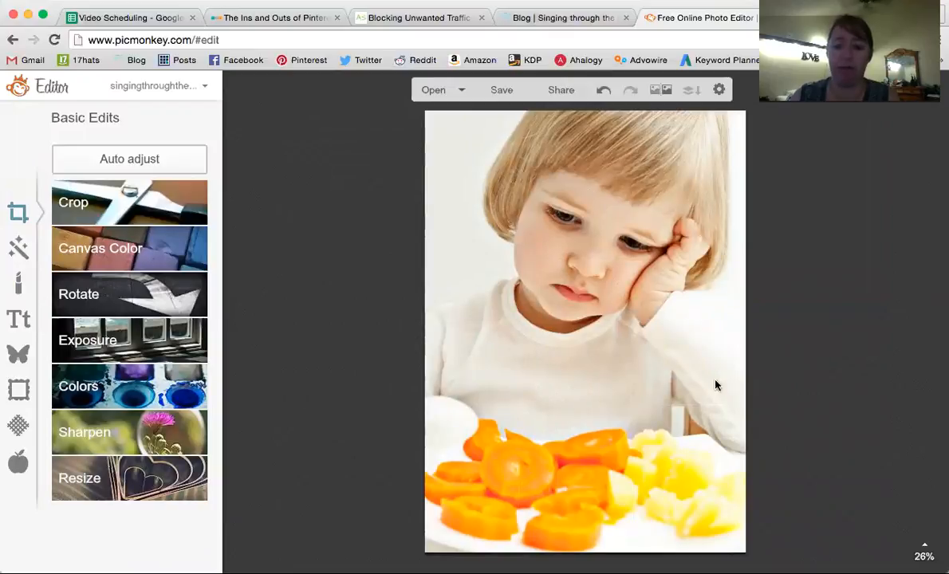
click(603, 90)
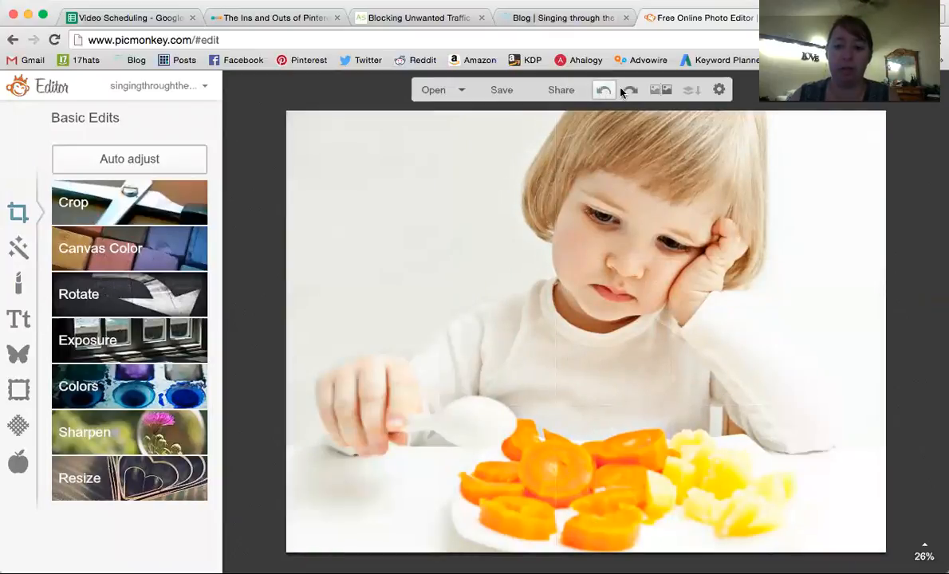
Step: Crop the child photo to a 1725 x 2326 portrait that includes the spoon and cuts into the leaning arm
click(111, 202)
drag(606, 311, 557, 218)
drag(336, 286, 415, 292)
drag(631, 415, 629, 558)
drag(619, 417, 599, 414)
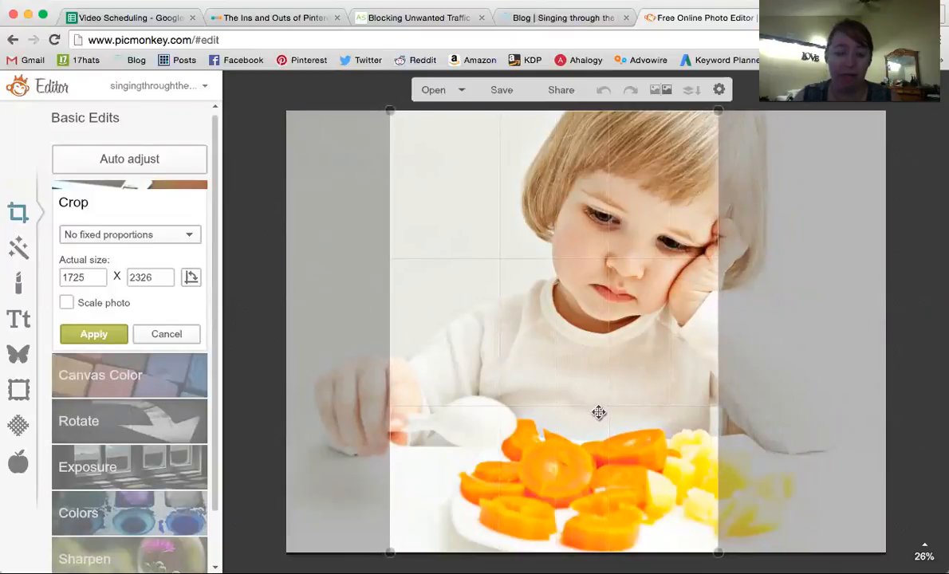
click(114, 336)
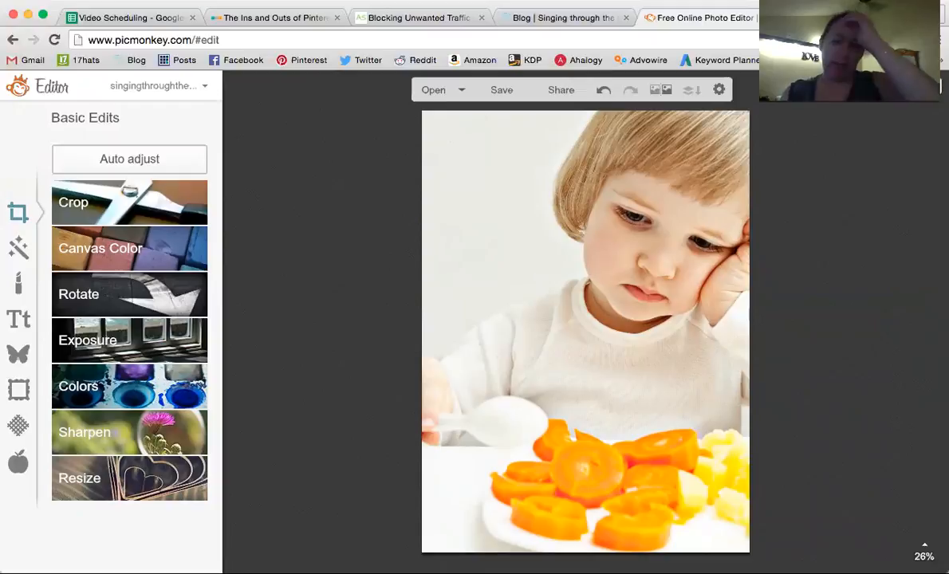
Step: Discard the child photo's unsaved changes and start a new design on a square canvas
click(927, 87)
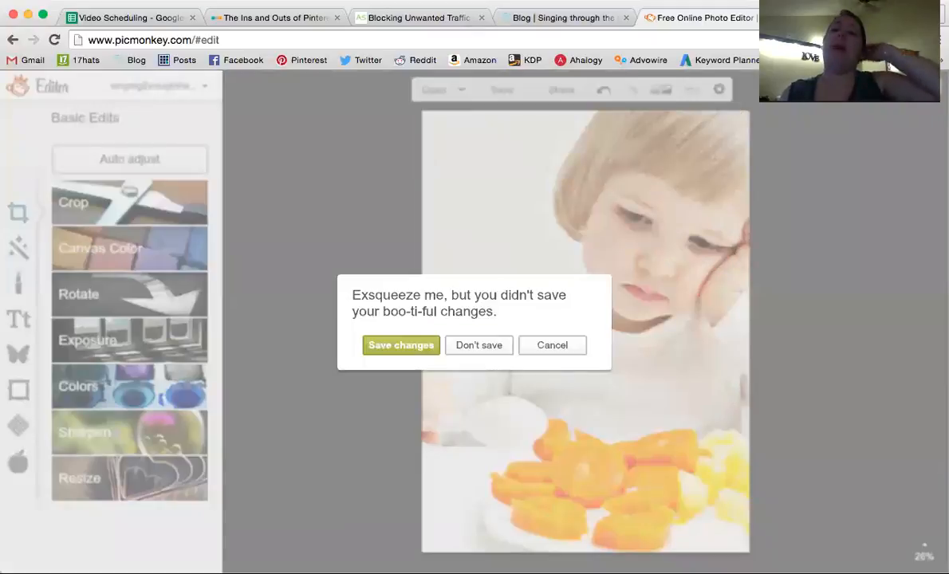
click(485, 344)
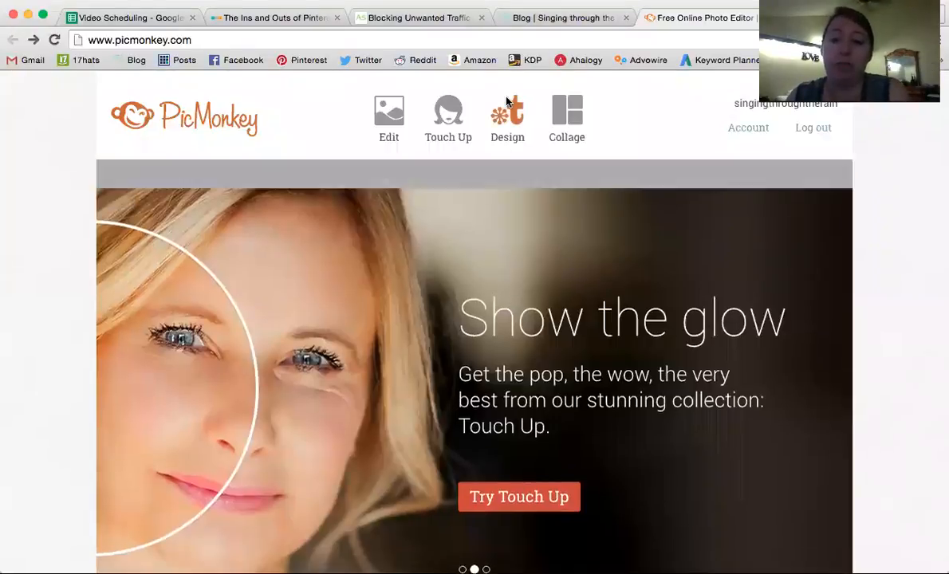
mouse_move(513, 123)
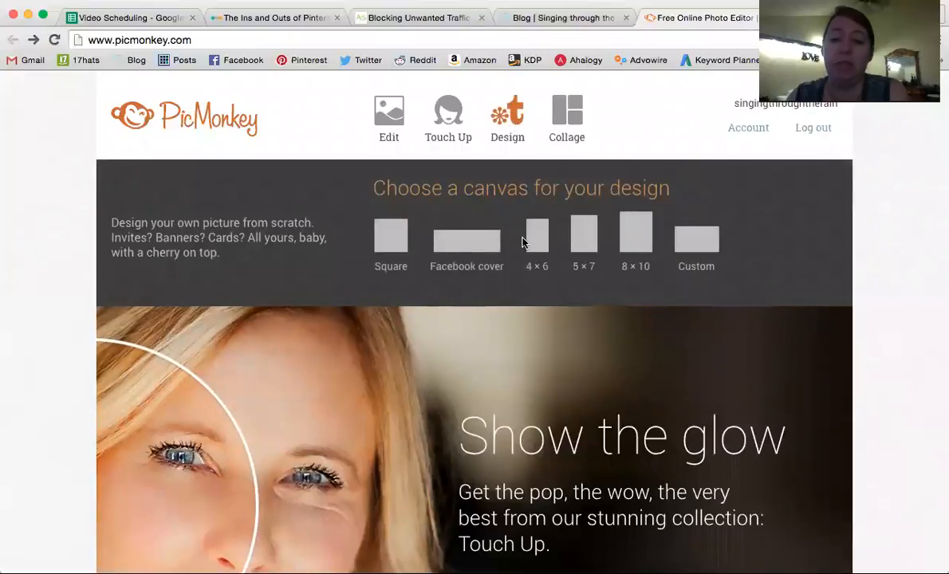
click(396, 247)
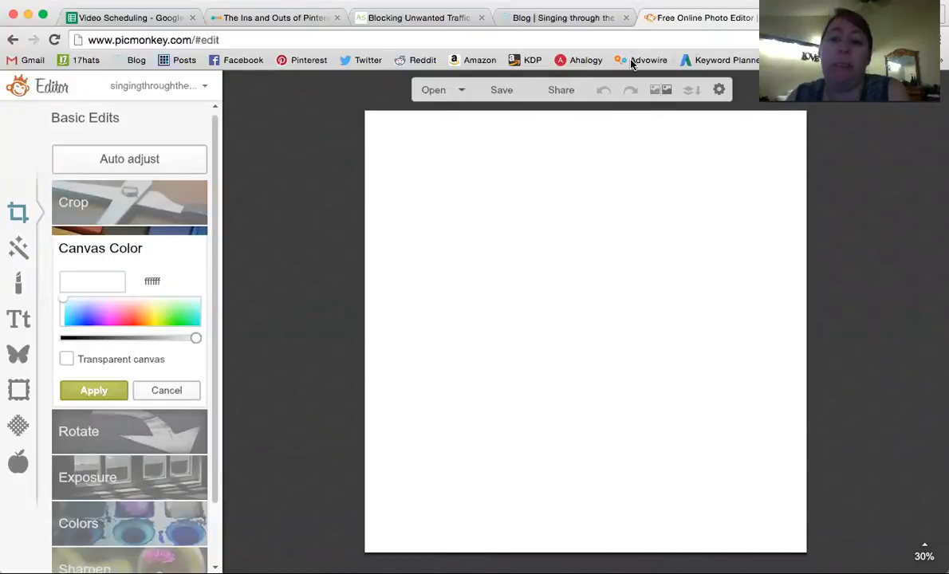
Step: Open the Pinterest profile in a new browser tab and close the Blog tab
key(super+t)
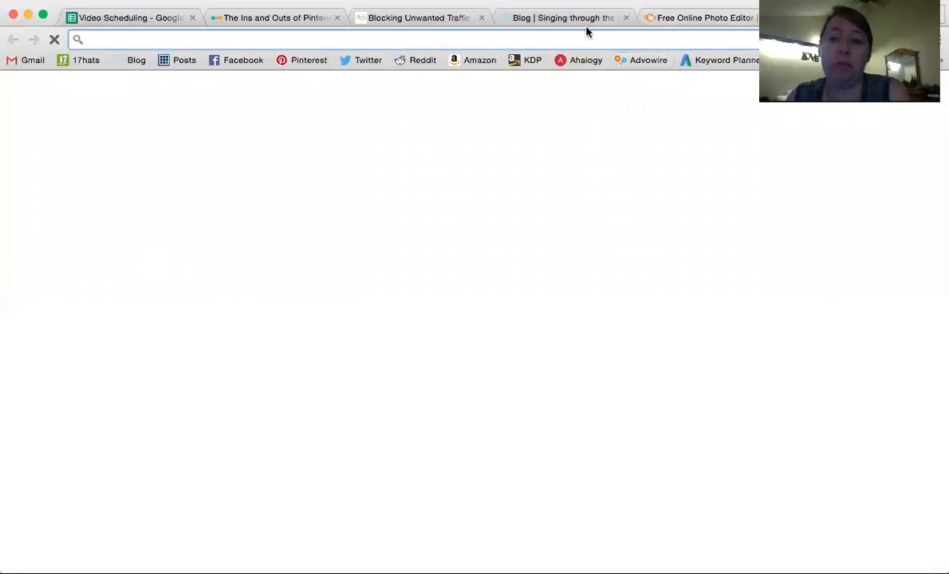
click(296, 64)
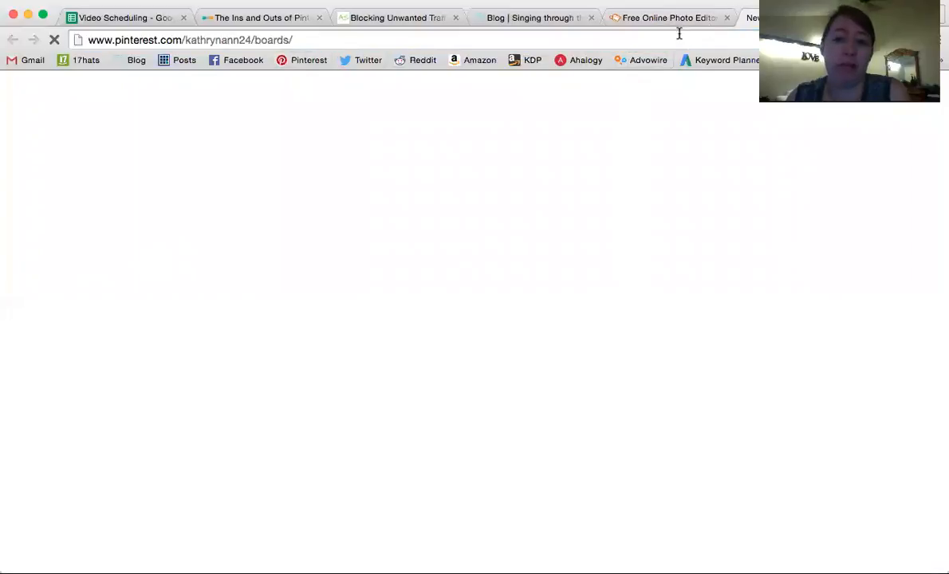
click(591, 18)
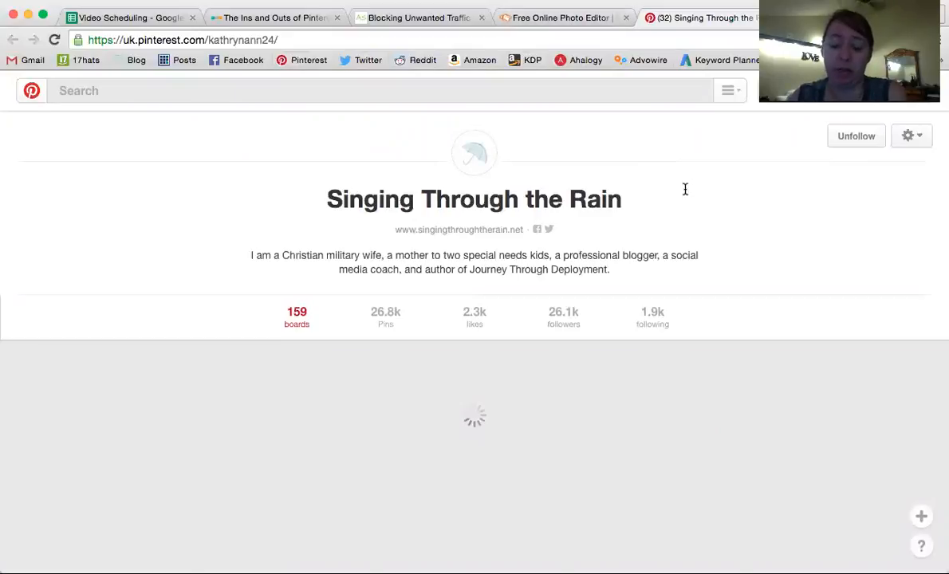
Step: Find the Color Schemes board among the Singing Through the Rain boards and open it
scroll(685, 189, down, 5)
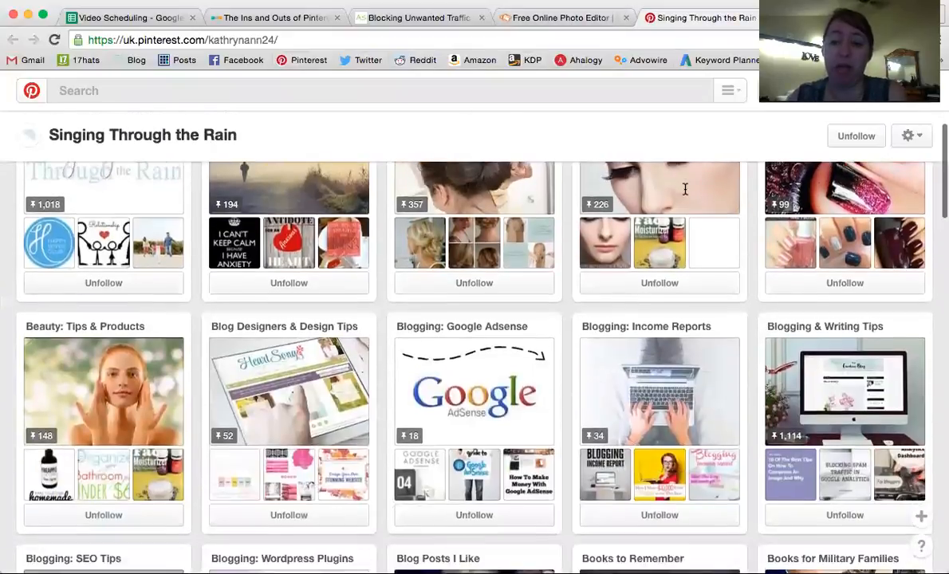
scroll(684, 189, down, 3)
scroll(684, 189, down, 4)
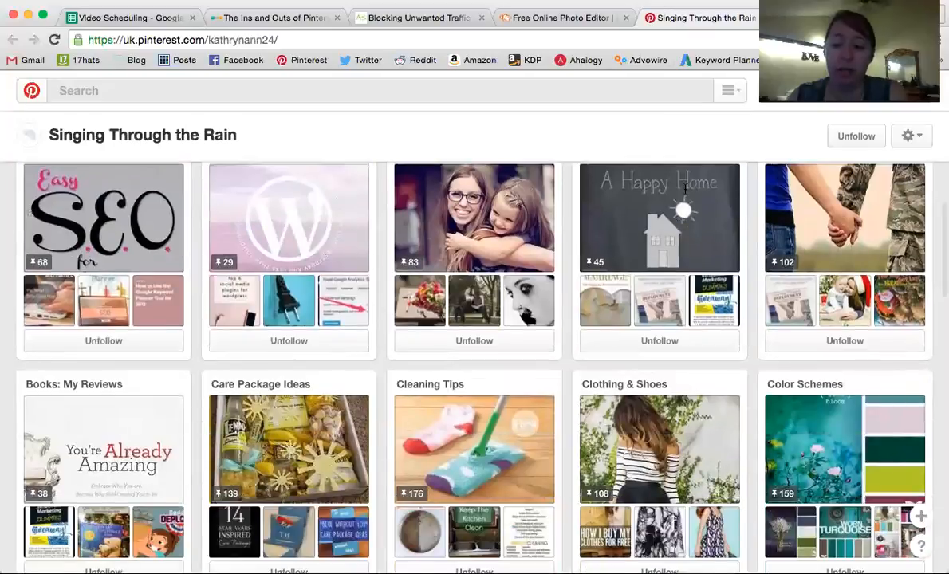
scroll(684, 189, down, 3)
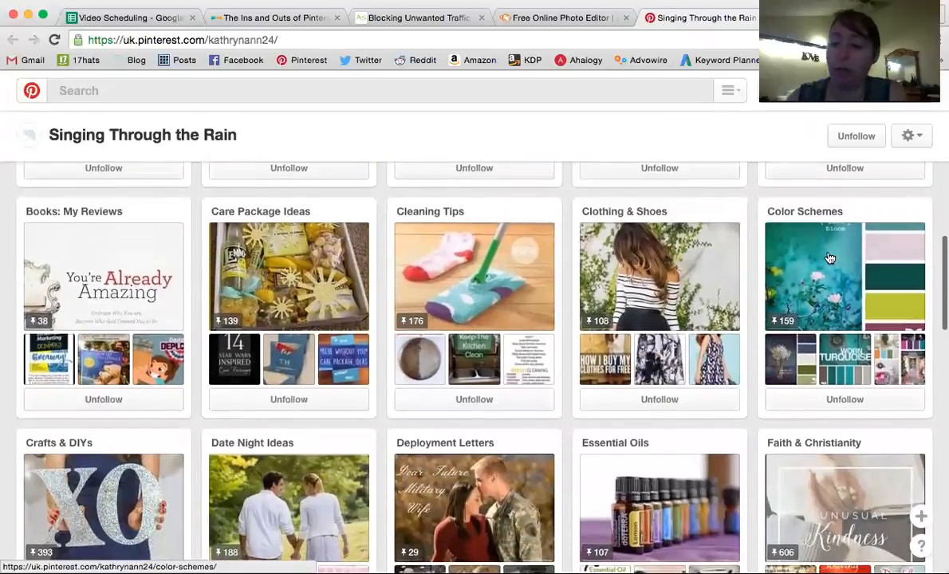
click(829, 258)
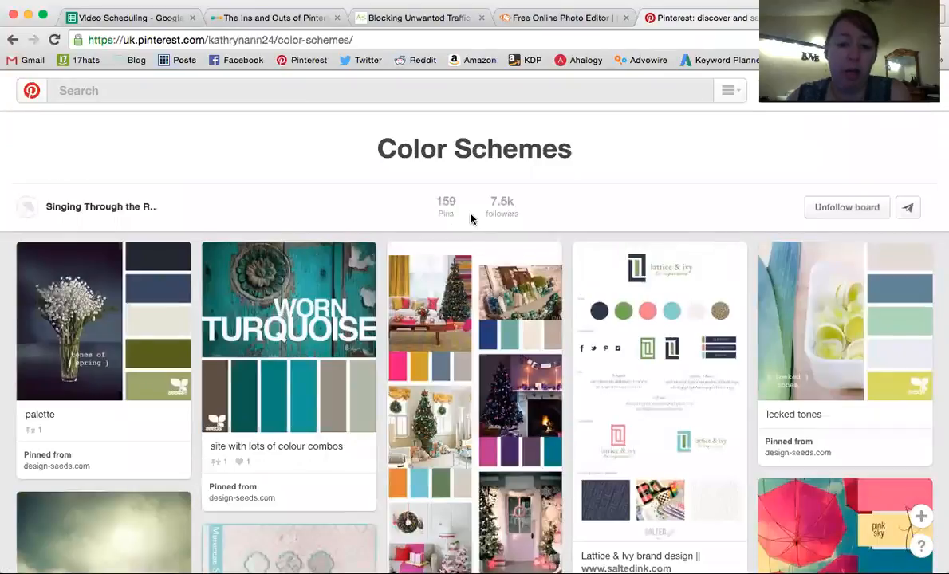
Step: Browse the Color Schemes board's palettes and open the white anemone "flora hues" pin
scroll(470, 219, down, 1)
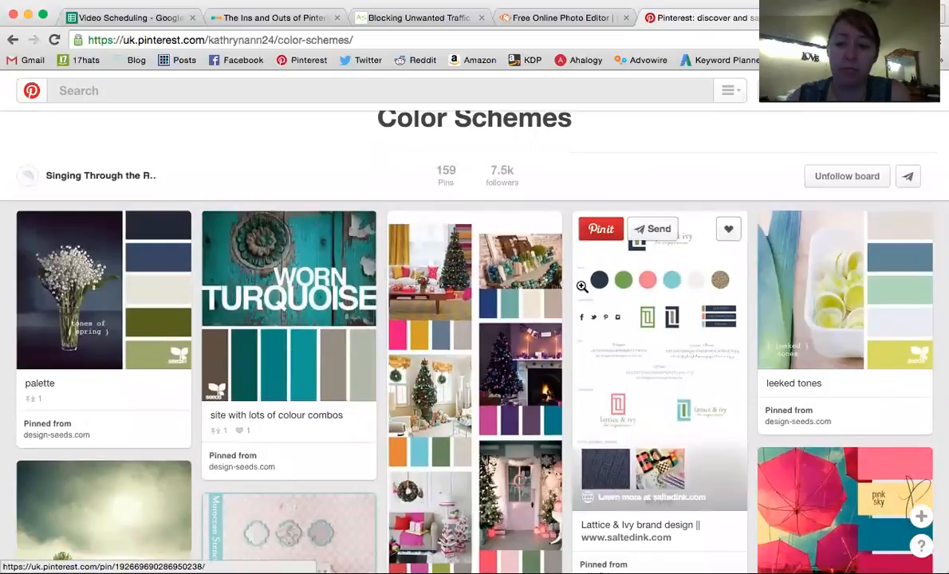
scroll(582, 283, down, 5)
scroll(582, 287, down, 10)
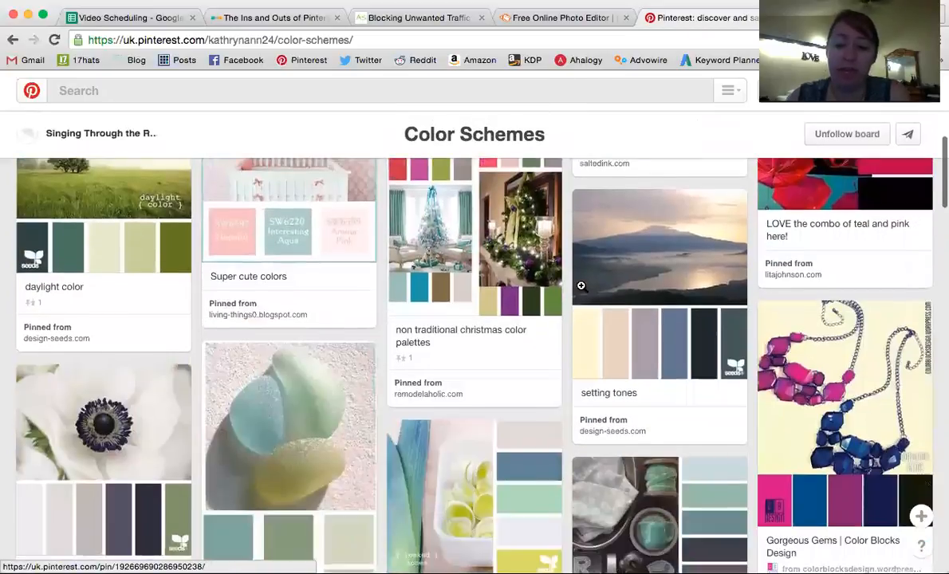
scroll(582, 289, down, 6)
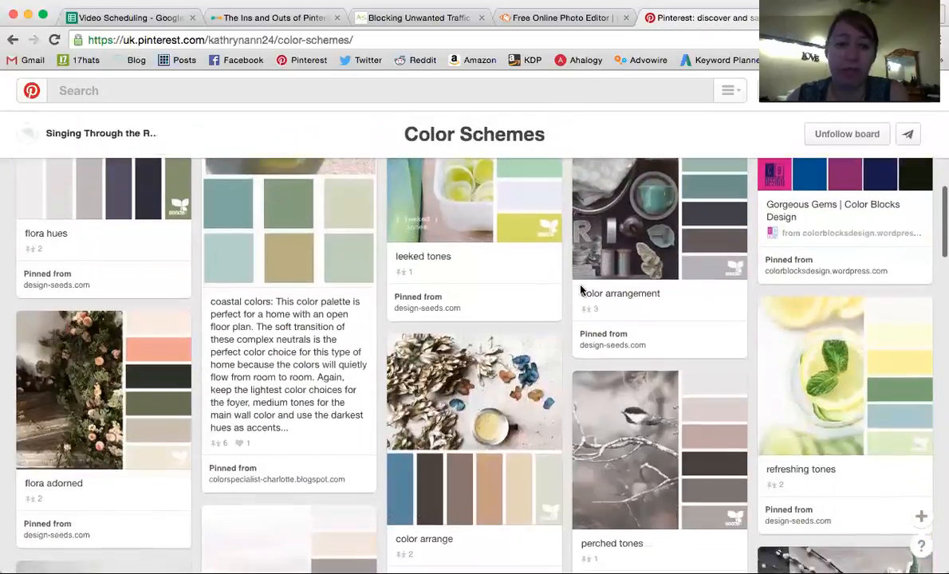
scroll(581, 288, up, 4)
scroll(558, 289, up, 3)
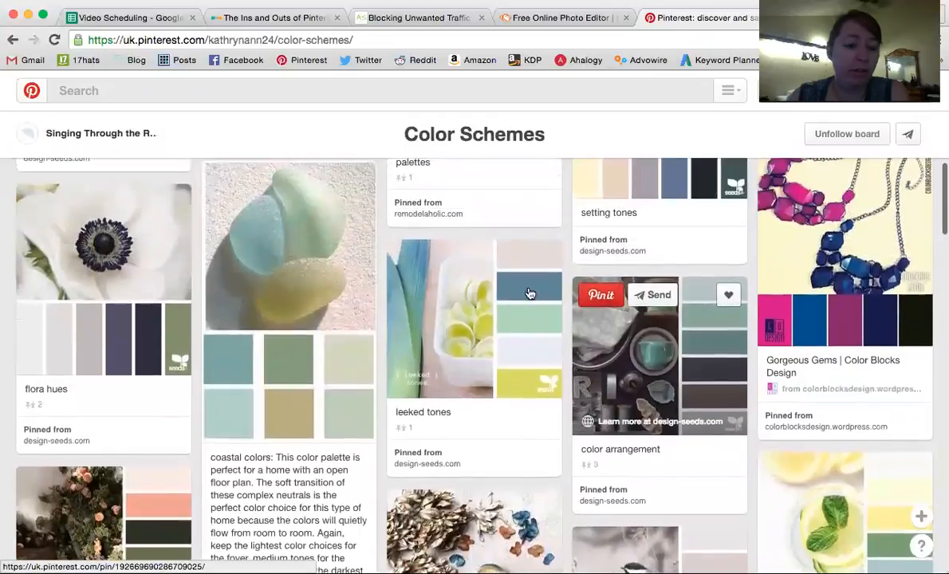
click(159, 269)
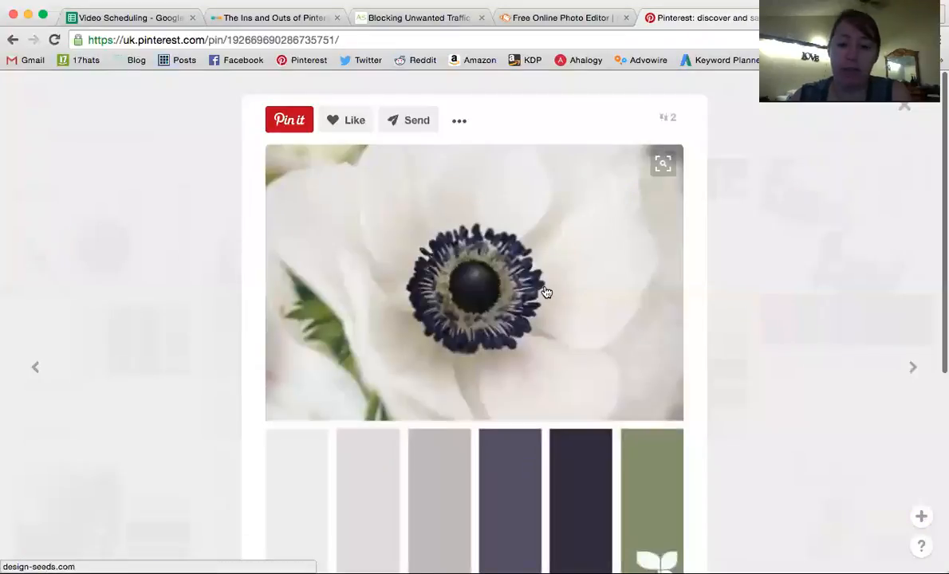
Step: Start saving the flower palette image, search this Mac for "color sche" and choose the Color Schemes folder as destination
right_click(495, 287)
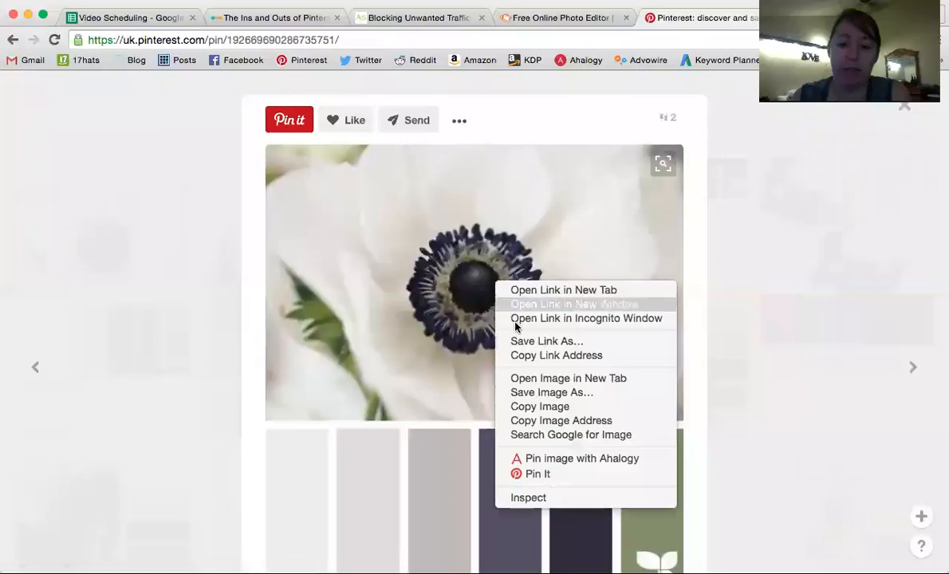
click(538, 393)
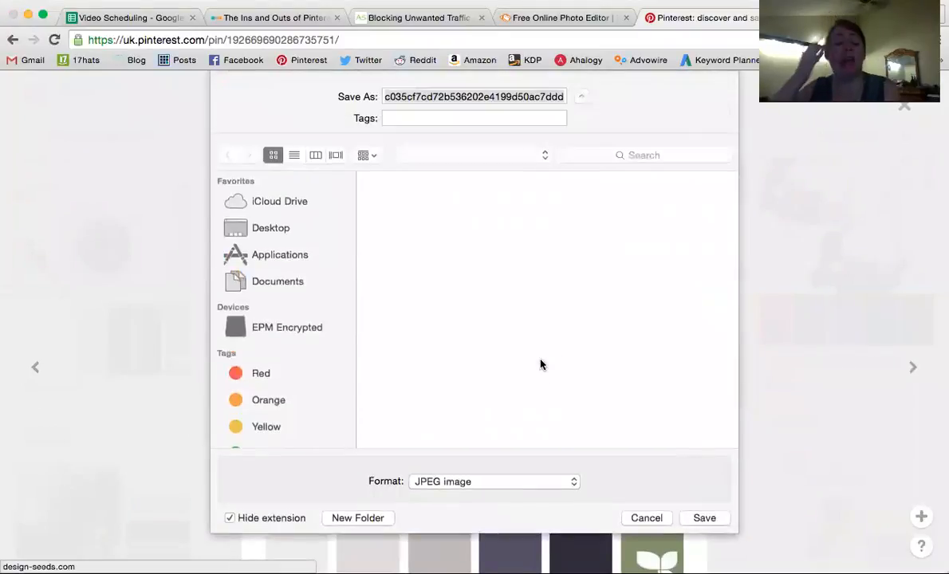
click(592, 155)
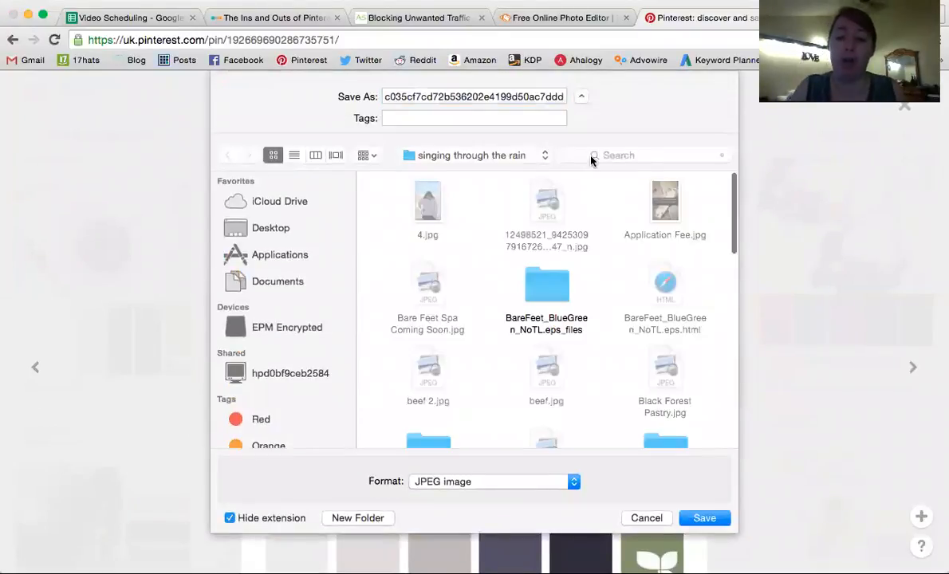
text(colo)
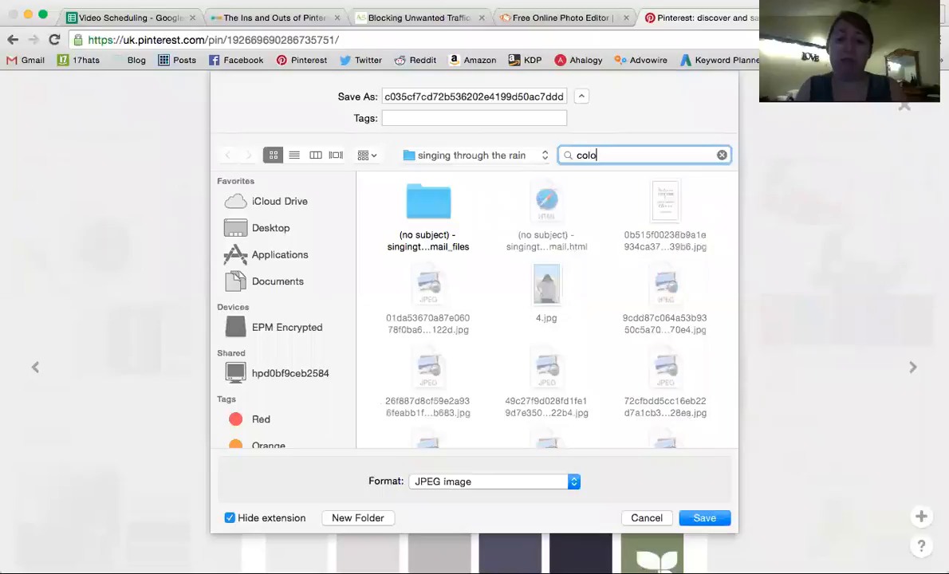
text(r)
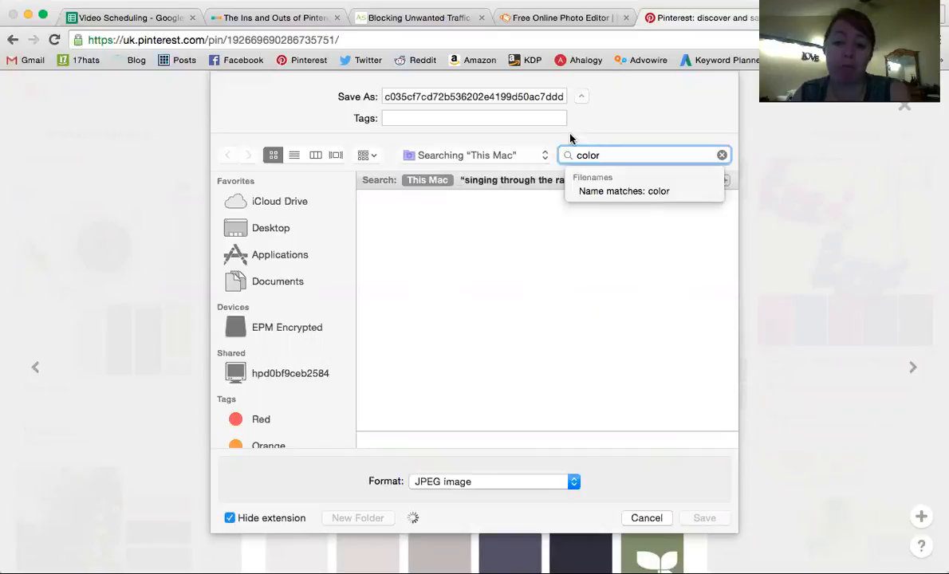
text( sche)
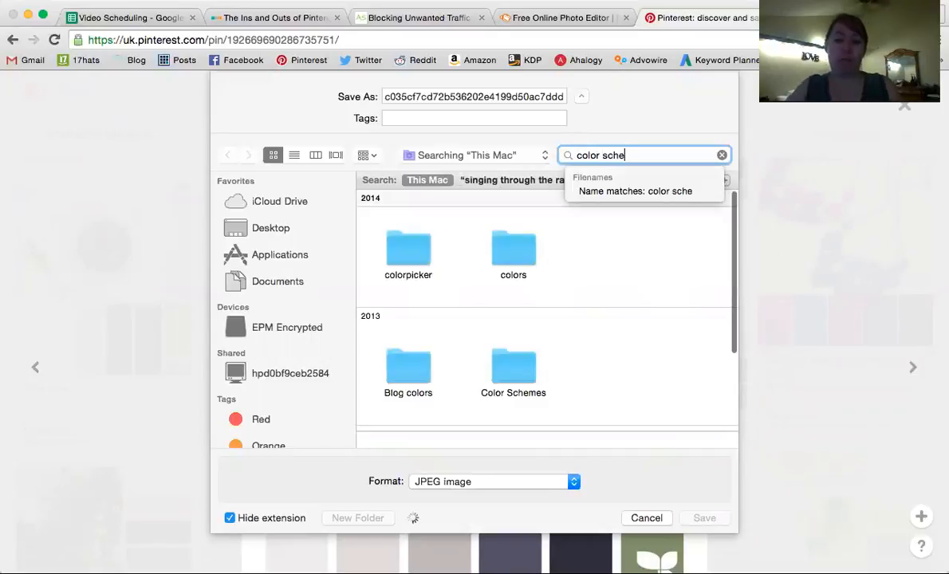
click(517, 386)
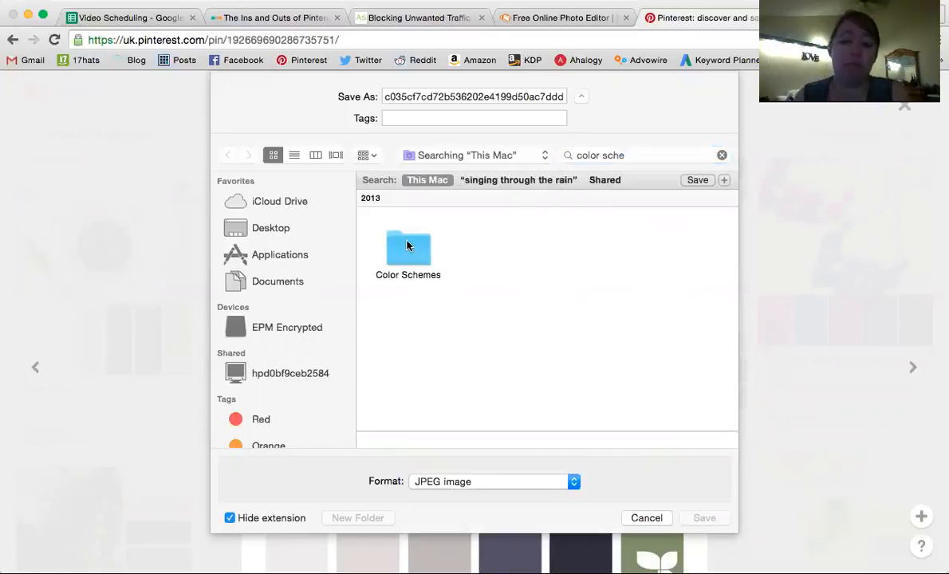
double_click(407, 246)
Step: Name the palette image "flower" and save it as a JPEG in the Color Schemes folder
double_click(511, 96)
text(flower)
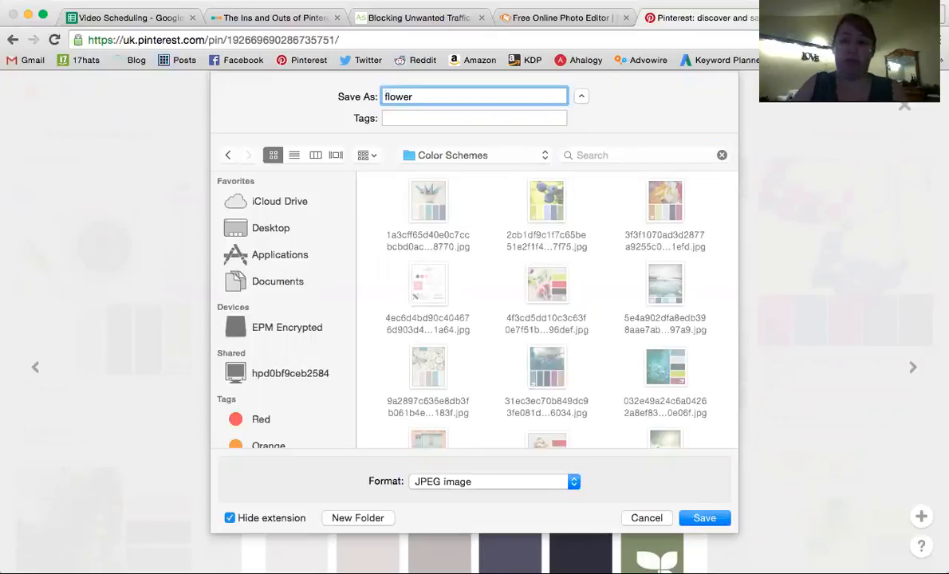
key(Return)
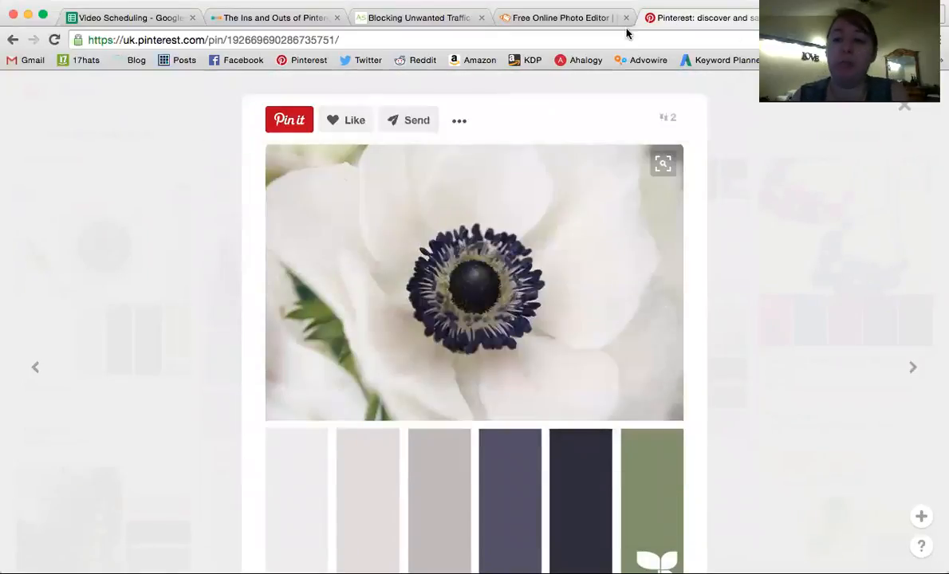
click(608, 40)
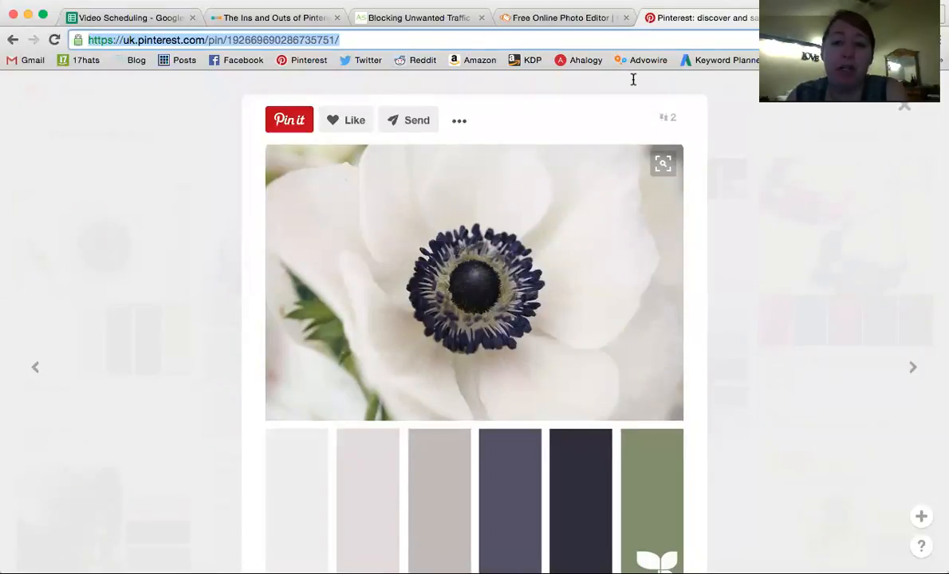
text(www.lunapic.cm)
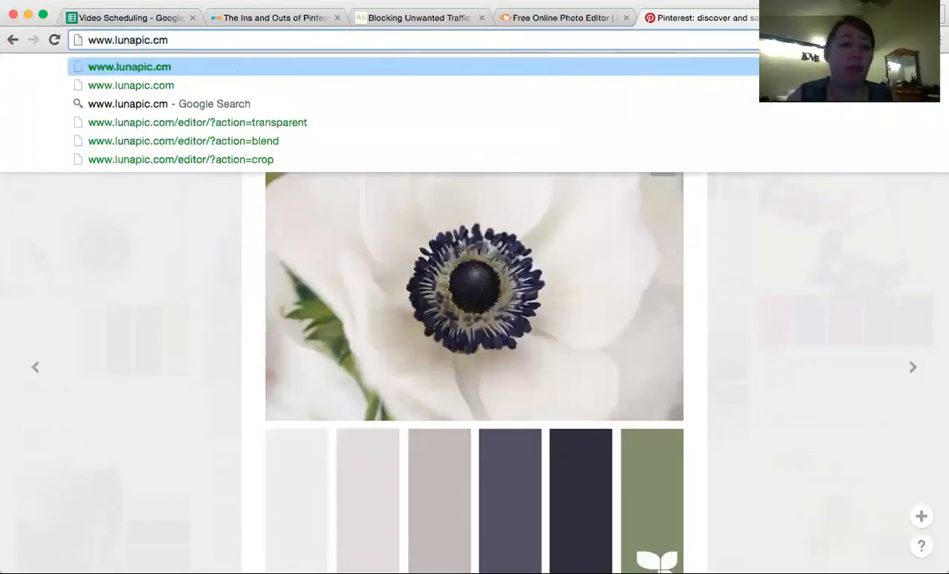
key(BackSpace)
text(om)
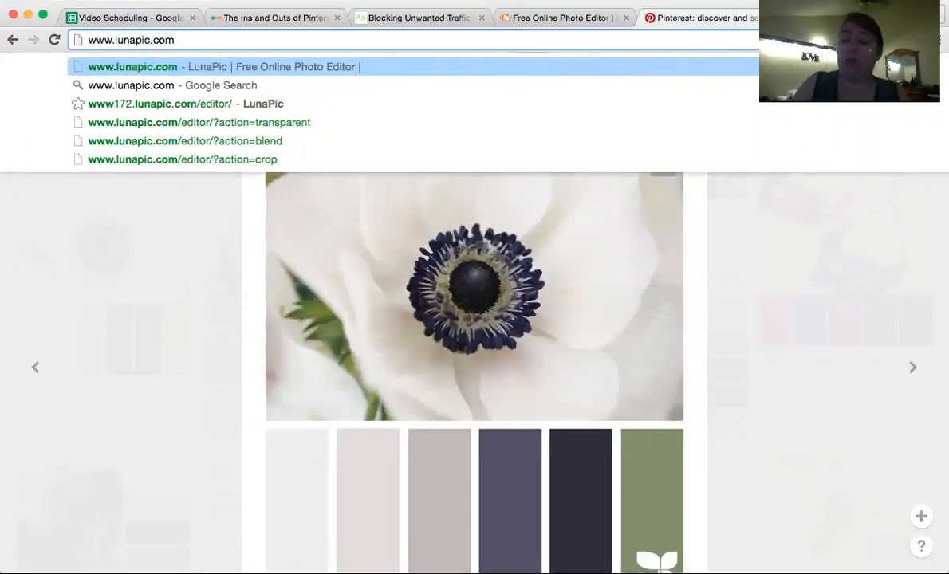
key(Return)
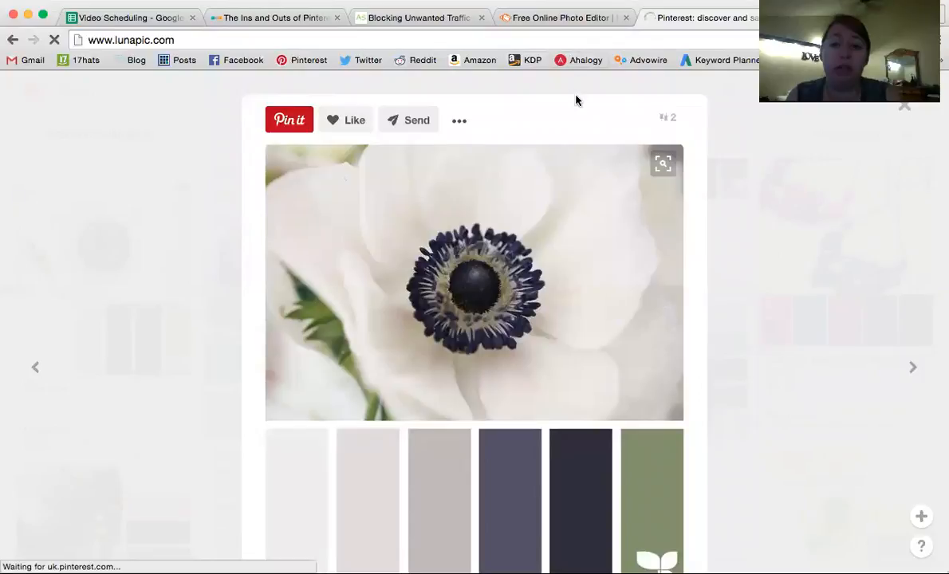
click(222, 38)
key(Return)
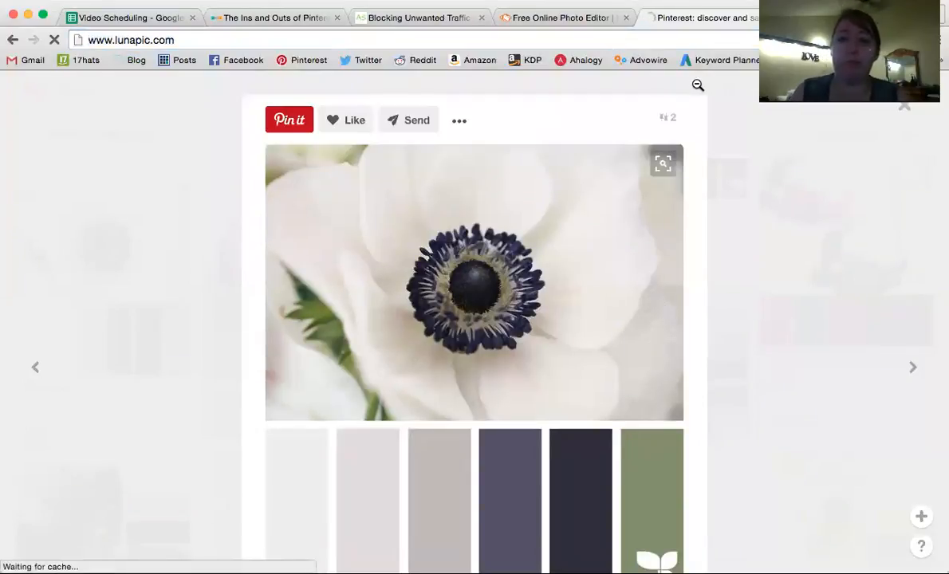
click(698, 85)
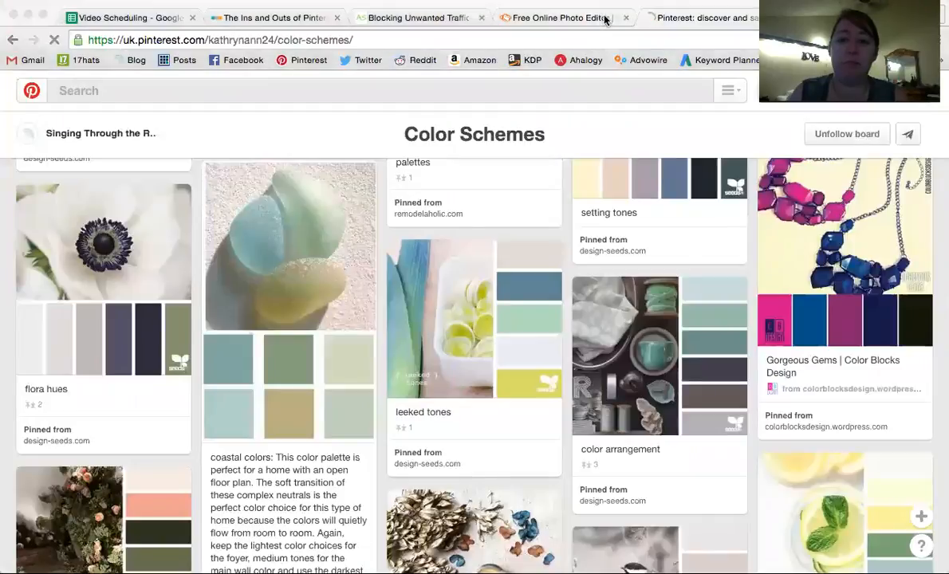
click(605, 20)
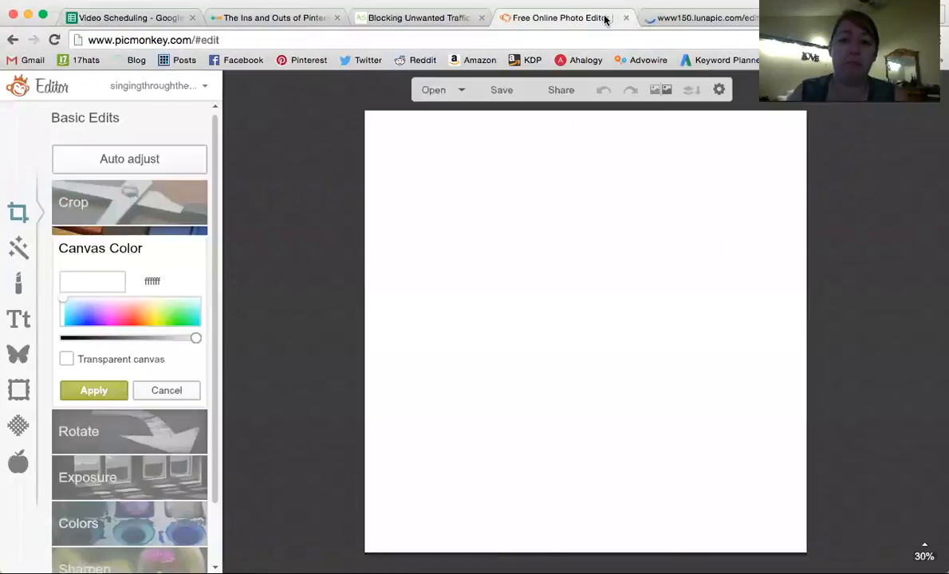
click(677, 17)
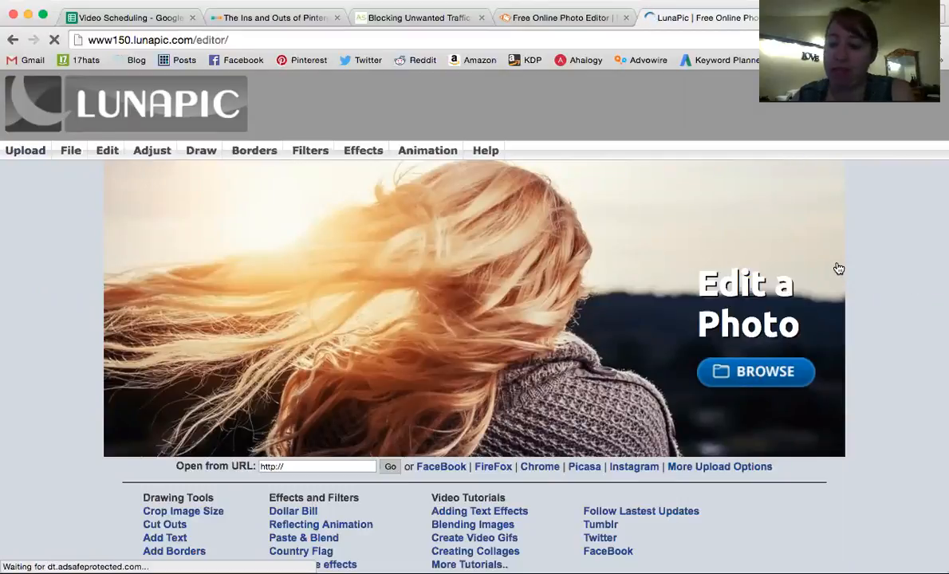
Step: Upload flower.jpg from the Color Schemes folder into the LunaPic editor
click(764, 373)
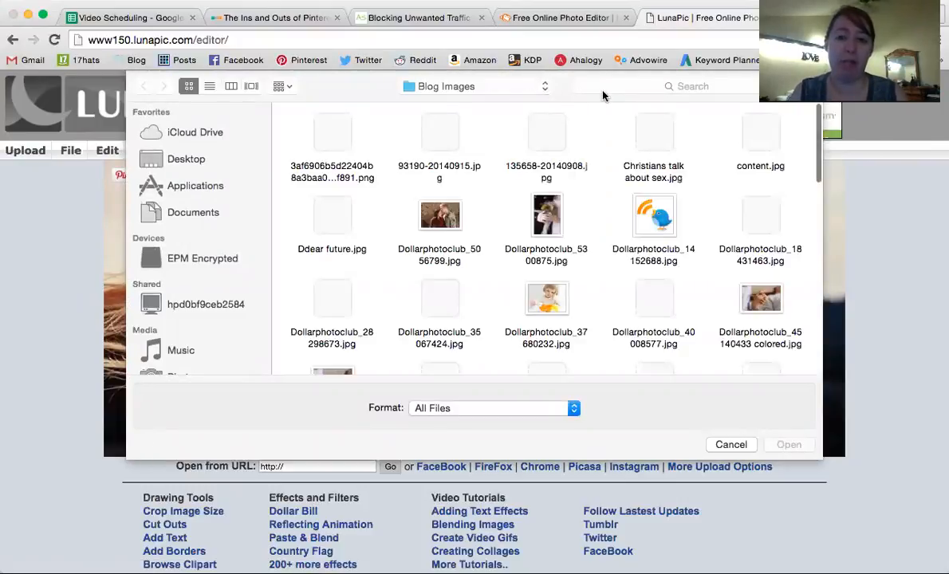
click(544, 88)
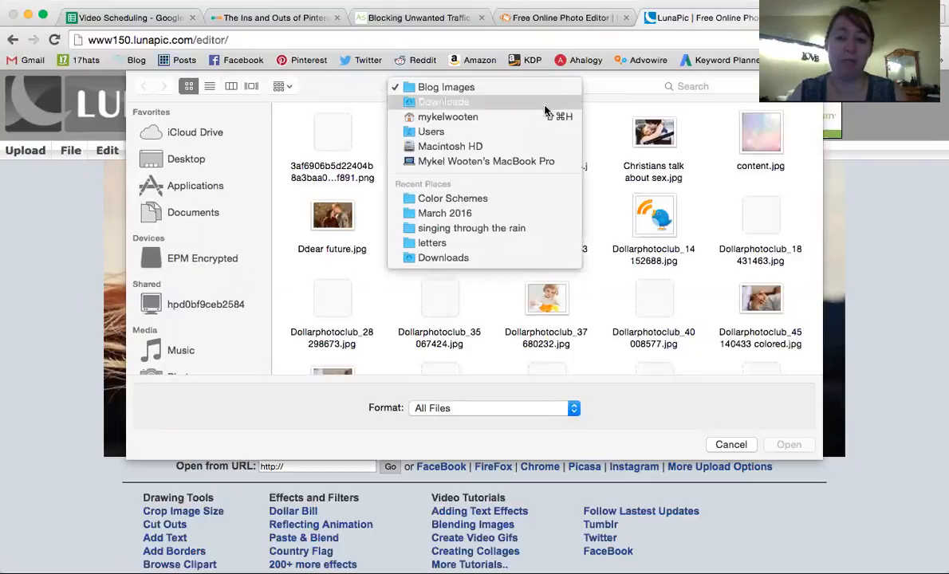
click(478, 188)
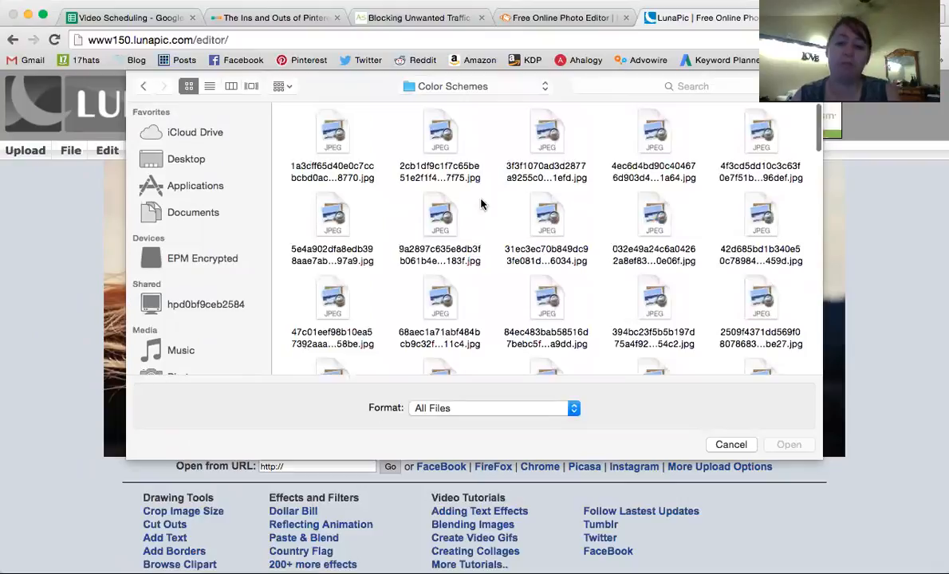
scroll(530, 204, down, 5)
scroll(530, 201, down, 10)
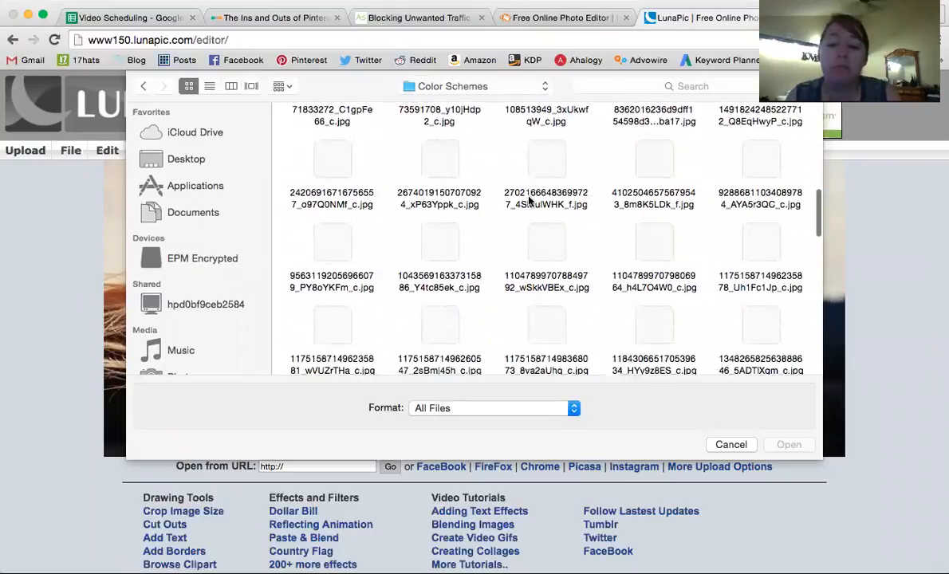
scroll(528, 199, down, 6)
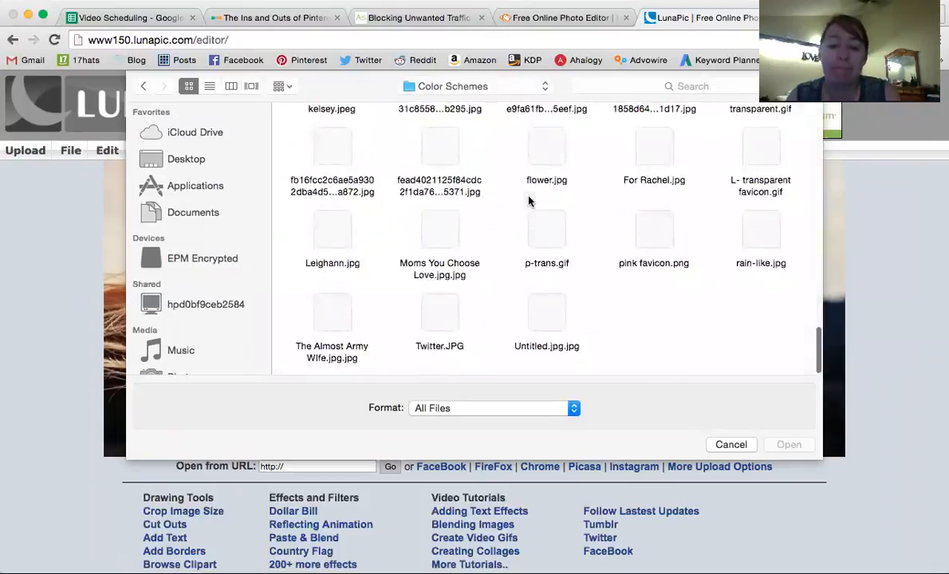
click(551, 156)
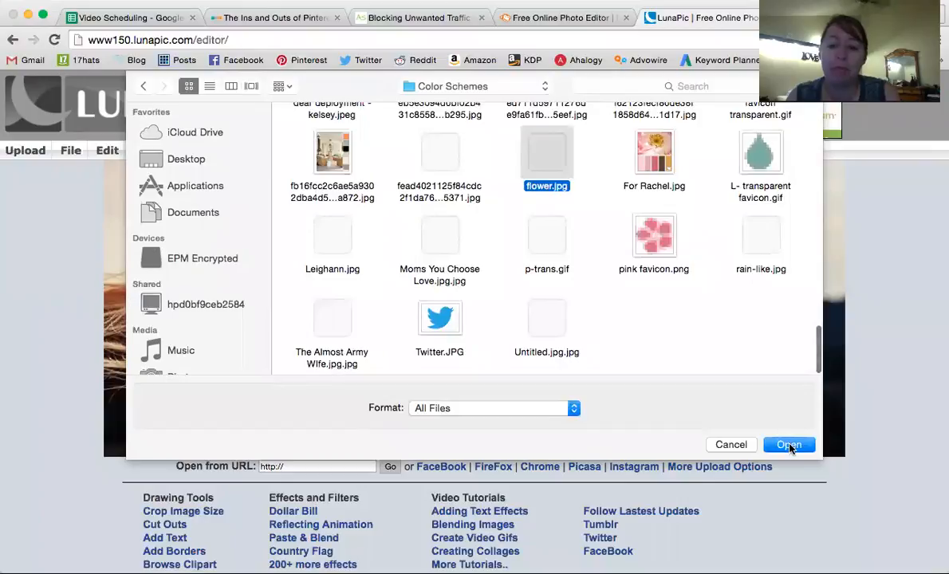
click(789, 445)
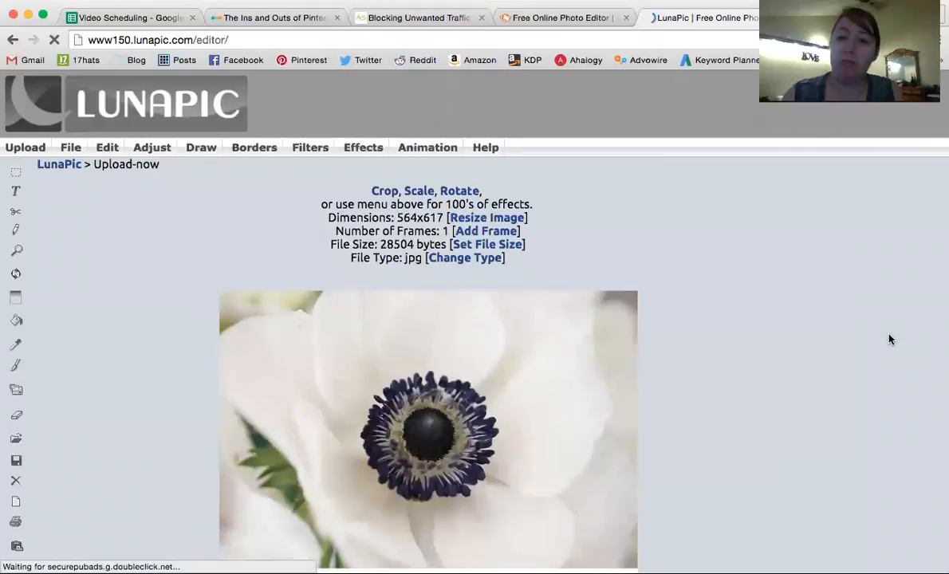
Step: Open the Color Picker for the uploaded flower palette and go to its row of color swatches
scroll(732, 295, down, 5)
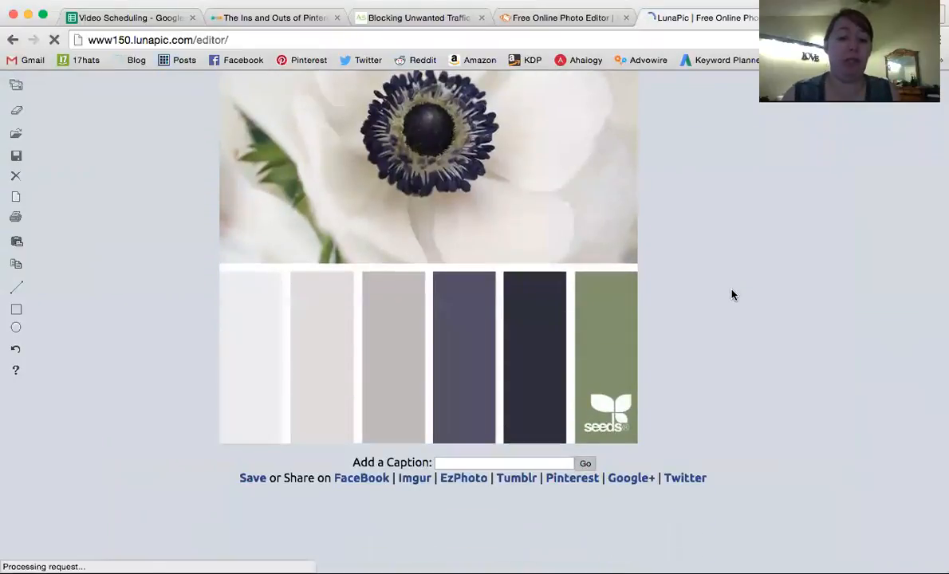
scroll(61, 340, up, 3)
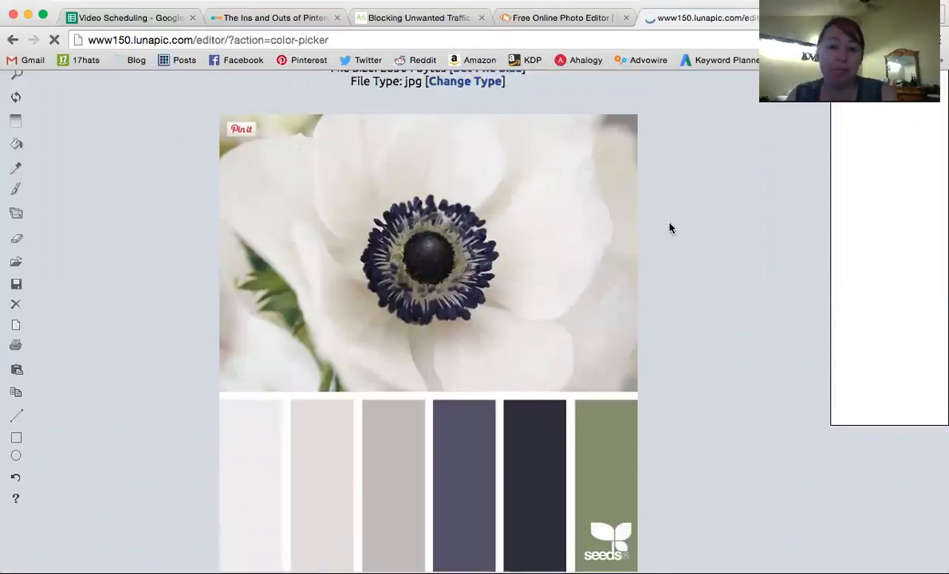
scroll(670, 229, down, 5)
scroll(670, 229, up, 4)
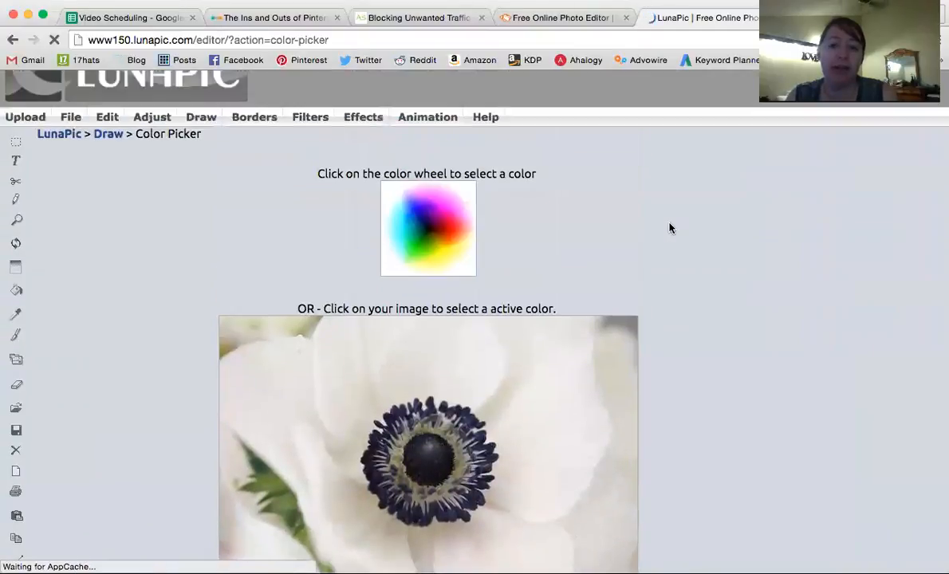
scroll(670, 229, down, 1)
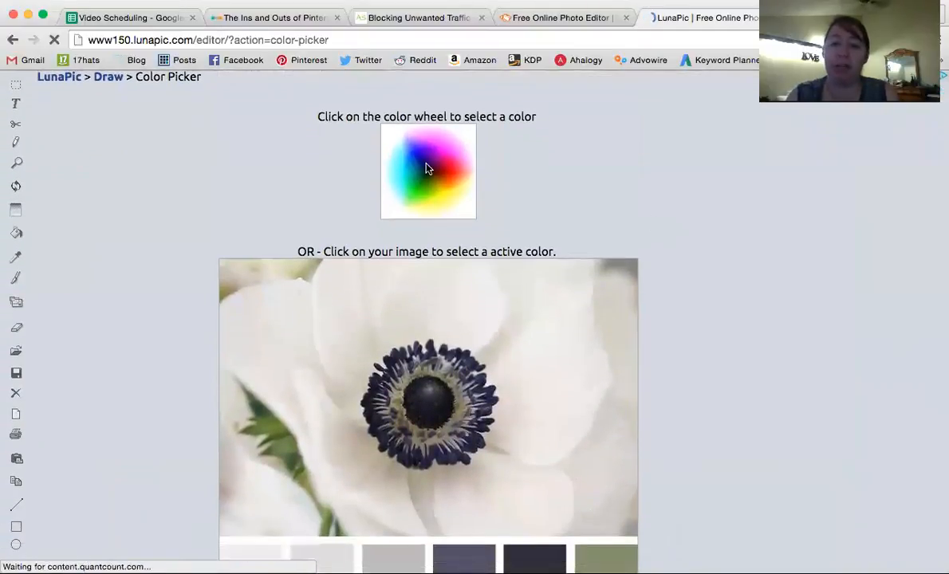
scroll(690, 222, down, 5)
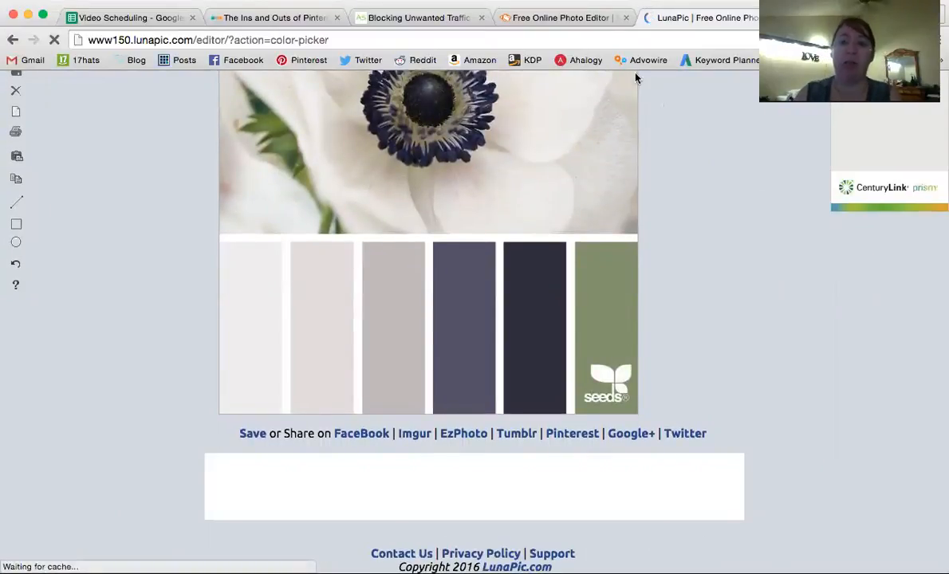
Step: Check PicMonkey's canvas color settings, return to LunaPic, pick the palette's warm grey swatch and copy its hex code #C0BABA
click(600, 17)
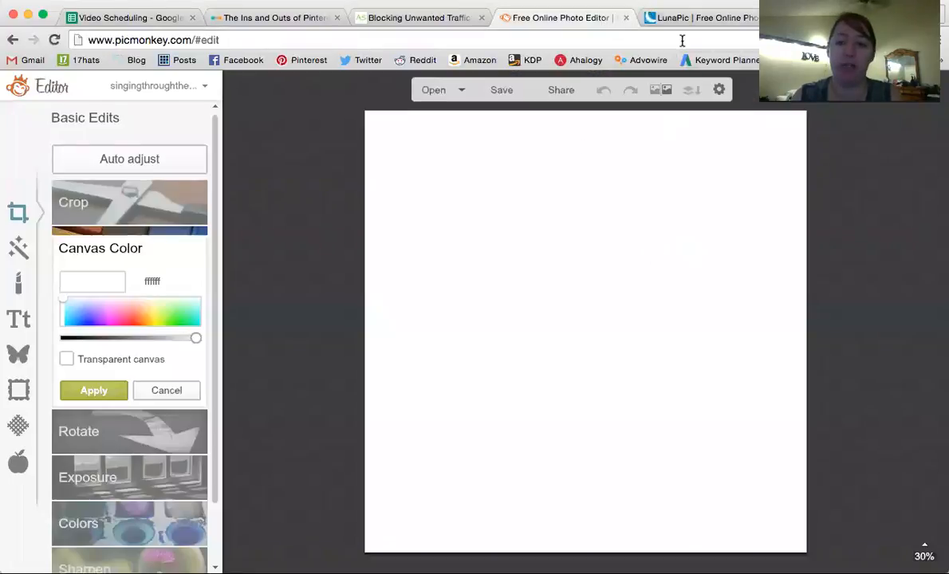
click(674, 16)
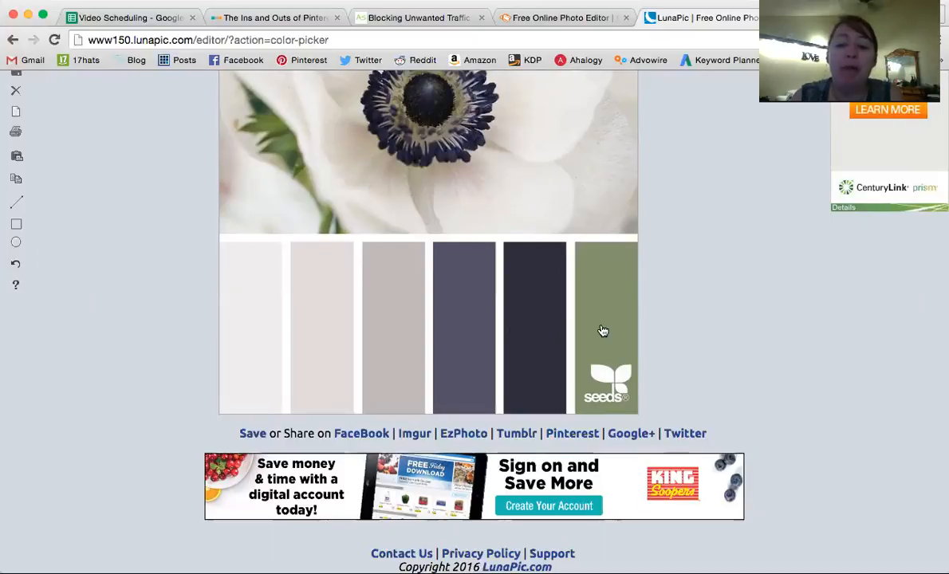
click(391, 310)
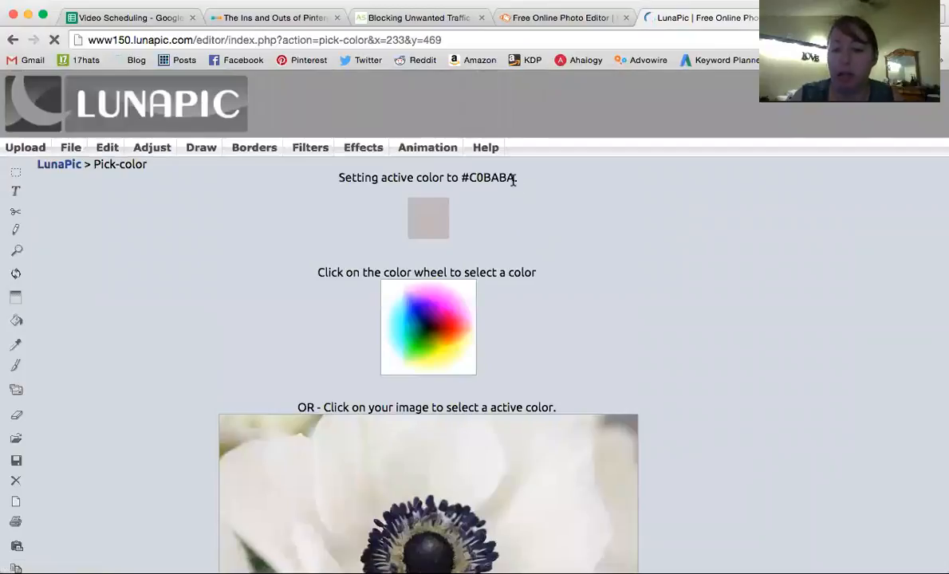
drag(514, 179, 463, 177)
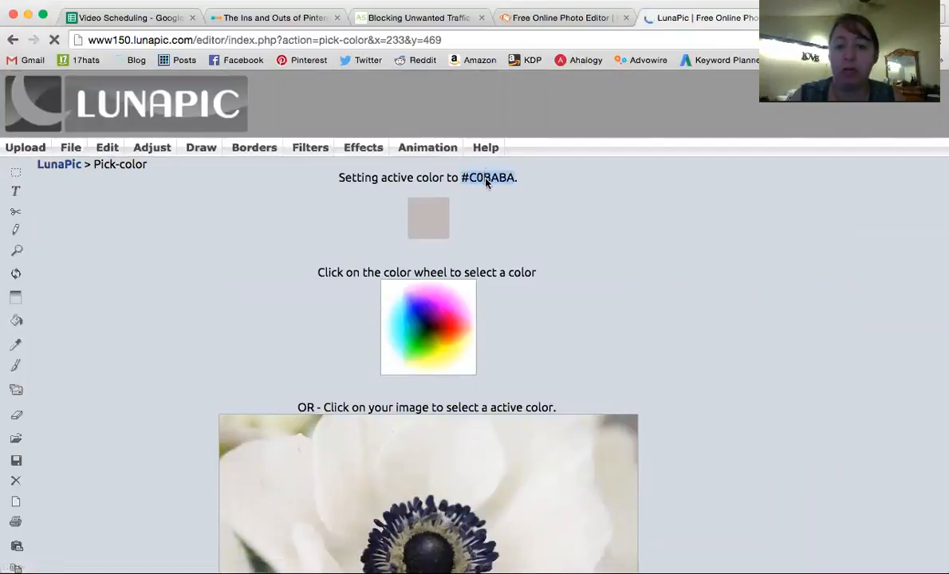
right_click(486, 181)
click(507, 204)
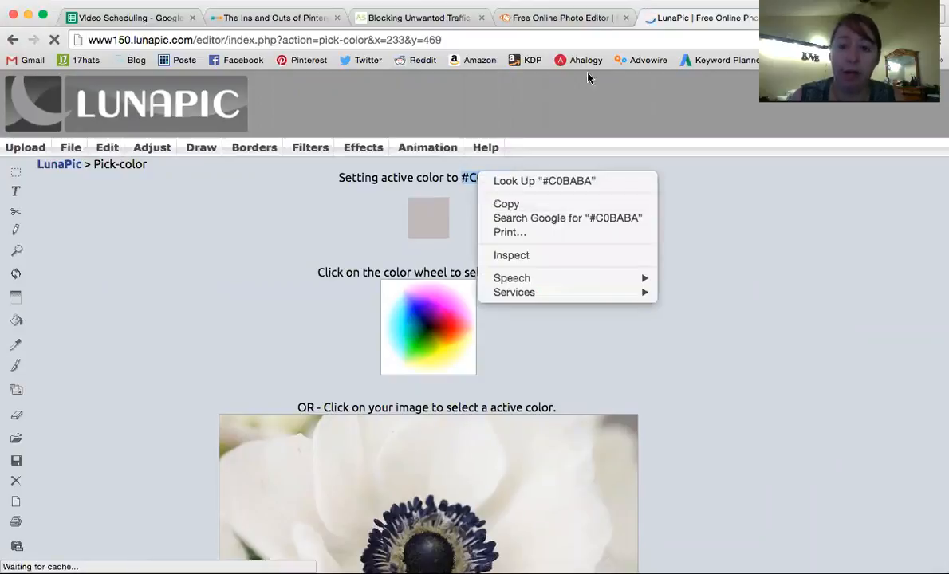
Step: Switch to PicMonkey, set the blank canvas color to C0BABA and open the text tools
click(557, 18)
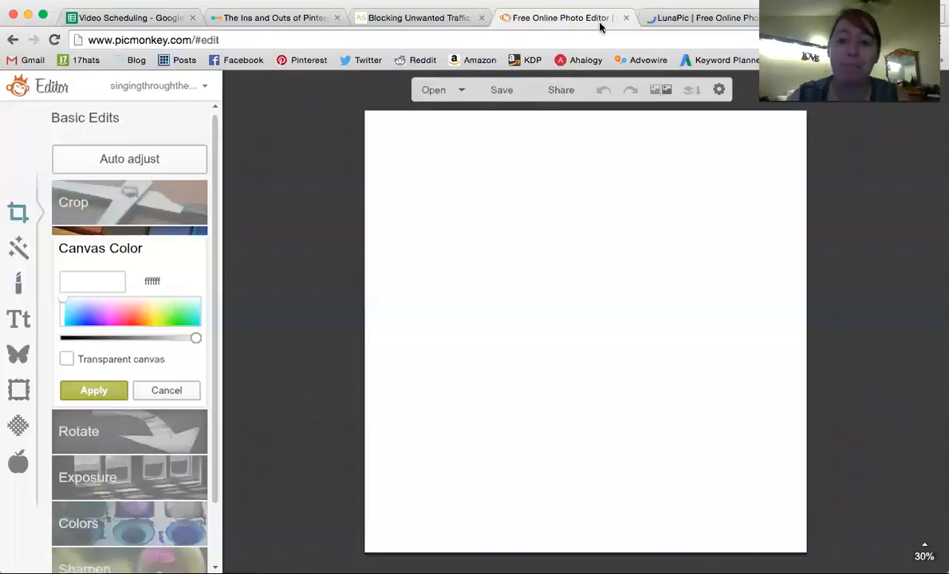
click(166, 276)
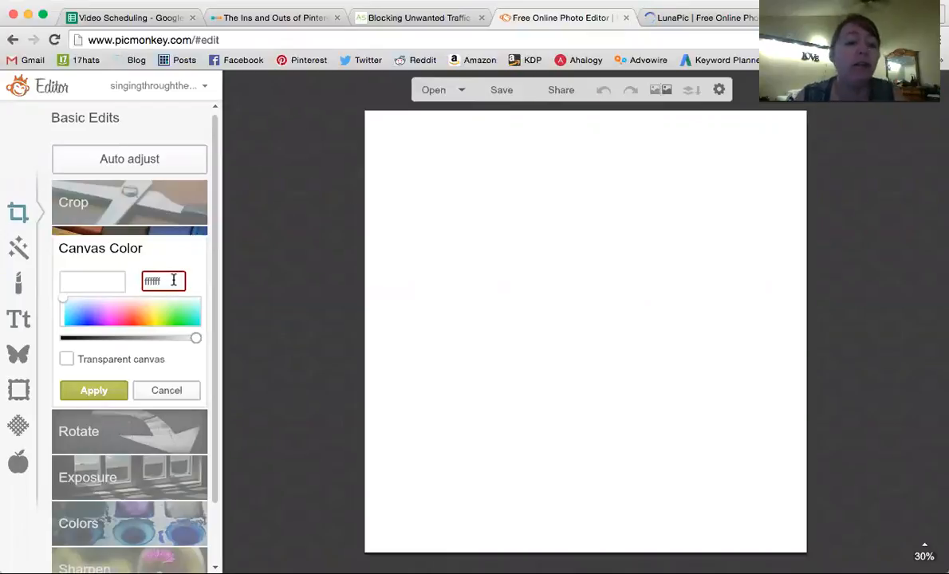
drag(146, 280, 173, 283)
key(super+v)
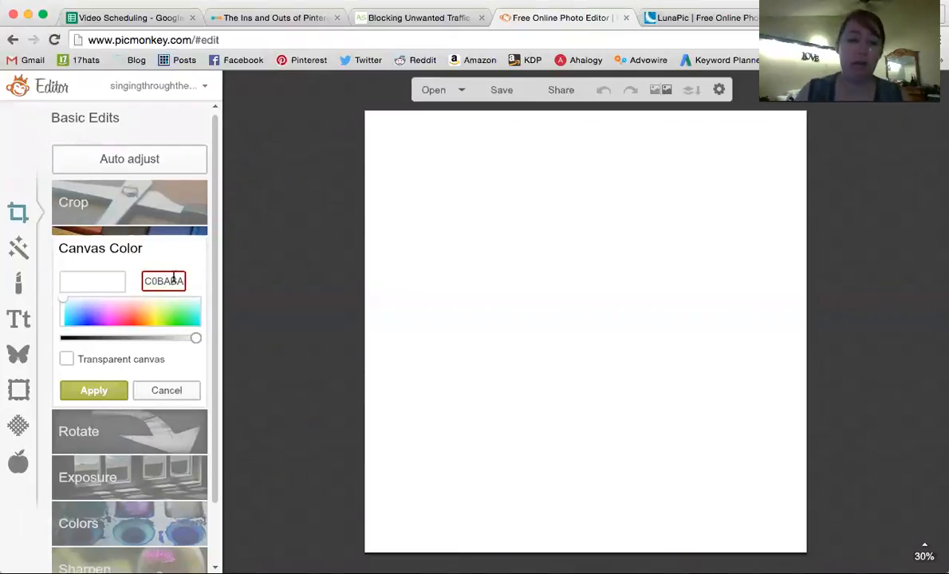
click(205, 264)
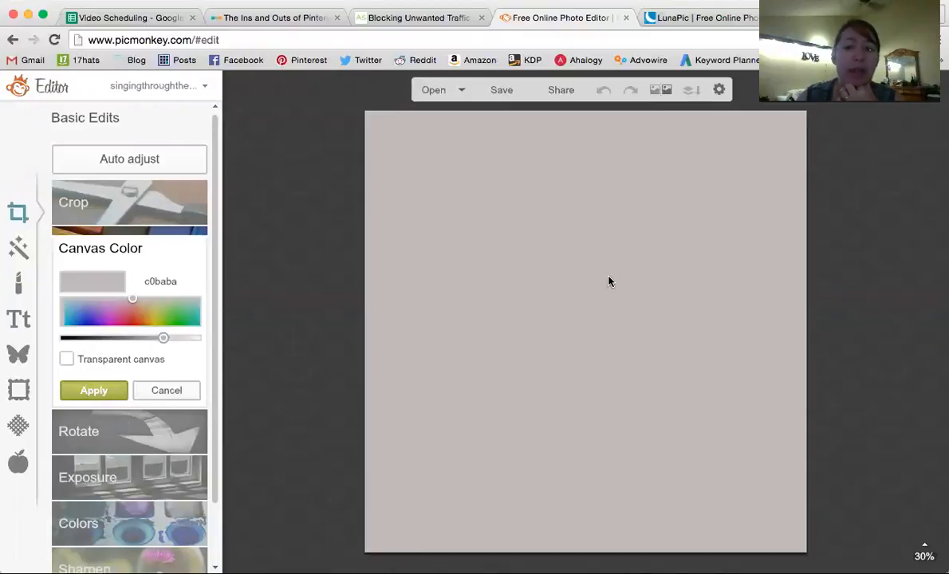
click(16, 320)
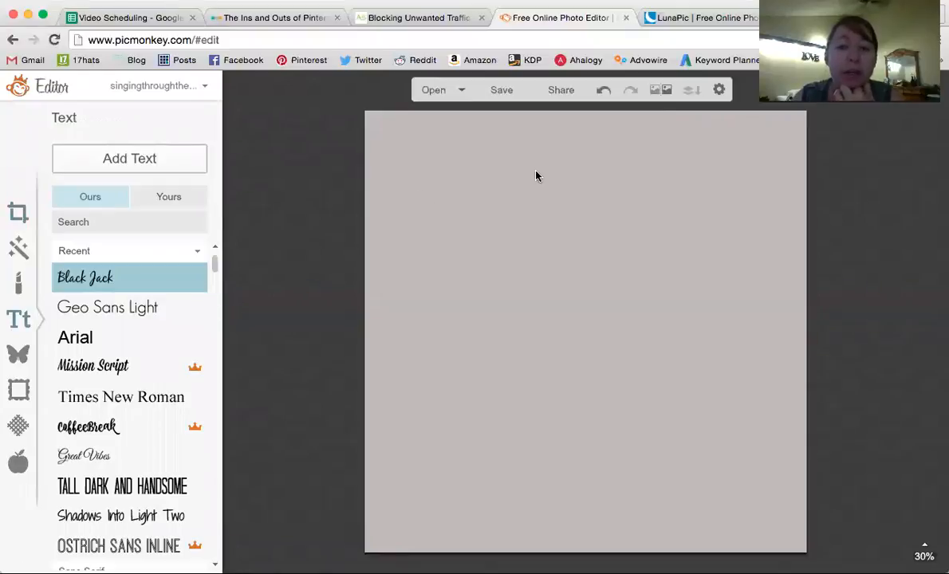
Step: Return to LunaPic, pick the palette's slate purple swatch and copy its hex code 545166
click(694, 19)
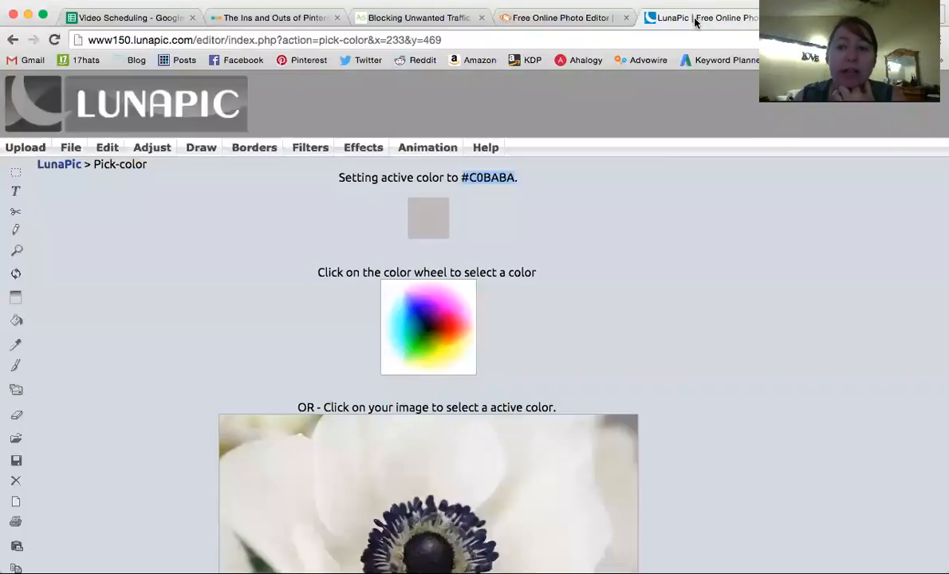
scroll(581, 266, down, 5)
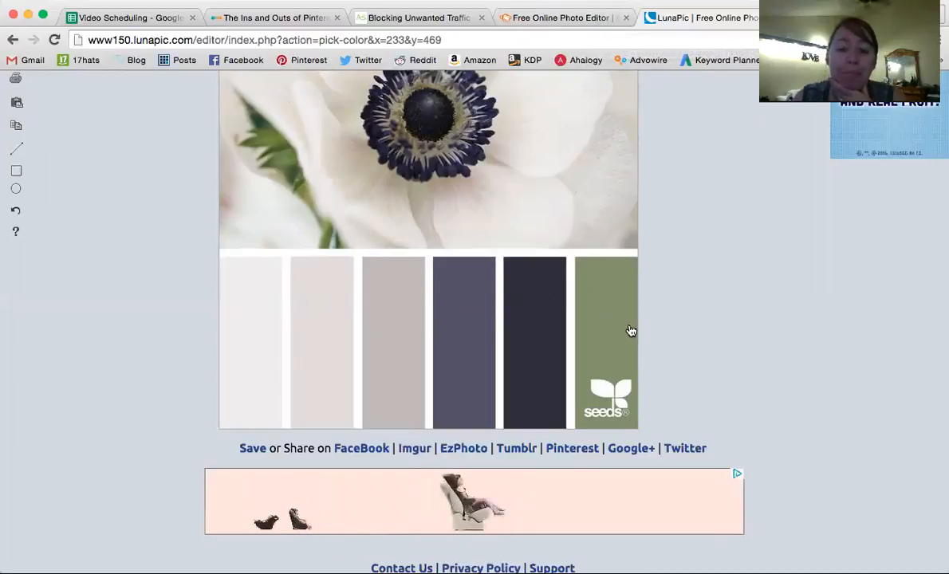
click(460, 327)
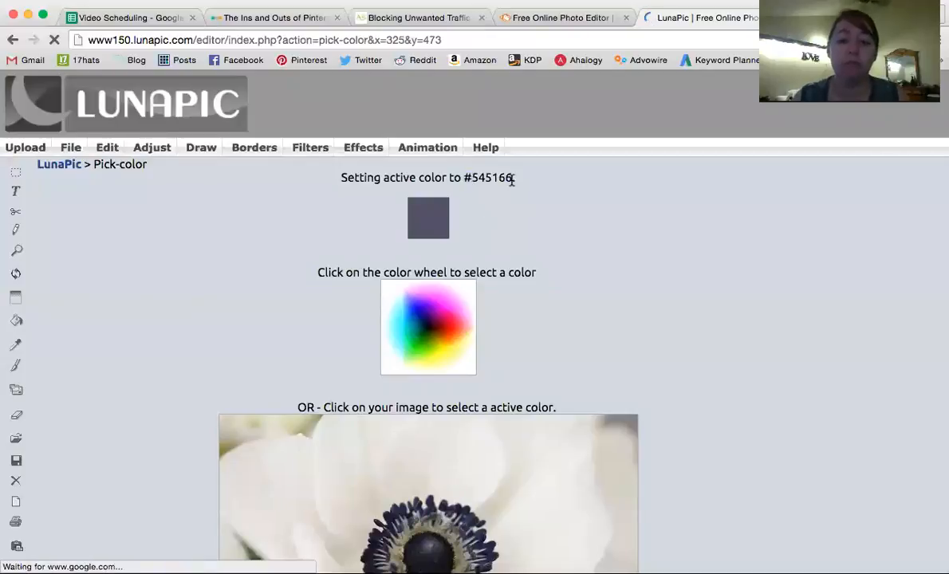
double_click(485, 179)
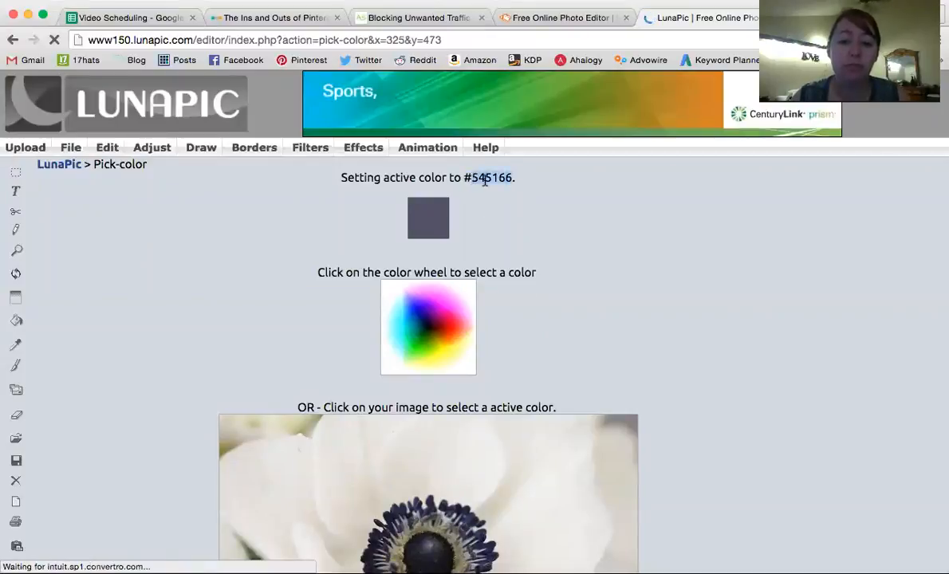
right_click(486, 179)
click(517, 210)
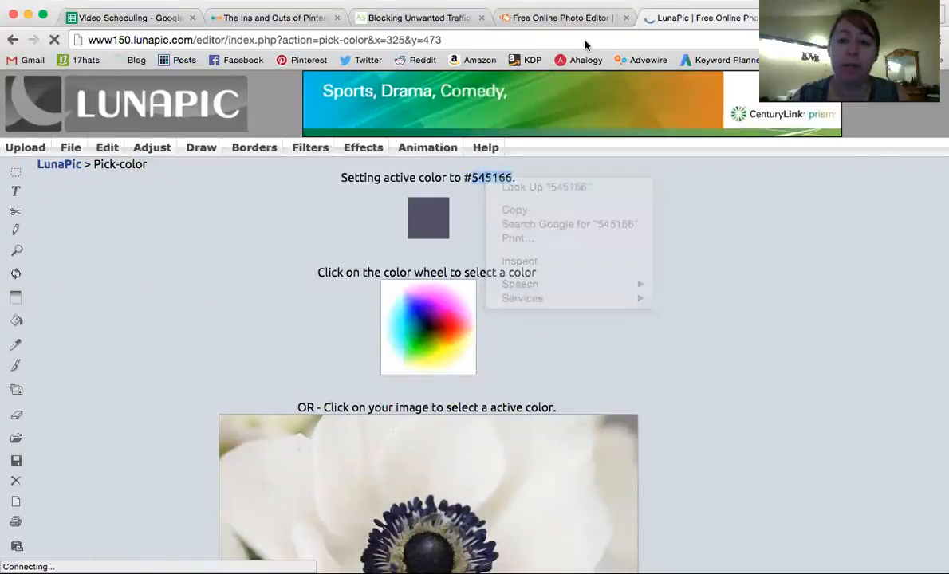
Step: Switch to PicMonkey, add a text box to the canvas and set its text color to 545166
click(600, 17)
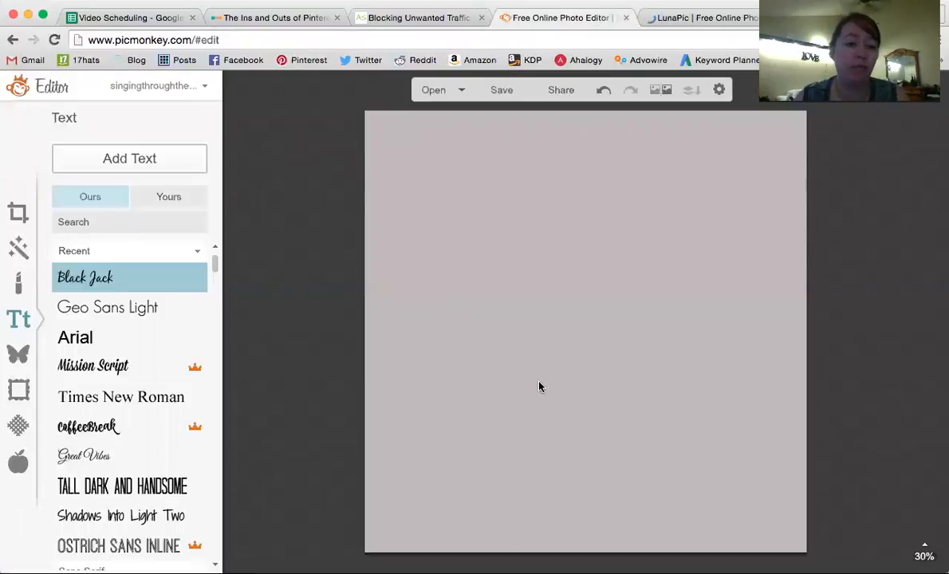
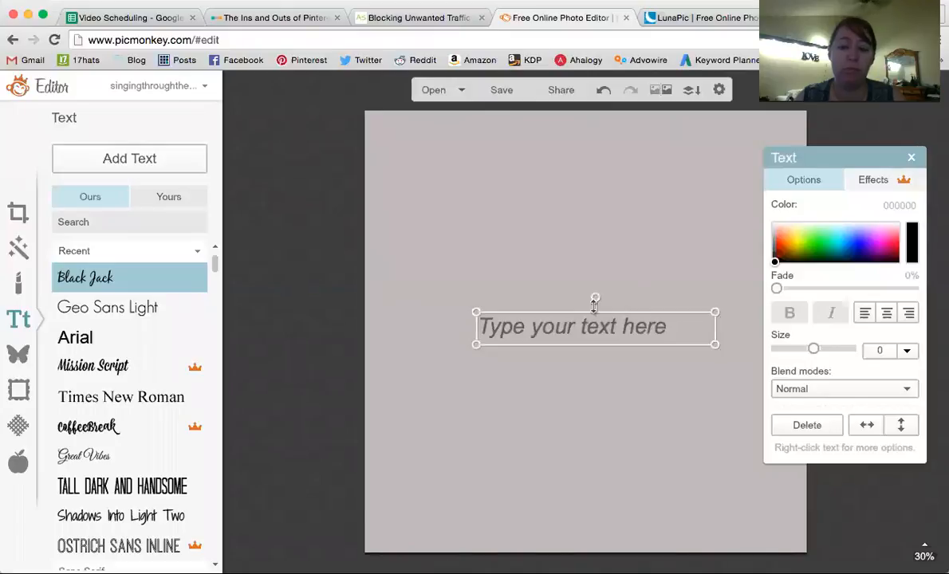
click(915, 206)
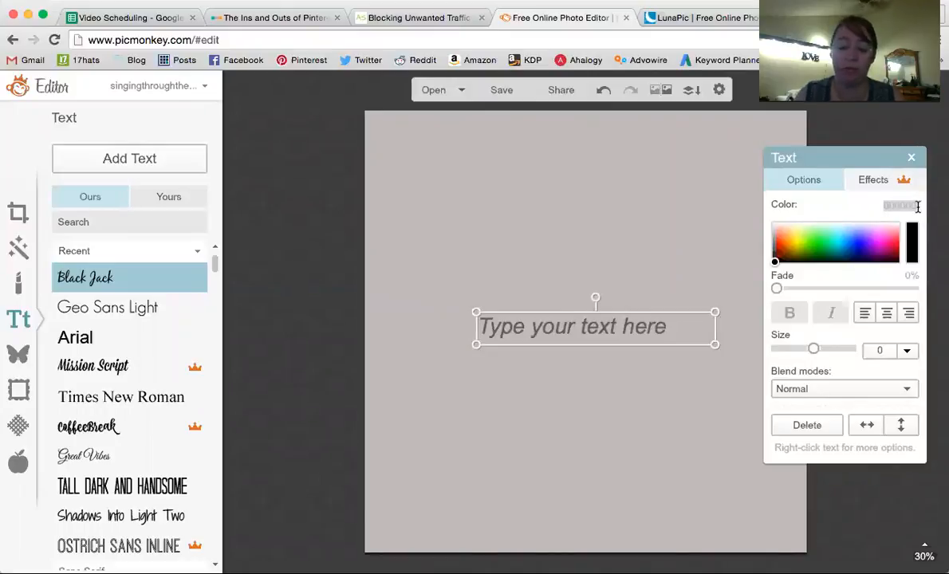
text(545168)
key(Return)
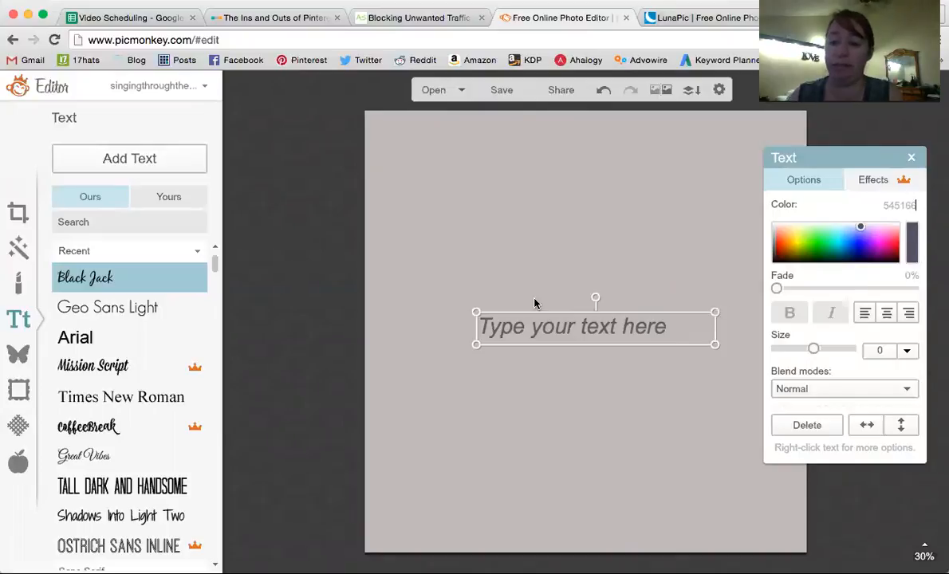
Step: Enter the heading "You can Do it..." in the canvas text box
click(506, 335)
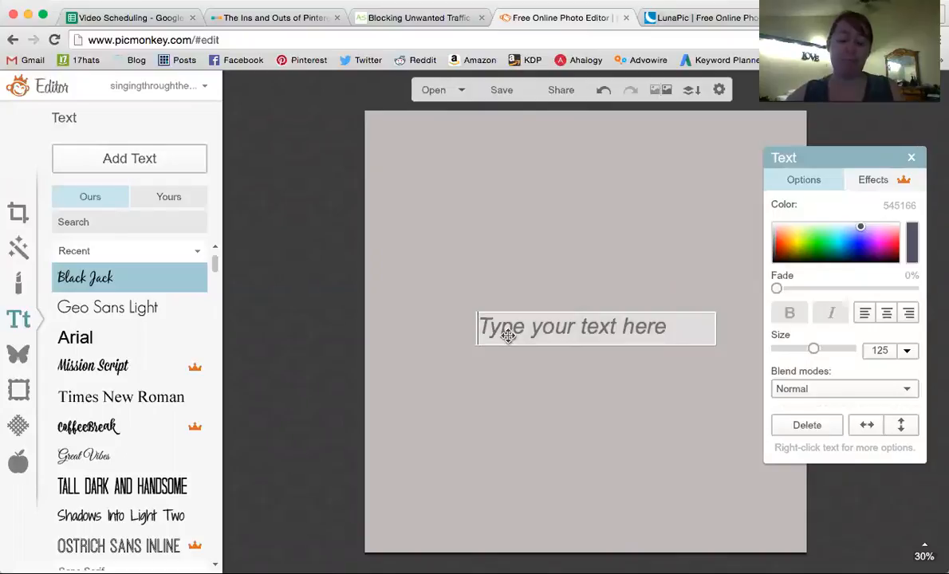
text(It)
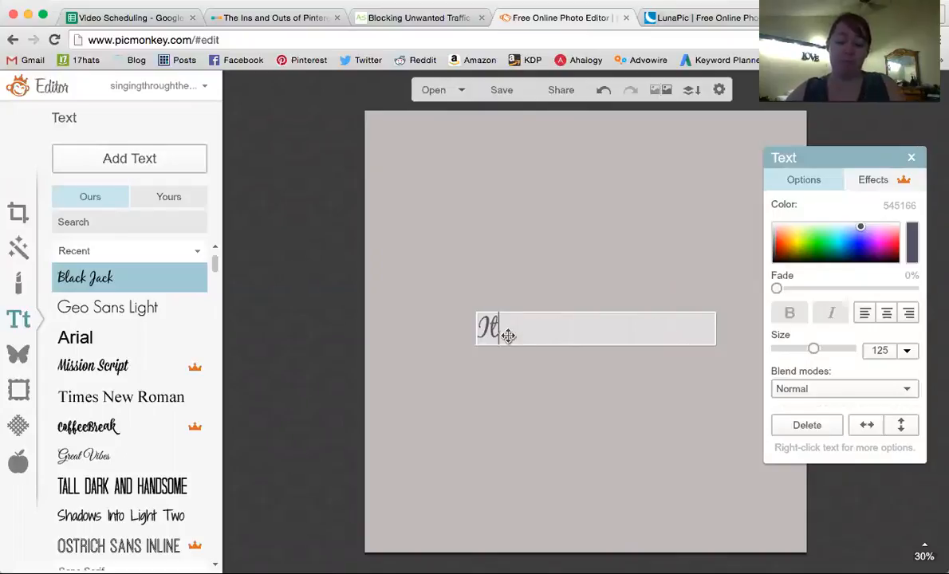
key(BackSpace)
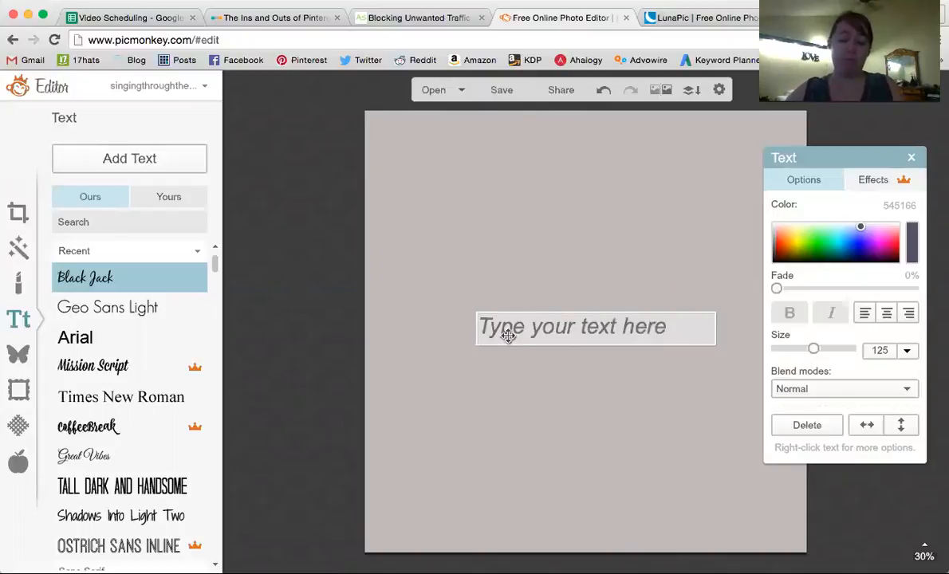
text(You)
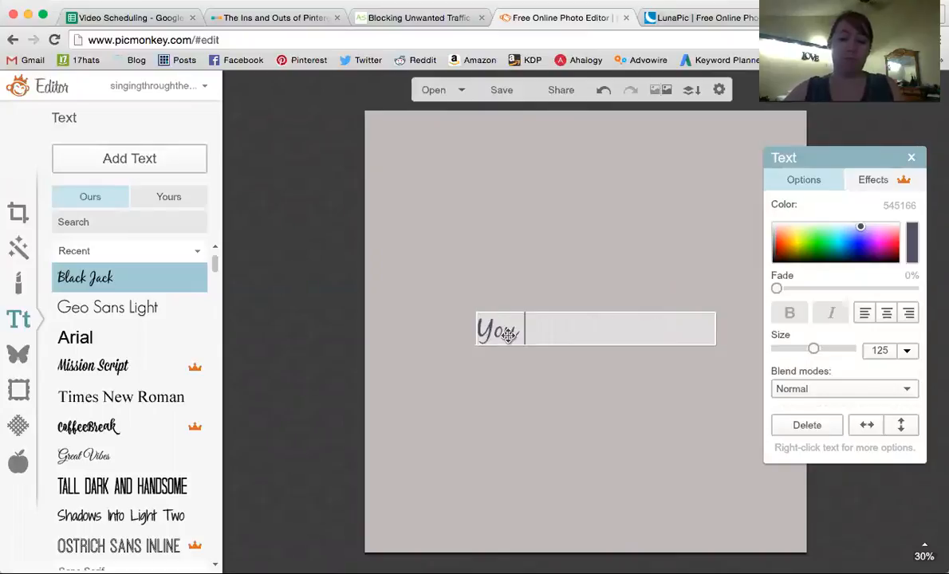
text( can D)
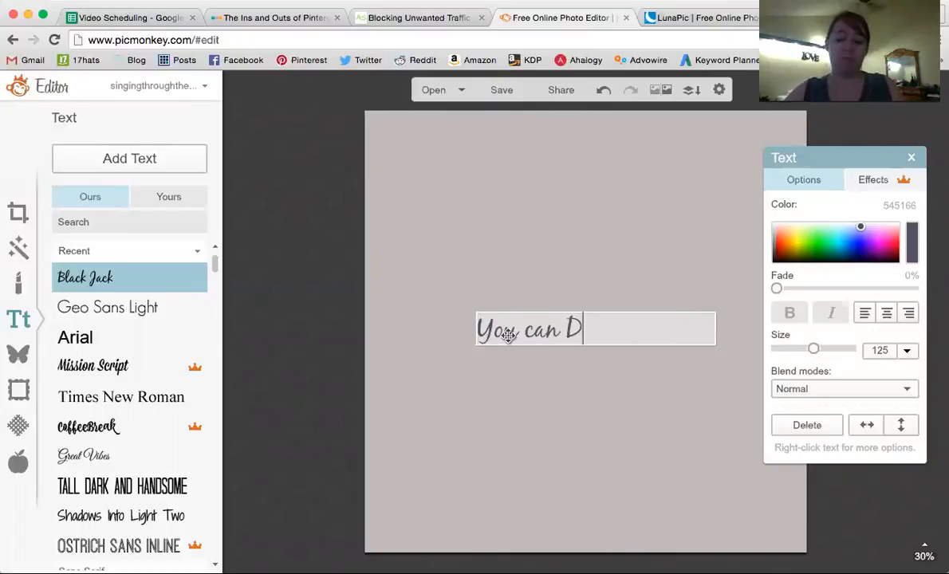
text(o it...)
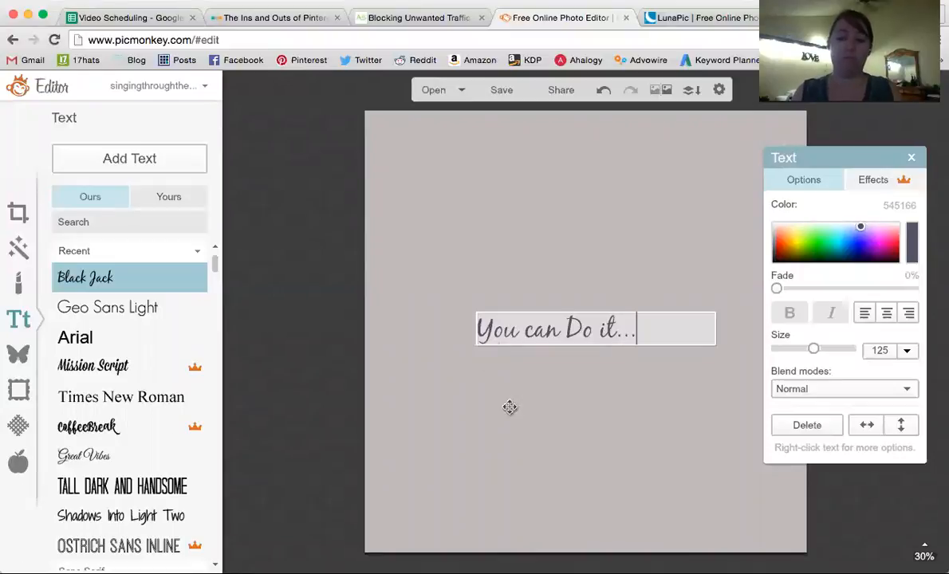
click(552, 414)
Step: Enlarge the heading to size 280, center its text and widen the box so it fits on one line in the canvas's upper half
click(834, 350)
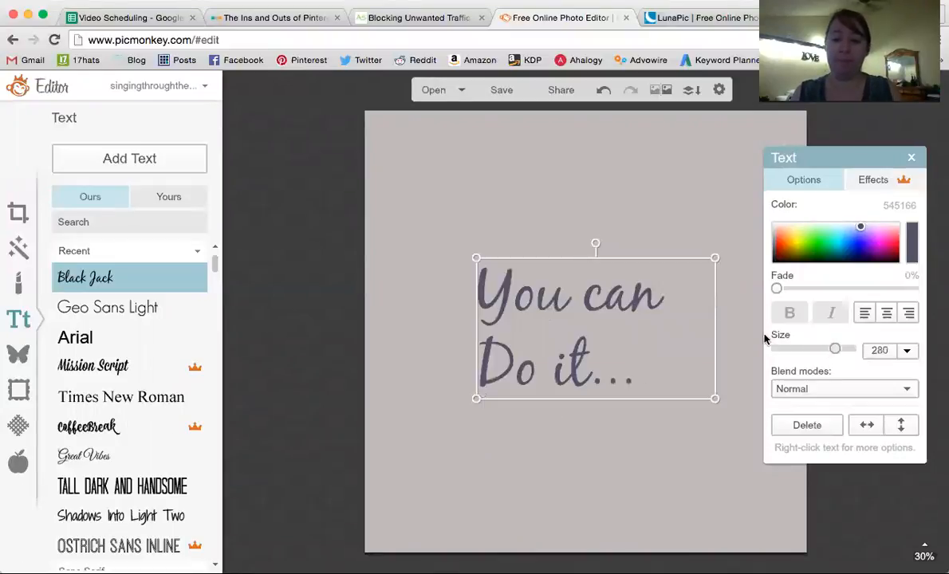
drag(718, 316, 821, 323)
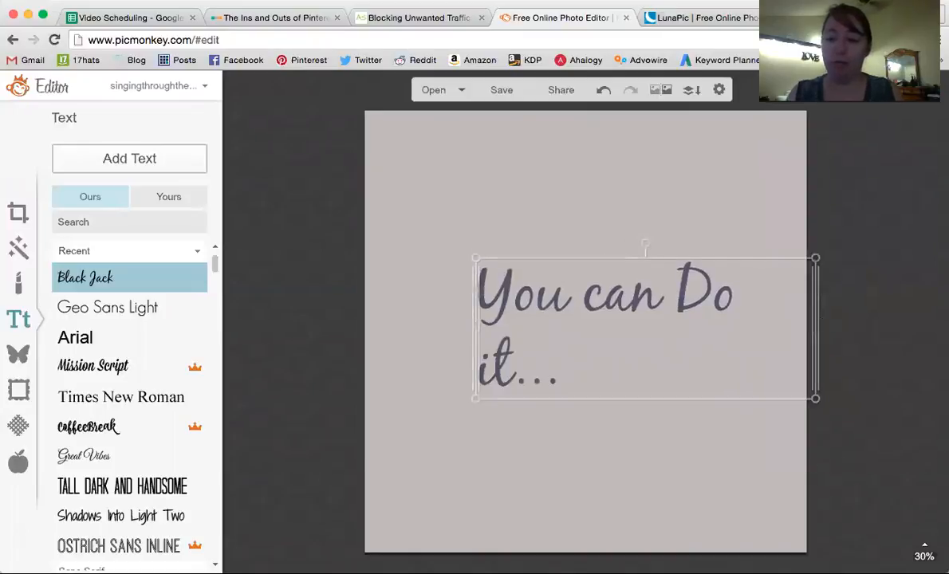
drag(663, 303, 583, 254)
click(339, 312)
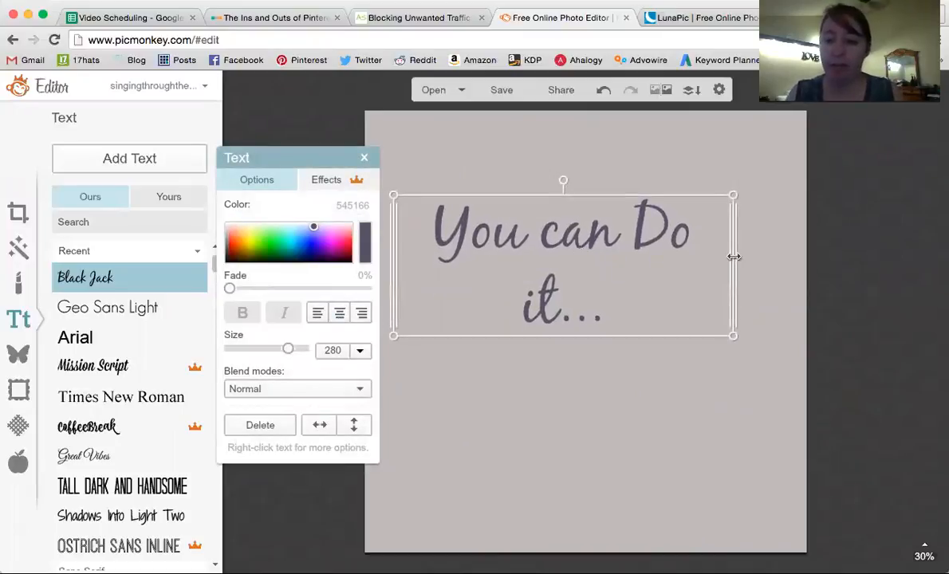
drag(734, 257, 795, 257)
click(648, 345)
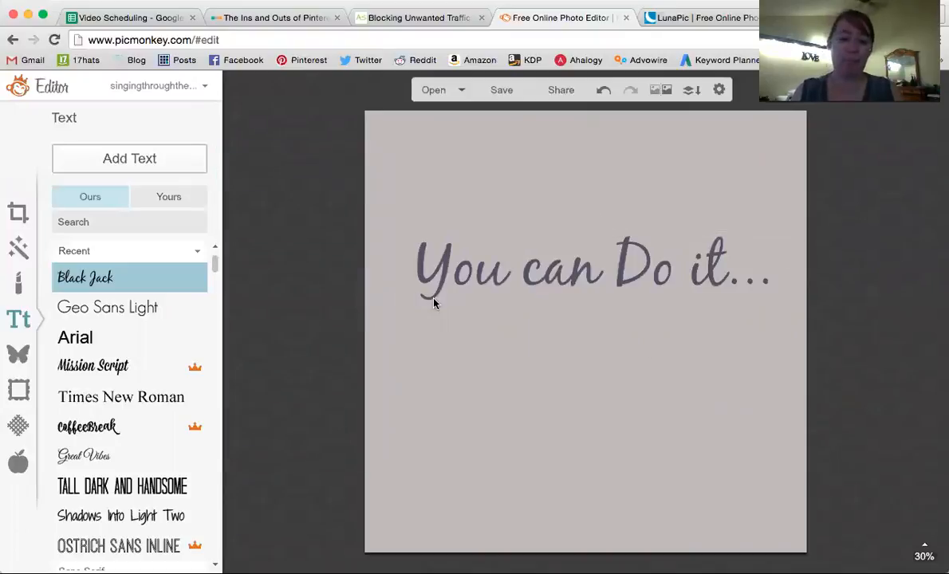
Step: Add a second text box, switch to LunaPic, pick the palette's sage green swatch and copy its hex code 81916C
click(173, 162)
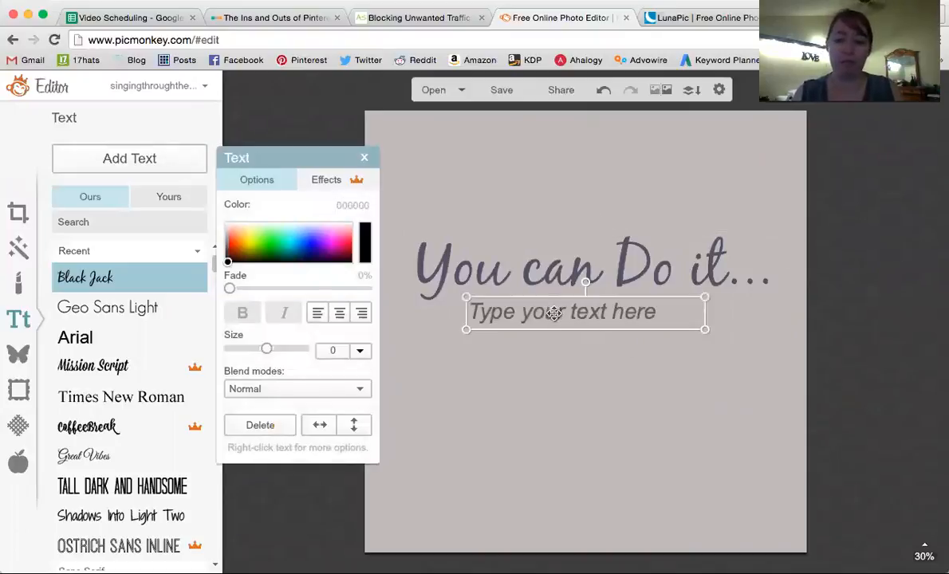
click(554, 313)
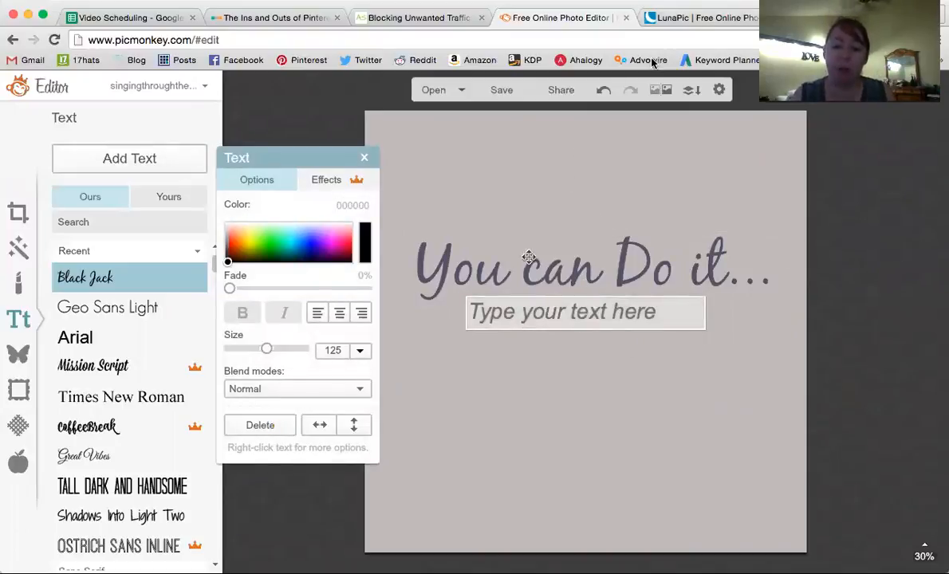
click(656, 19)
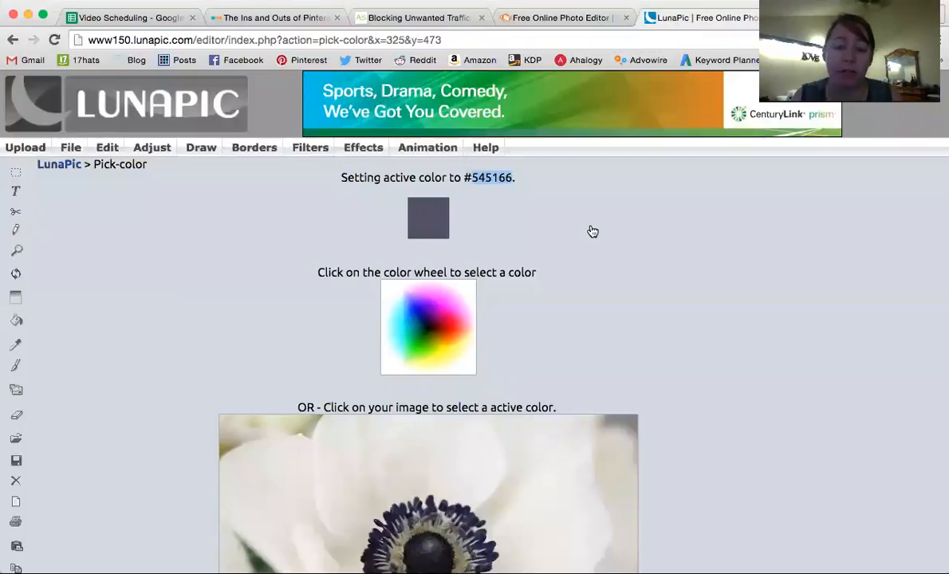
scroll(593, 231, down, 5)
click(588, 381)
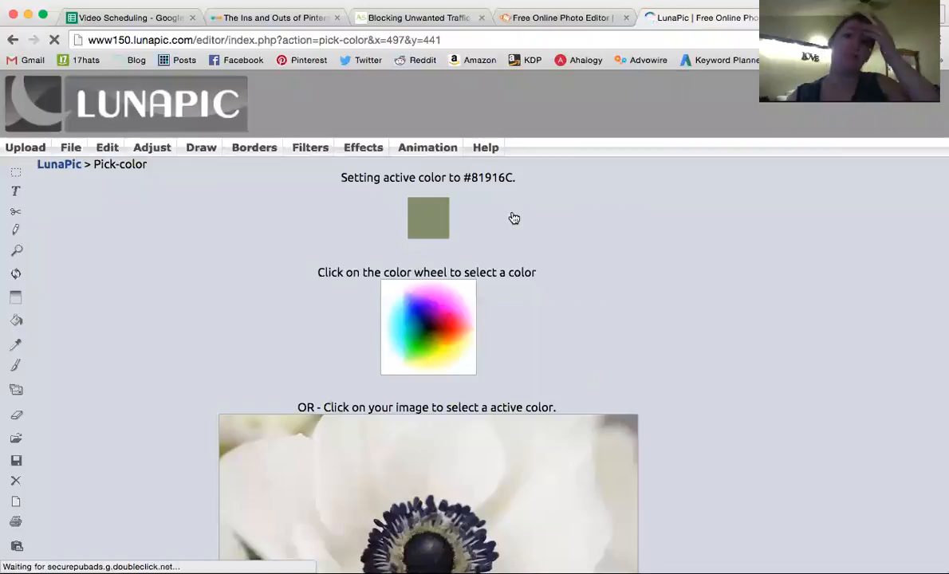
double_click(504, 176)
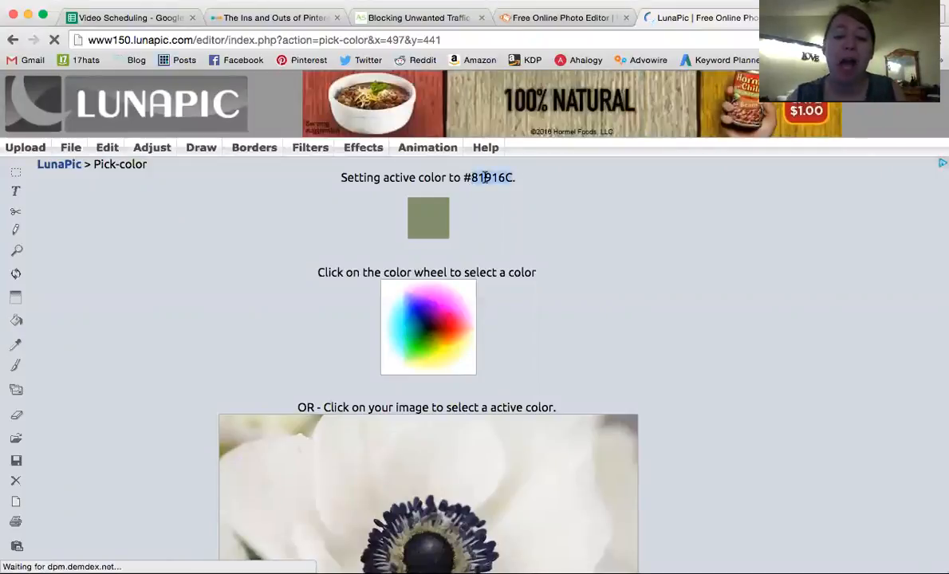
right_click(486, 182)
click(515, 207)
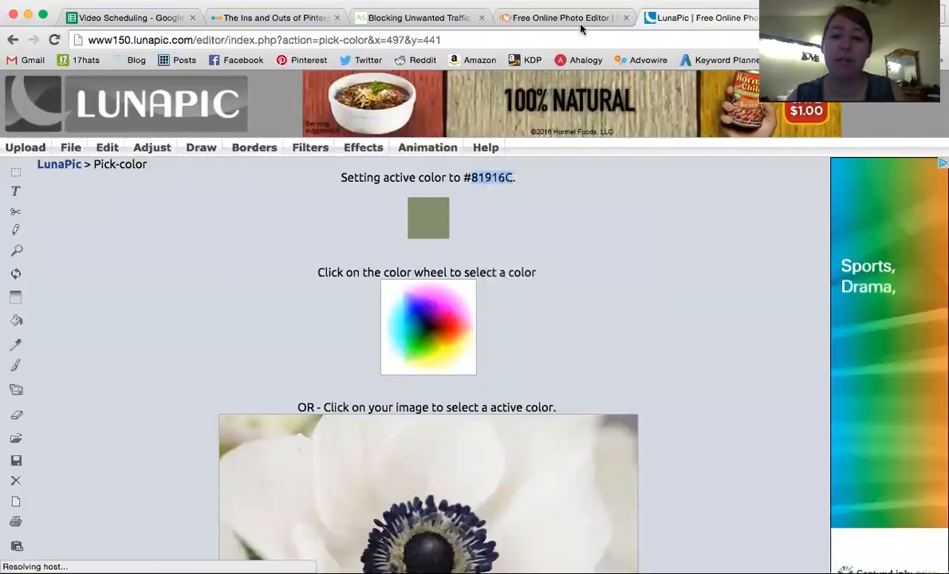
Step: Switch to PicMonkey and set the second text box's color to 81916C and its font to Geo Sans Light
click(598, 19)
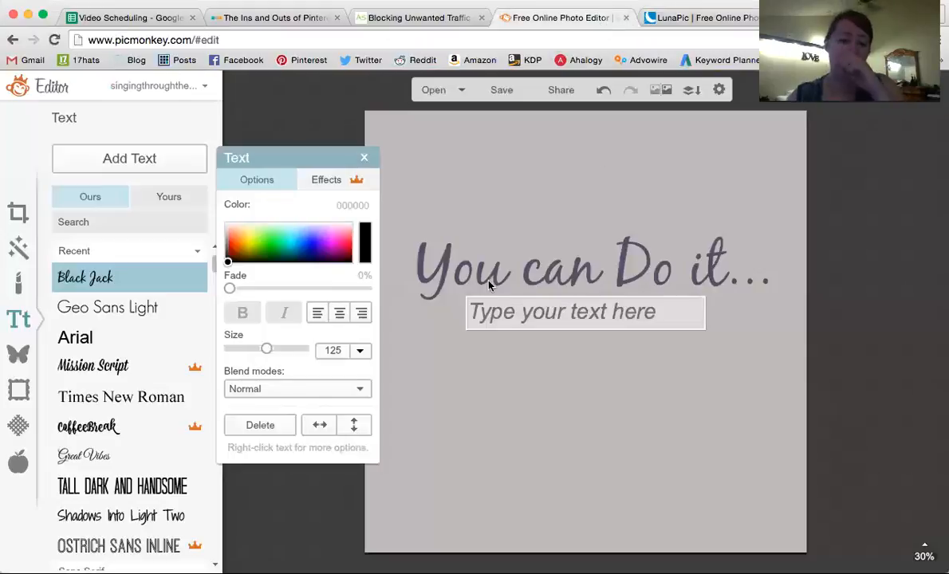
click(351, 205)
key(super+v)
key(Return)
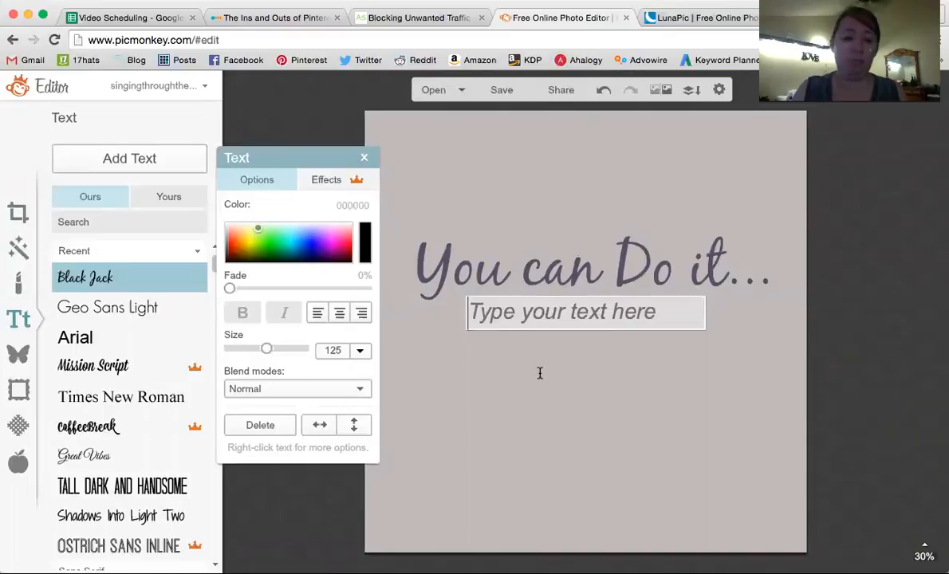
click(571, 322)
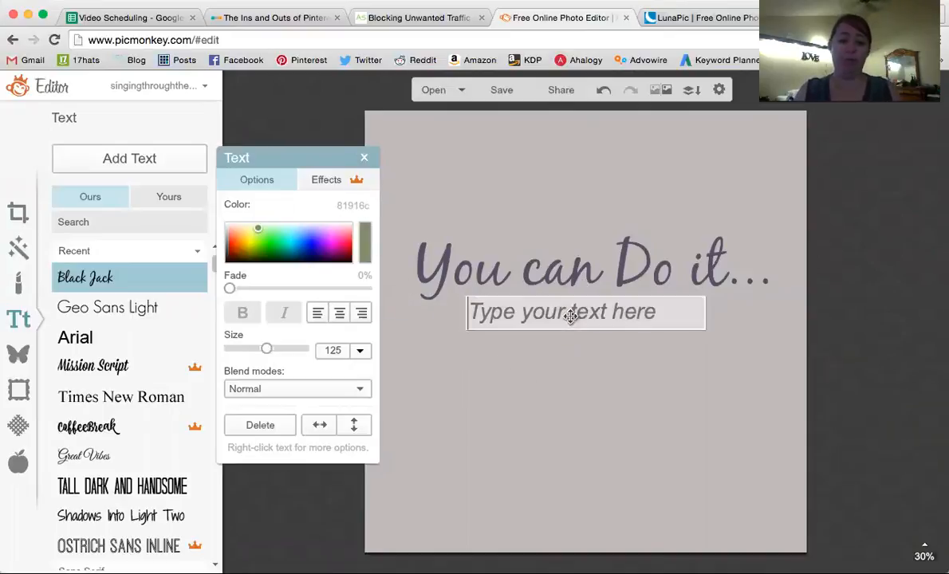
click(132, 286)
click(556, 392)
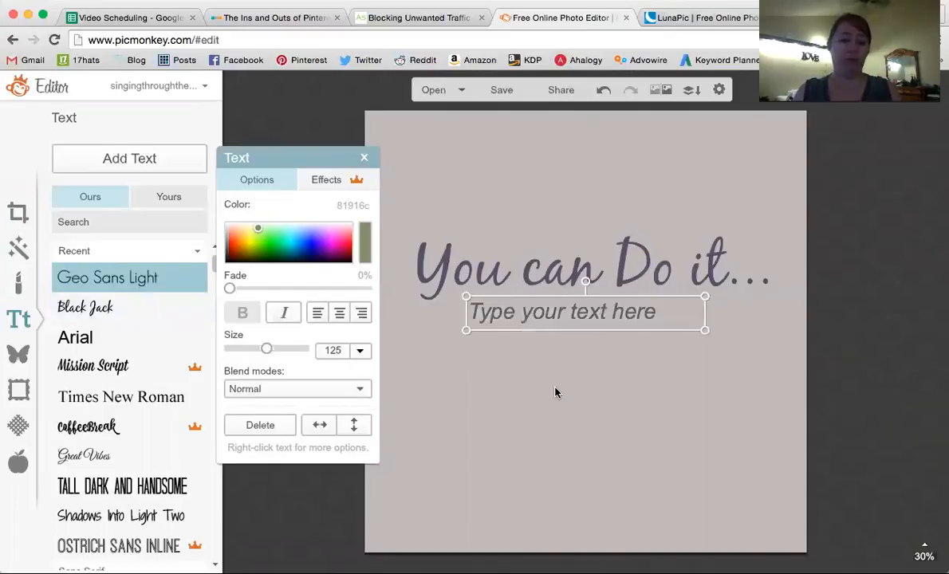
click(92, 365)
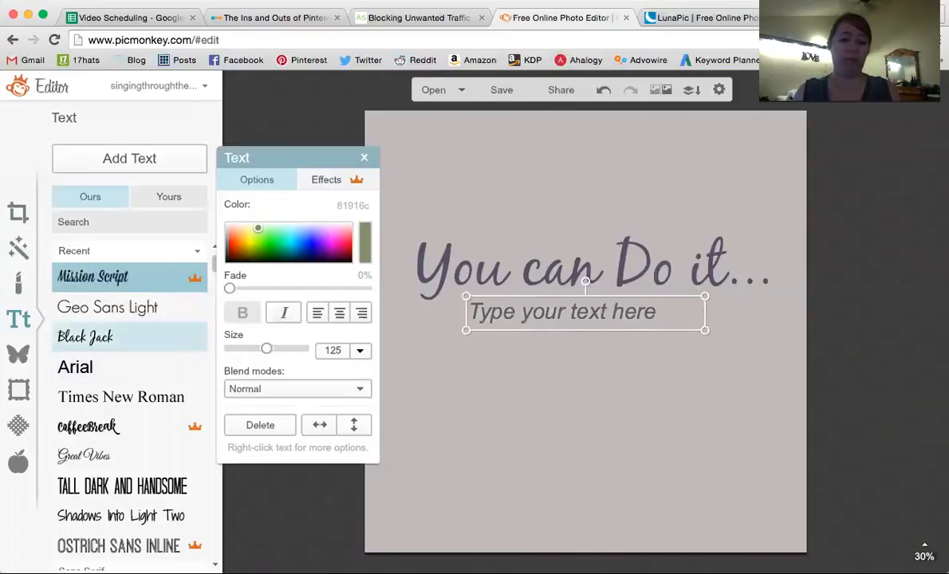
click(521, 306)
text(Ony)
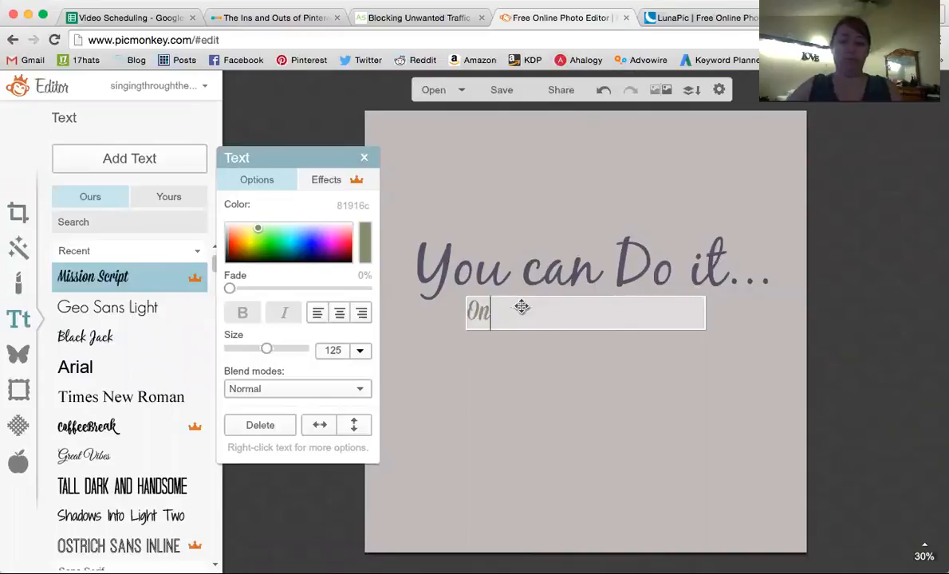
key(BackSpace)
key(BackSpace)
key(BackSpace)
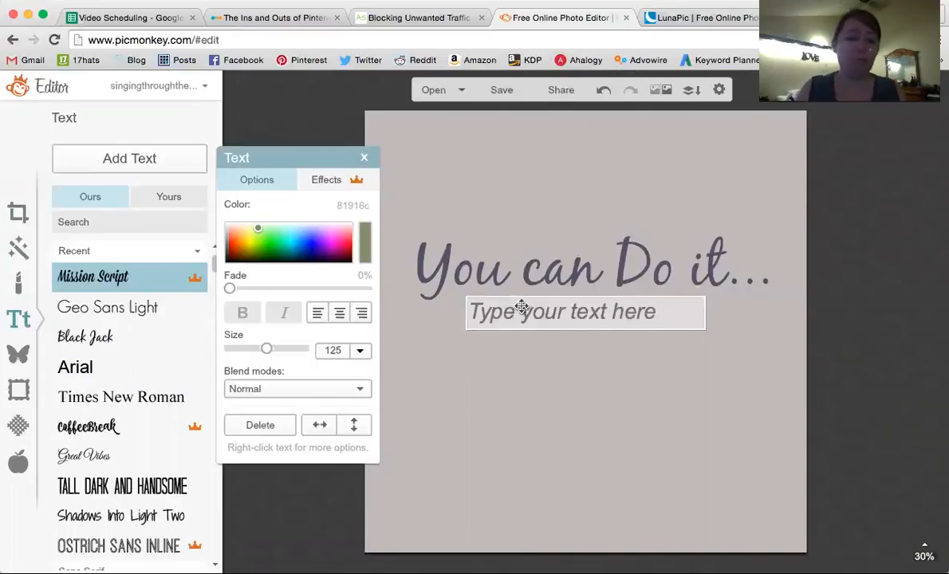
Step: Enter "Only 2 More Days!!" in Geo Sans Light in the second text box
text(On)
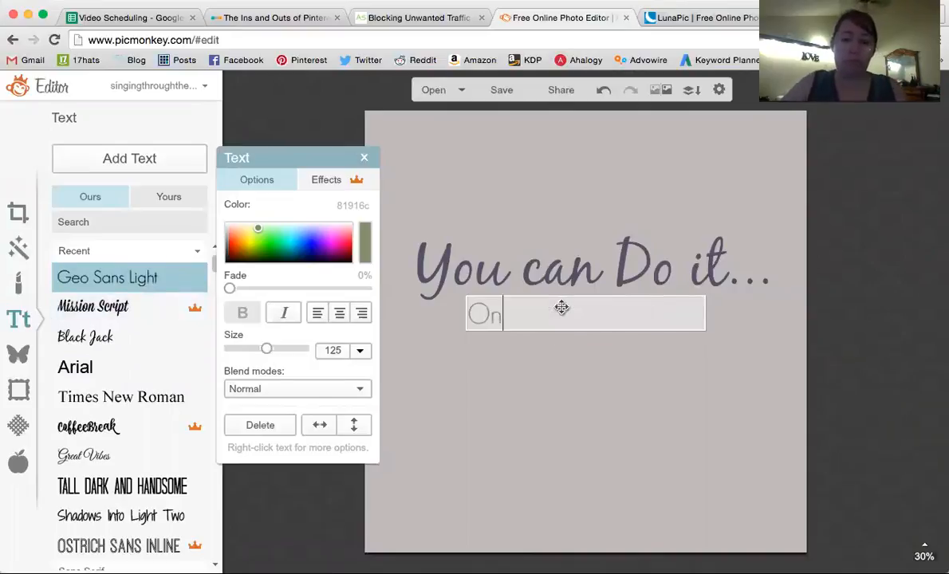
text(ly 2 More Days!!)
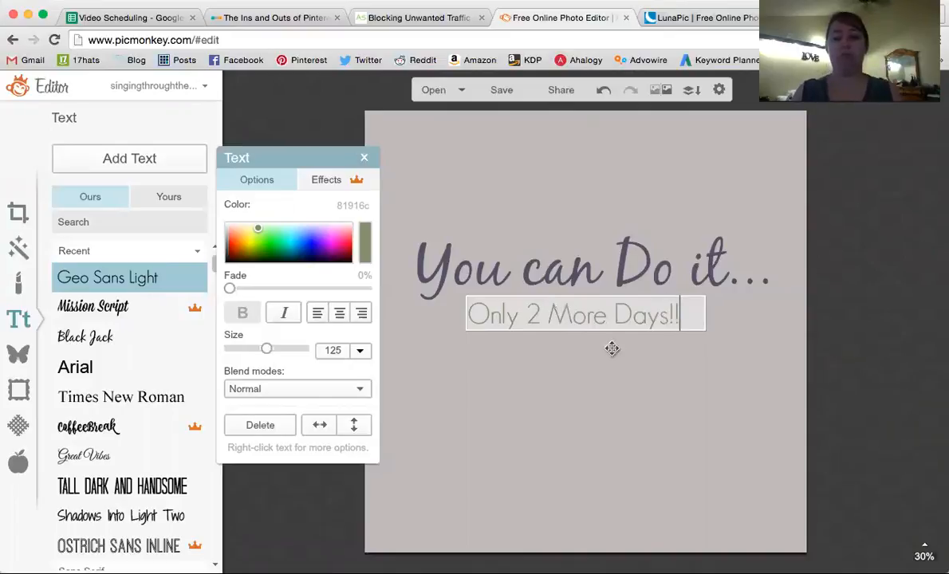
click(647, 404)
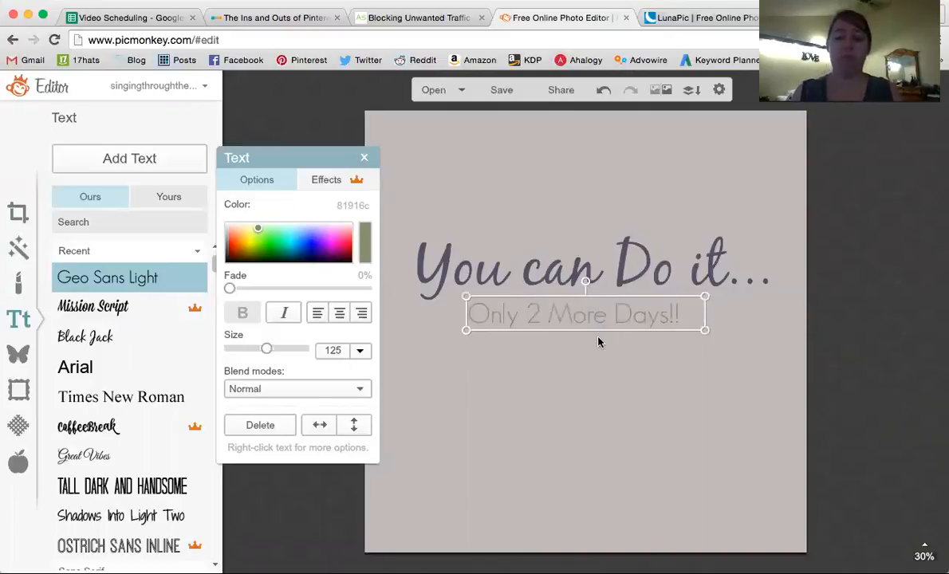
Step: Enlarge the "Only 2 More Days!!" text to size 222, center it and position it below the heading
drag(596, 322, 595, 340)
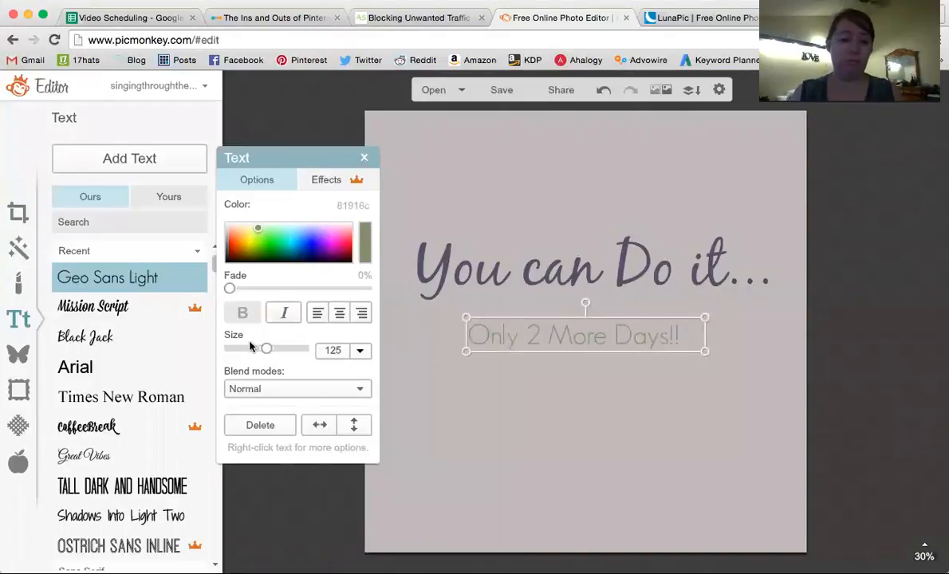
drag(266, 348, 281, 351)
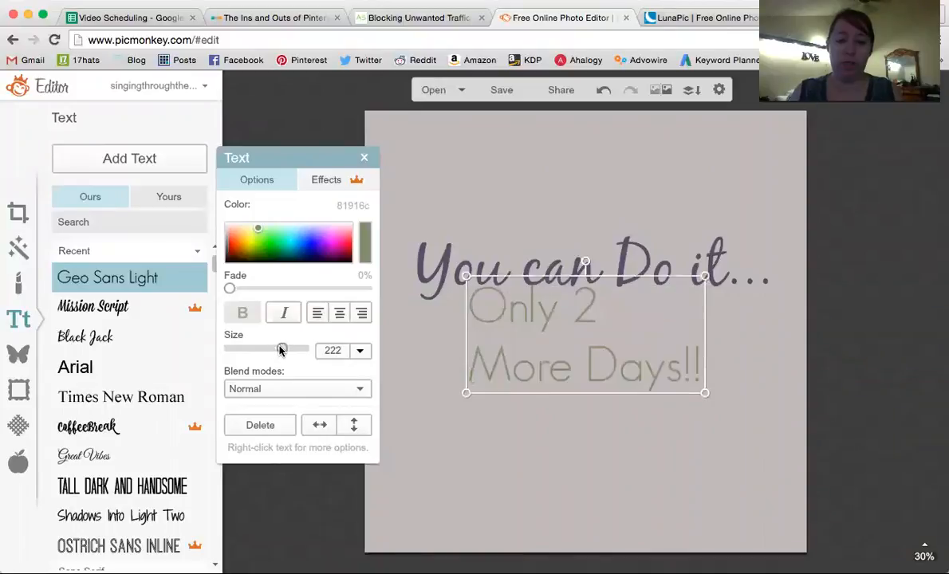
click(339, 316)
drag(604, 329, 604, 361)
click(694, 485)
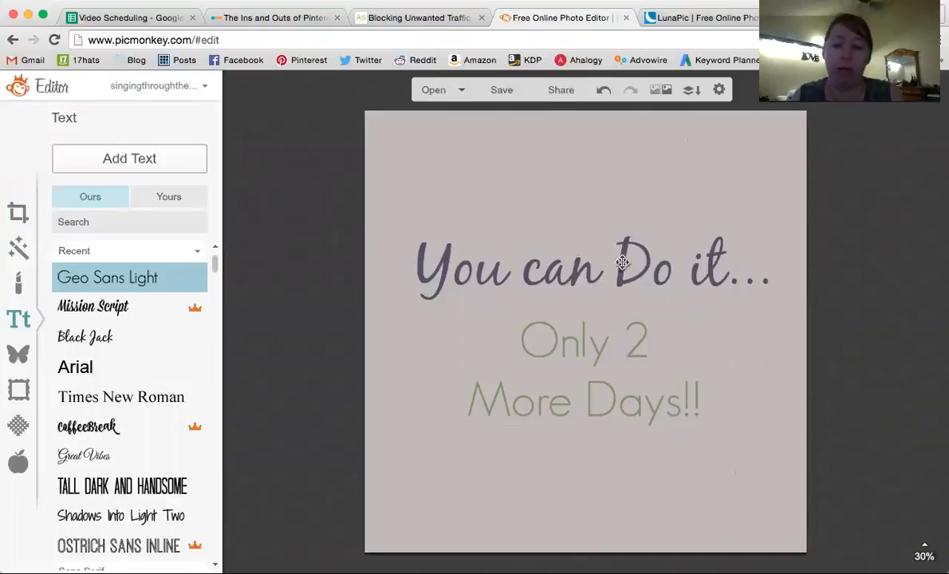
mouse_move(623, 262)
mouse_down()
mouse_move(622, 249)
mouse_move(621, 263)
mouse_up()
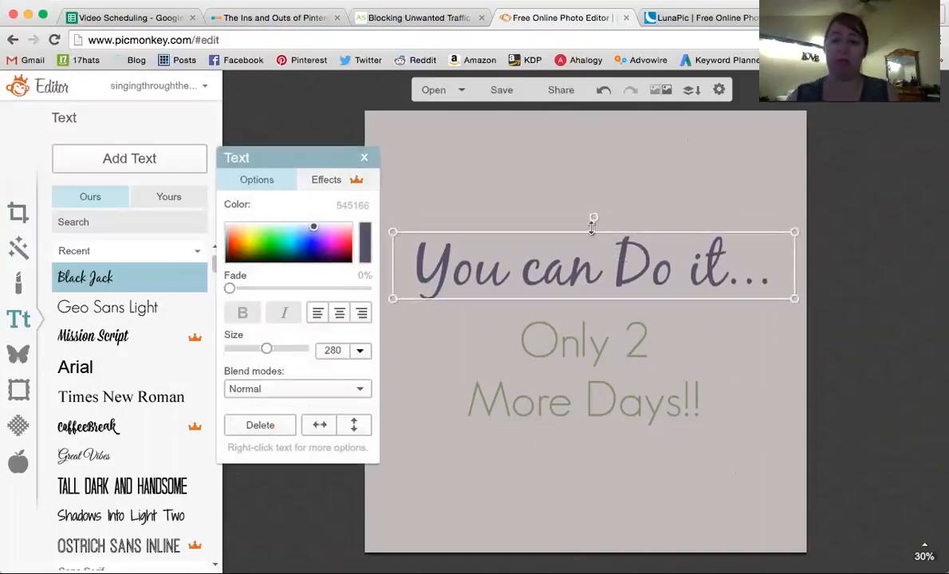
click(588, 198)
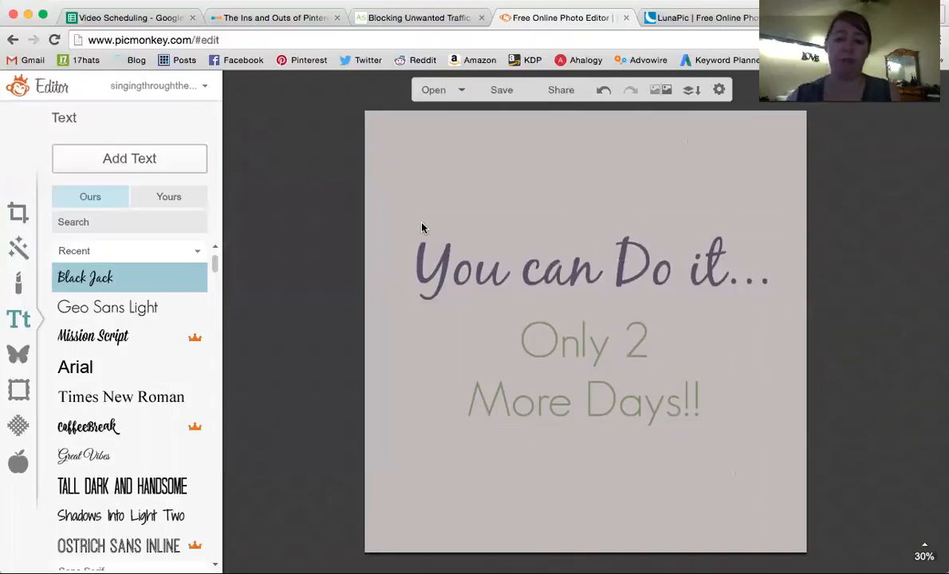
Step: Start adding an overlay to the canvas from an image file stored on the computer
click(20, 211)
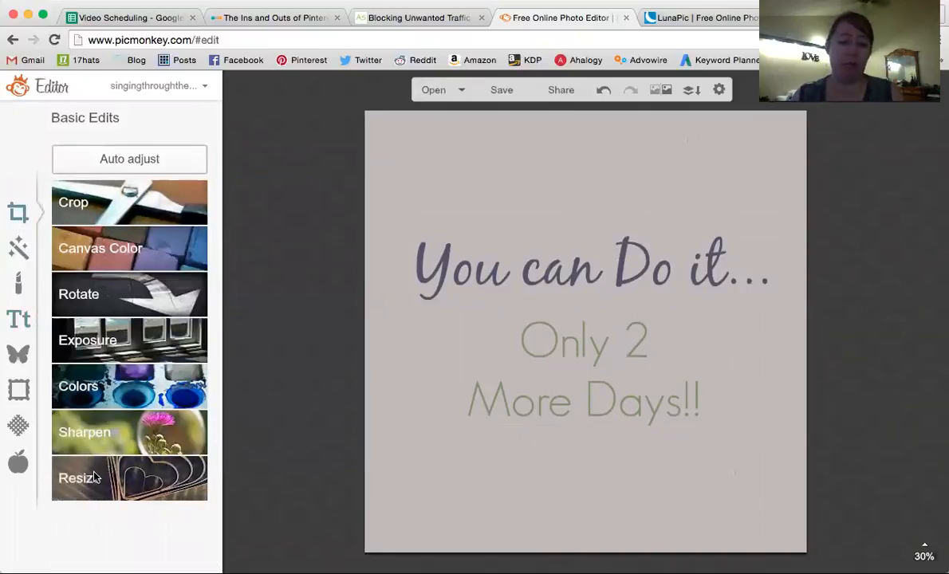
click(9, 357)
drag(215, 352, 198, 118)
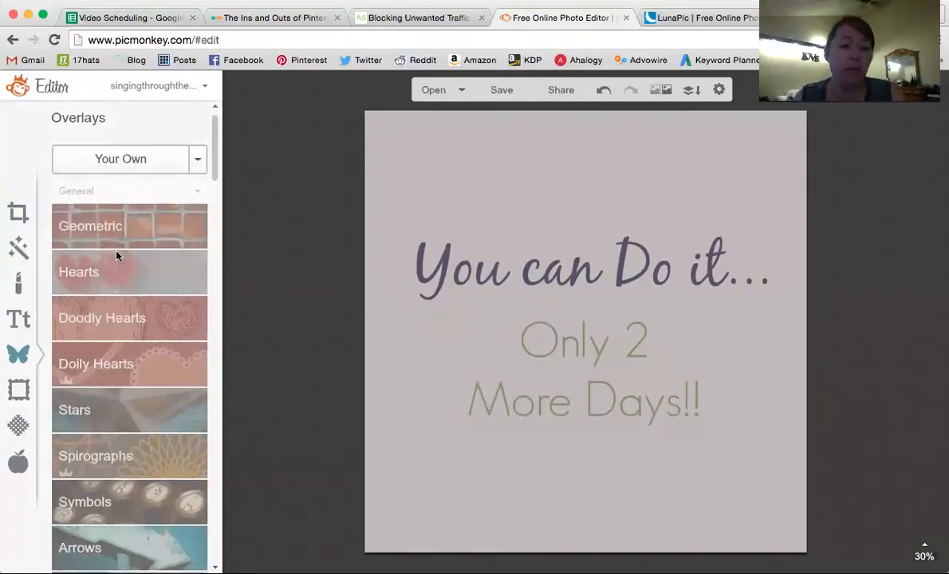
click(112, 161)
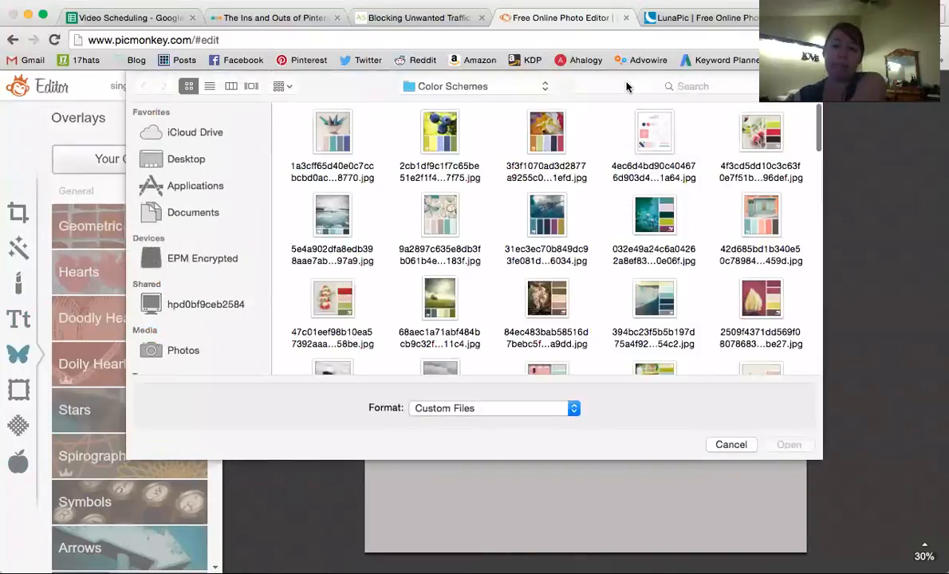
Step: Search the computer for overlay images matching "client" and look through the files found
click(627, 86)
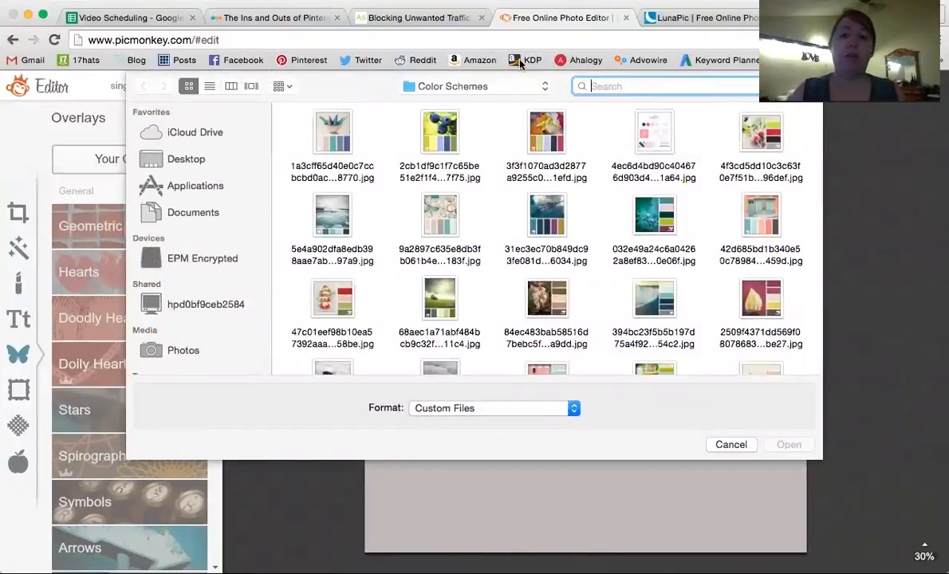
click(540, 87)
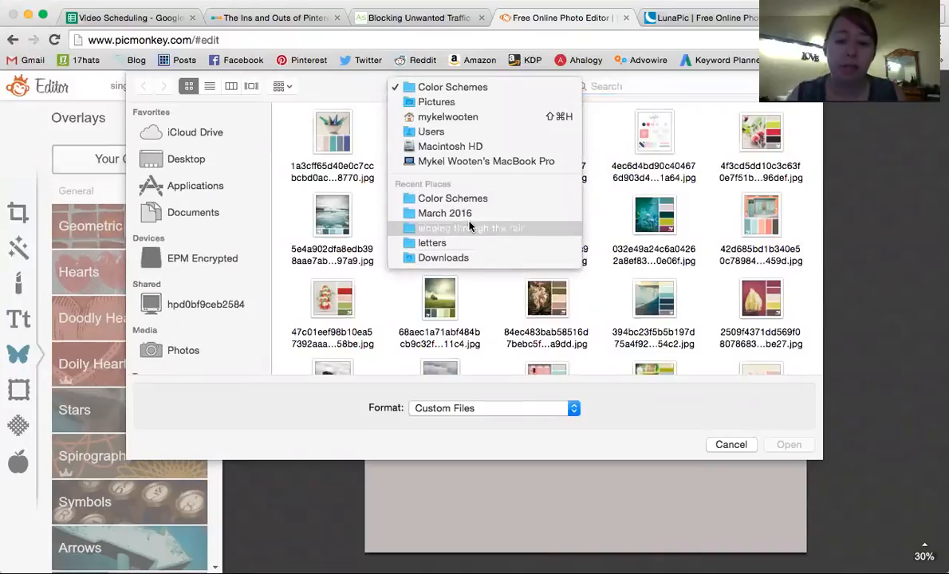
click(629, 90)
click(629, 87)
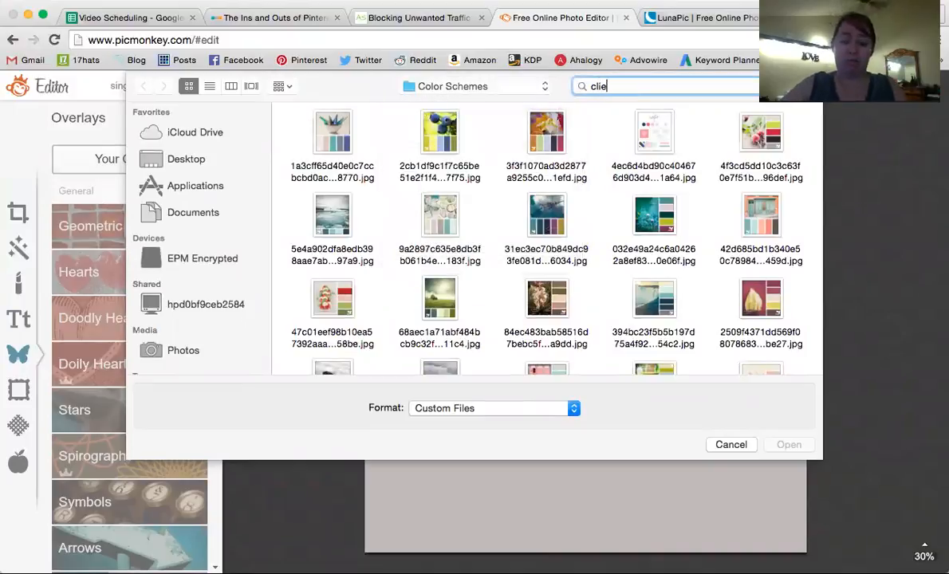
text(client)
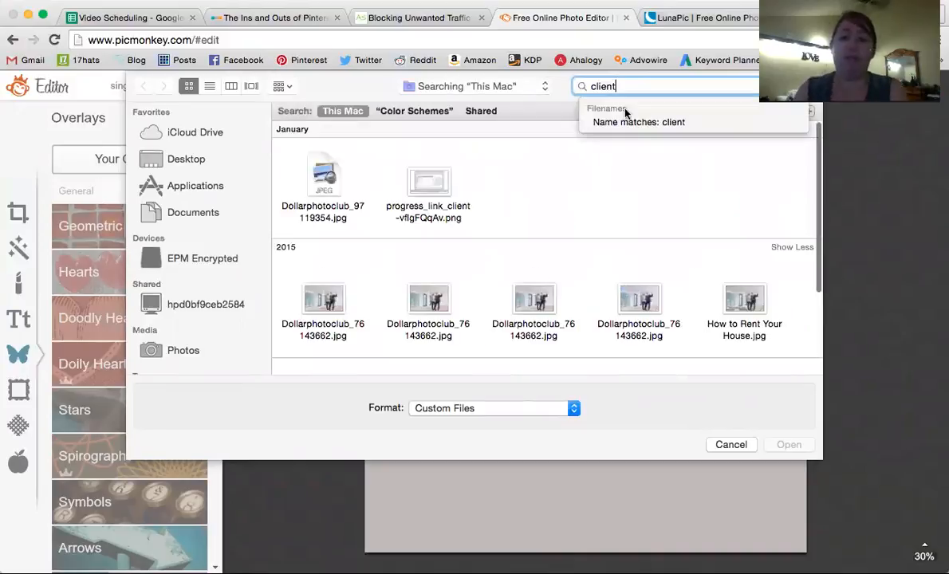
scroll(501, 189, down, 3)
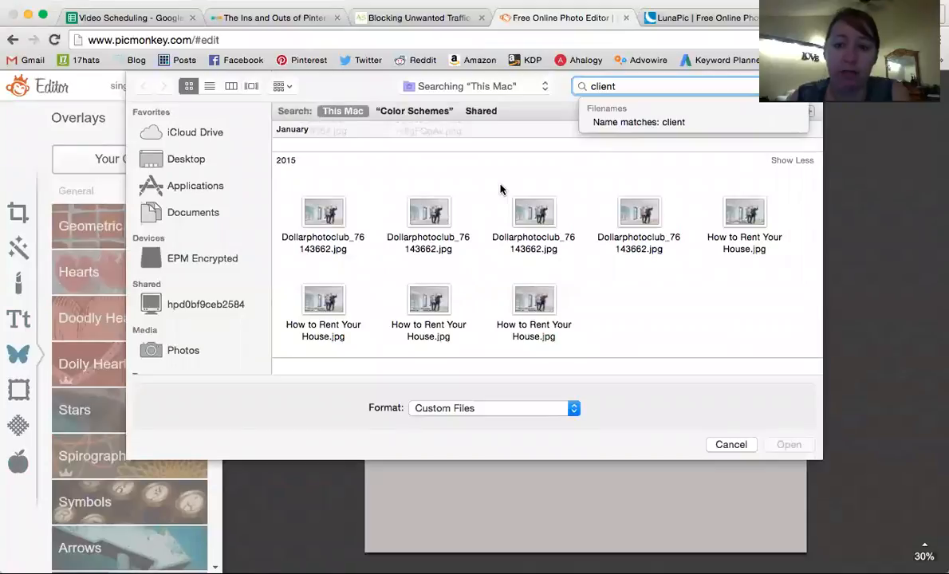
scroll(501, 189, up, 3)
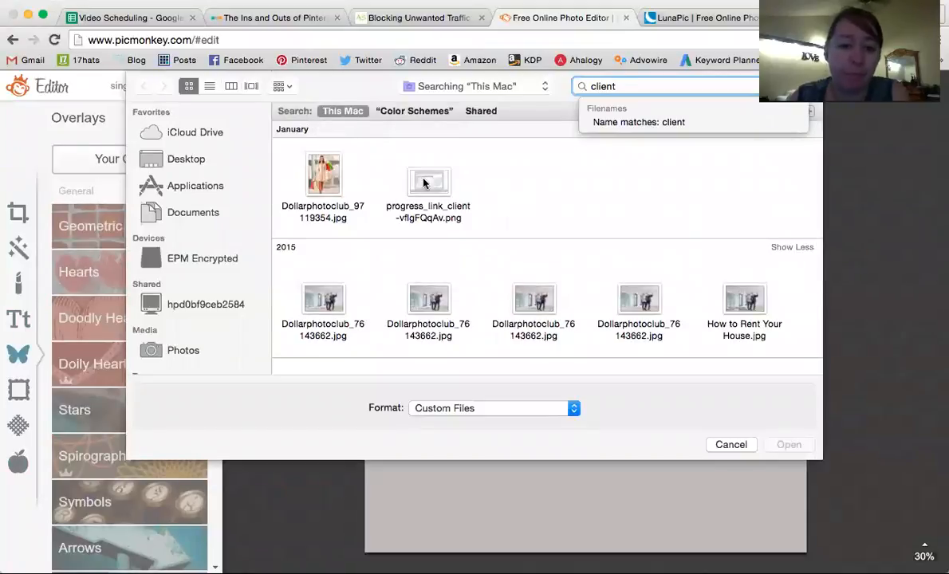
click(541, 85)
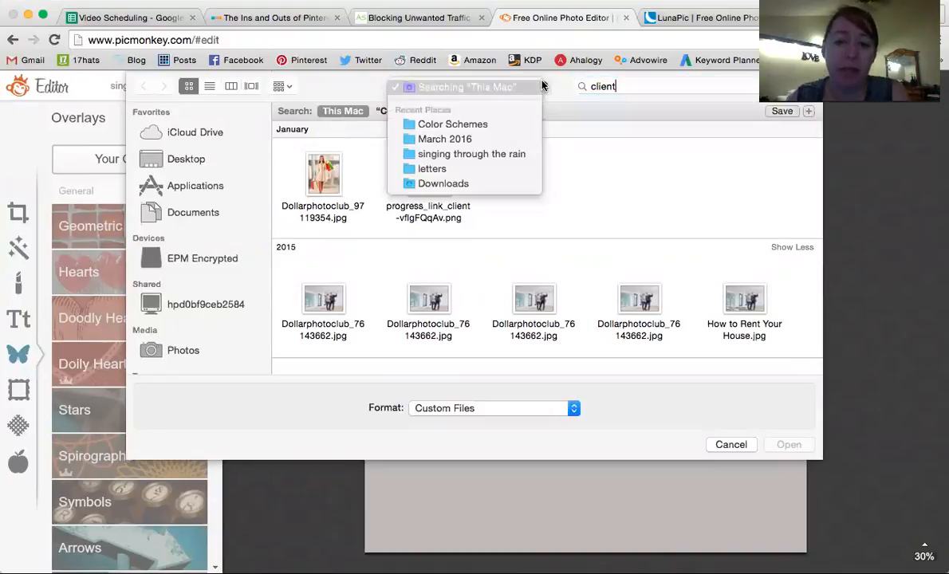
click(630, 86)
key(BackSpace)
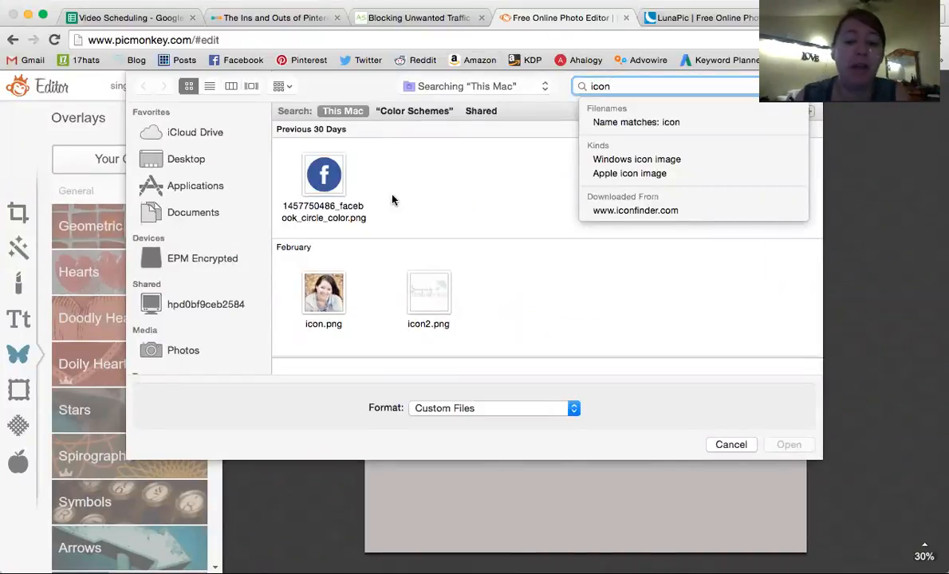
scroll(398, 197, down, 5)
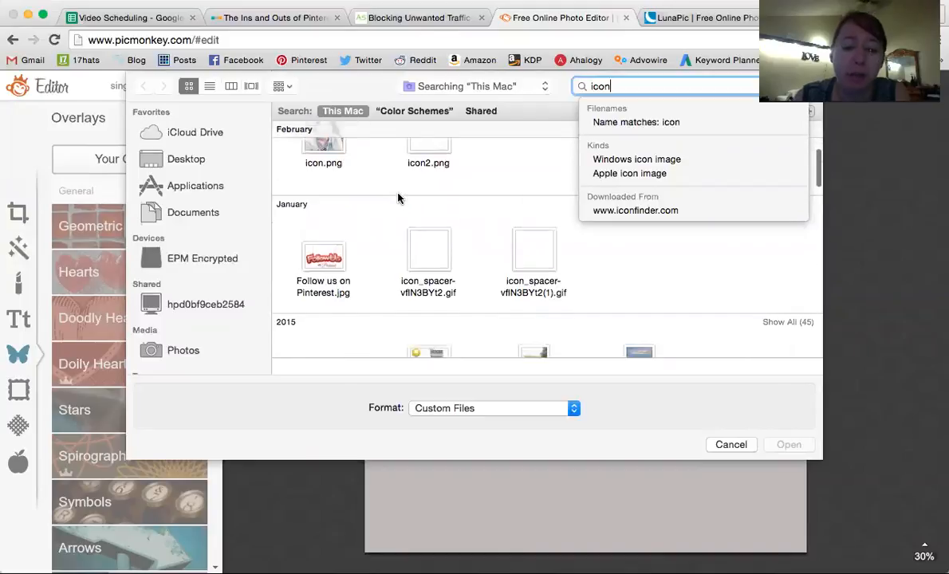
scroll(398, 198, down, 5)
scroll(398, 197, down, 5)
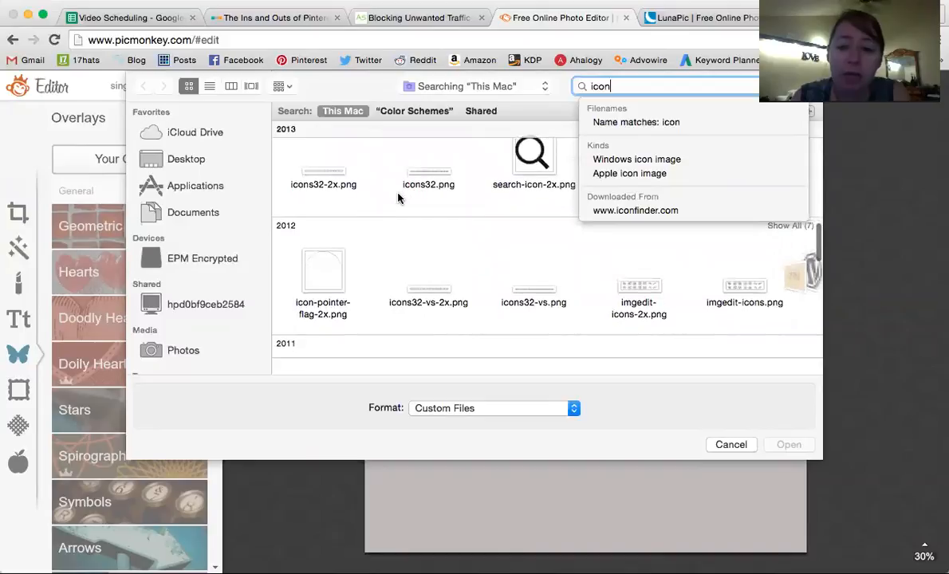
scroll(398, 198, down, 5)
scroll(398, 198, down, 3)
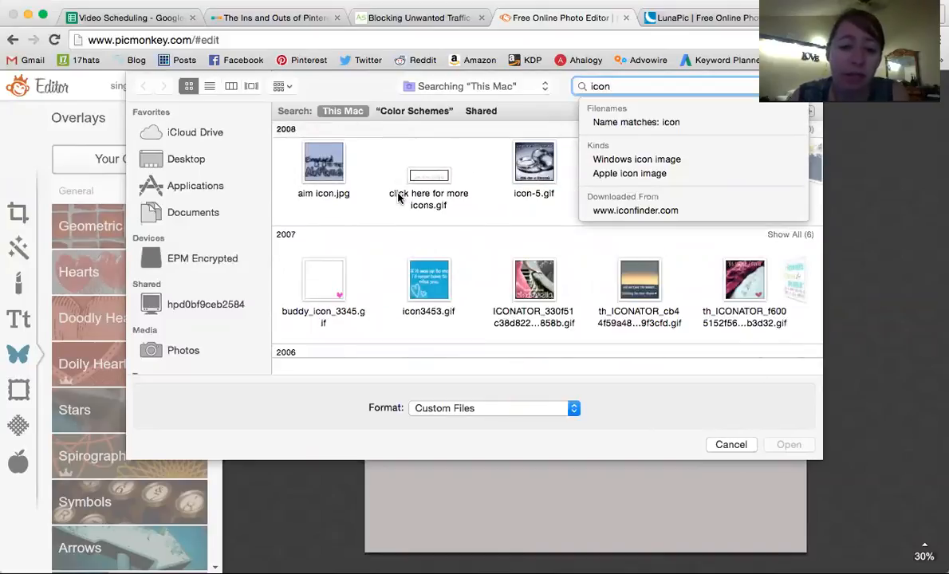
scroll(398, 198, up, 15)
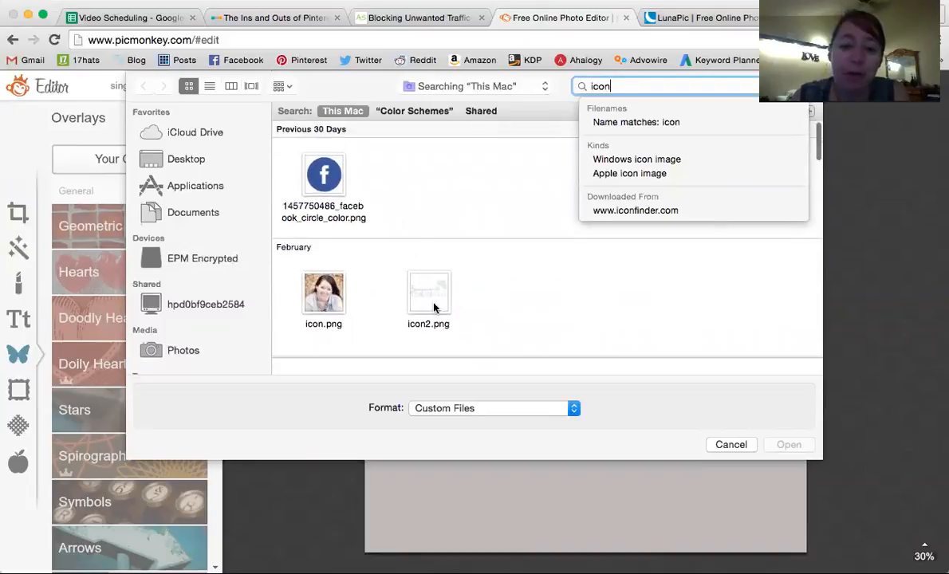
click(315, 171)
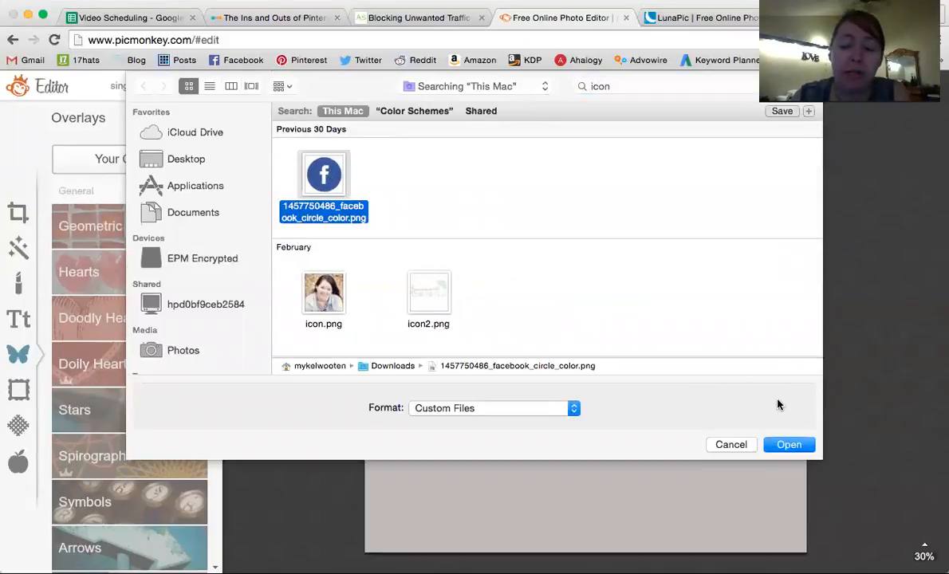
click(786, 445)
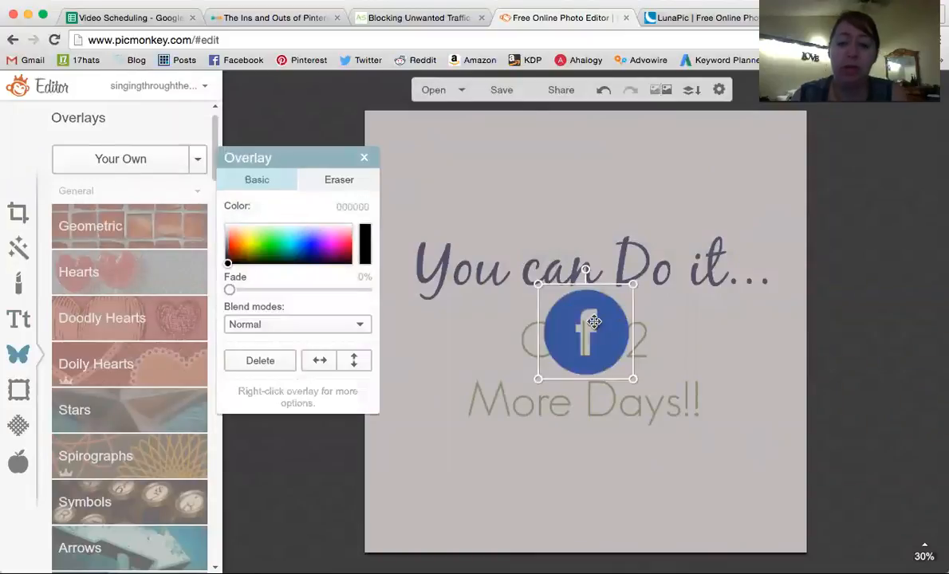
Step: Move the Facebook icon to the canvas's lower left area and shrink it to less than half its size
drag(597, 327, 436, 506)
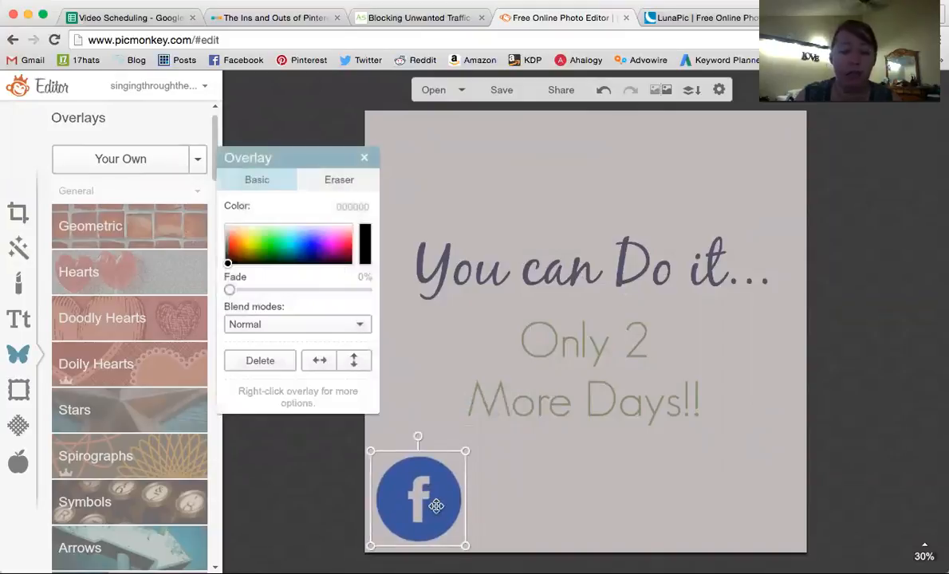
drag(372, 452, 410, 509)
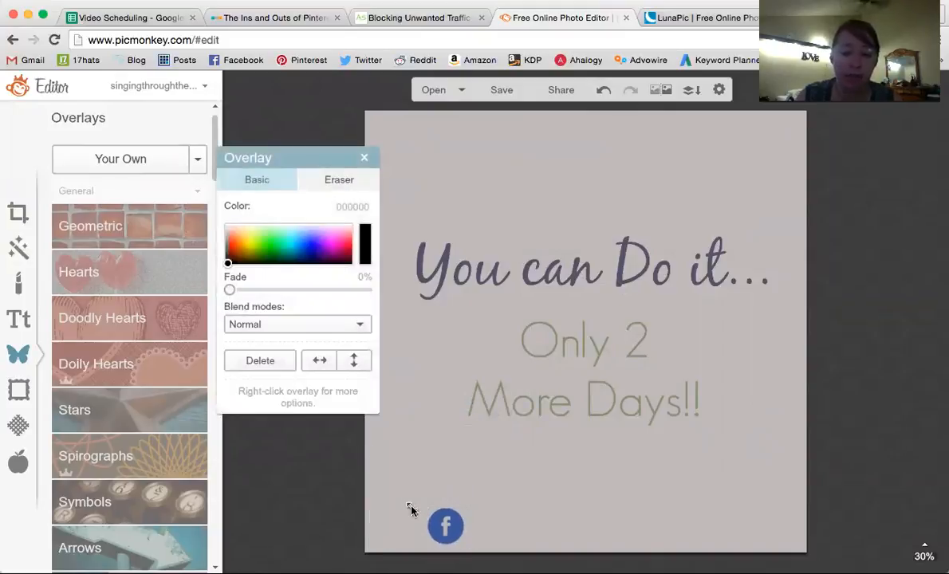
click(536, 471)
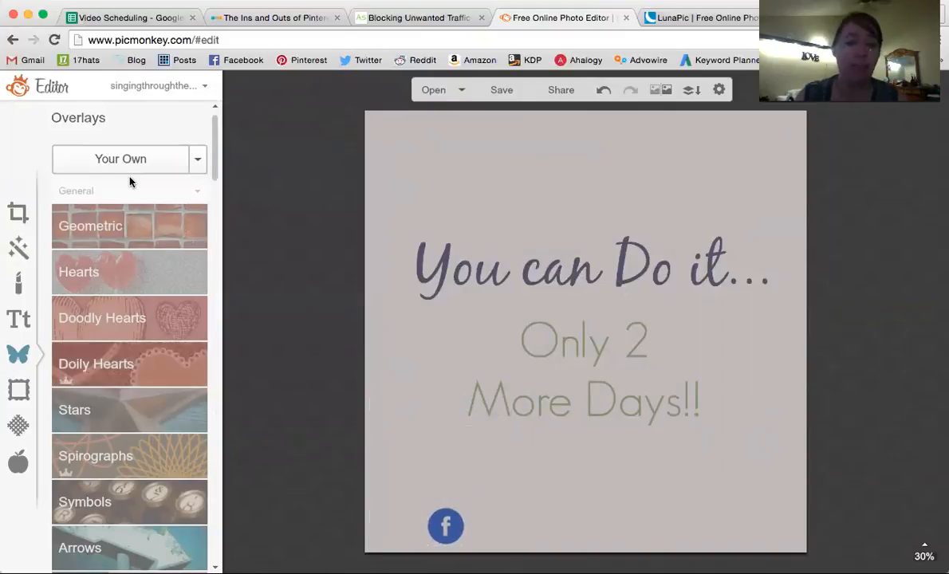
click(18, 319)
click(156, 161)
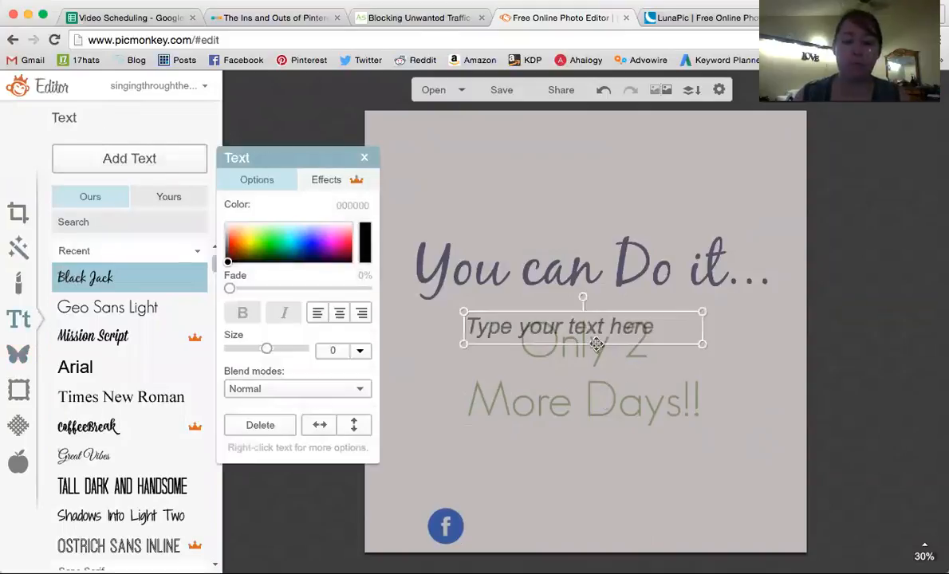
text(www.)
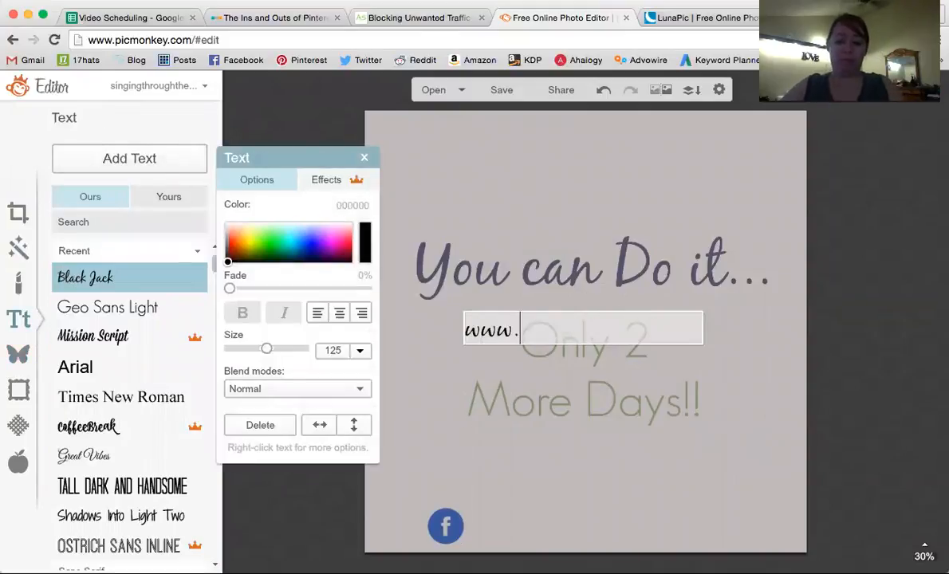
text(facebook)
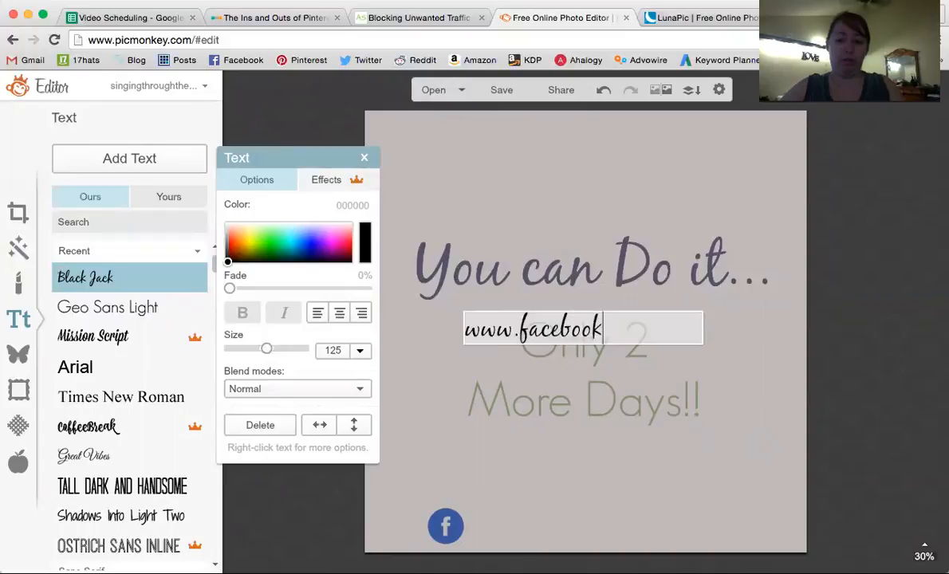
text(.com/sin)
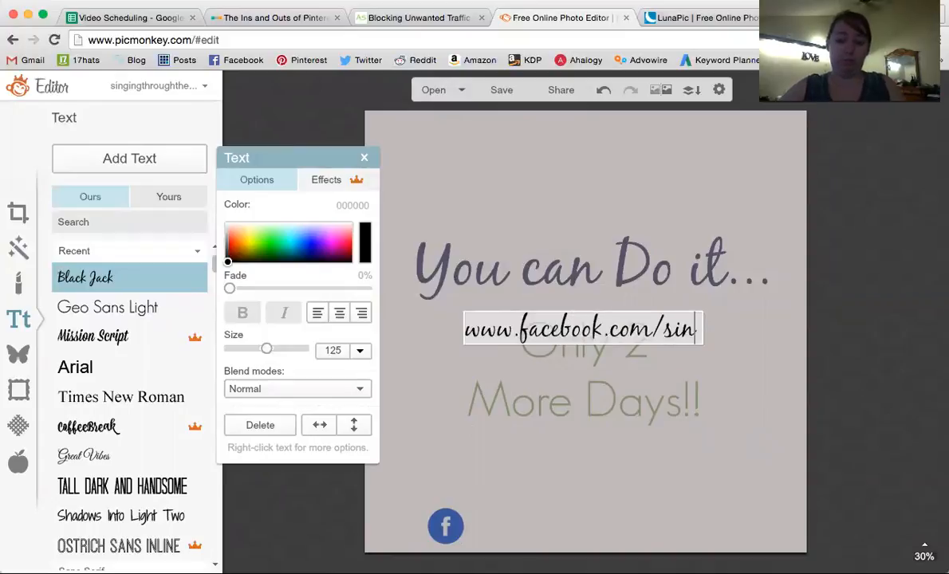
text(gingthroughtherain)
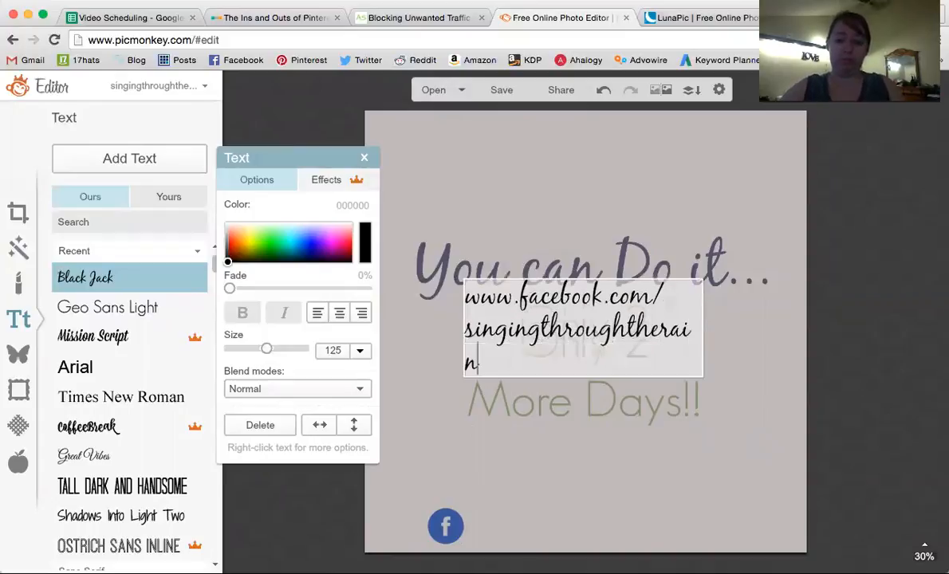
click(634, 446)
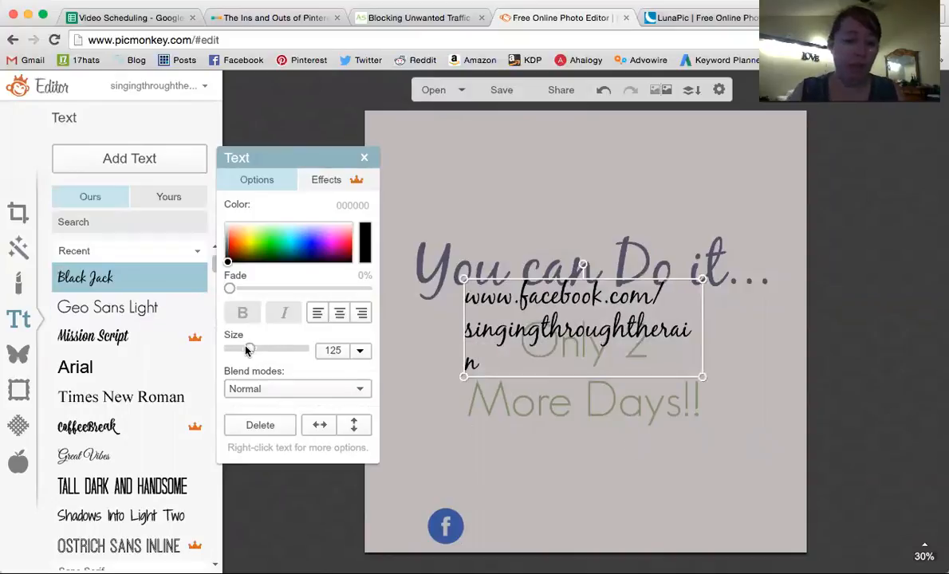
Step: Set the web address text to size 56 in Times New Roman and place it directly beside the Facebook icon
drag(247, 351, 245, 351)
click(120, 397)
drag(578, 333, 582, 528)
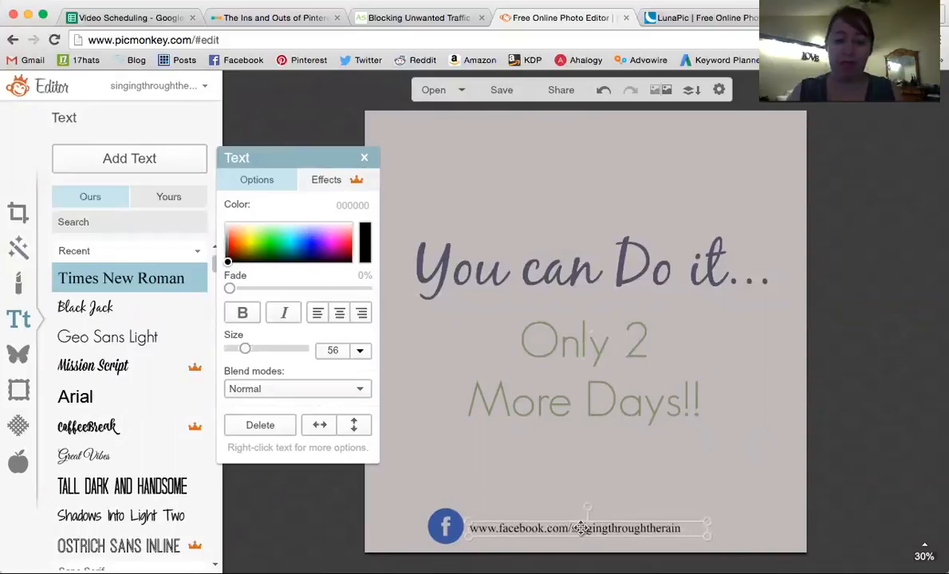
click(716, 490)
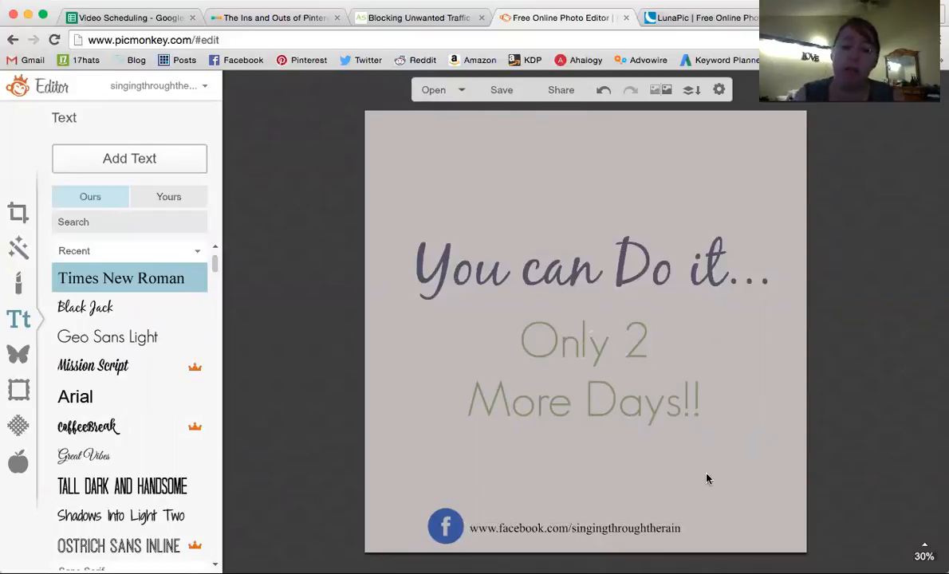
Step: Enlarge the Facebook icon beside the web address and return to the overlay collection
click(444, 523)
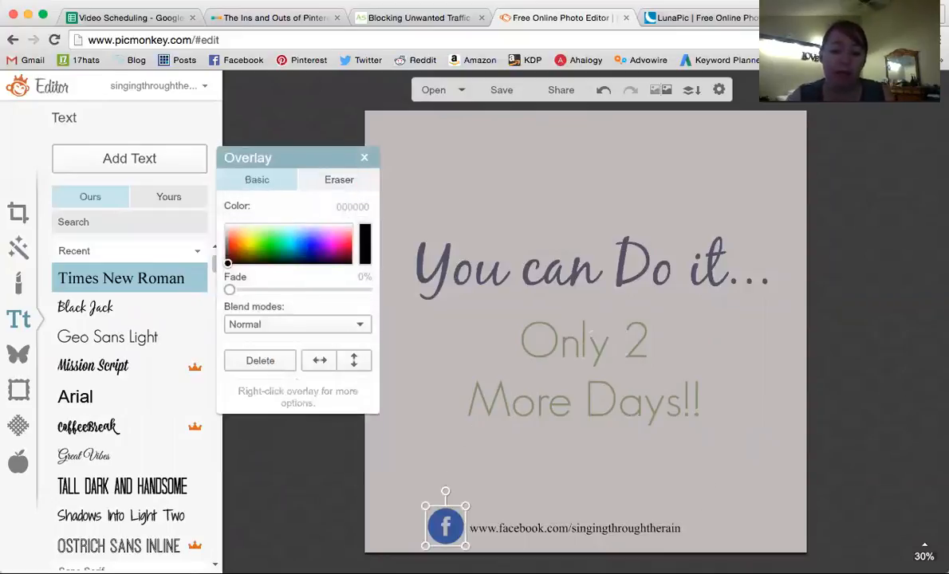
drag(425, 506, 404, 482)
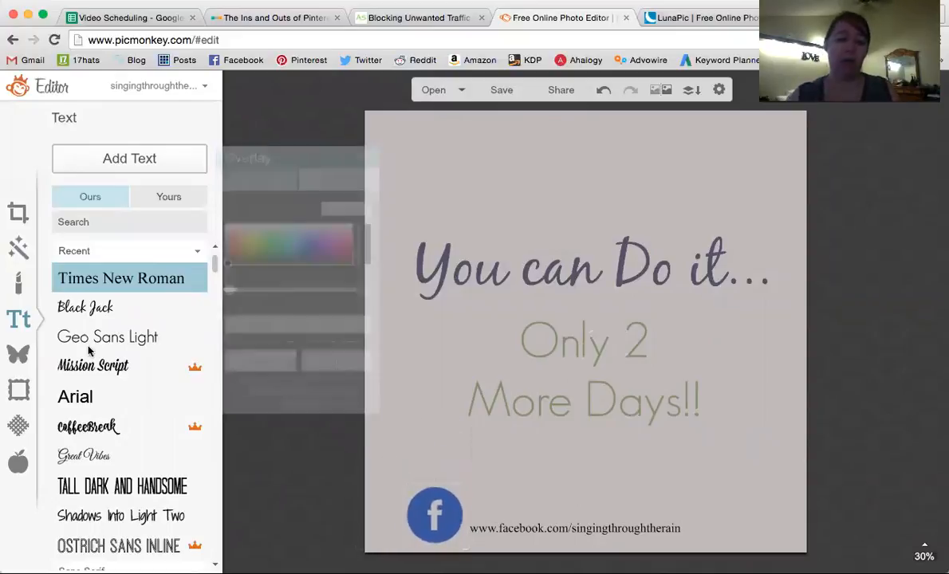
click(19, 353)
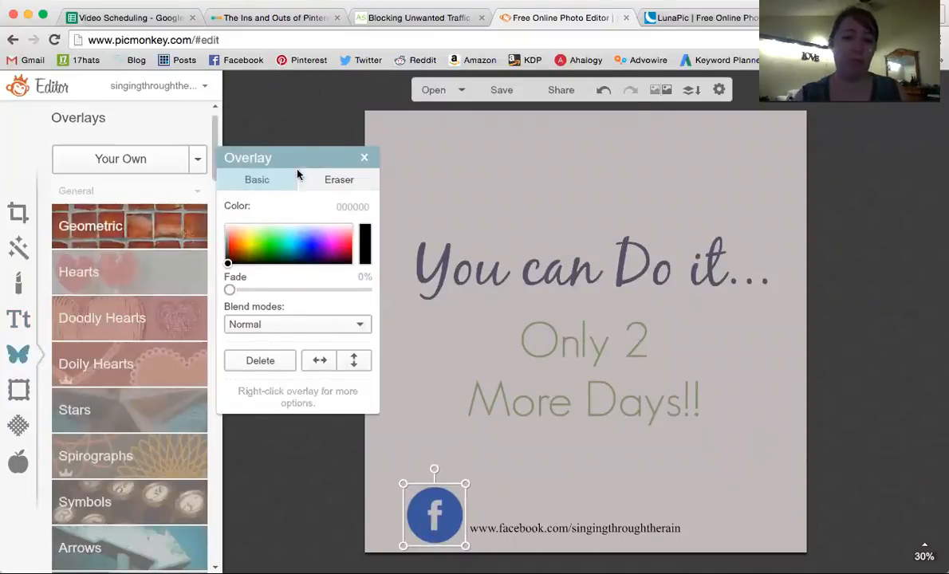
Step: Switch to LunaPic, sample the off-white petal color from the flower photo, and copy its hex code EFEDEE
click(724, 13)
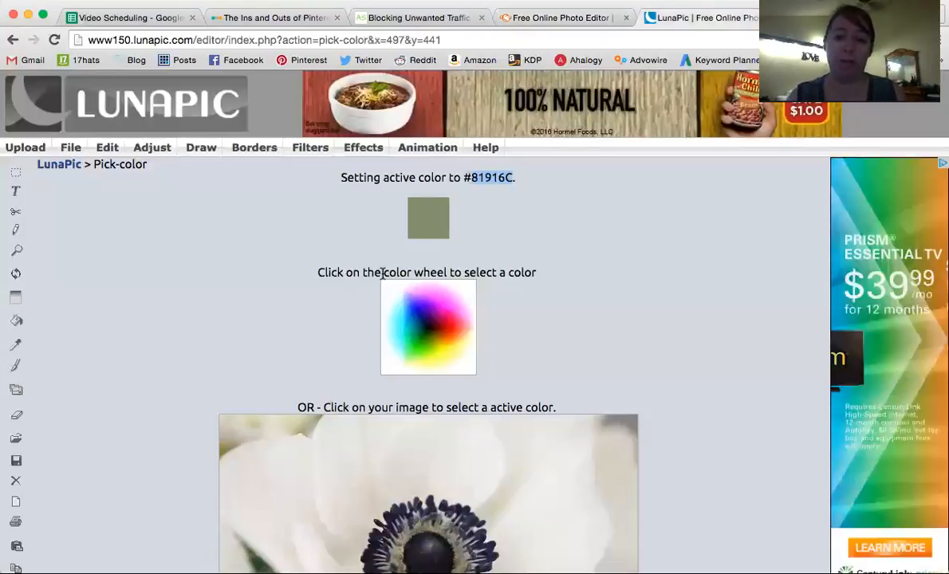
scroll(383, 278, down, 10)
click(256, 400)
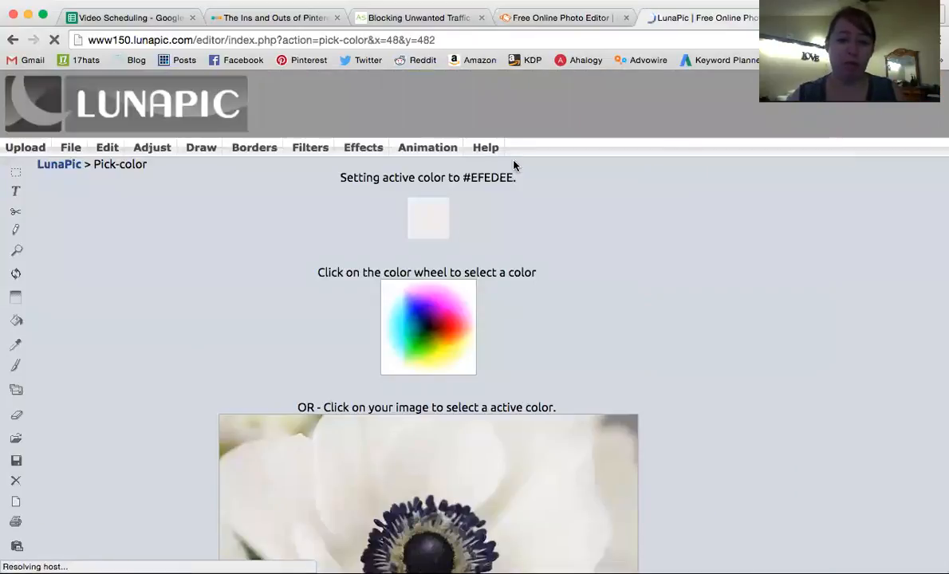
drag(513, 175, 475, 174)
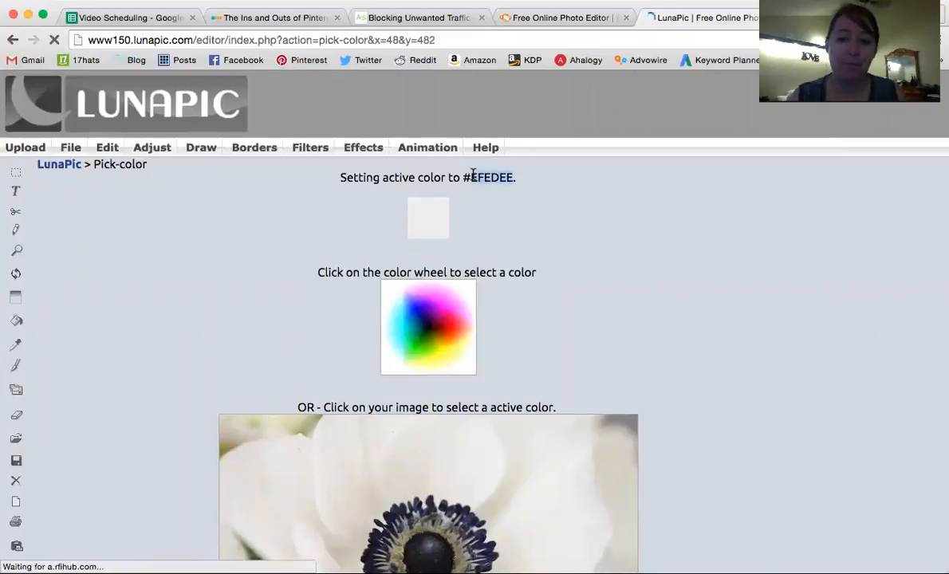
right_click(500, 182)
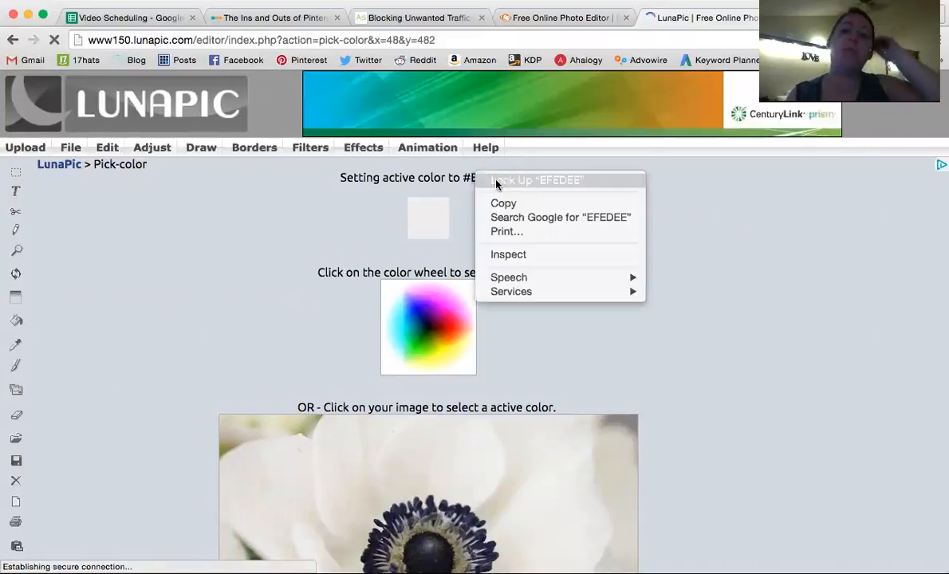
click(511, 190)
Step: Return to PicMonkey and add the basic five-pointed star overlay to the canvas
click(606, 17)
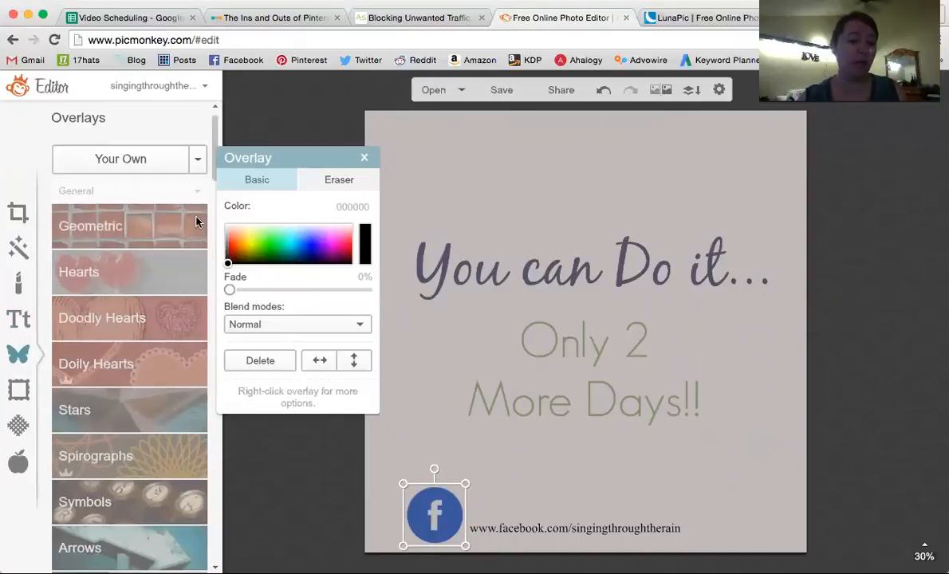
scroll(198, 239, down, 10)
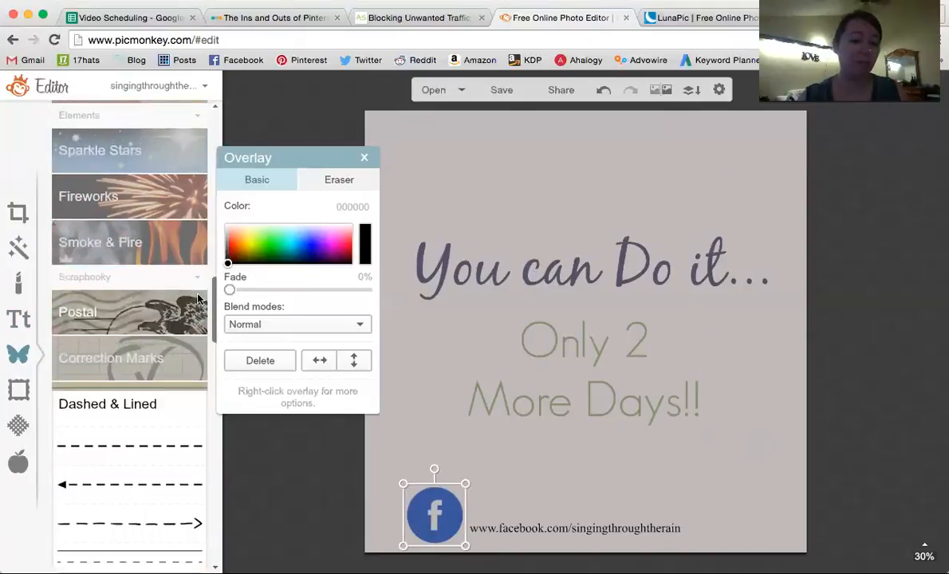
scroll(198, 289, up, 10)
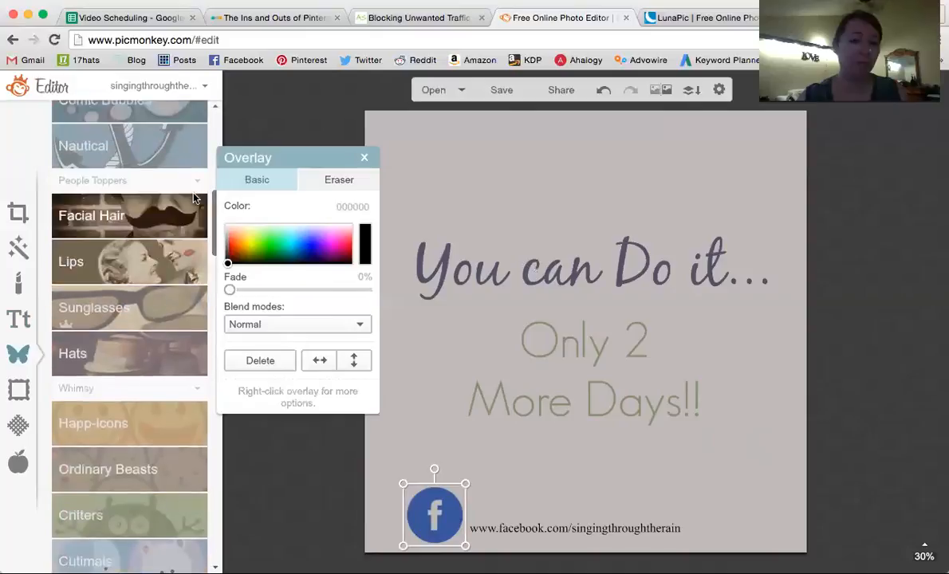
scroll(200, 165, up, 5)
scroll(204, 151, down, 2)
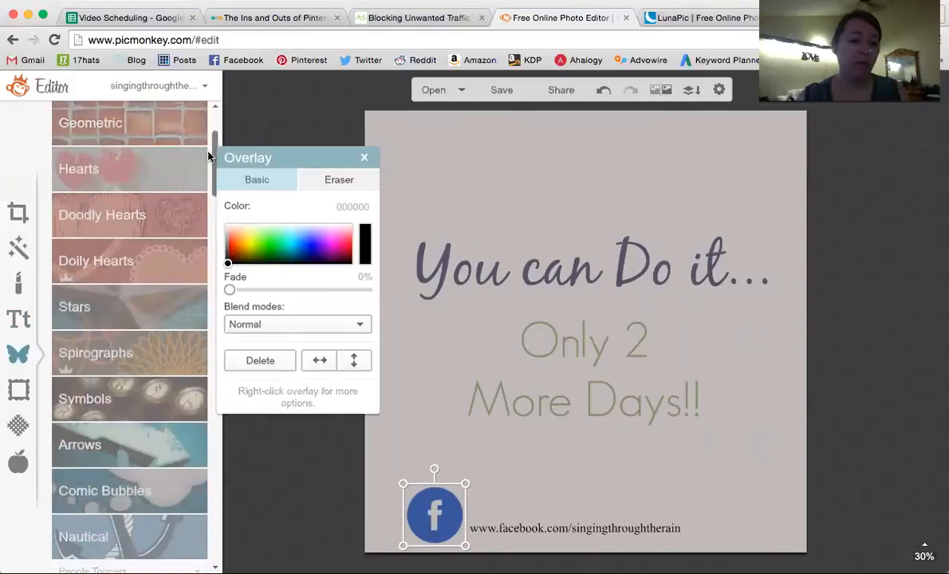
click(112, 308)
click(74, 348)
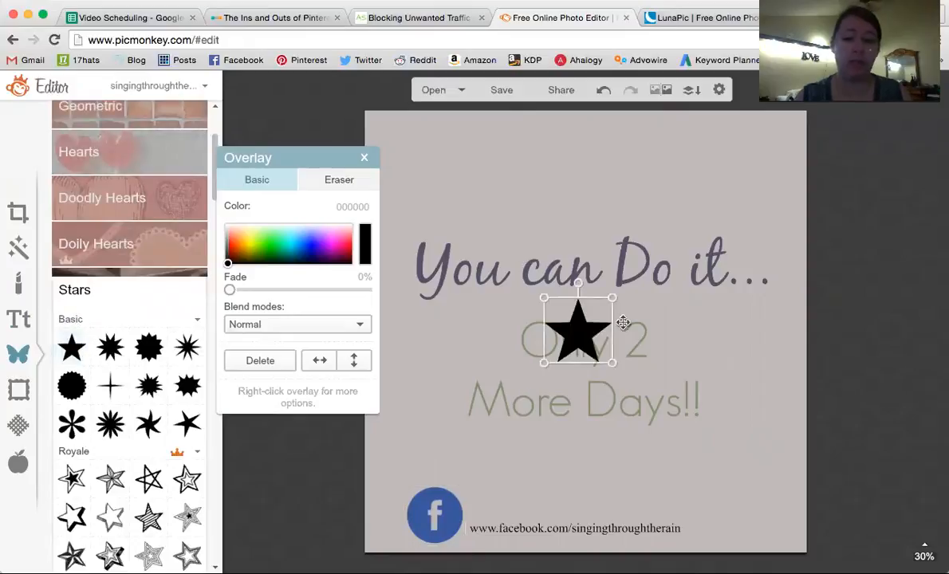
Step: Set the star overlay's color to the copied hex code EFEDEE
double_click(346, 209)
key(super+v)
key(Return)
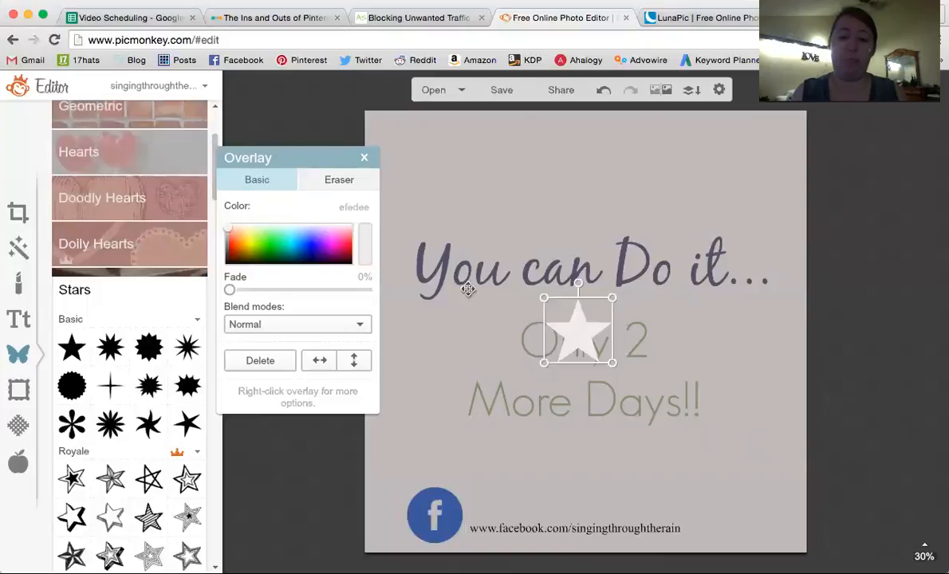
Step: Move the star to the canvas's upper left area, enlarge it to more than double its size, and send it behind the text
drag(577, 322, 399, 204)
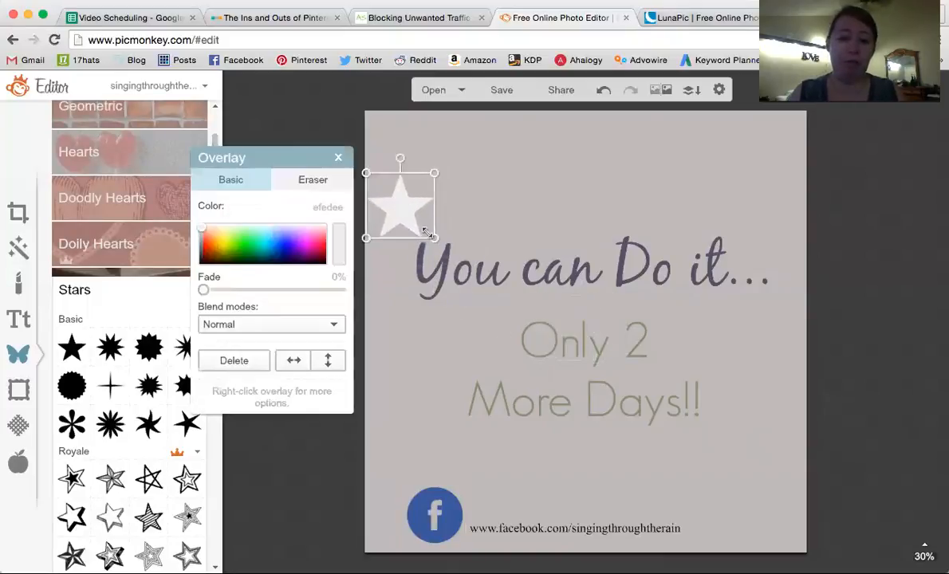
drag(432, 235, 547, 338)
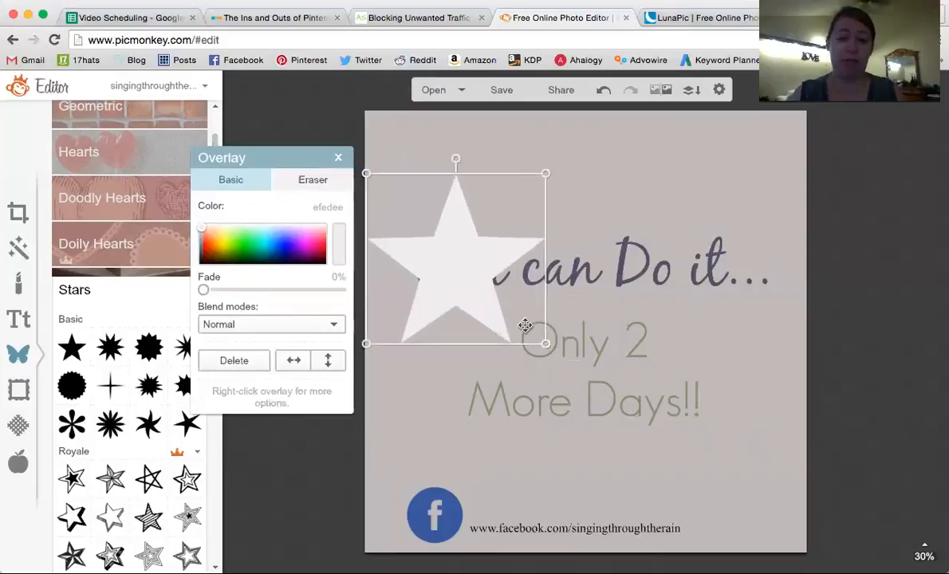
right_click(468, 281)
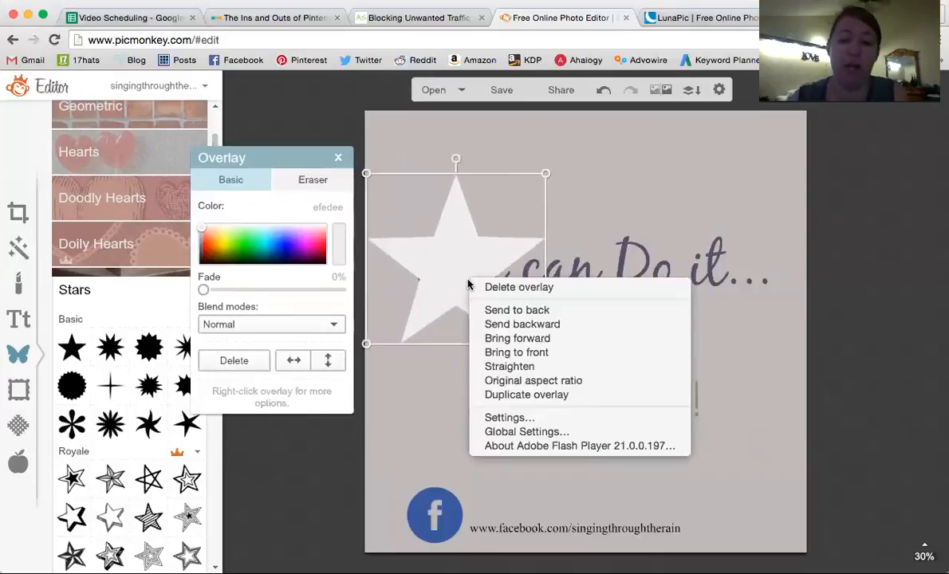
click(502, 310)
click(615, 147)
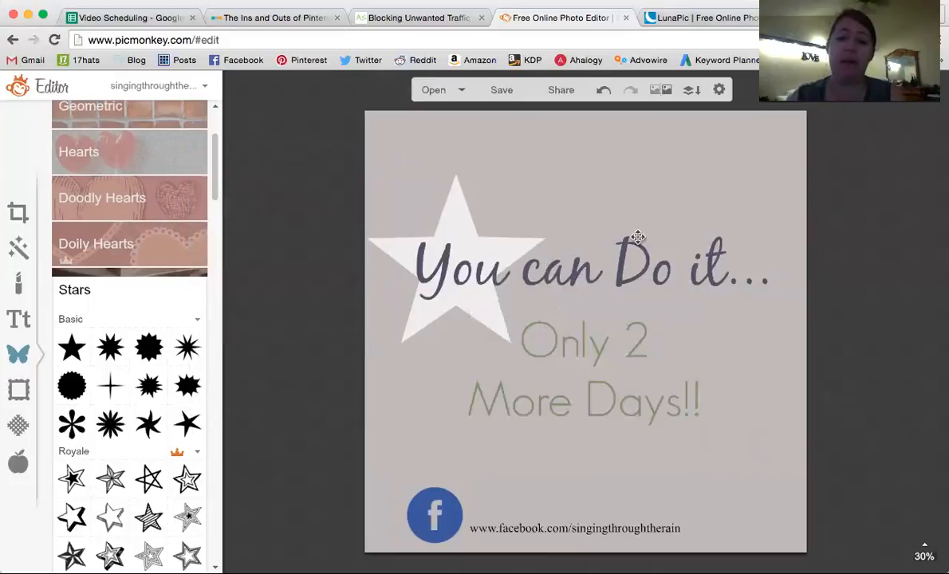
Step: Add a second basic five-pointed star colored EFEDEE and fade the large star by about 12%
click(89, 346)
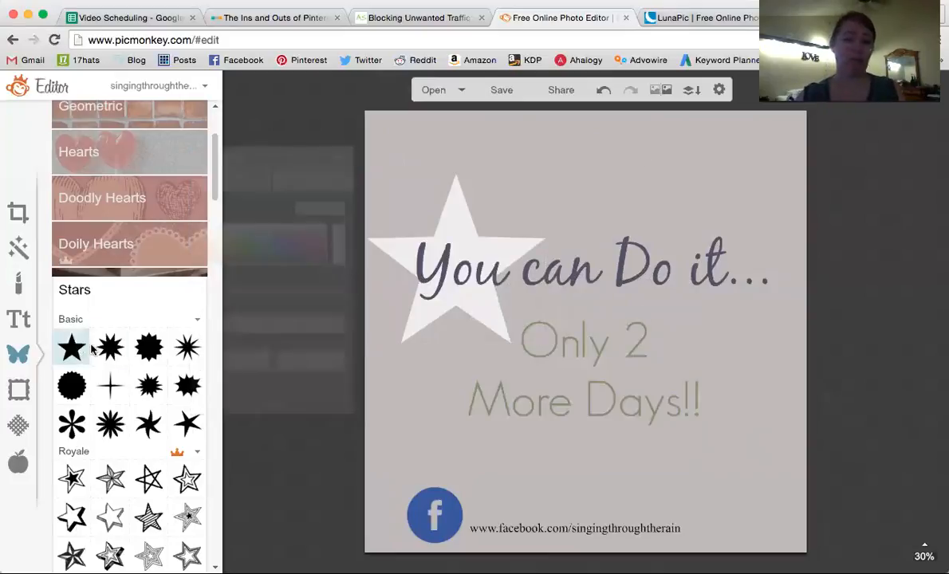
click(324, 206)
text(EFEBEE)
key(Return)
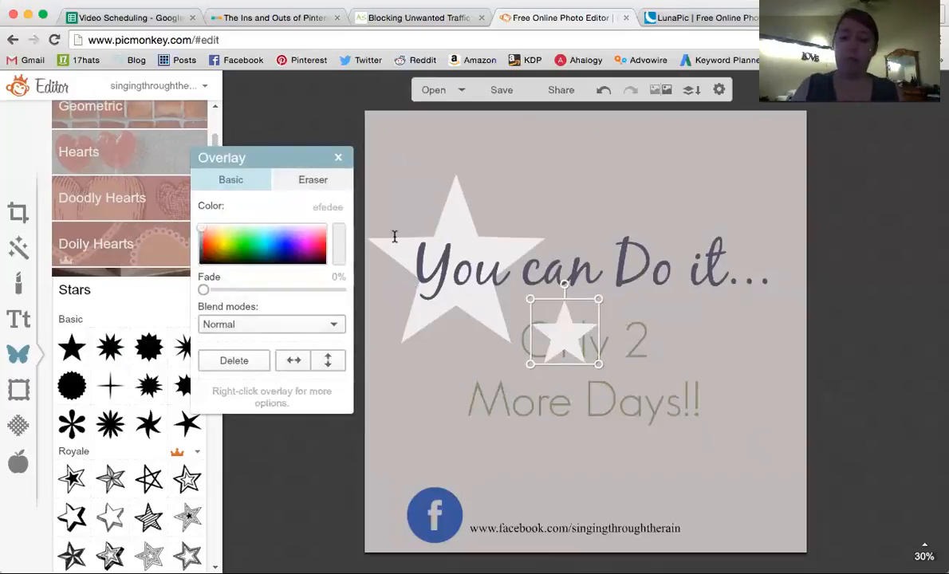
click(434, 313)
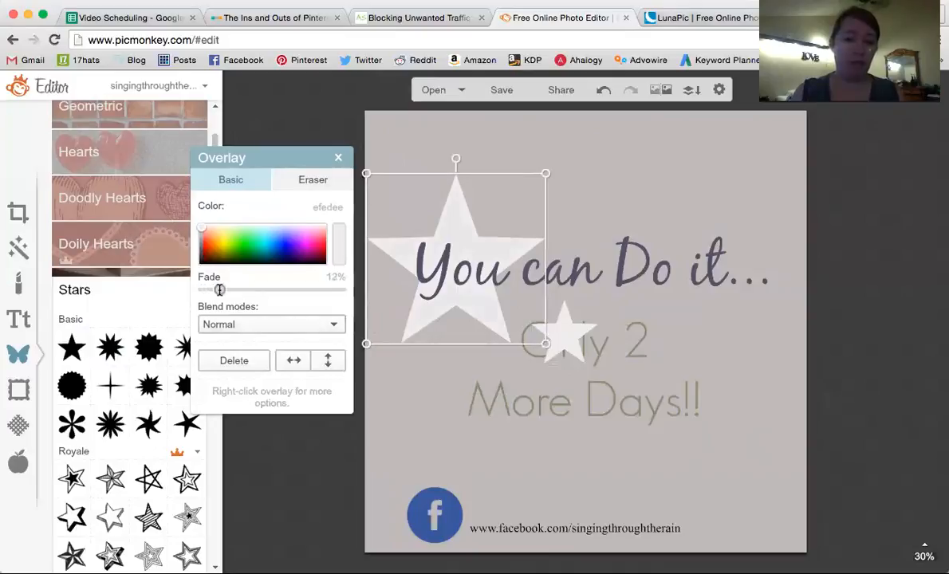
Step: Enlarge the second star to nearly the first one's size and place it behind the text in the canvas's lower right area
click(528, 319)
drag(594, 356, 706, 453)
drag(594, 389, 690, 434)
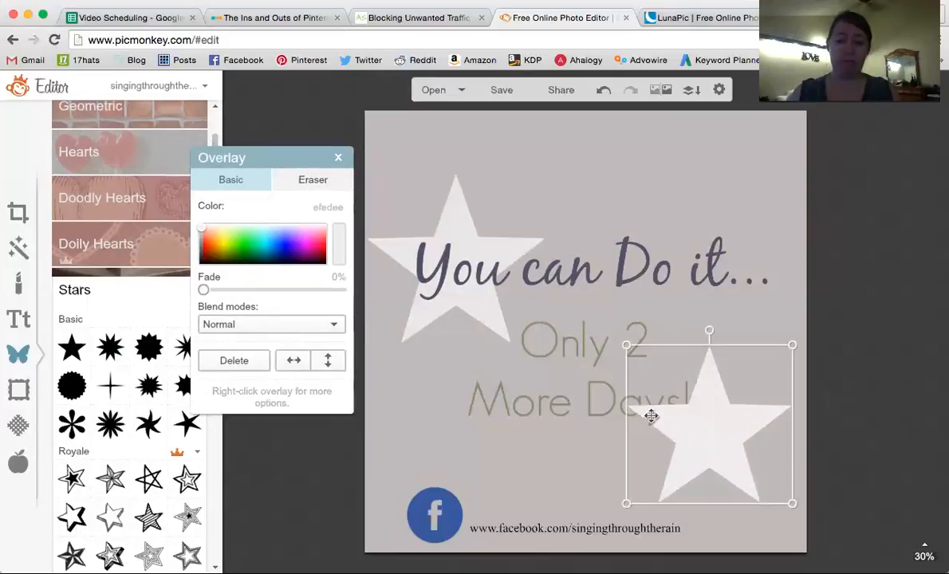
right_click(707, 403)
click(725, 424)
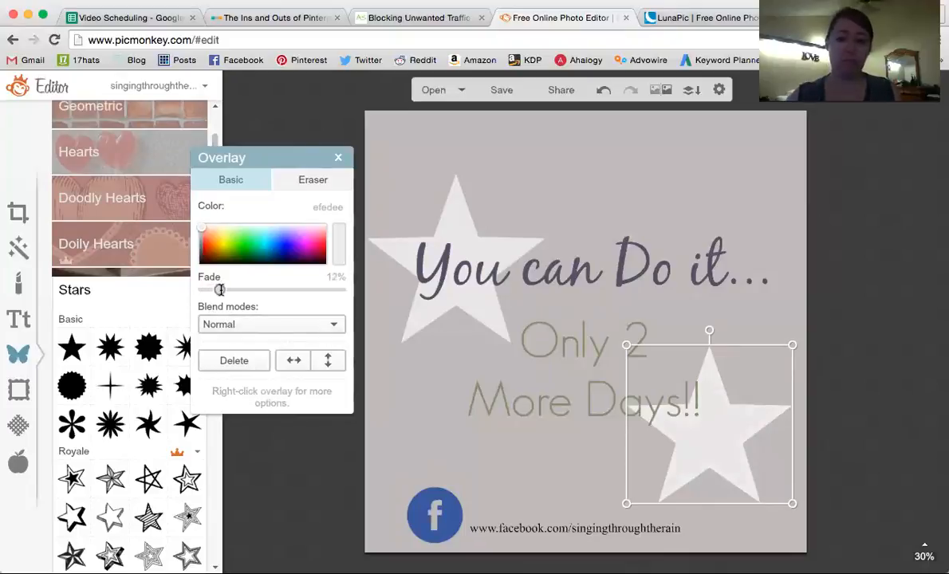
Step: Match the transparency of the two stars by setting the fade of each to 13%
click(463, 218)
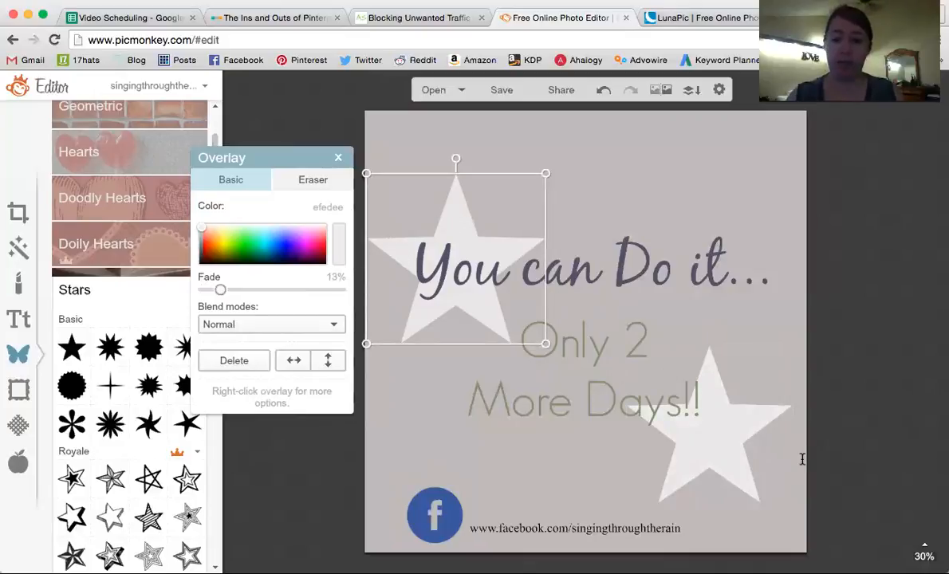
click(716, 456)
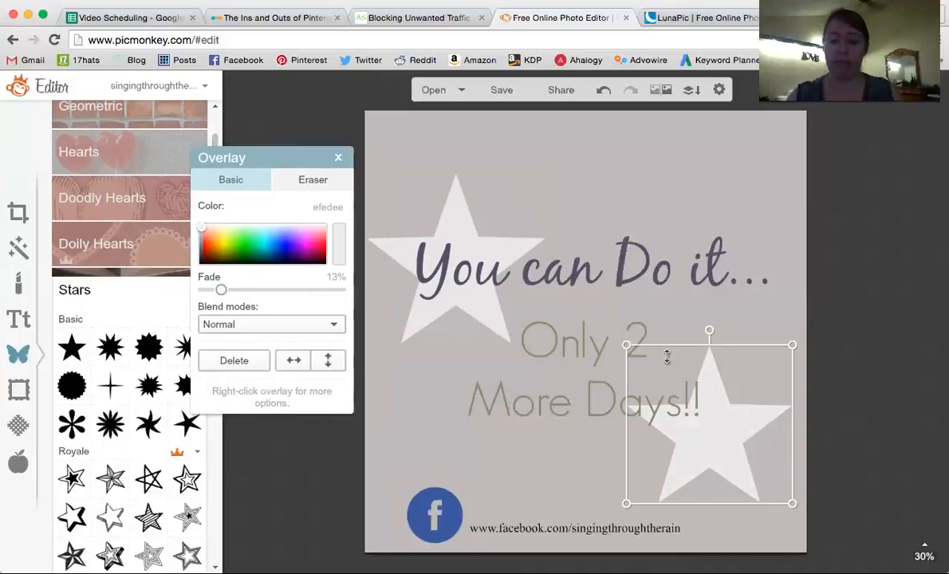
click(447, 214)
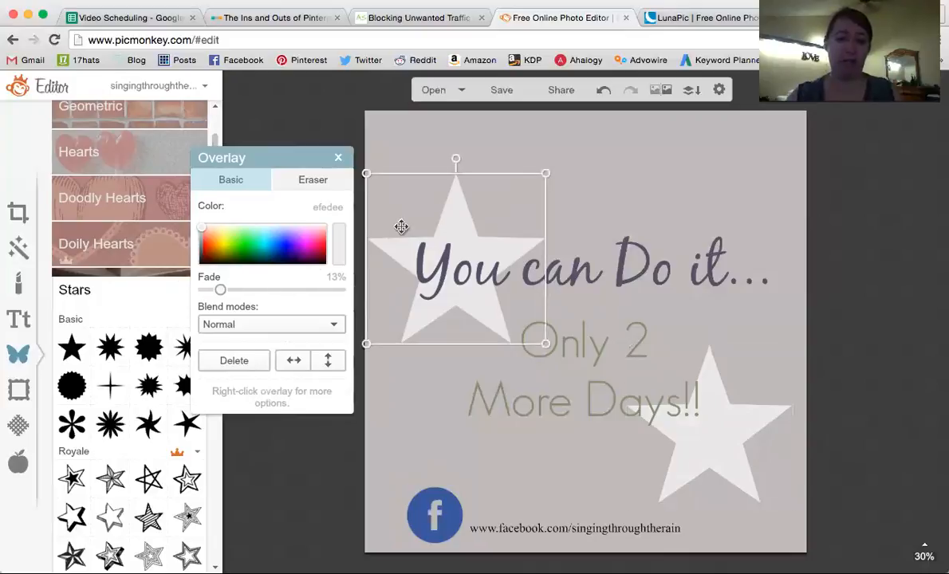
click(608, 150)
Step: Try the second star higher up behind "Do it..." and the first star nearer the canvas's top edge
drag(731, 458, 731, 302)
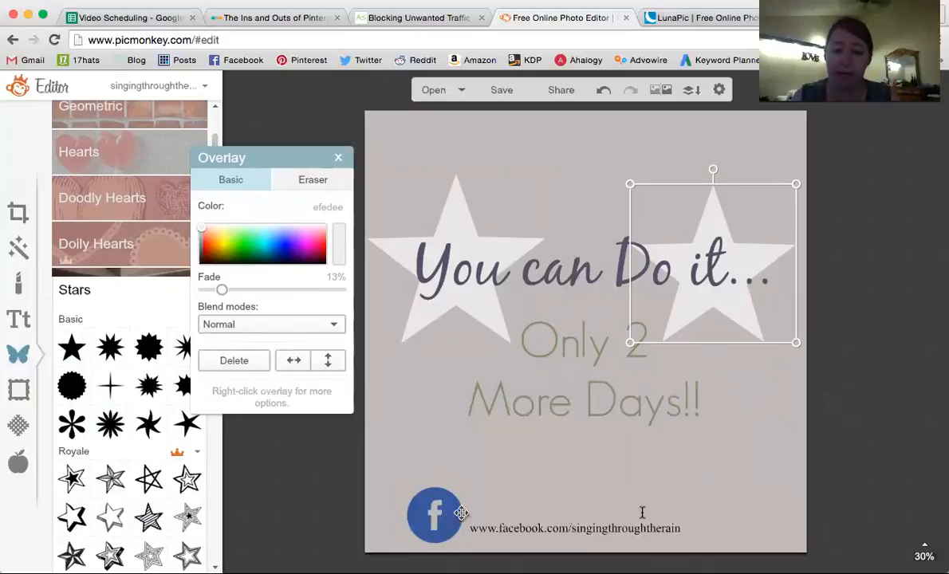
click(746, 397)
drag(460, 213, 469, 154)
Step: Move the second star down to the canvas's lower right corner area, just below "Days!!"
click(721, 254)
drag(721, 254, 729, 414)
click(736, 308)
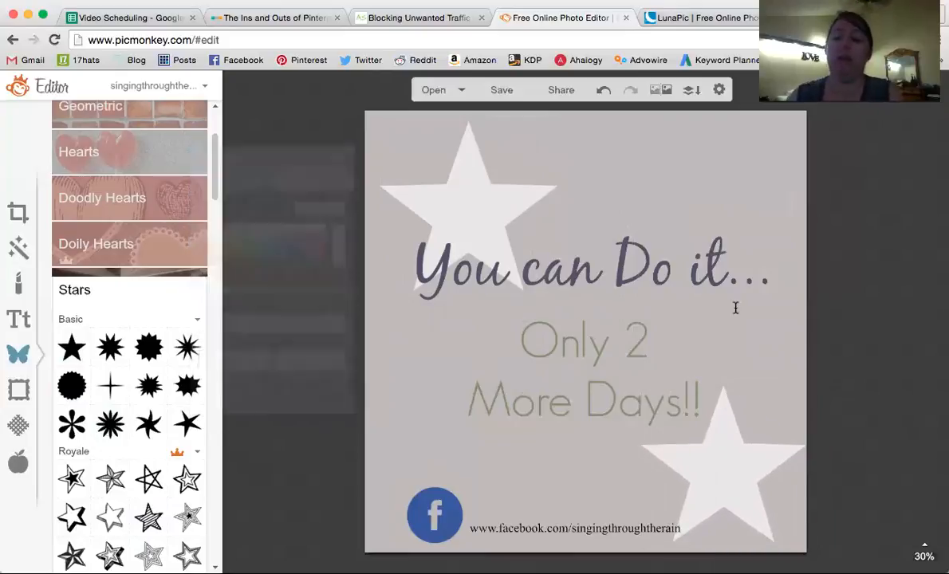
Step: Move the first star down behind "You" so that its tip runs slightly past the canvas's left edge
click(473, 173)
drag(474, 173, 446, 224)
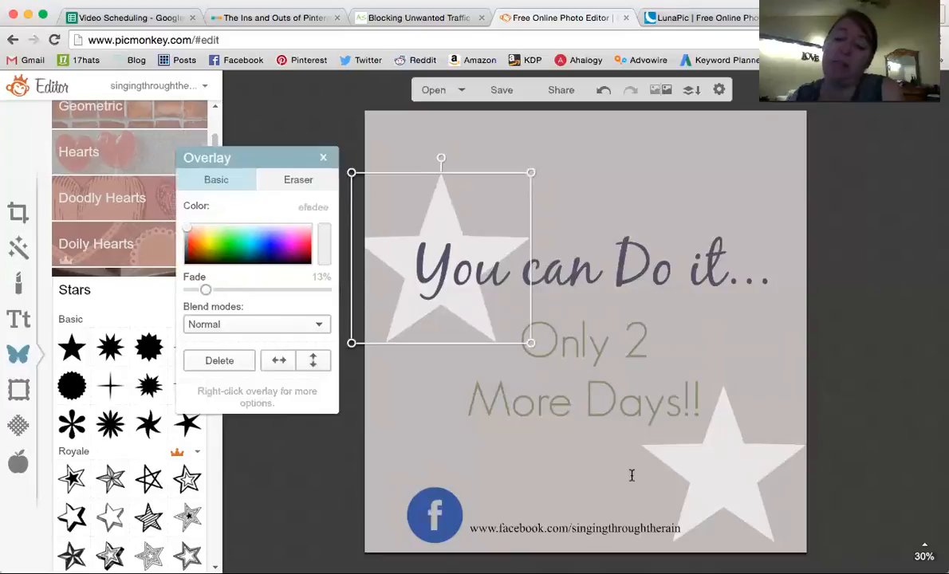
click(606, 473)
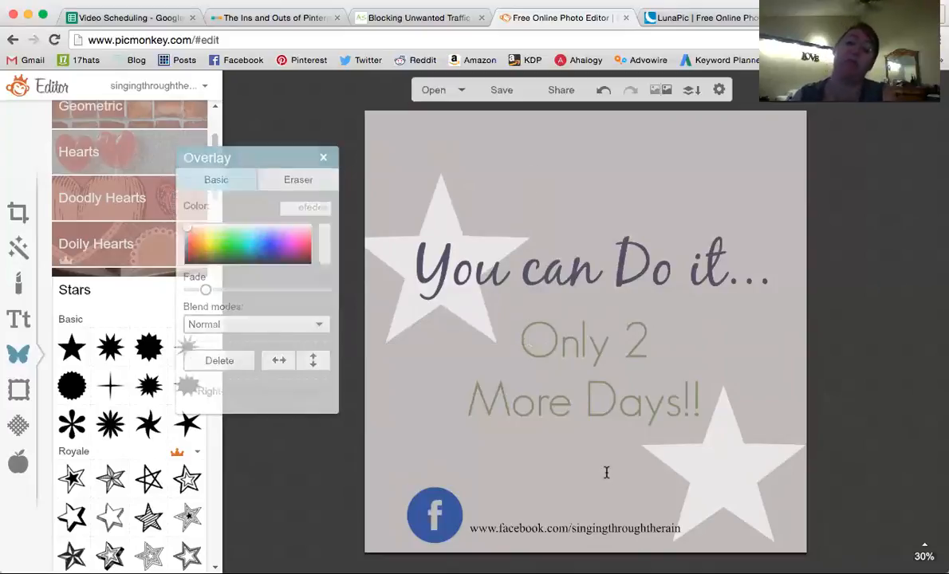